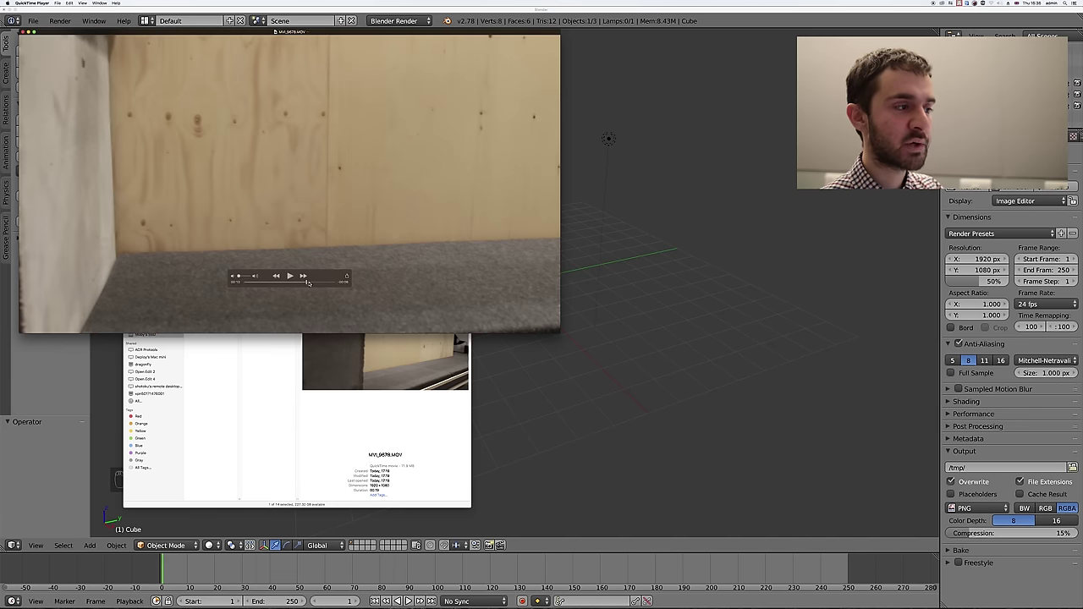
- Play the MVI_9678.MOV footage from near its beginning to review the camera movement
drag(304, 282, 253, 282)
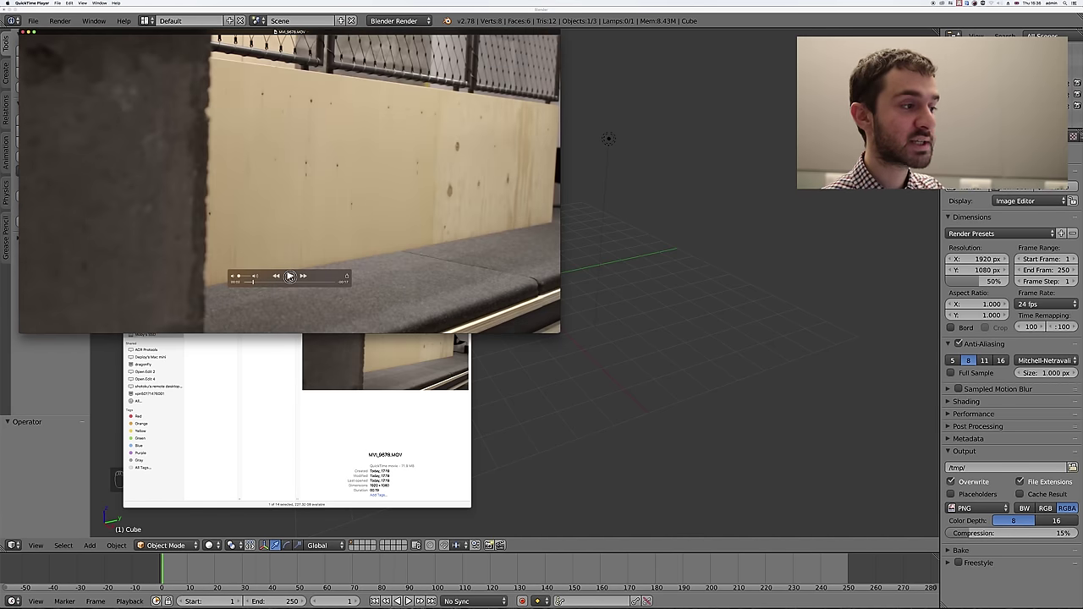
click(289, 276)
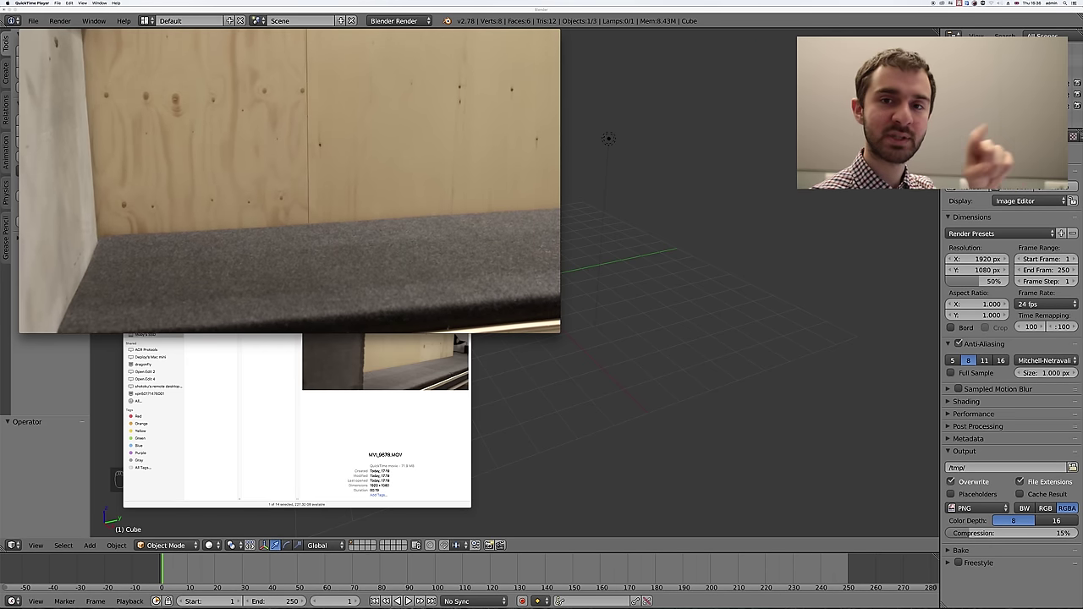
mouse_move(483, 146)
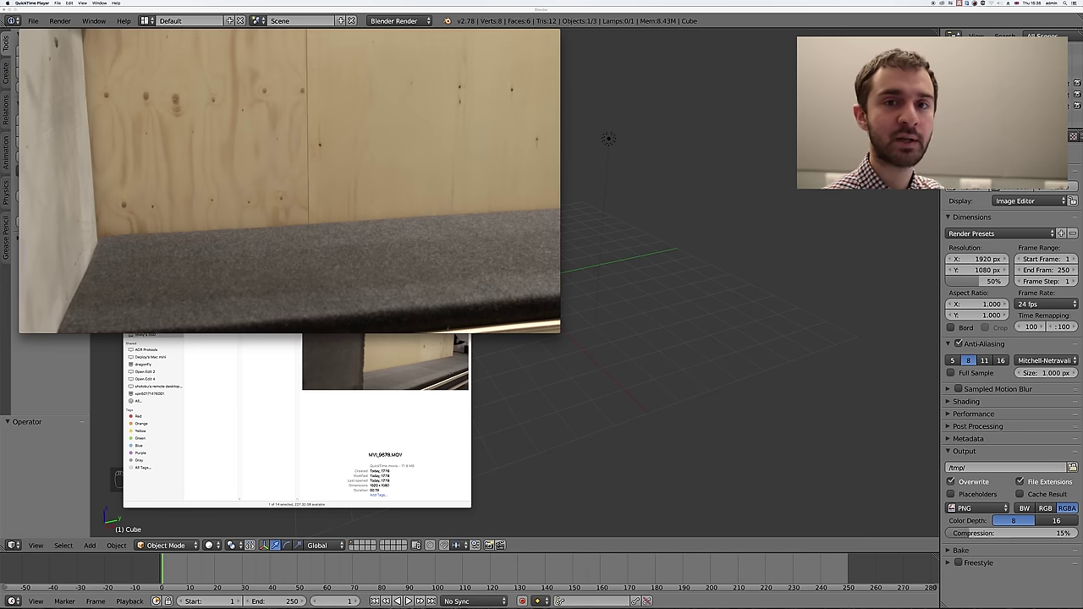
mouse_move(309, 105)
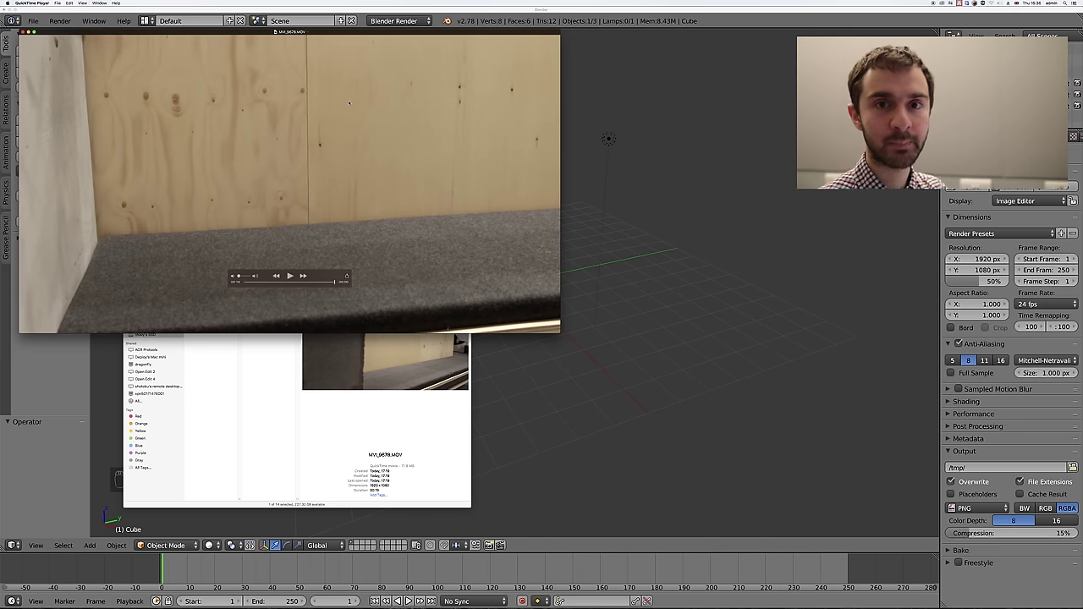
drag(349, 103, 403, 137)
- Switch to Blender and change the screen layout to Motion Tracking
key(super+Tab)
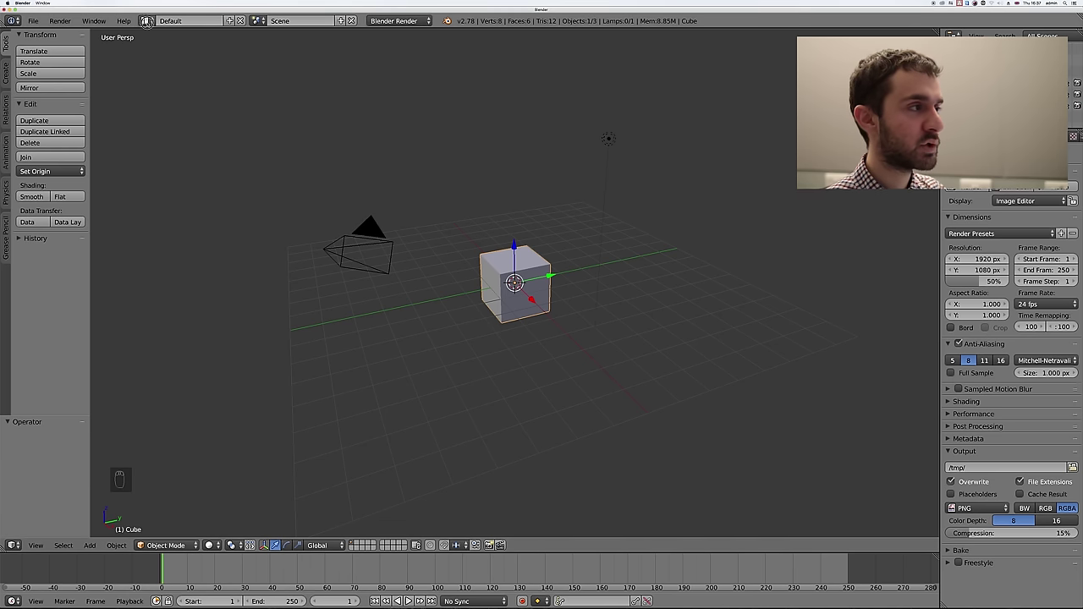
click(145, 21)
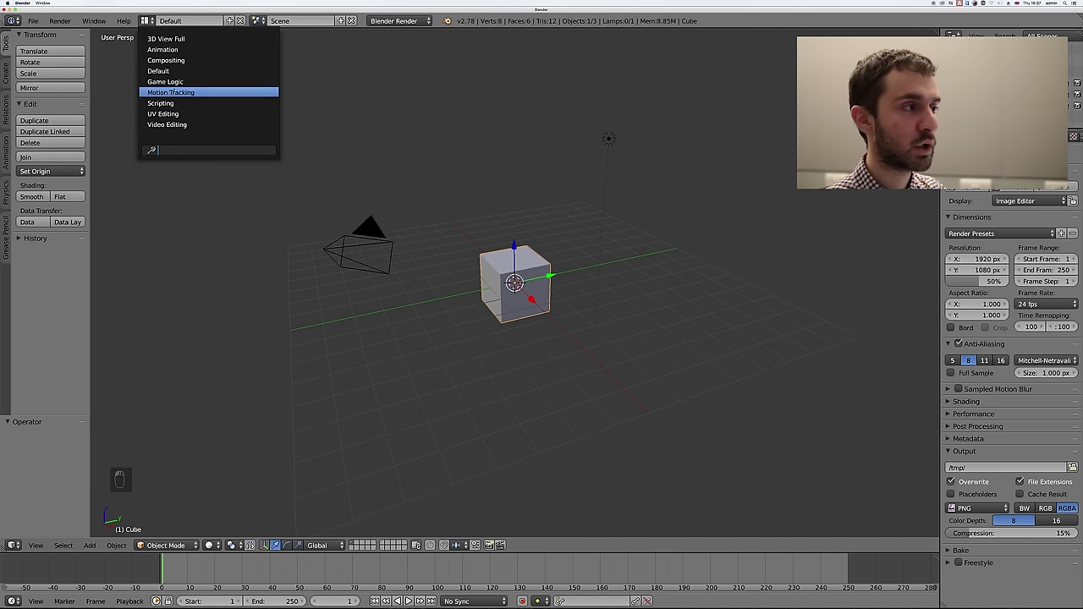
click(174, 92)
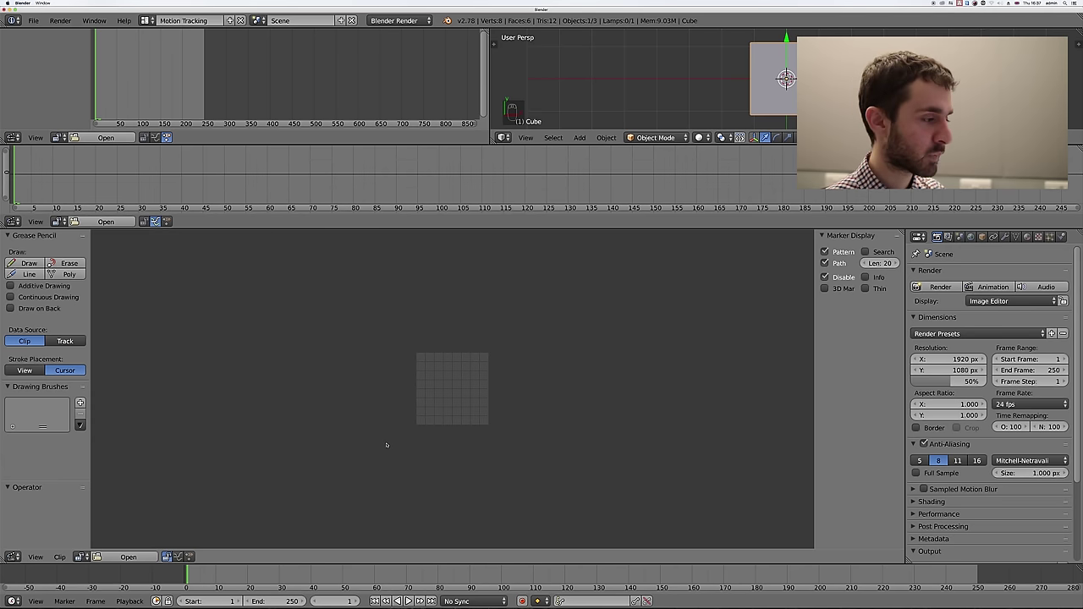
- Load the movie clip MVI_9678.MOV from the recent Everything about Camera Tracking folder into the clip editor
click(132, 557)
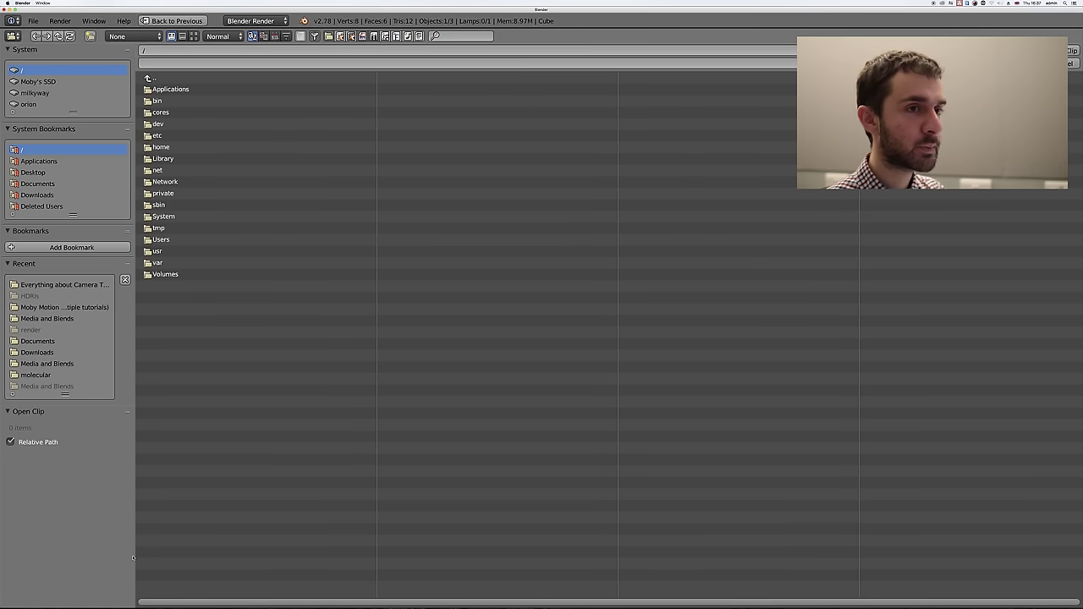
click(59, 284)
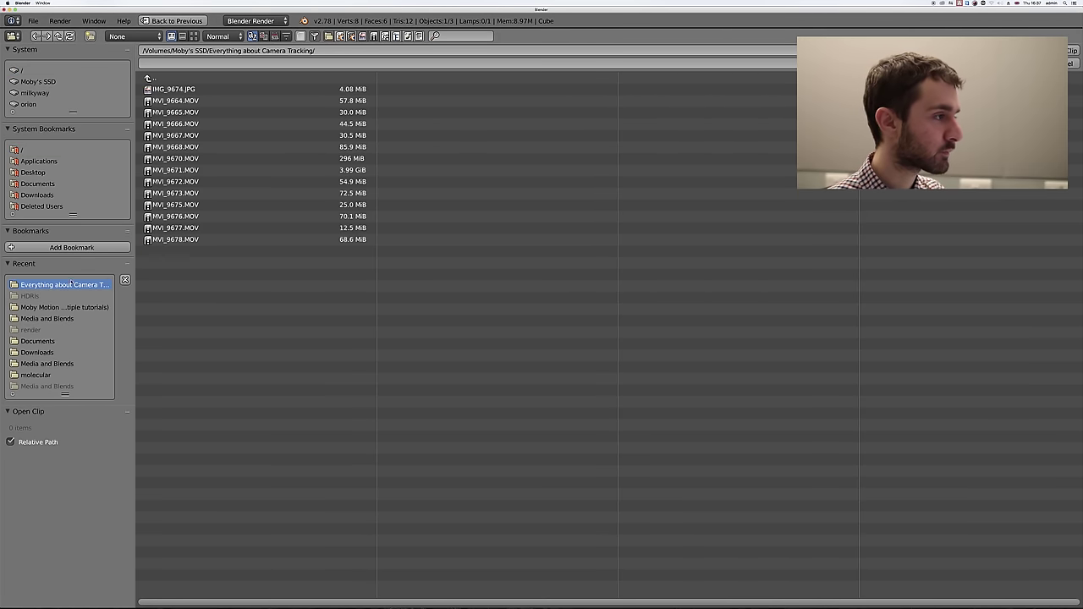
click(182, 240)
key(Return)
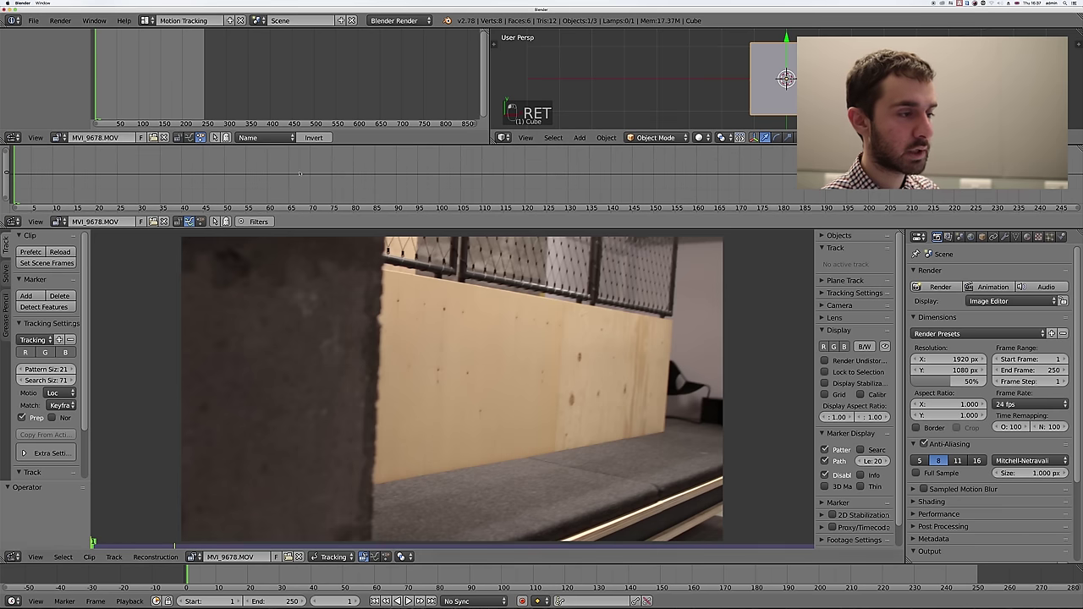
- Enlarge the clip editor by shrinking the graph, dopesheet and 3D view areas above it, and centre the footage
middle_drag(454, 347, 449, 338)
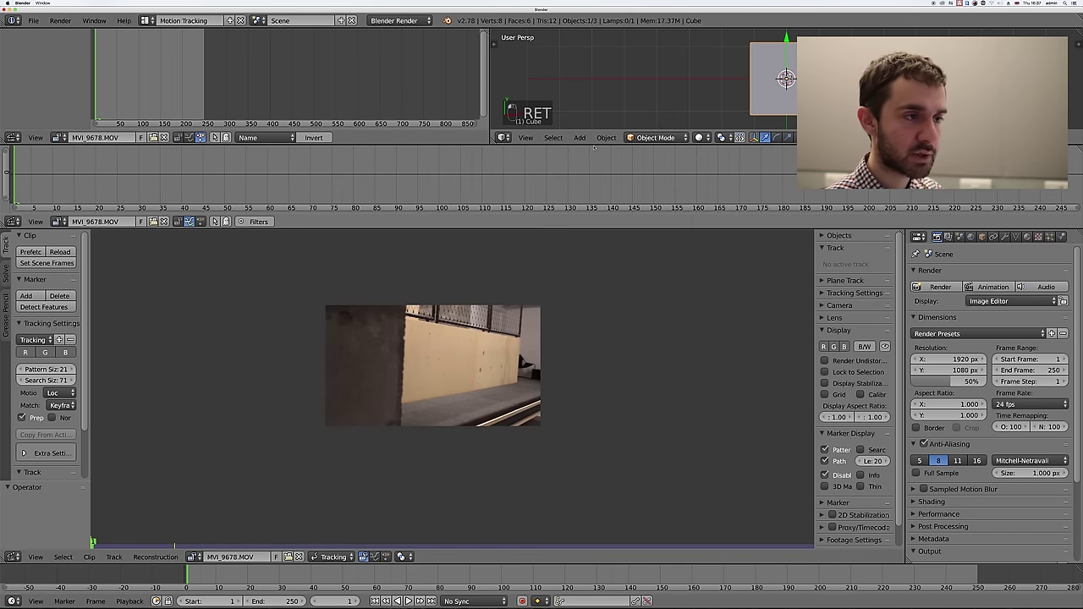
drag(594, 144, 593, 101)
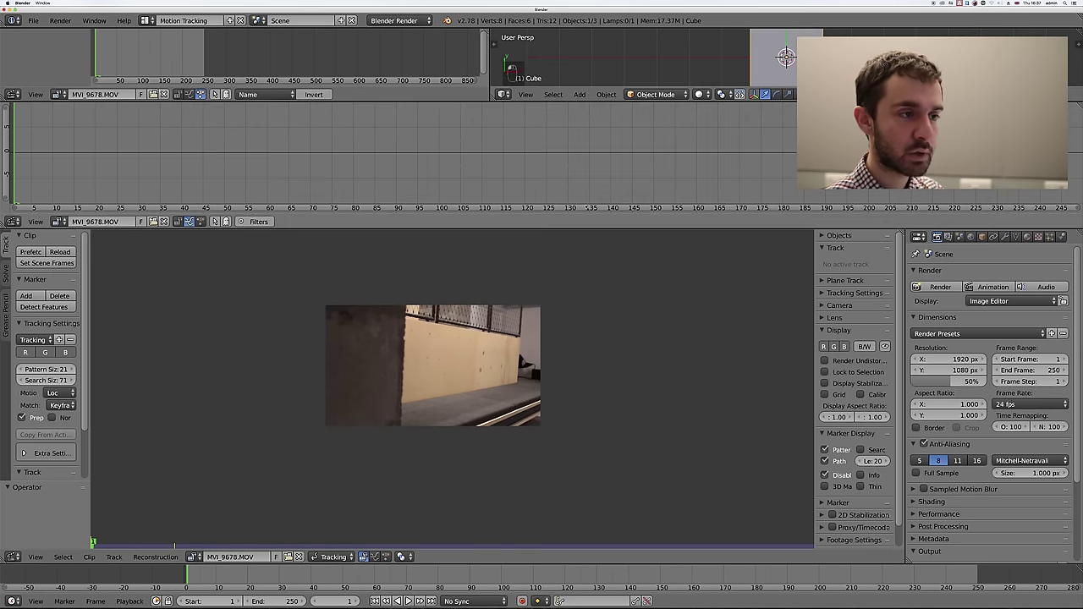
drag(582, 227, 597, 169)
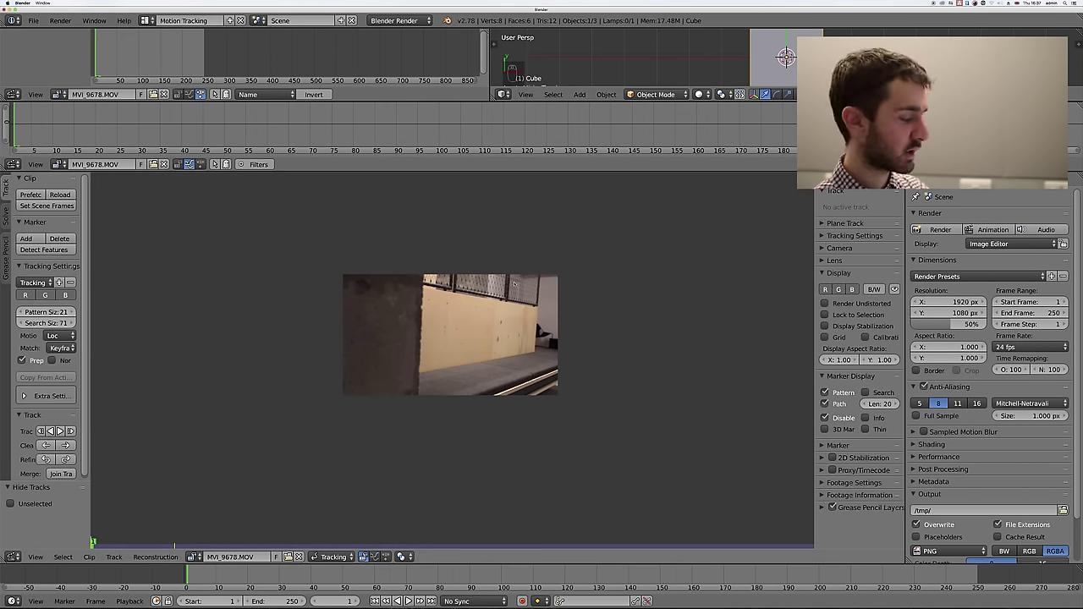
key(g)
middle_drag(508, 291, 490, 291)
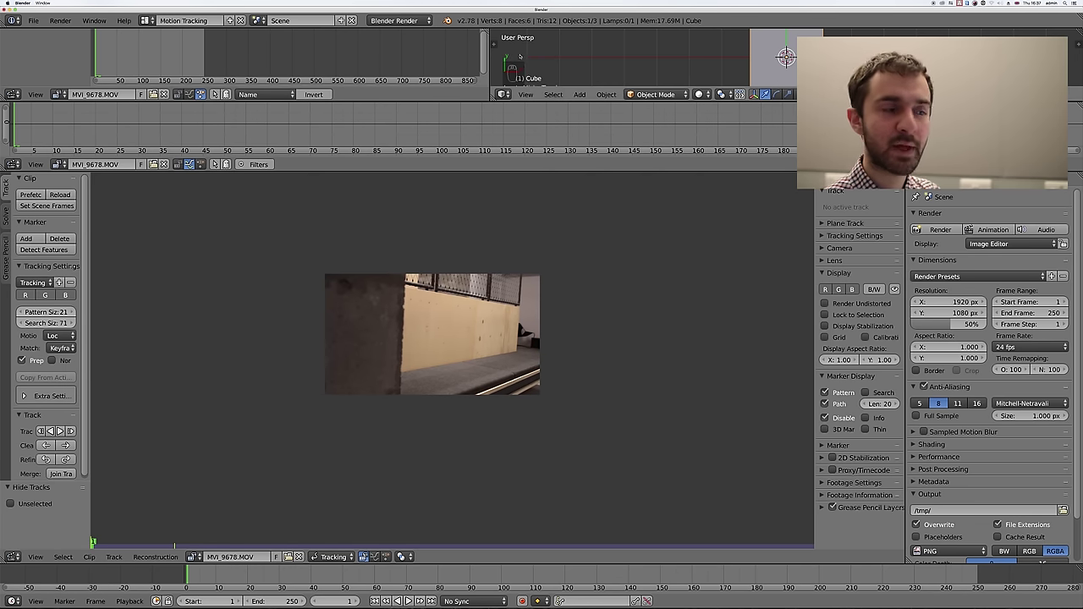
scroll(475, 298, up, 3)
middle_drag(481, 285, 507, 304)
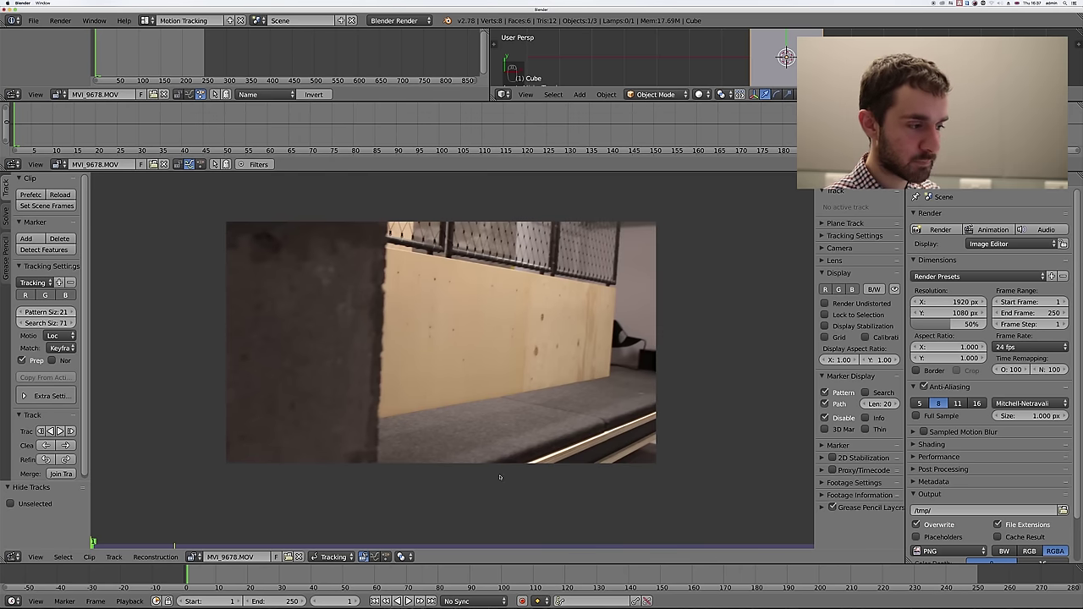
- Play the loaded clip in the clip editor, widen the visible timeline range, and stop the playback
key(alt+a)
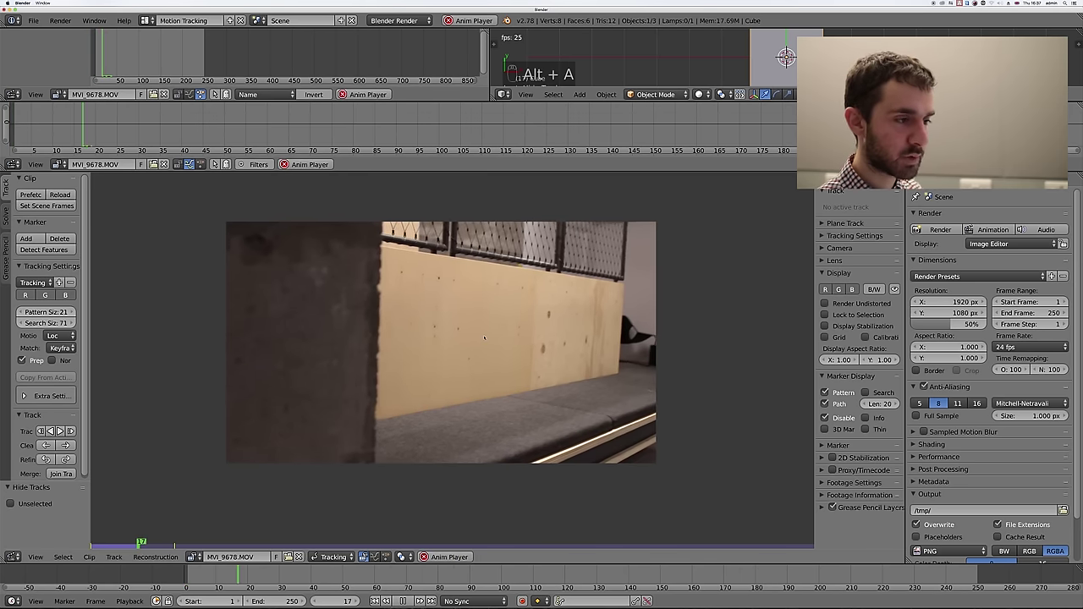
scroll(515, 391, down, 1)
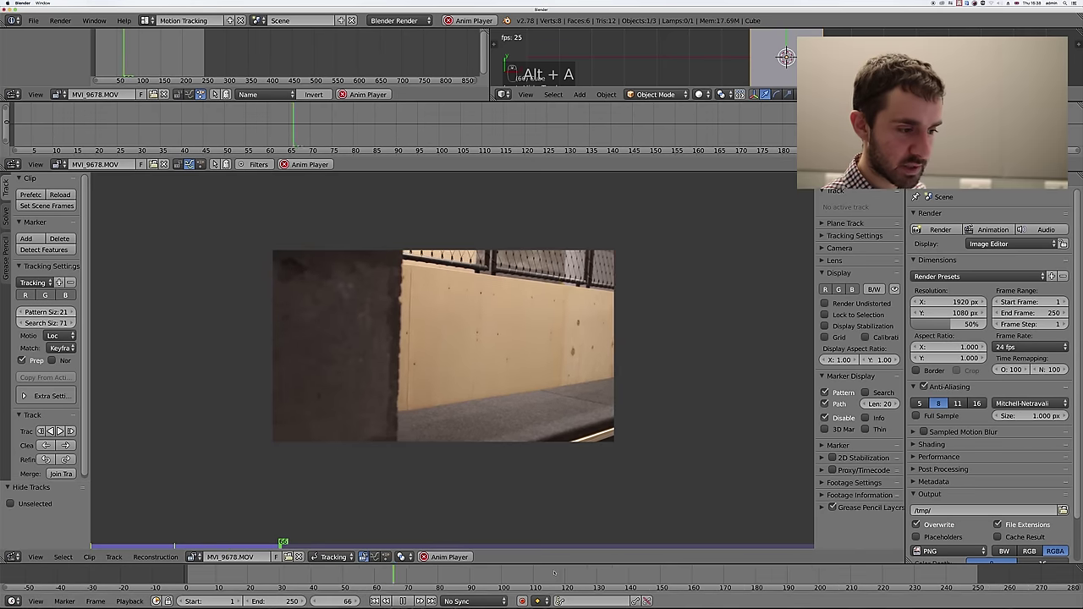
scroll(473, 588, down, 3)
ctrl+scroll(592, 573, right, 5)
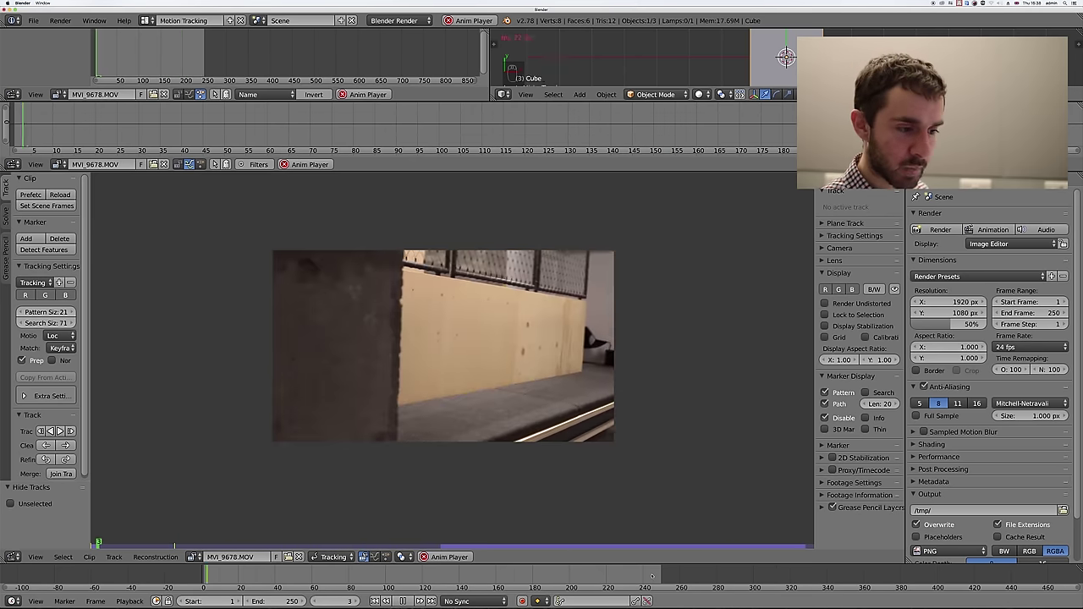
key(alt+a)
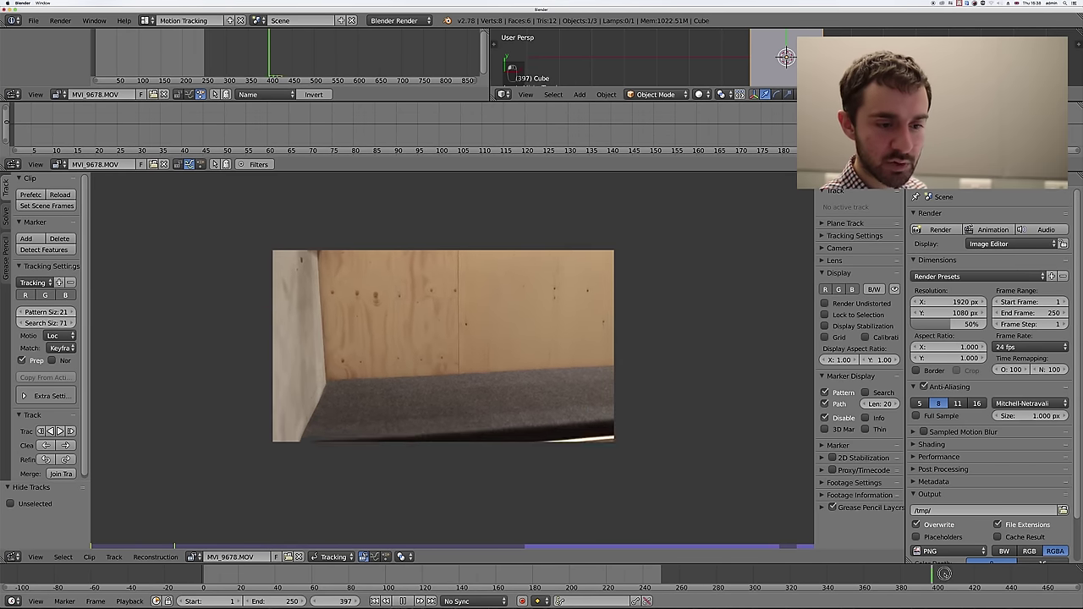
- Find the last frame that still shows footage and set the scene's end frame to 484
scroll(911, 582, down, 2)
scroll(911, 582, down, 4)
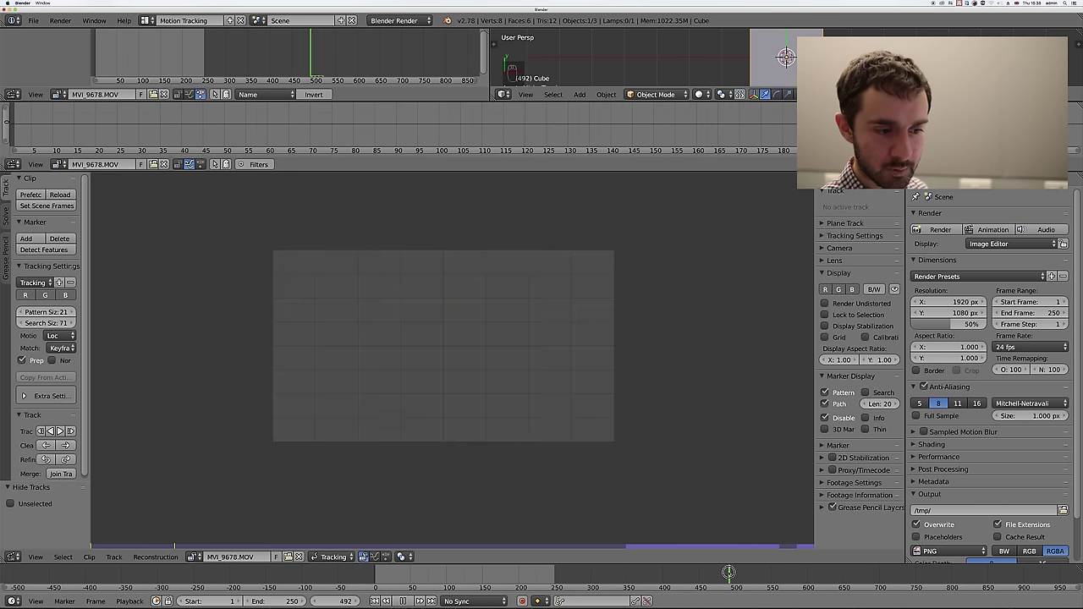
click(725, 572)
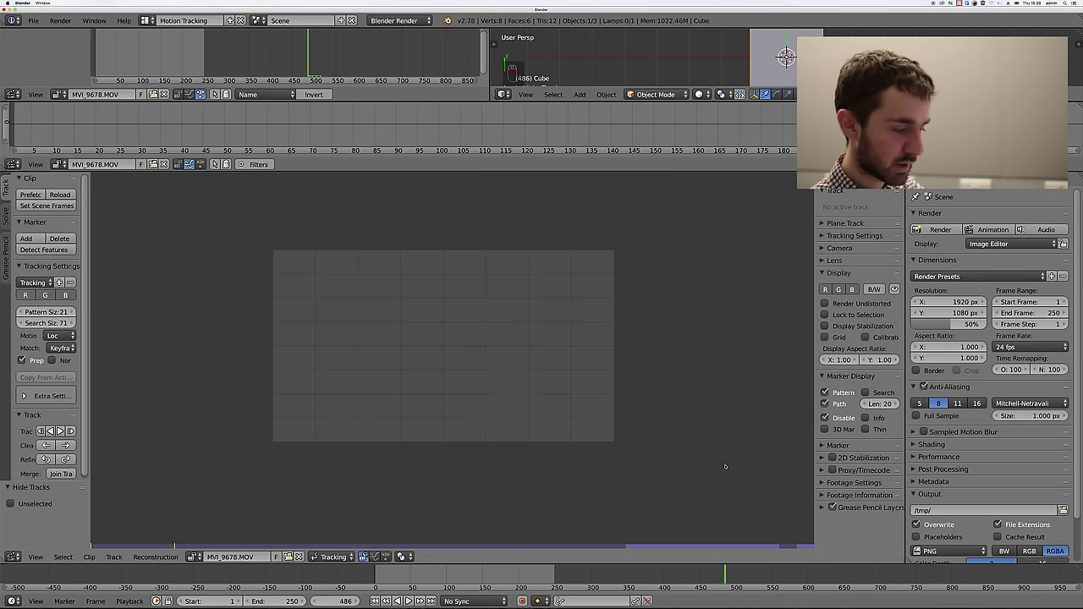
key(Left)
key(Left)
key(Left)
key(Left)
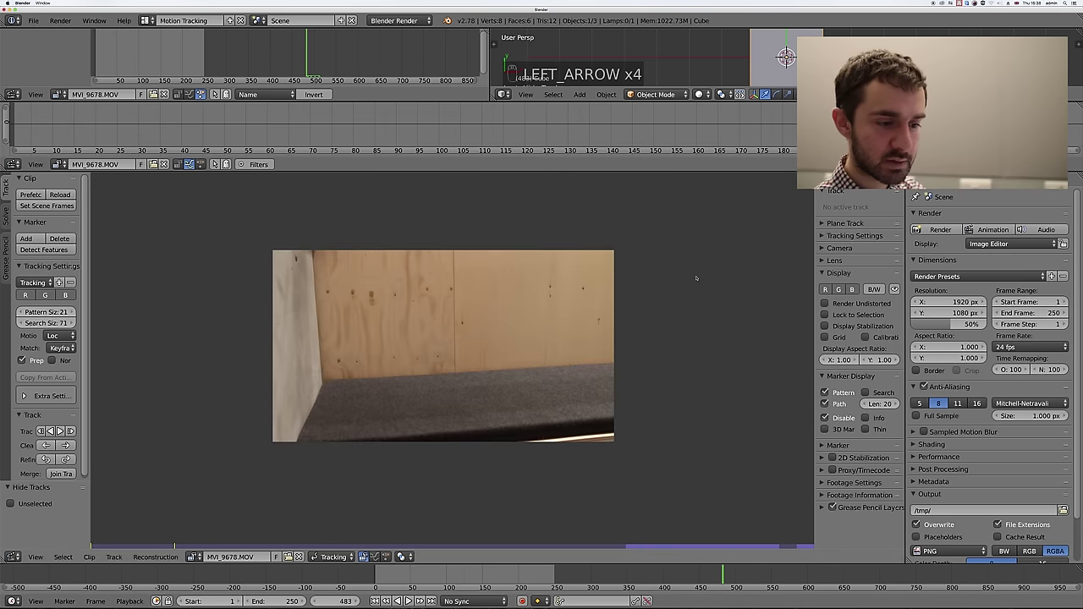
key(Right)
key(Right)
key(Left)
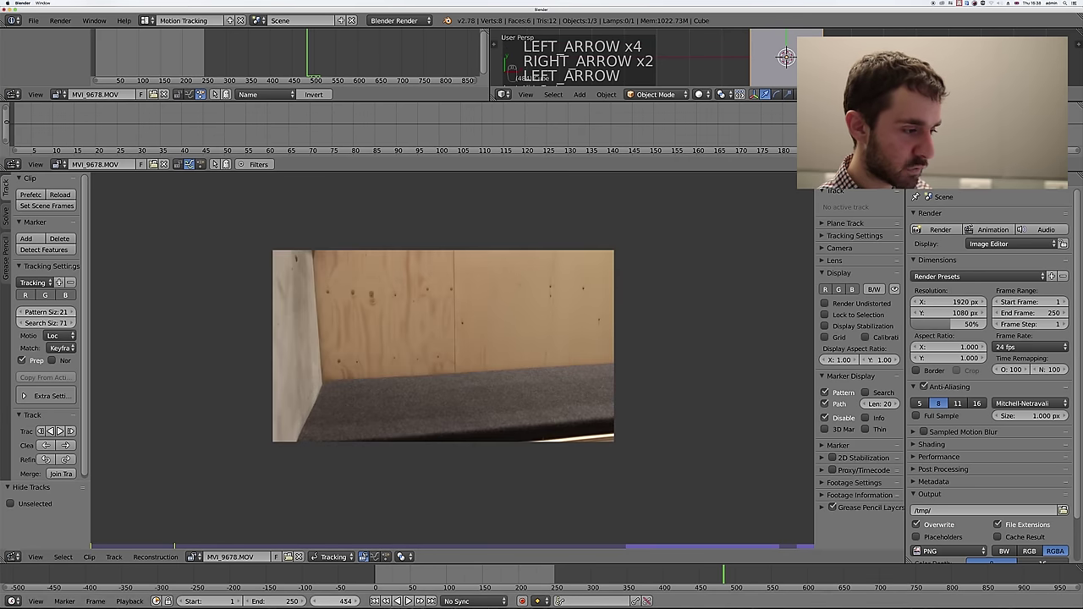
click(276, 601)
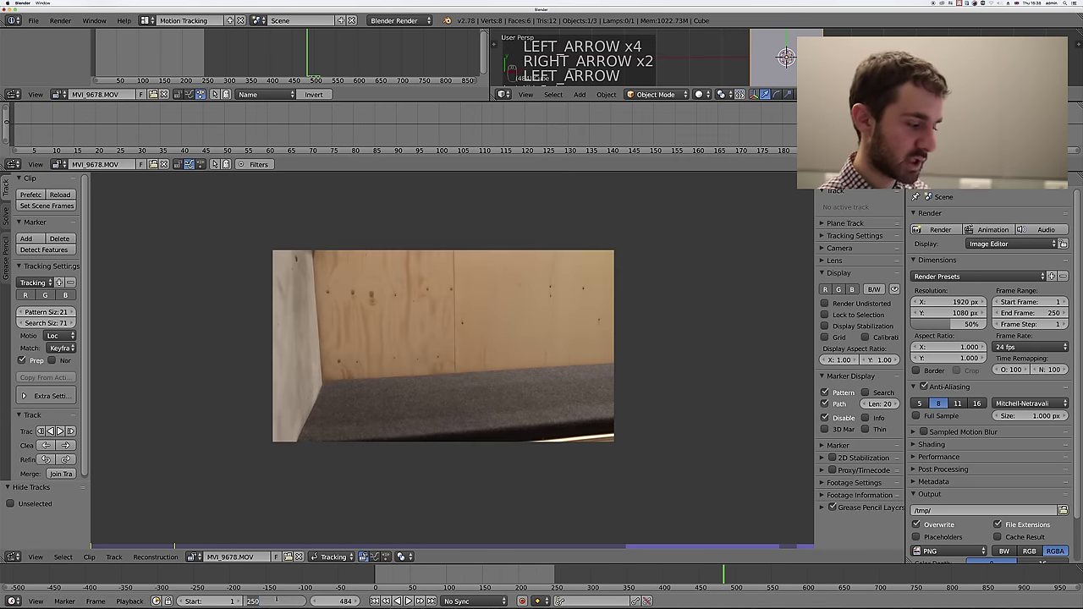
text(484)
key(Return)
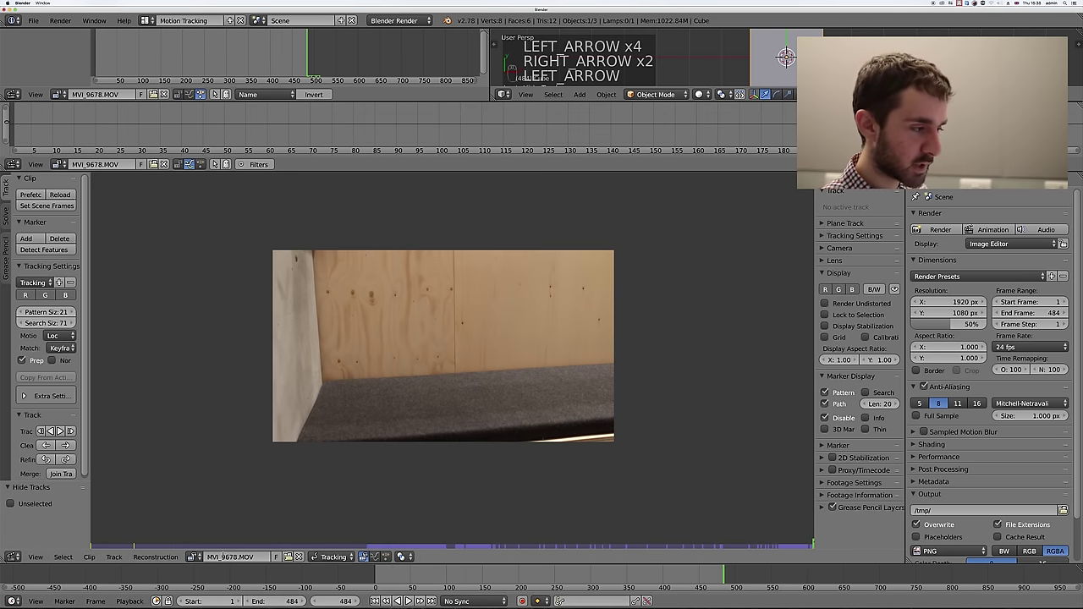
- Play the clip from frame 68 and stop the playback at frame 215
click(195, 546)
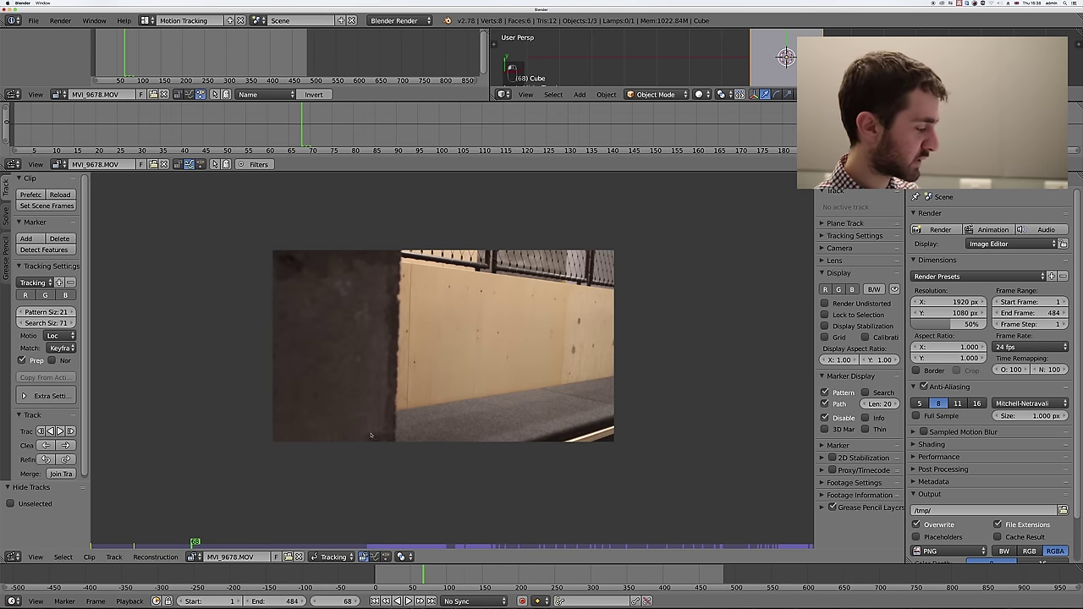
key(alt+a)
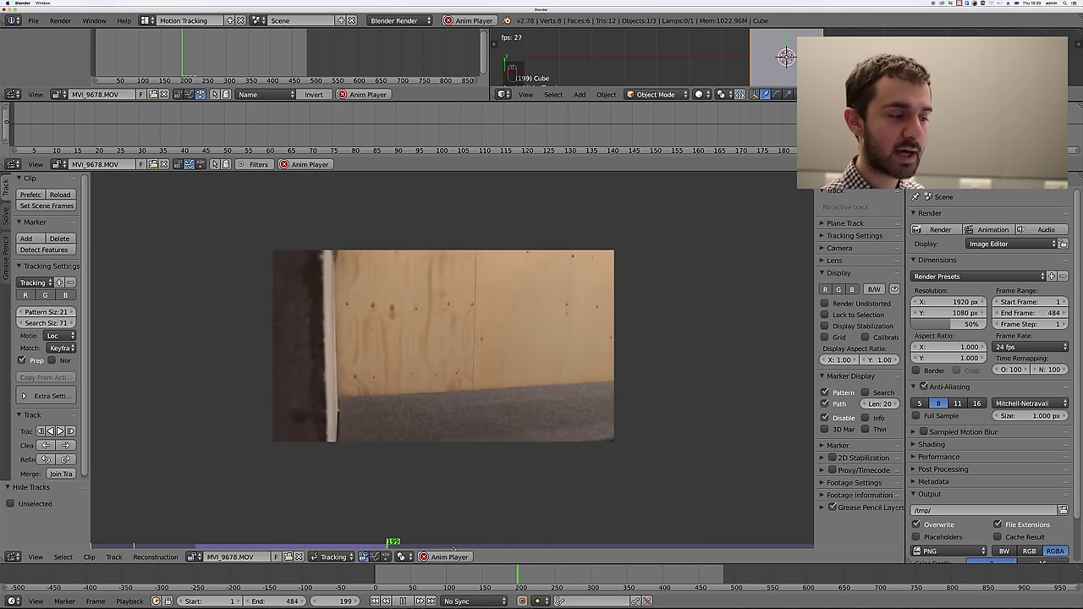
key(alt+a)
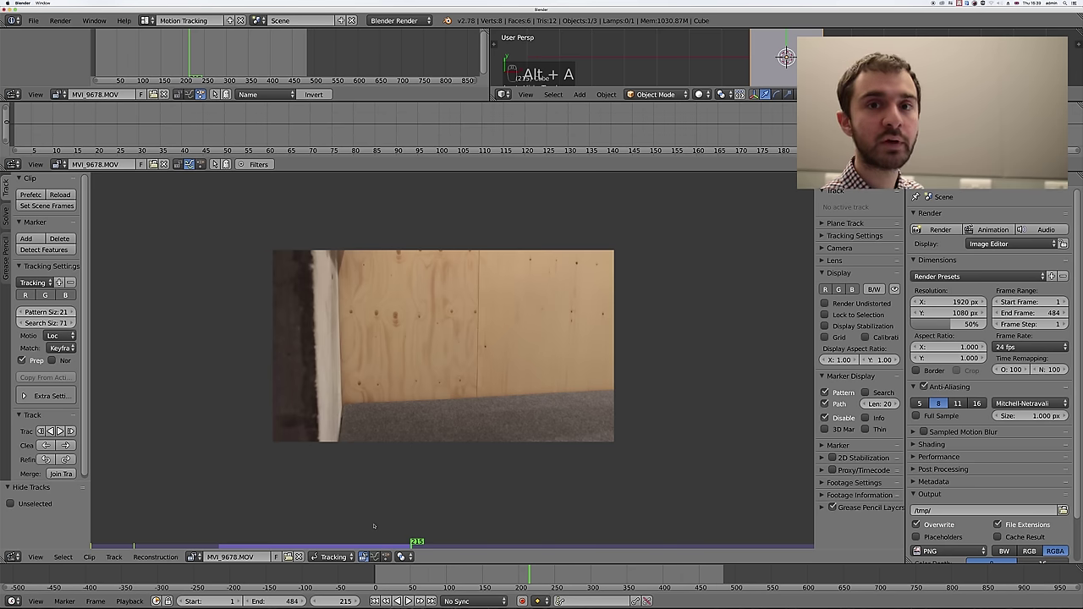
- Set the Sequencer/Clip Editor memory cache limit to 32000 in the system user preferences and return to the main window
click(33, 21)
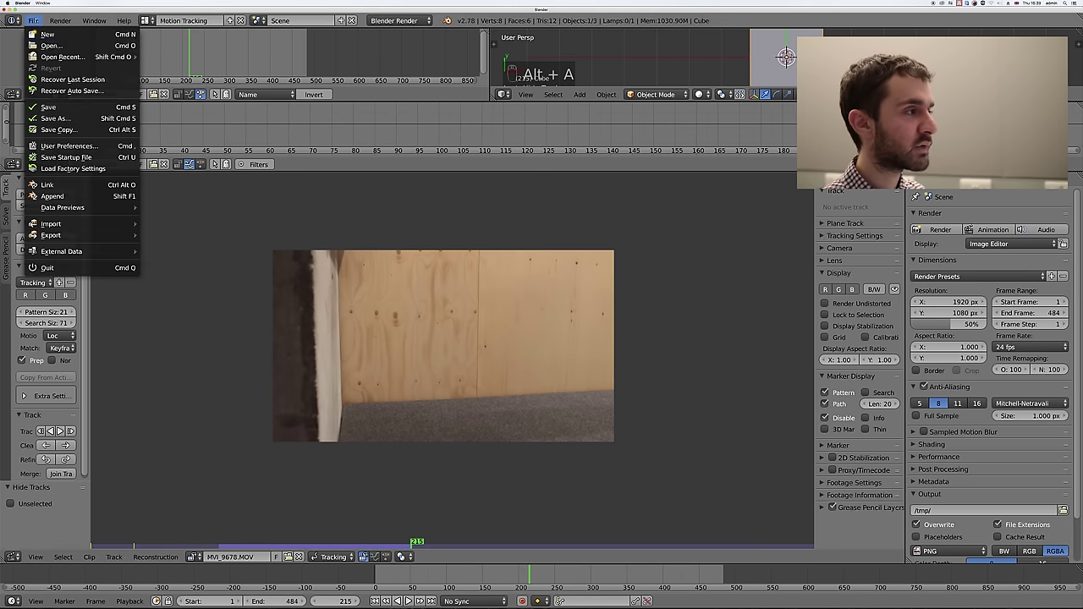
click(71, 145)
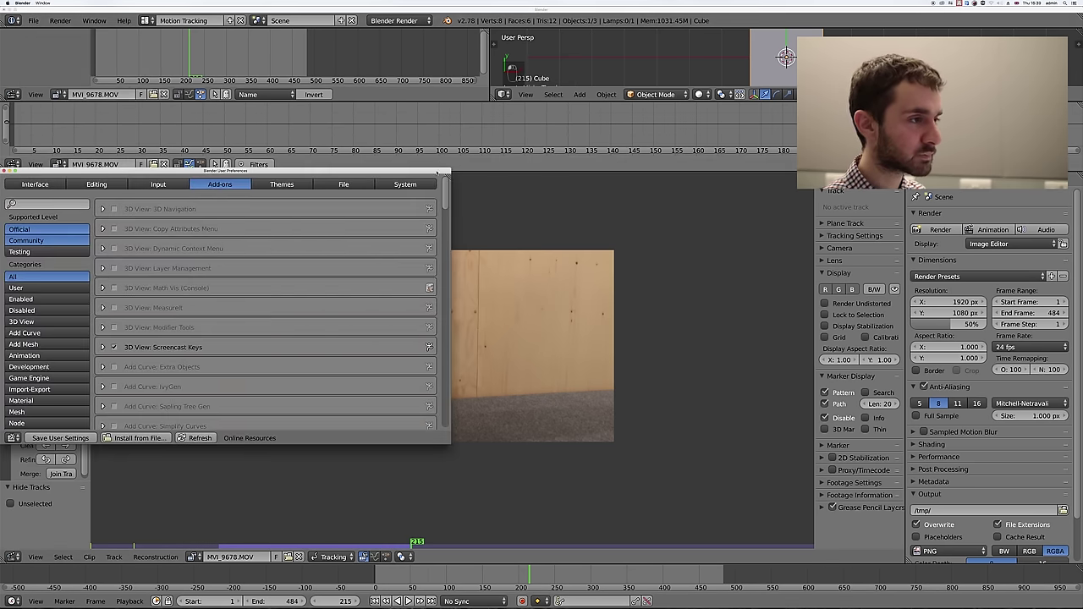
click(404, 184)
scroll(254, 305, down, 5)
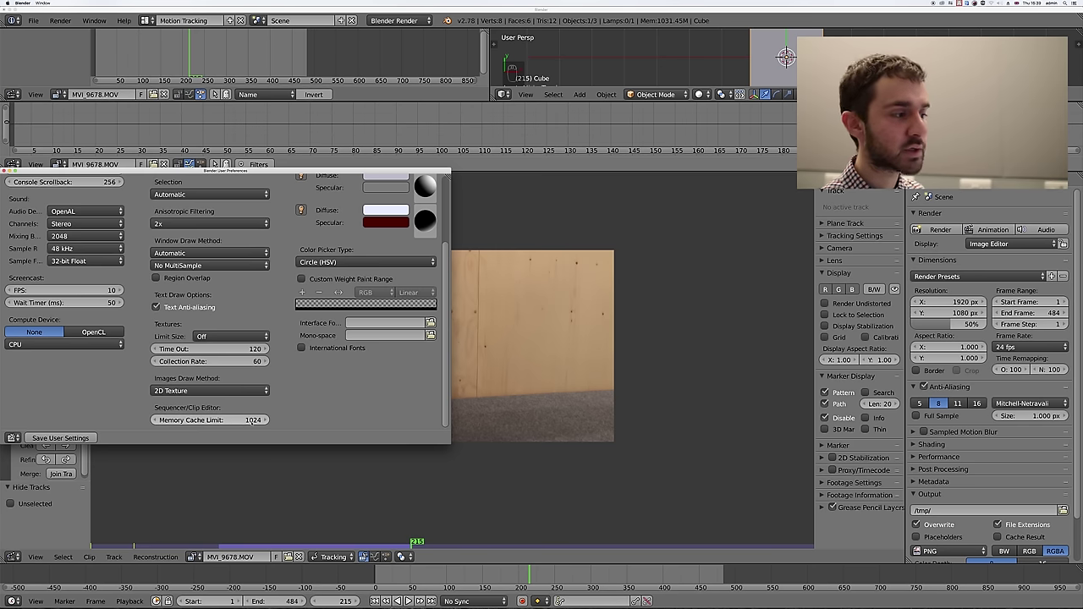
click(235, 420)
text(32)
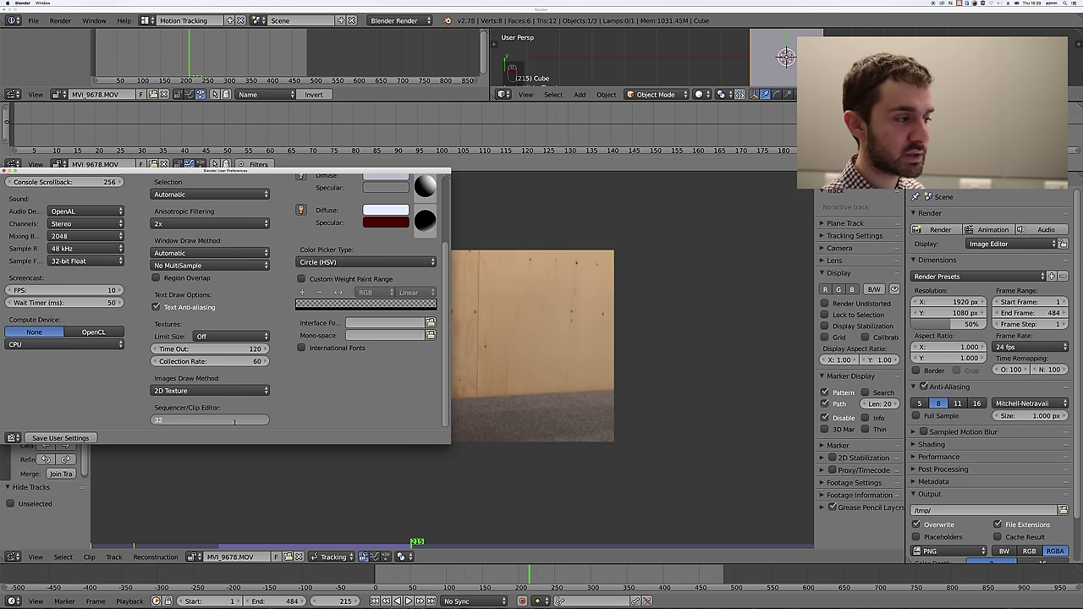
text(000)
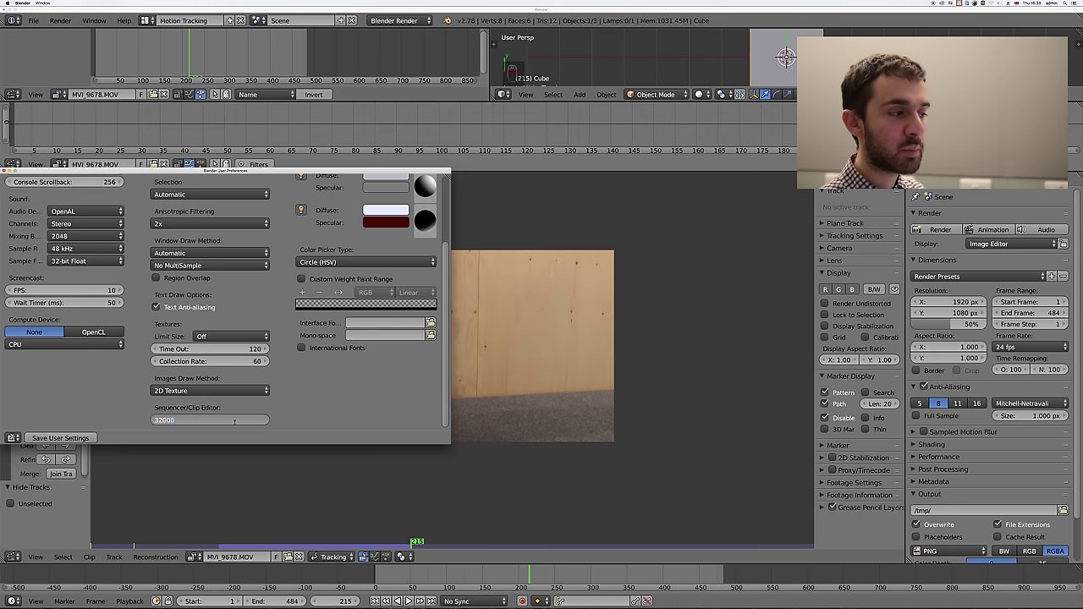
key(Return)
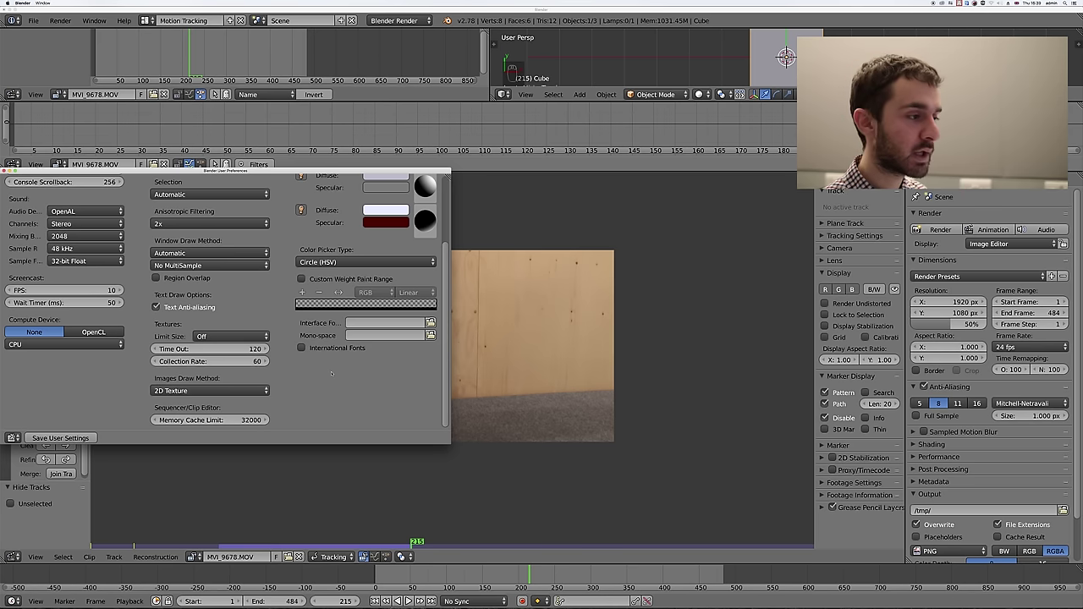
click(526, 287)
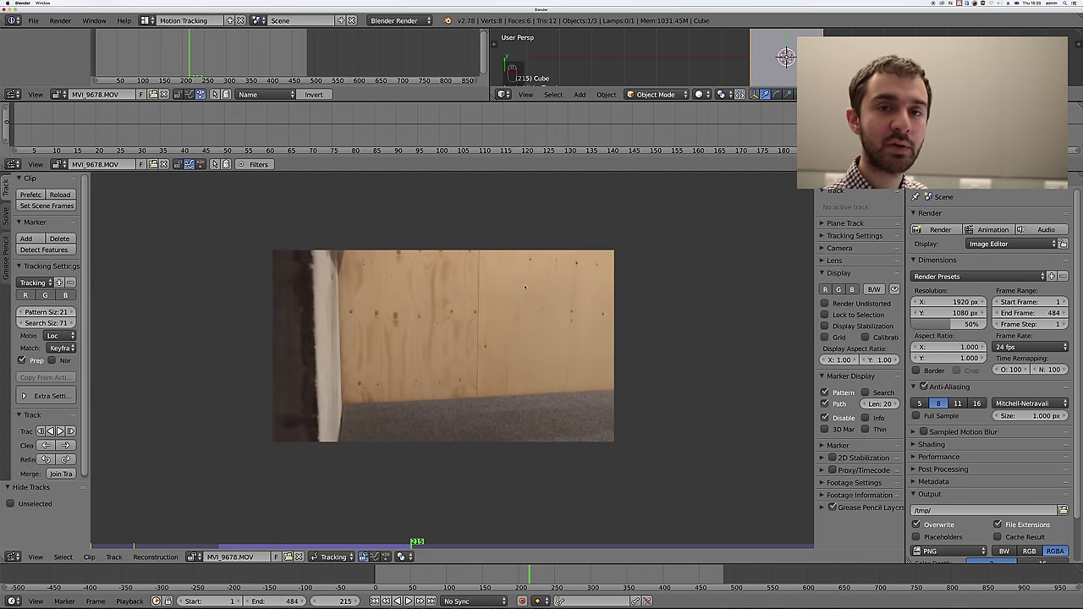
- Prefetch the clip's frames into the memory cache and return to frame 1
key(p)
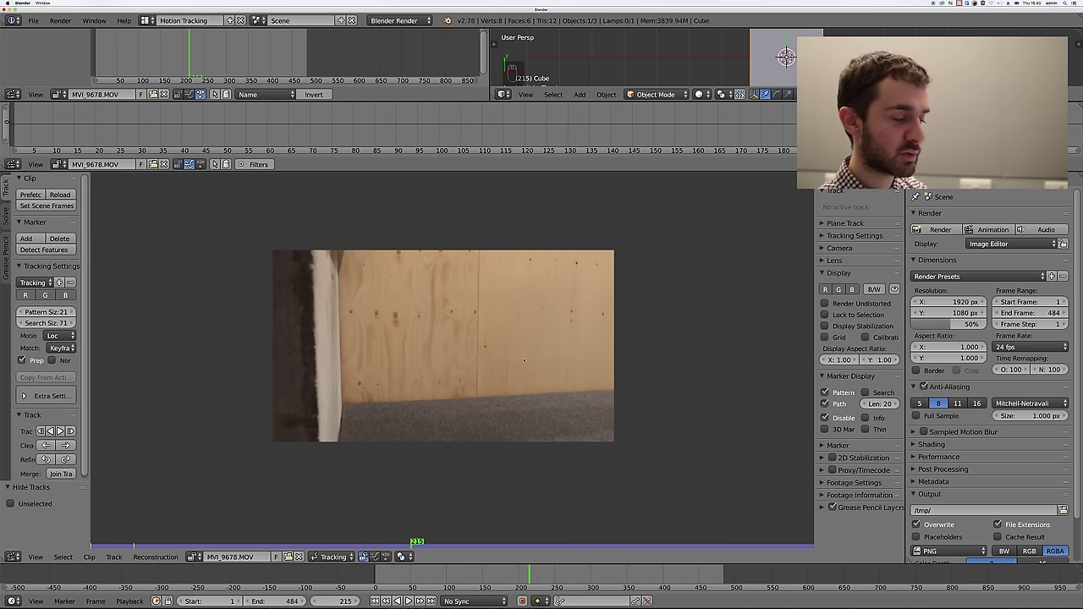
key(shift+Left)
- Try tracking a default-size marker forward from frame 1 on the dark knot mid-panel, and check the frames around its stopping point
scroll(495, 351, up, 4)
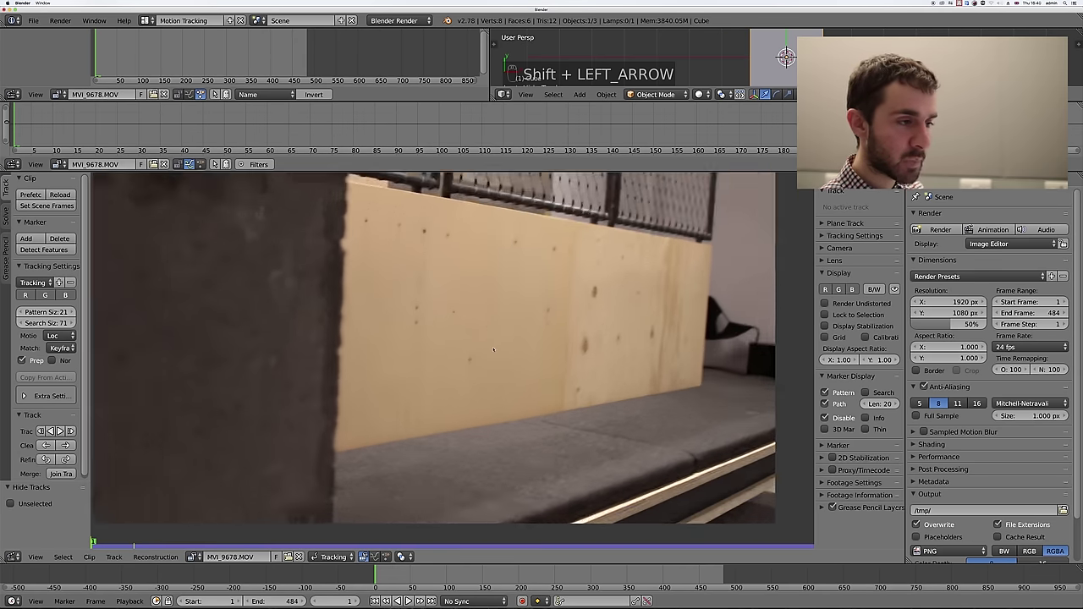
ctrl+click(455, 302)
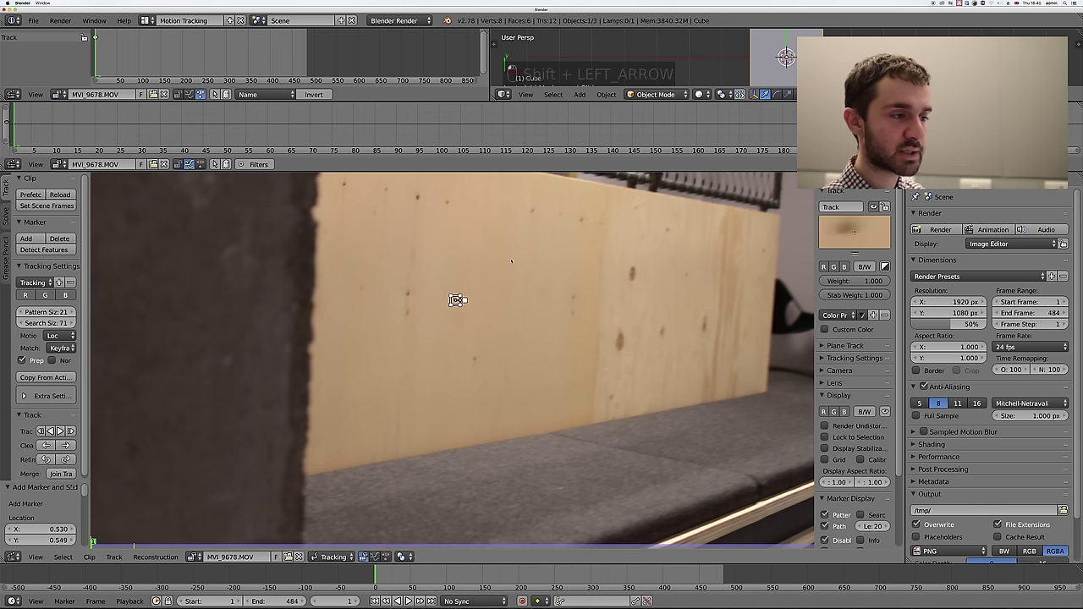
key(ctrl+t)
scroll(518, 274, down, 3)
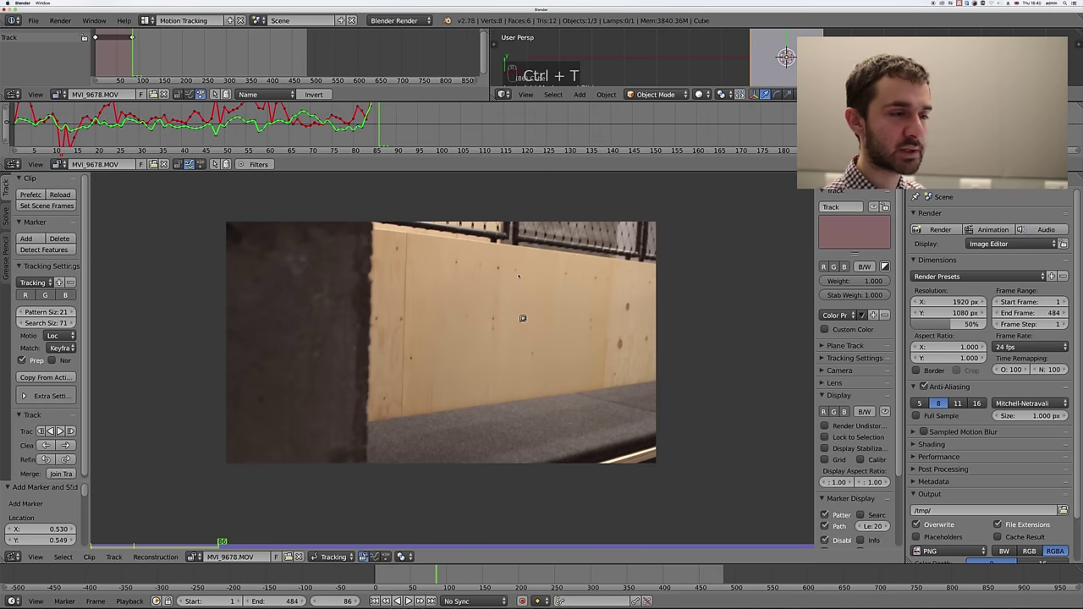
scroll(522, 318, down, 4)
scroll(542, 305, up, 6)
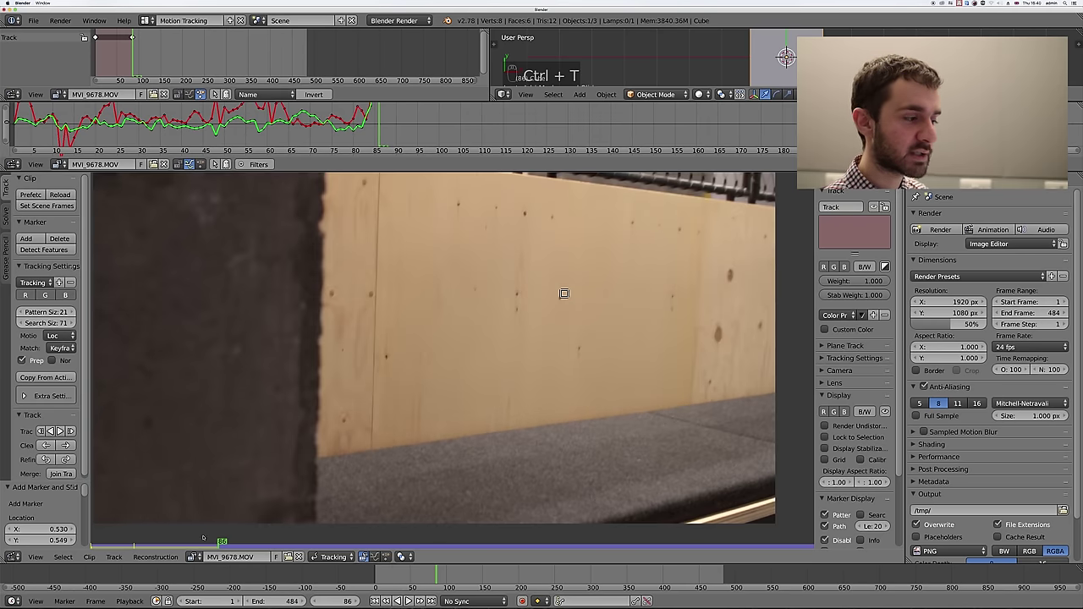
mouse_move(204, 536)
mouse_down()
mouse_move(159, 536)
mouse_move(238, 536)
mouse_up()
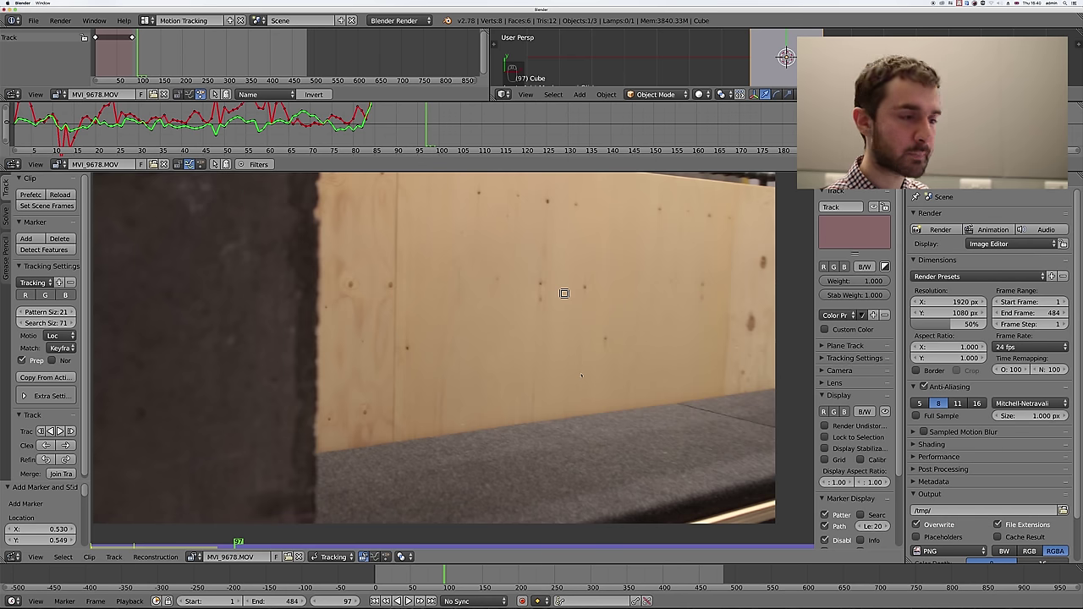
- Delete the trial track and go back to the clip's first frame
key(x)
click(583, 324)
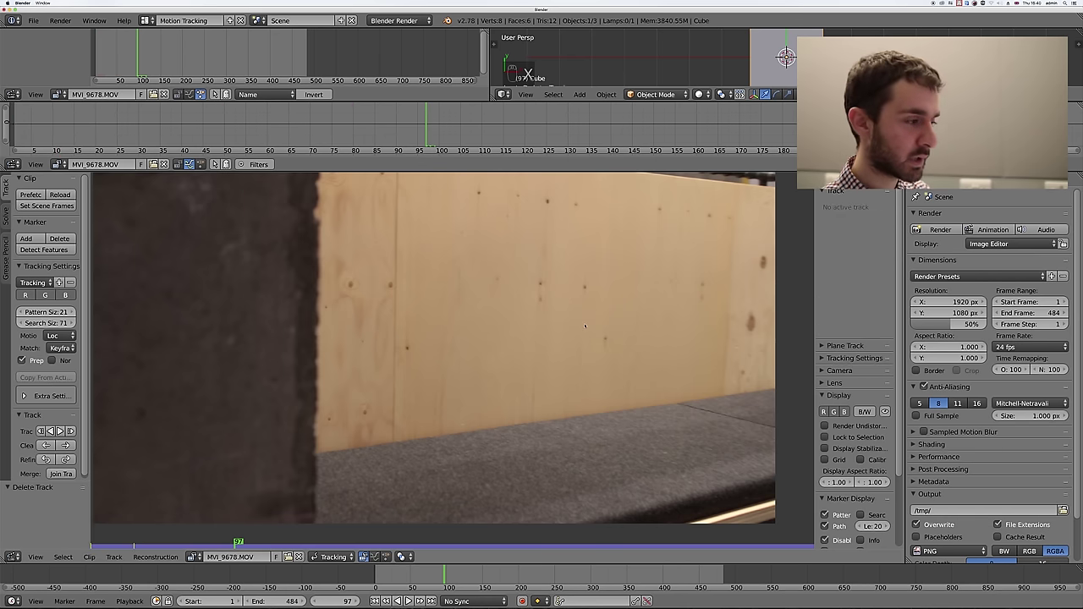
key(shift+Left)
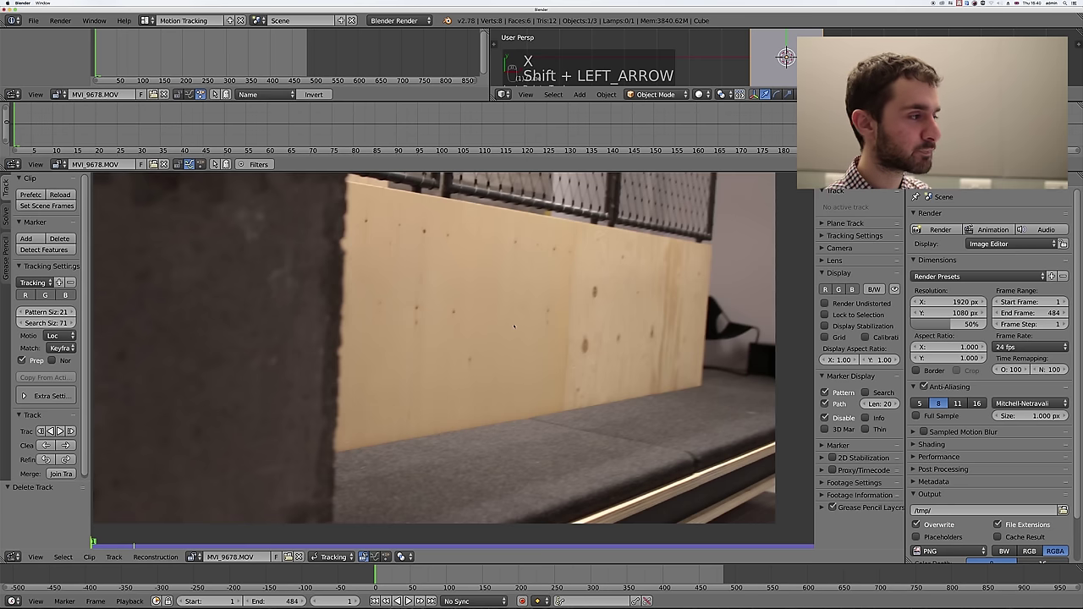
- Set the default Pattern Size for new tracks to 50
scroll(79, 295, down, 1)
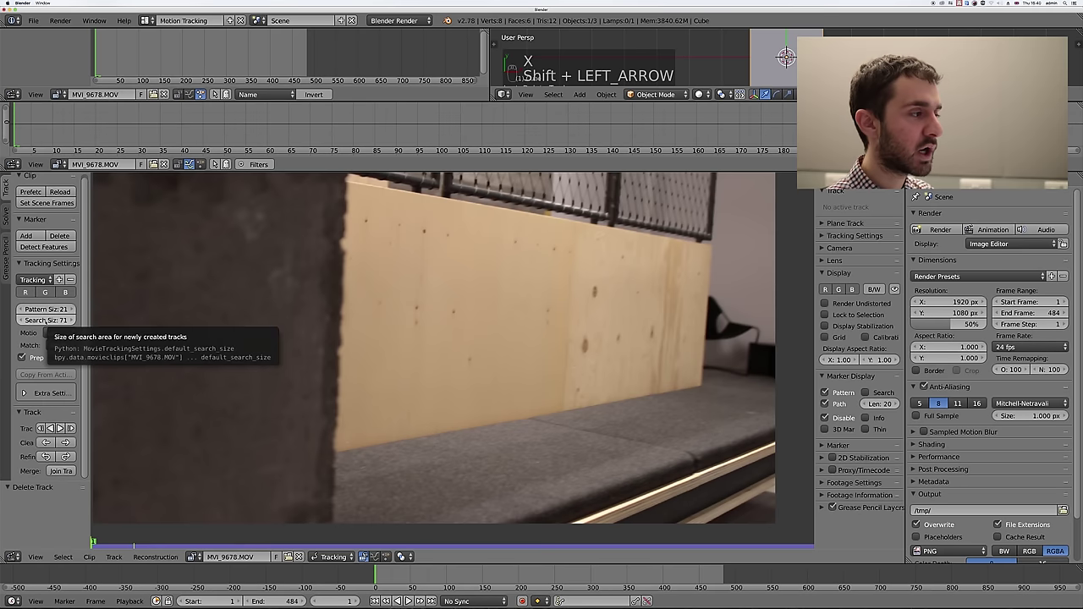
click(46, 309)
text(50)
key(Return)
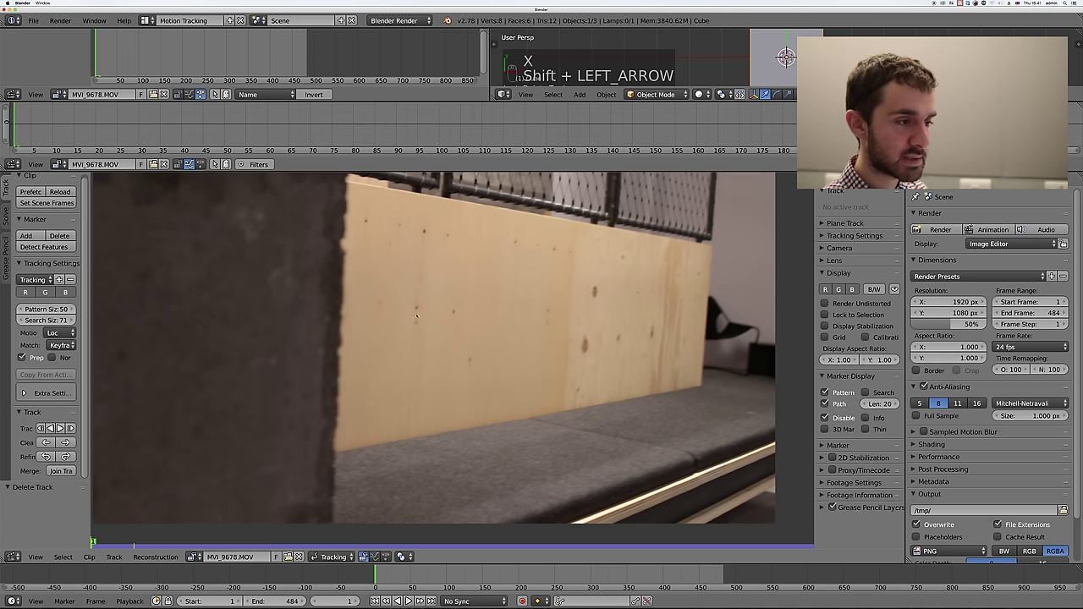
- Place a marker with the enlarged pattern on the same knot and try to track it forward from frame 1
ctrl+click(453, 311)
key(Delete)
scroll(455, 301, up, 1)
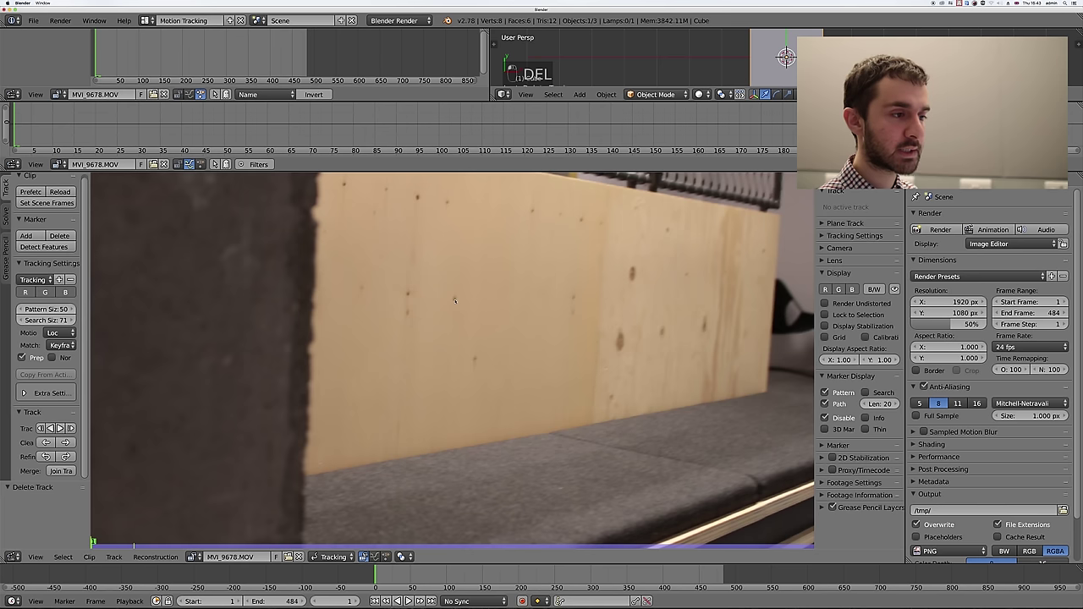
ctrl+click(455, 301)
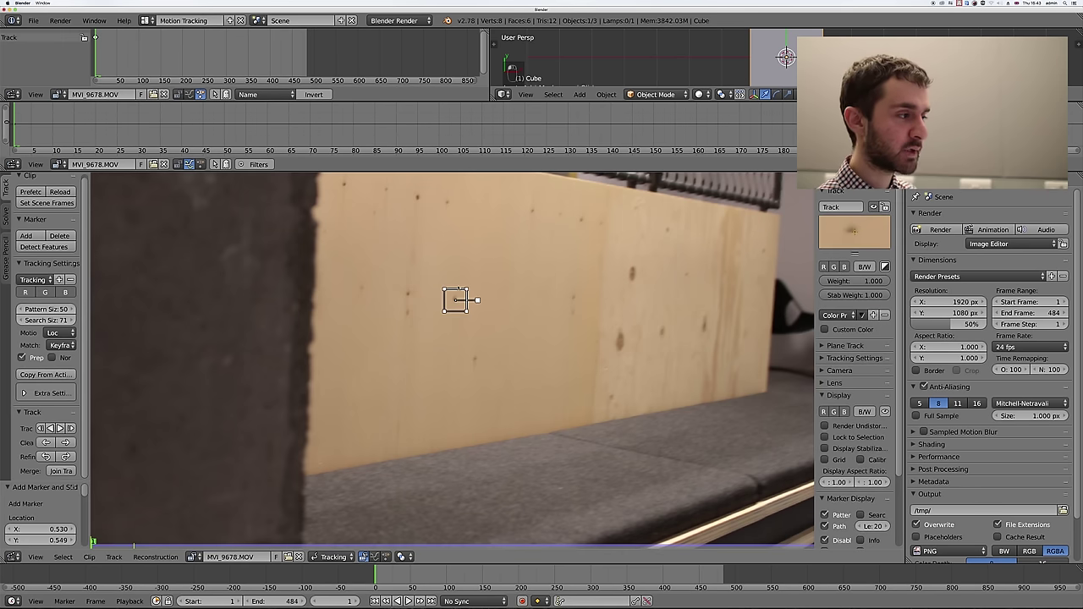
key(ctrl+t)
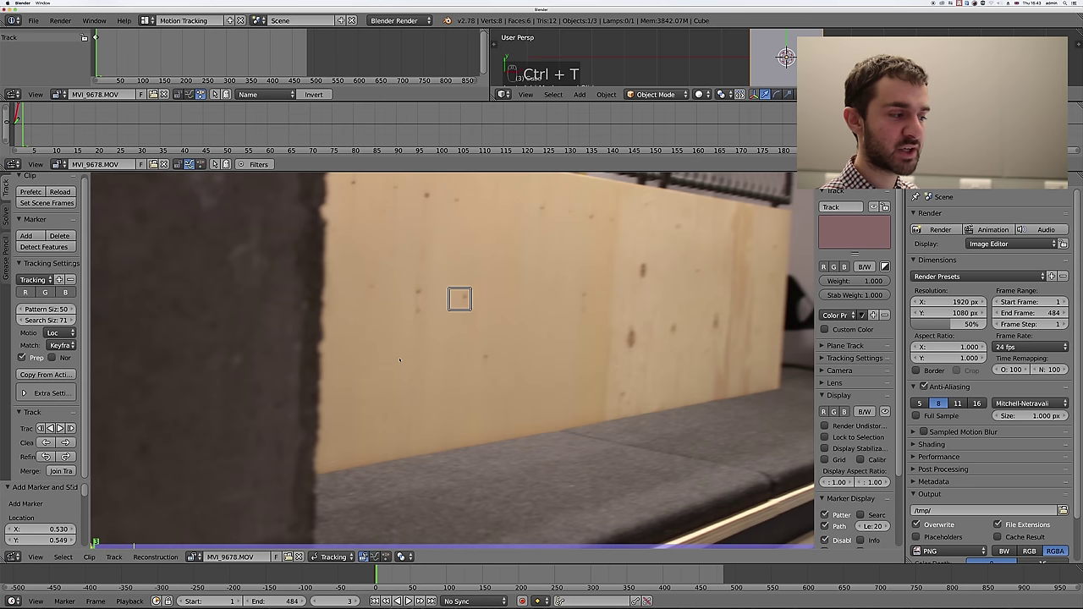
- Delete the knot's track with the larger pattern and return to frame 1
key(x)
click(424, 341)
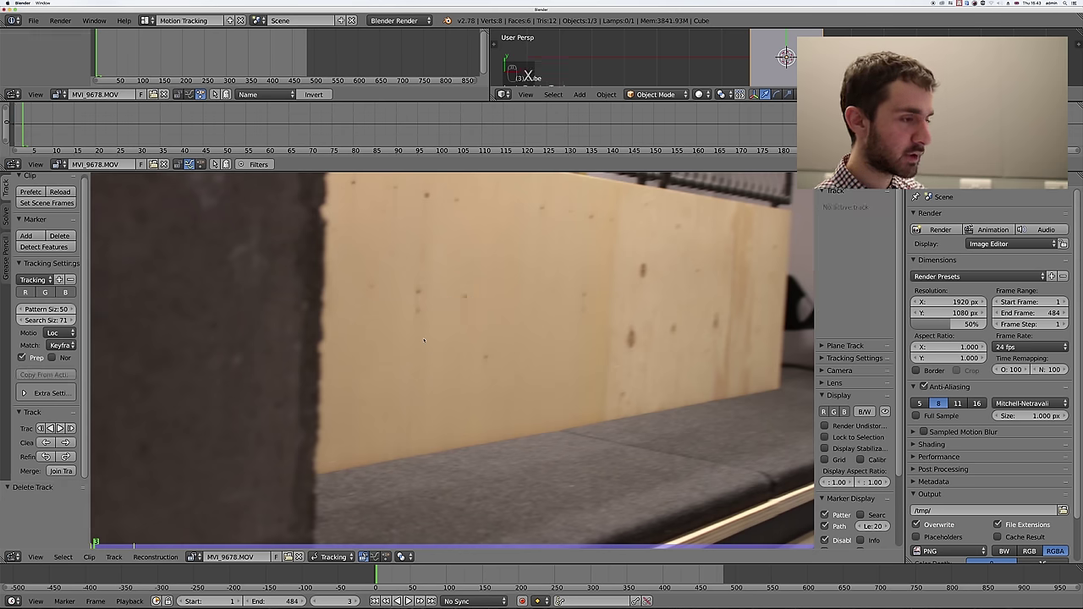
key(shift+Left)
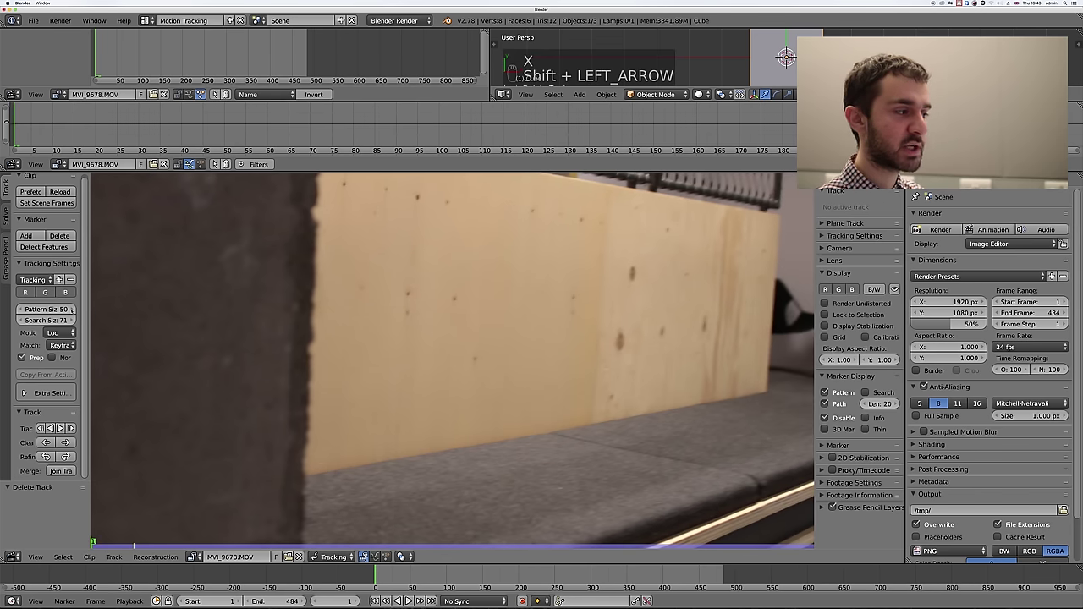
- Set the default Search Size for new tracks to 150
click(47, 319)
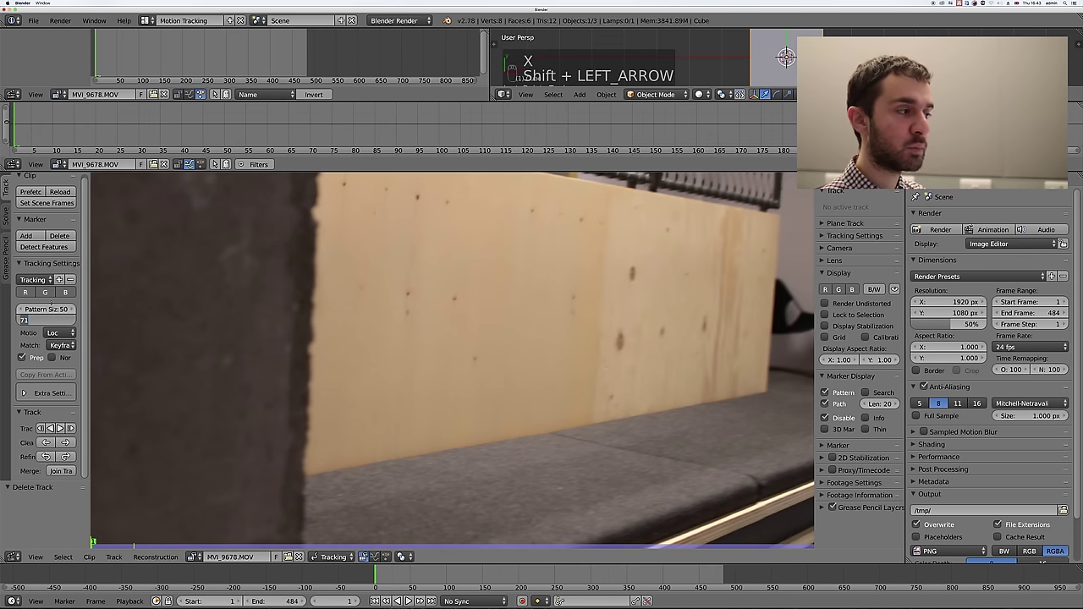
text(150)
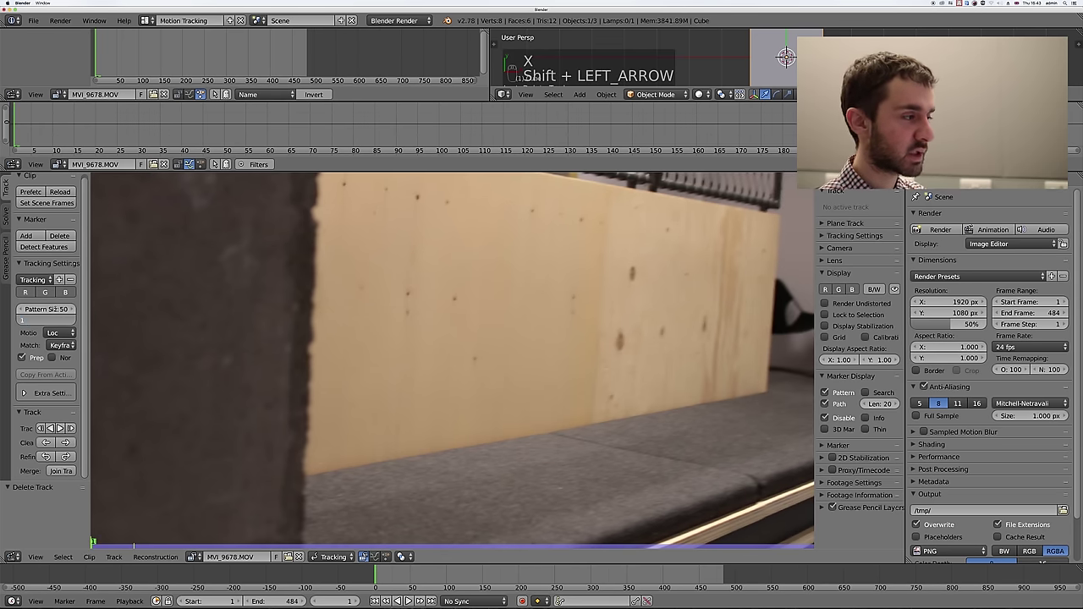
key(Return)
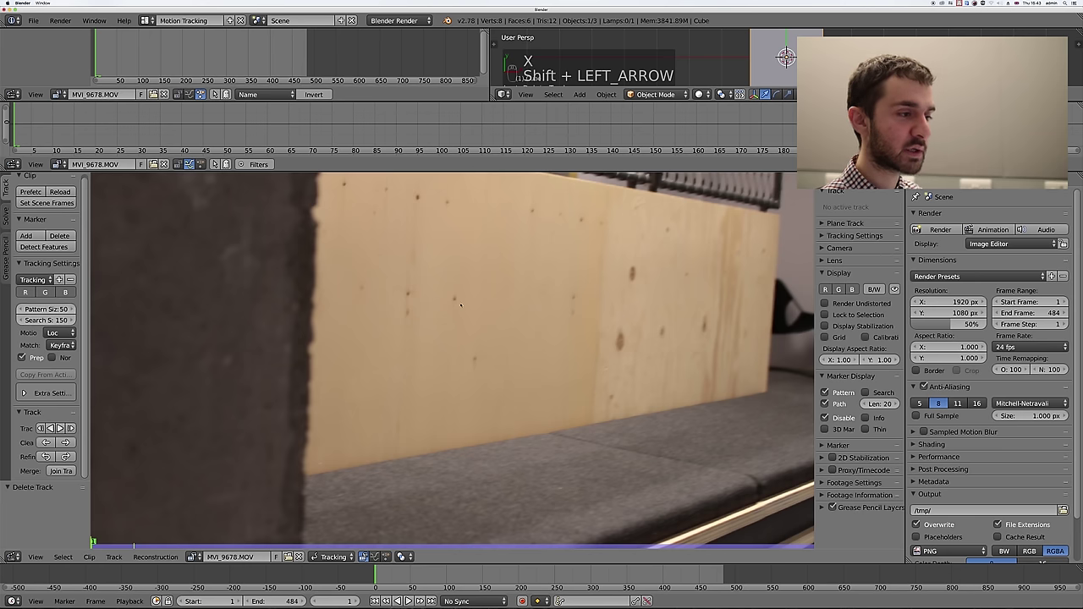
- Place a new marker on the same panel knot, track it forward through the clip, and return to frame 1
ctrl+click(456, 300)
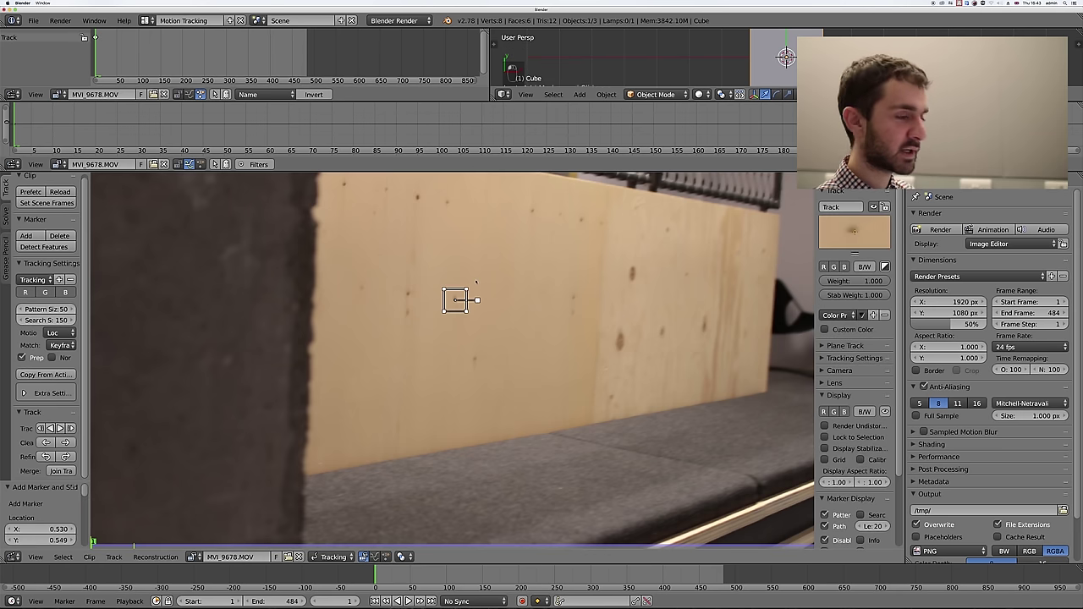
key(ctrl+t)
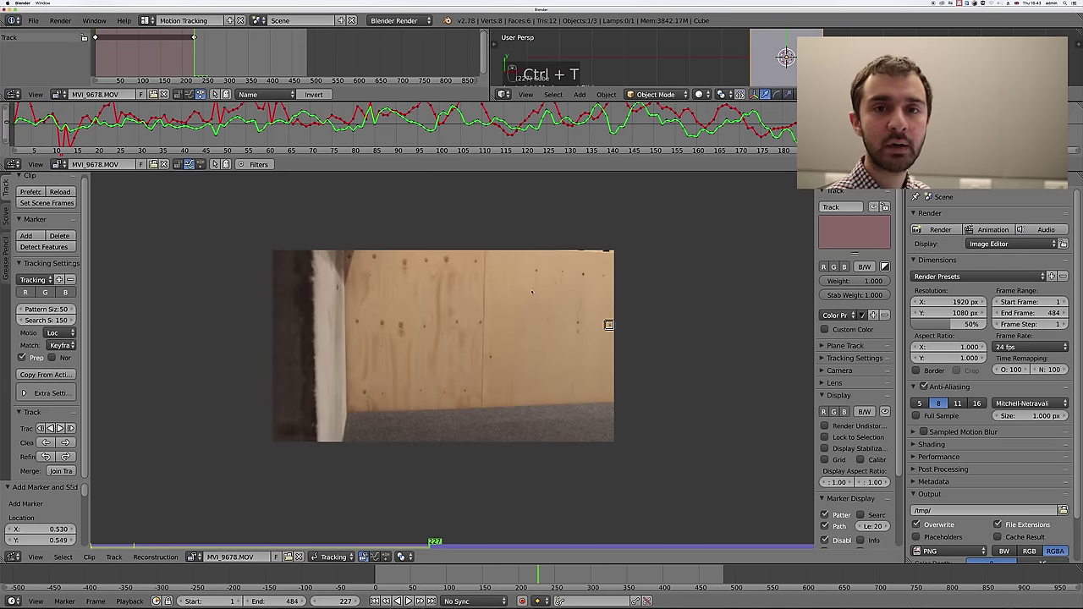
key(ctrl+z)
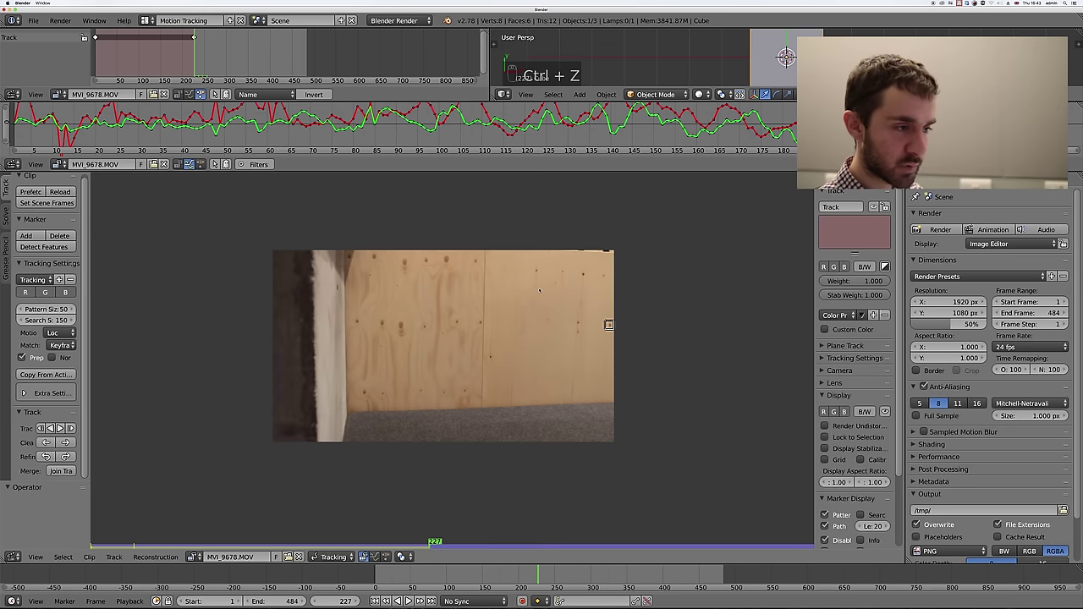
key(shift+Left)
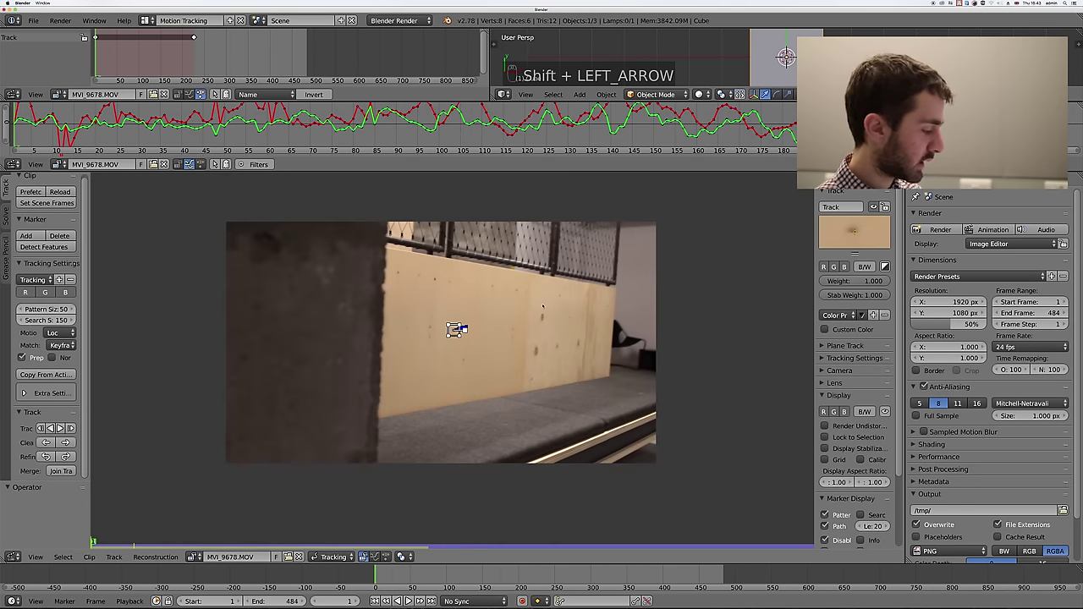
- Play the tracked footage briefly, return to frame 1, and lock the clip view to the selected track
key(alt+a)
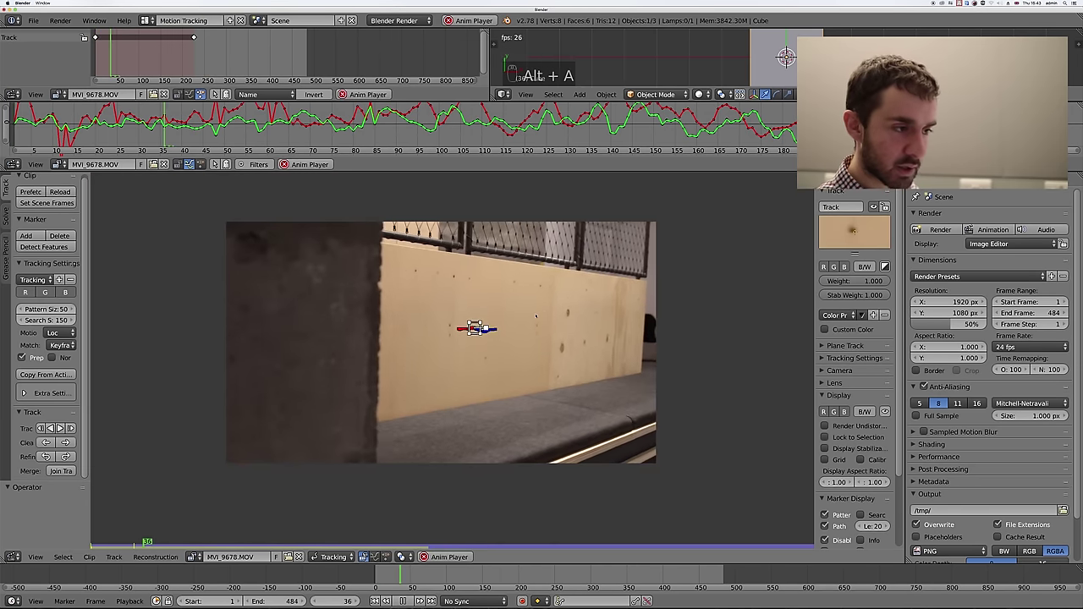
key(l)
key(l)
key(Tab)
key(Escape)
key(l)
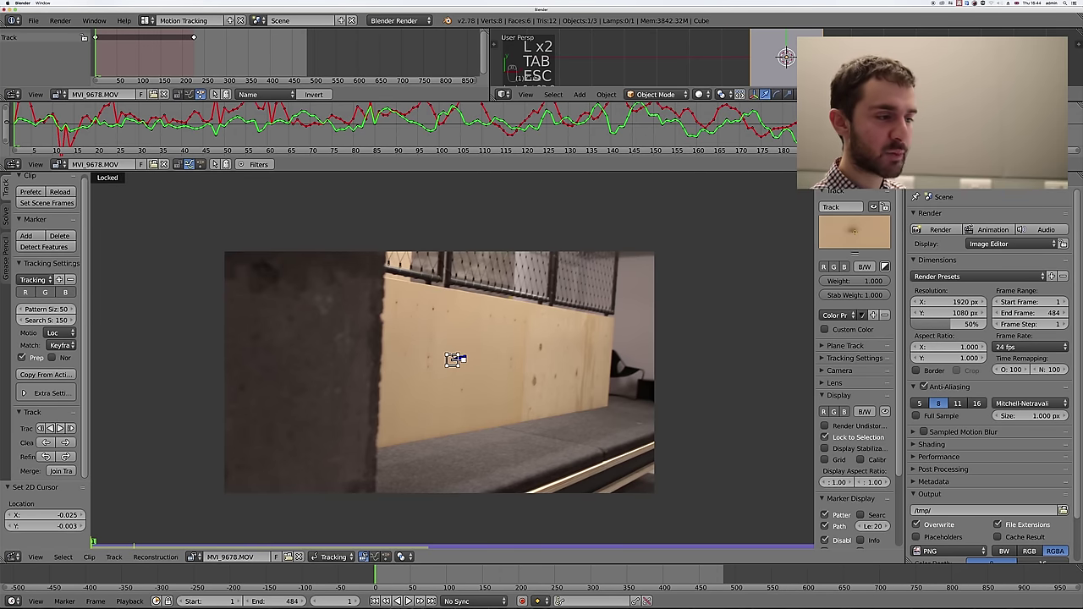
- Play the clip with the view locked to the track, examine the marker close up, and return to frame 1
key(alt+a)
scroll(457, 360, up, 5)
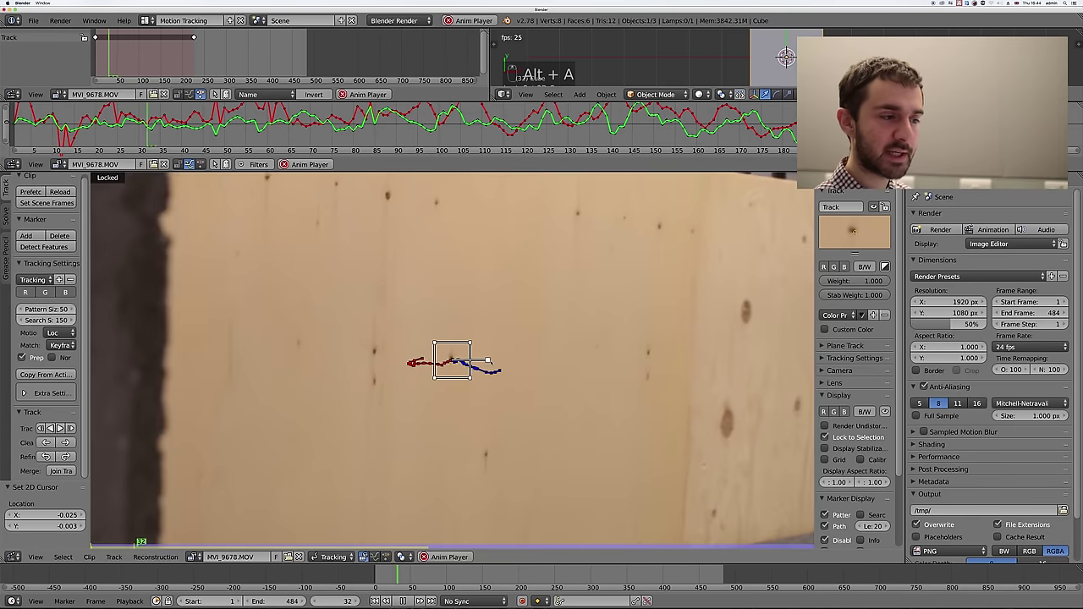
scroll(452, 359, down, 5)
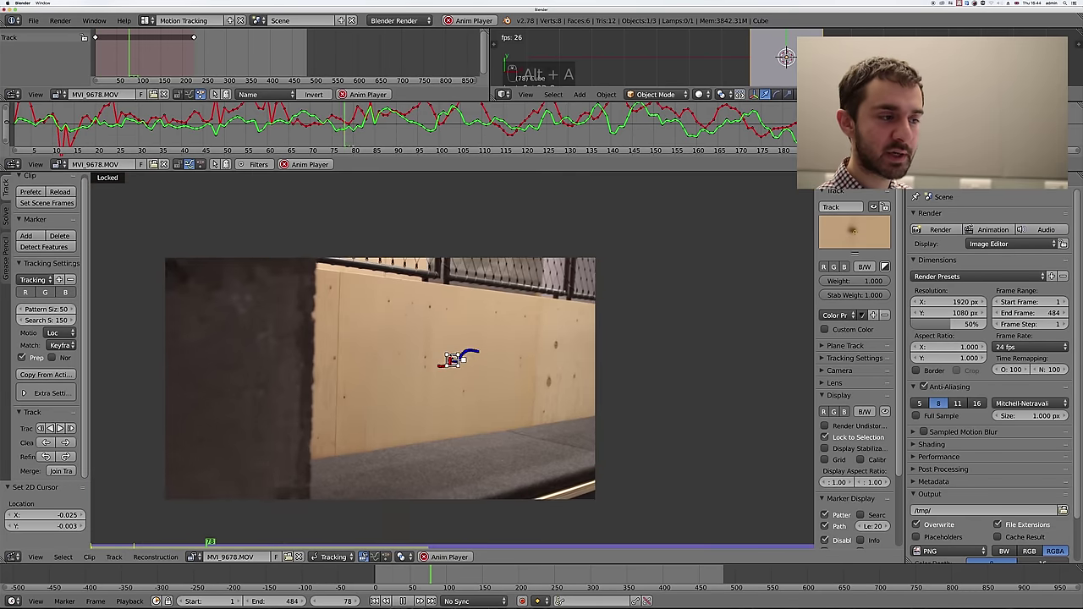
scroll(453, 360, up, 5)
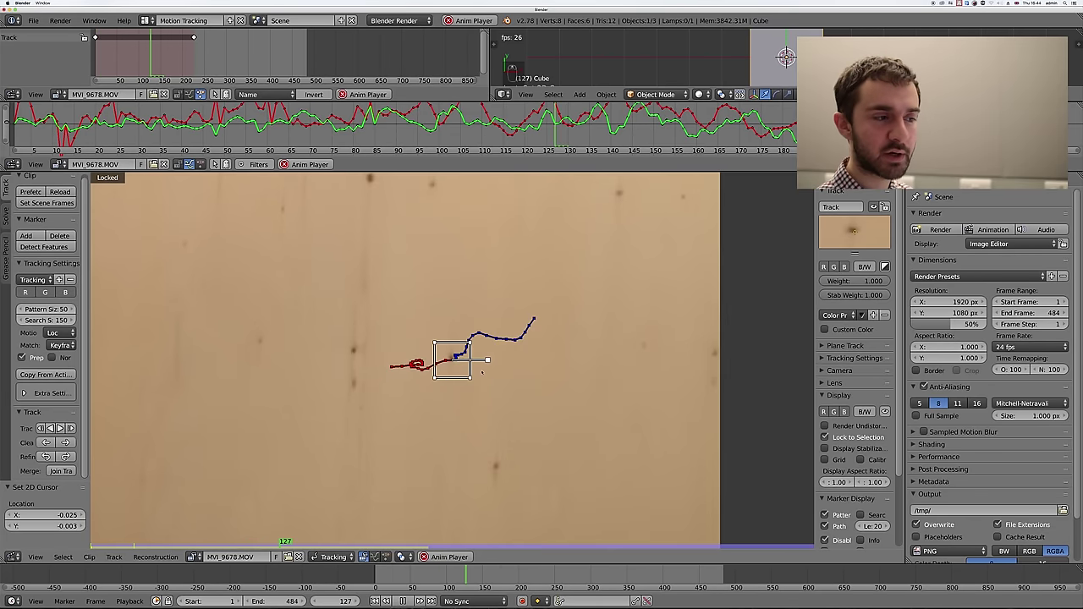
key(alt+a)
key(alt+a)
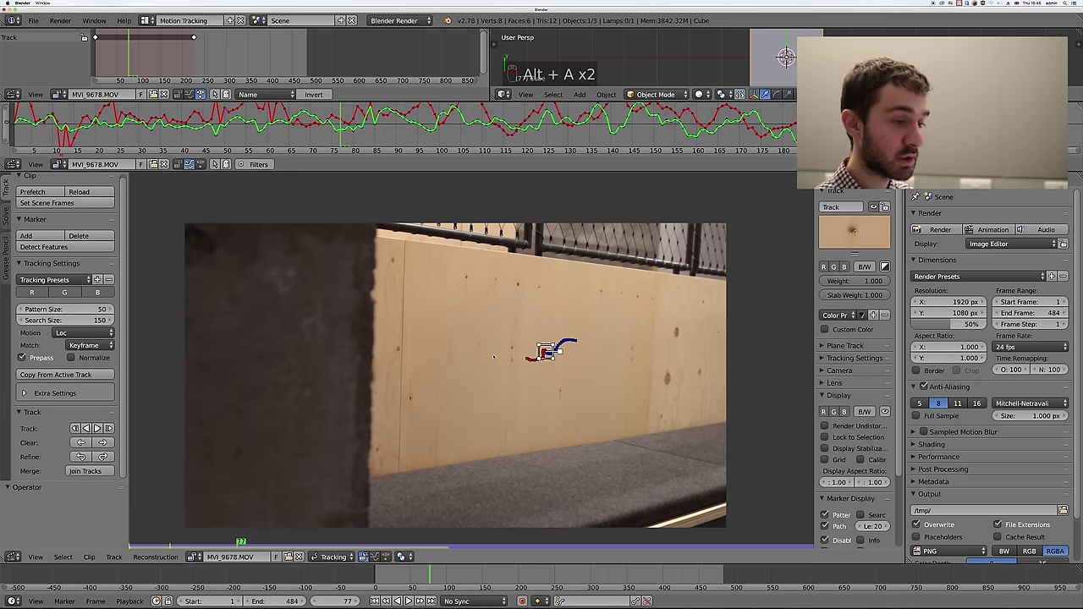
key(shift+Left)
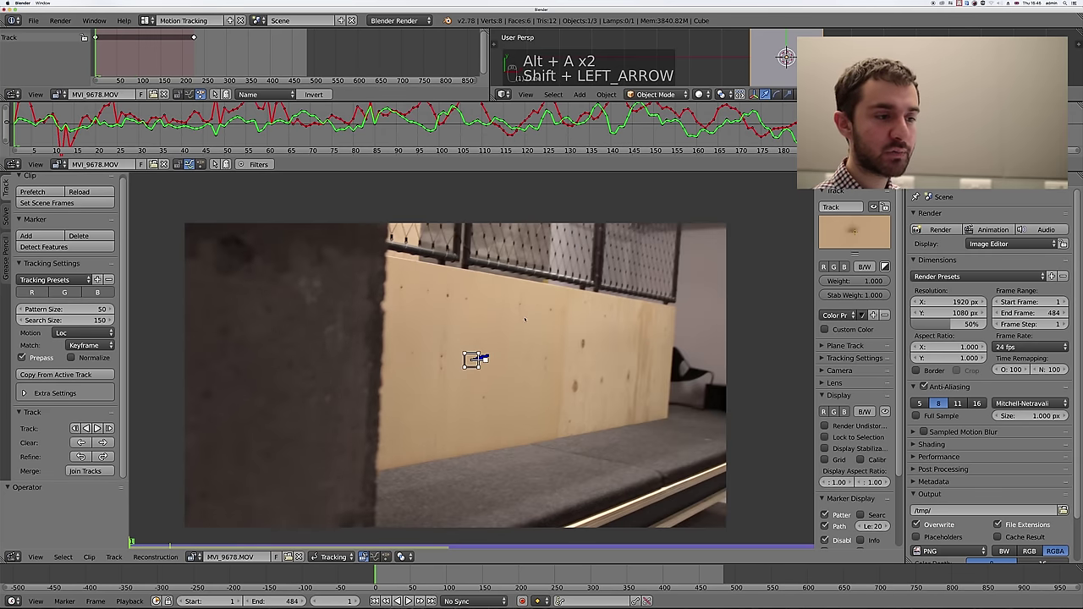
- Add six markers at frame 1: four on the row of knots near the panel's upper edge and two on the stacked knots below
scroll(525, 320, up, 4)
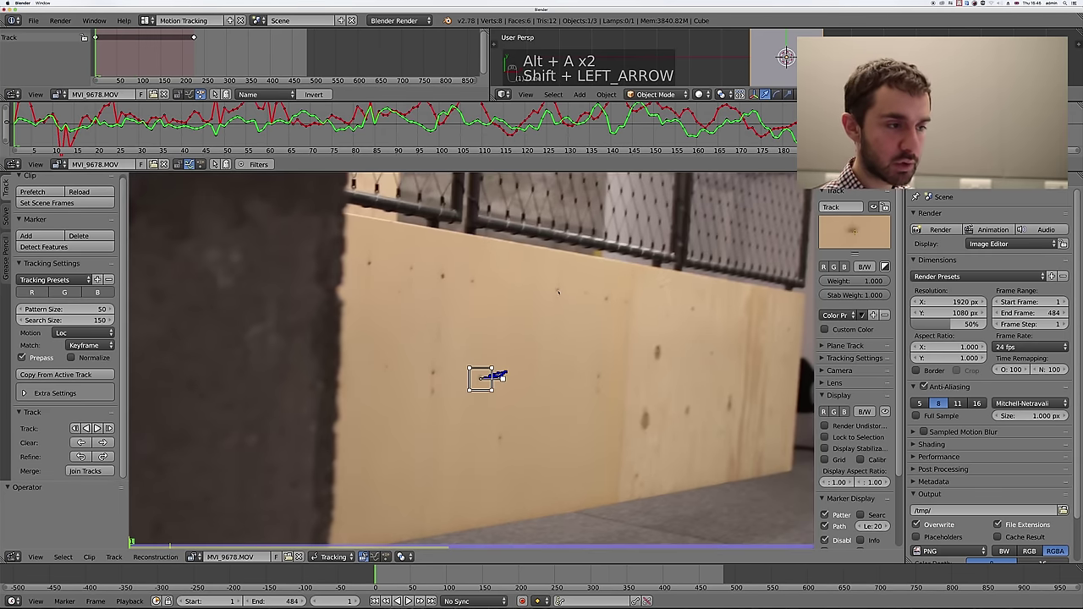
ctrl+click(558, 291)
ctrl+click(589, 294)
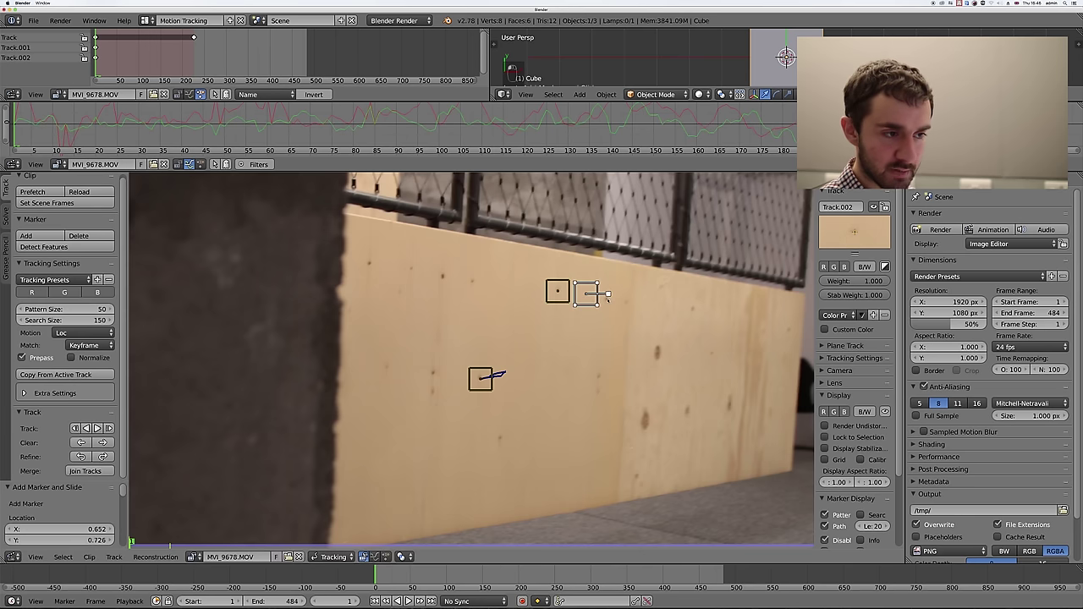
ctrl+click(608, 298)
ctrl+click(627, 302)
ctrl+click(599, 377)
ctrl+click(600, 391)
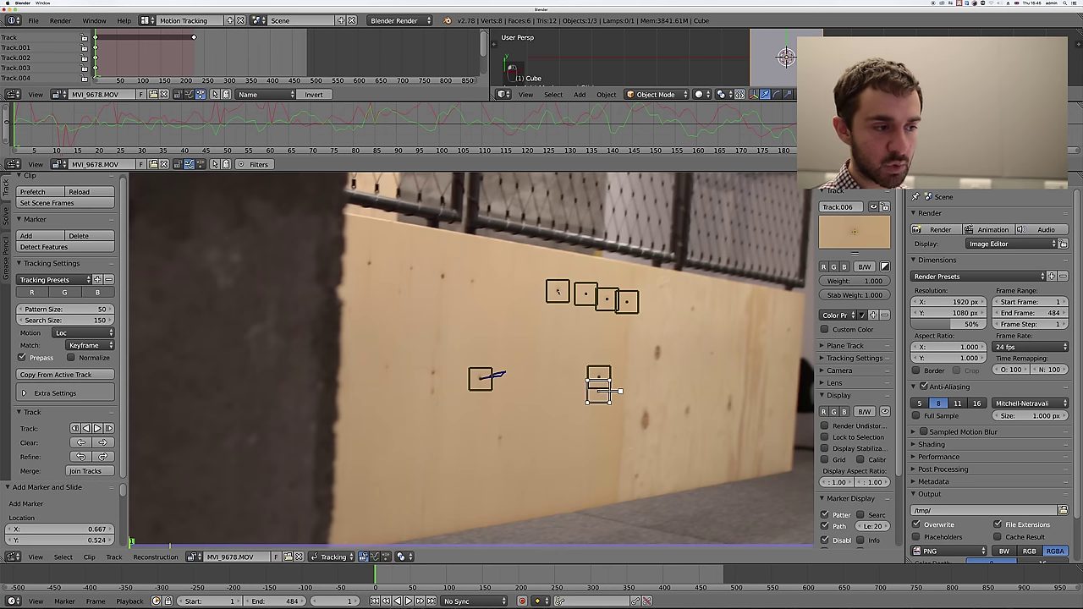
- Add five more markers on the lower knot, the stacked pair beside the tracked marker, and the two knots above them
ctrl+click(500, 437)
ctrl+click(433, 372)
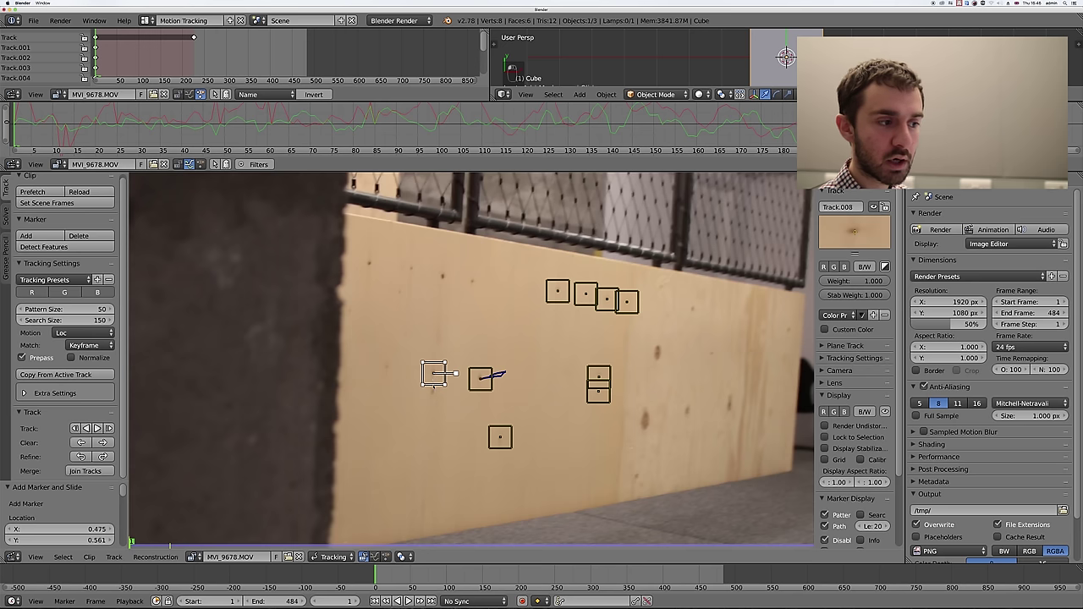
ctrl+click(432, 391)
ctrl+click(444, 276)
ctrl+click(471, 281)
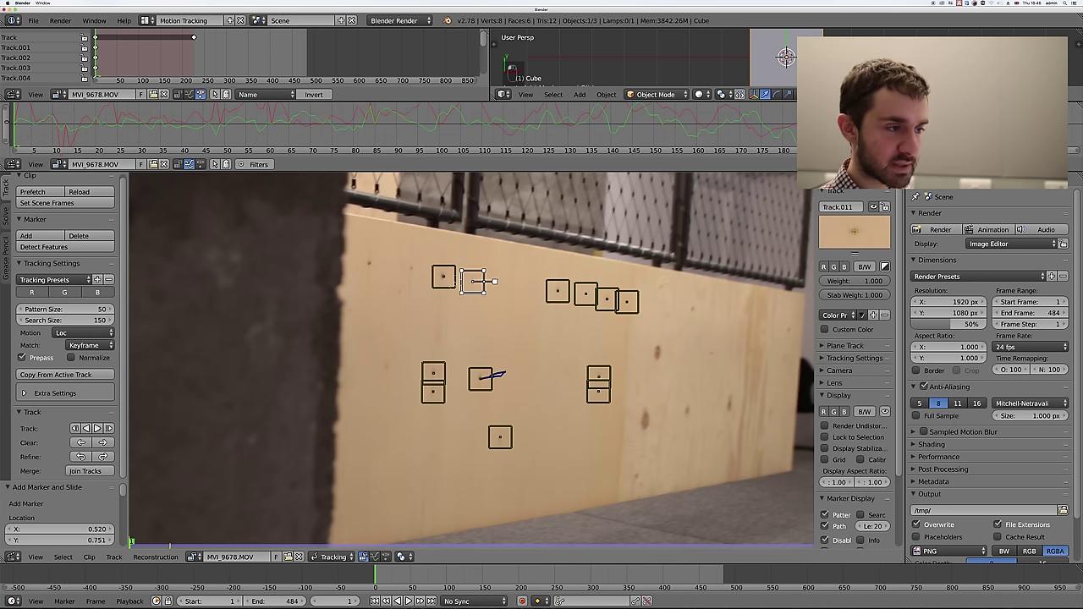
- Select the eleven newly added markers, leaving out the already tracked one, and track them forward from frame 1
key(c)
mouse_move(446, 269)
mouse_down()
mouse_move(553, 282)
mouse_move(600, 309)
mouse_move(602, 341)
mouse_move(527, 416)
mouse_move(484, 444)
mouse_move(441, 452)
mouse_move(423, 413)
mouse_move(433, 389)
mouse_move(393, 362)
mouse_up()
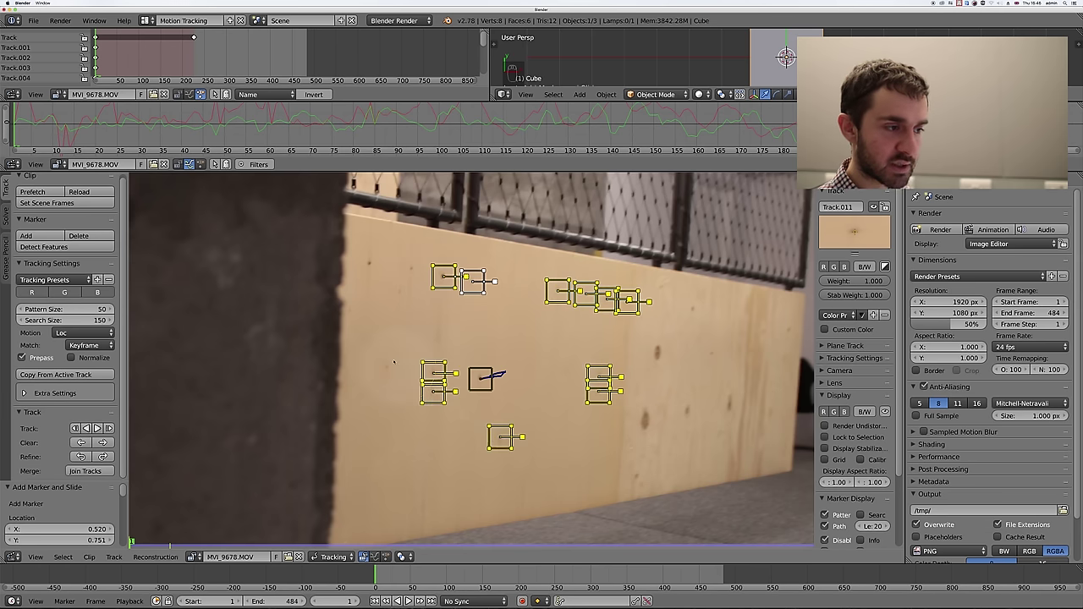
scroll(393, 362, down, 2)
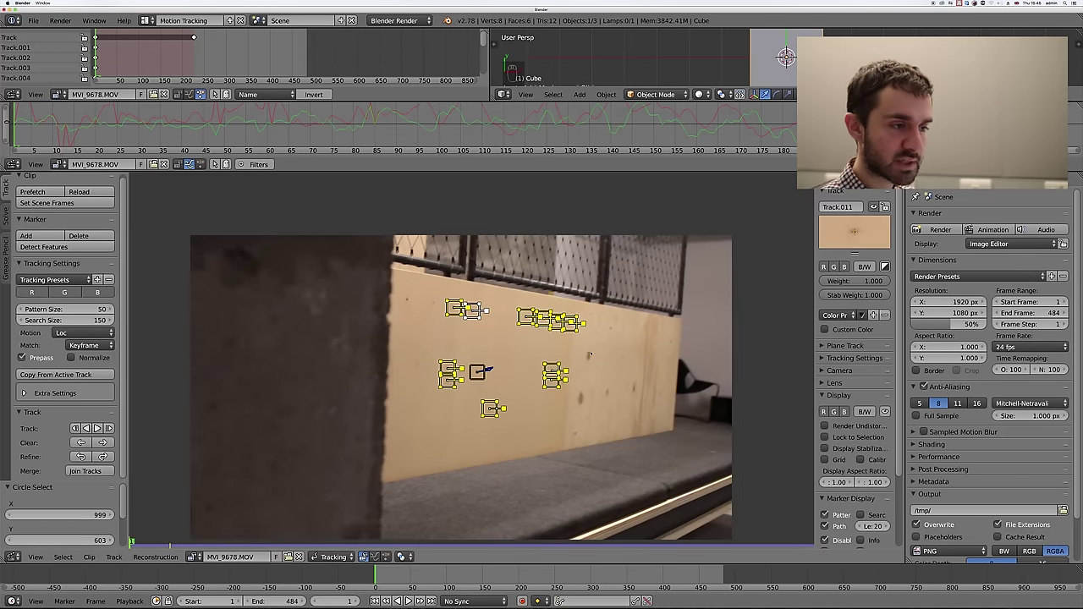
key(ctrl+t)
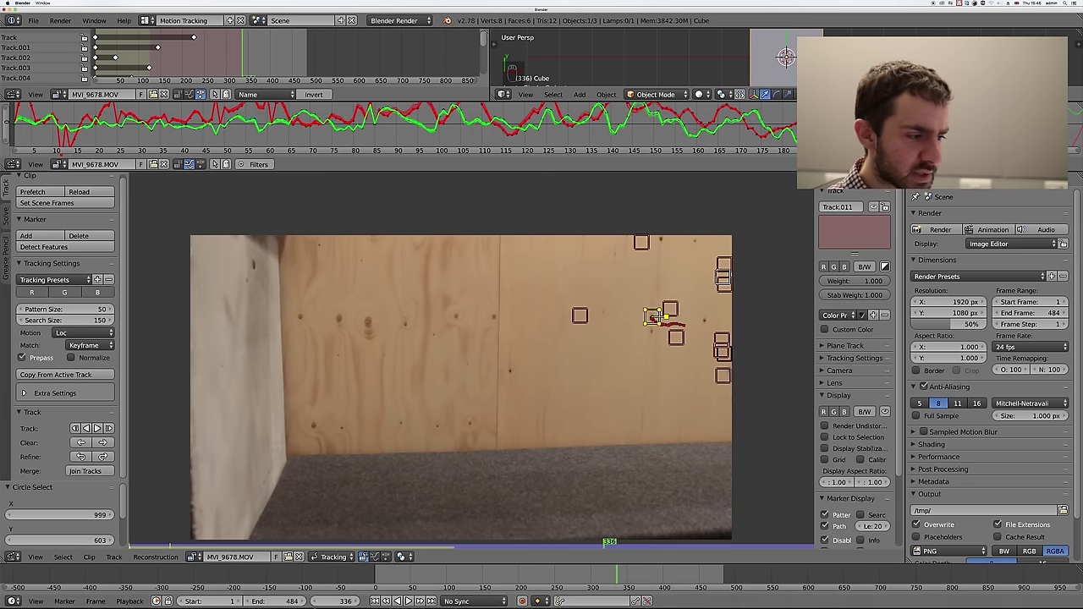
- Play the clip from frame 35 to frame 60 and delete the drifting track at the start of the upper row of four
click(399, 575)
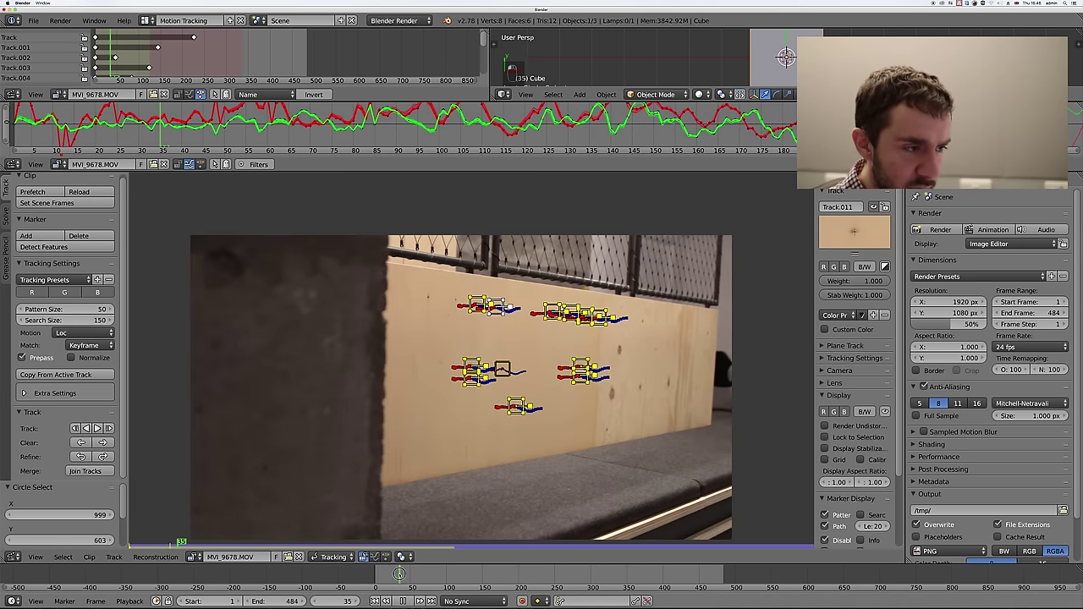
key(alt+a)
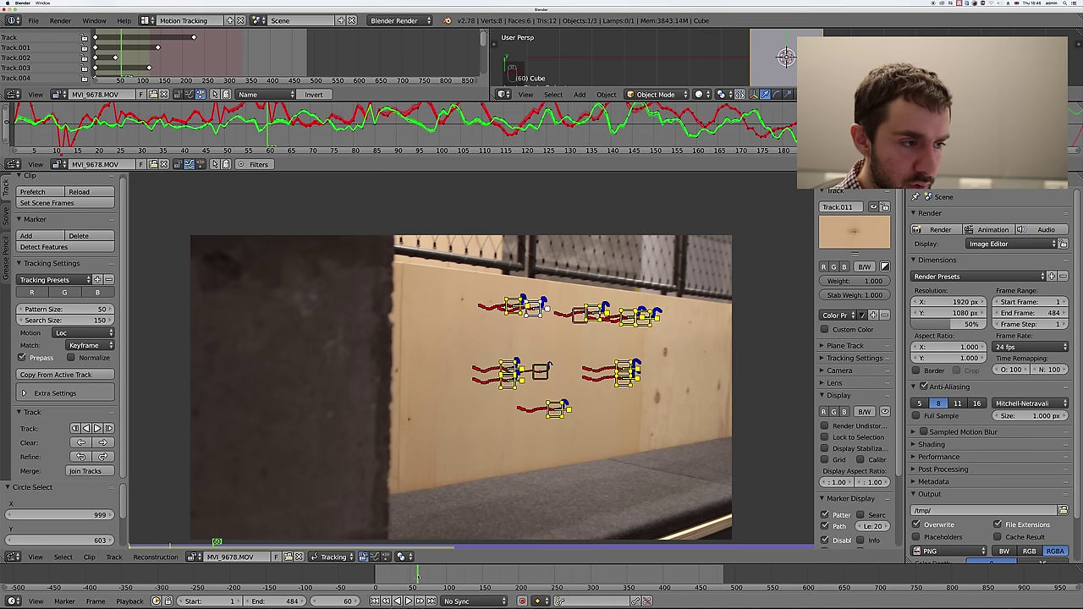
right_click(579, 316)
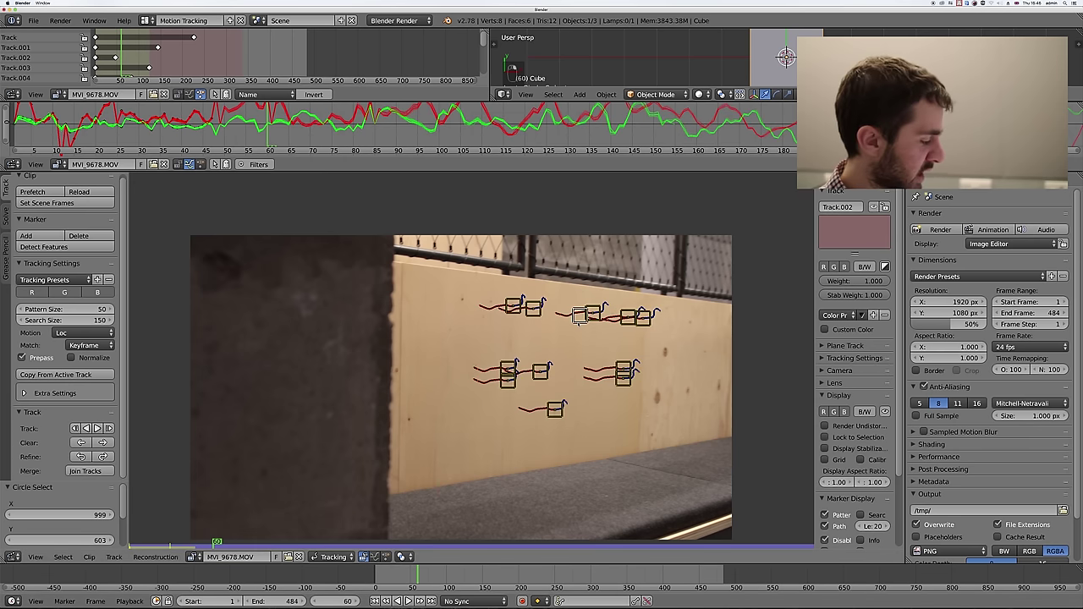
key(x)
- Continue playback to frame 98 and delete the stray track beneath the last marker of the upper row
key(alt+a)
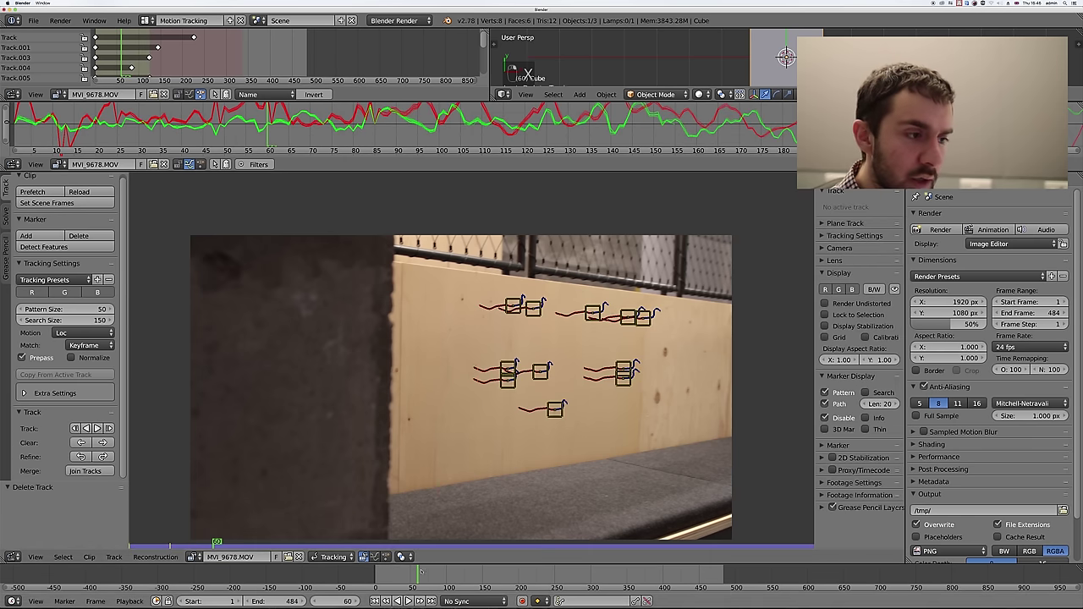
key(alt+a)
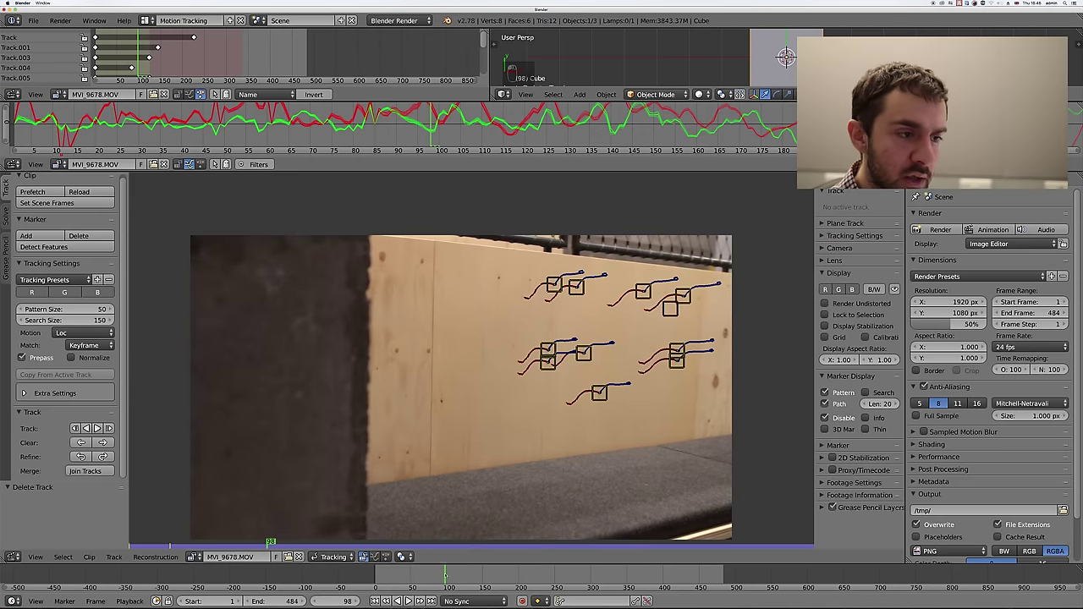
right_click(677, 318)
key(x)
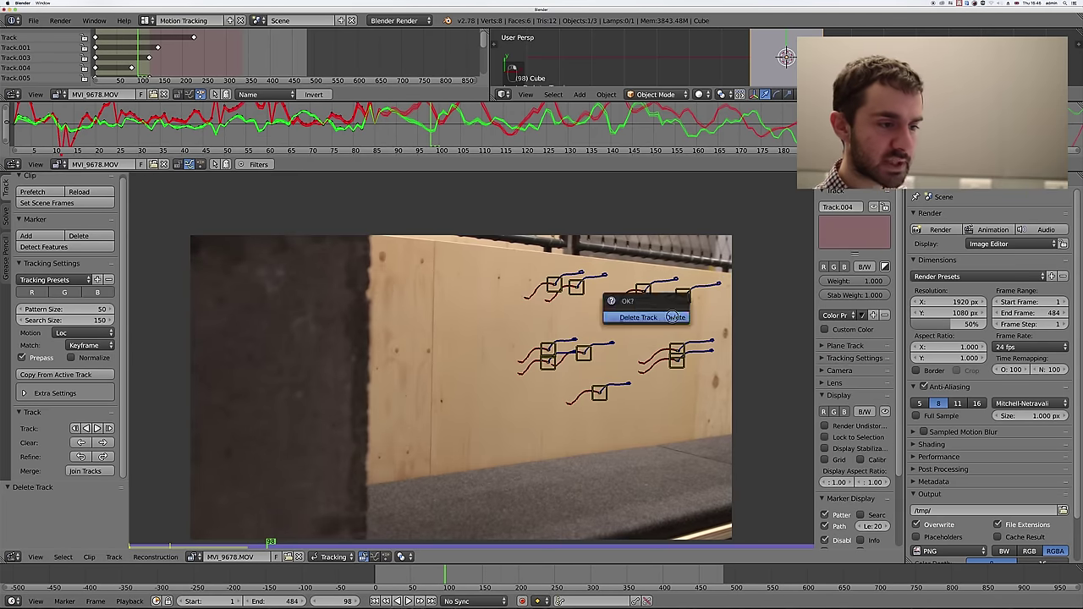
click(640, 316)
- Review the remaining footage with its tracks and go to the last frame, 484
key(alt+a)
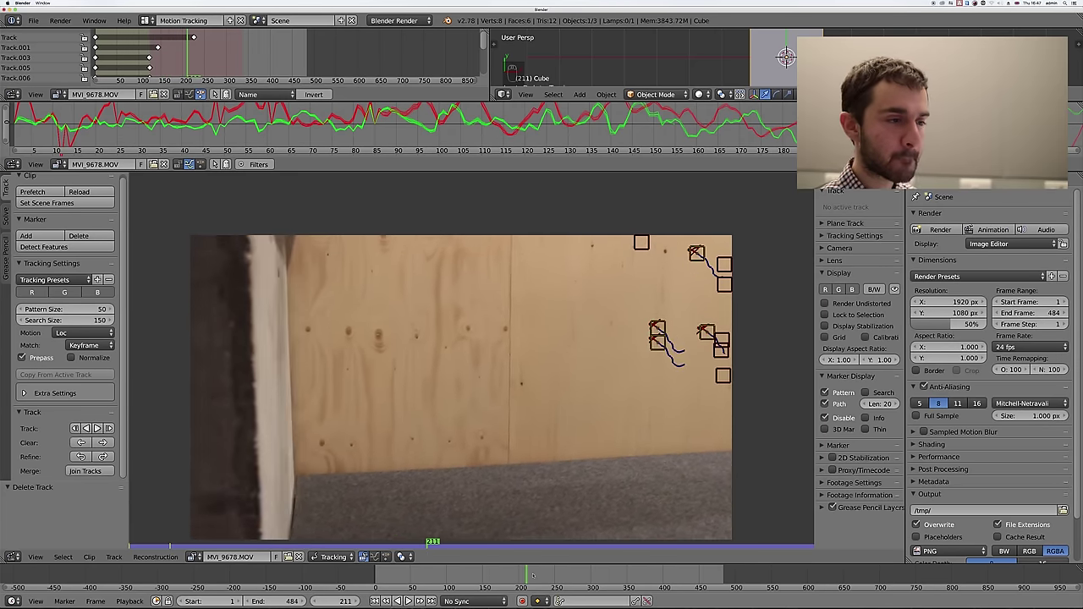
scroll(548, 391, down, 3)
scroll(549, 391, up, 1)
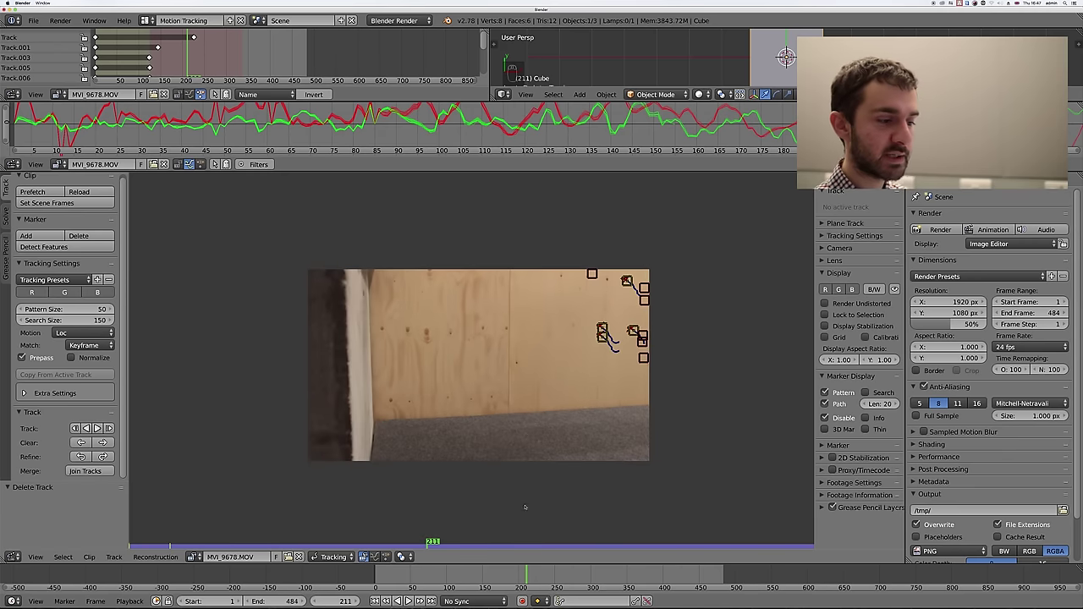
drag(524, 569, 667, 570)
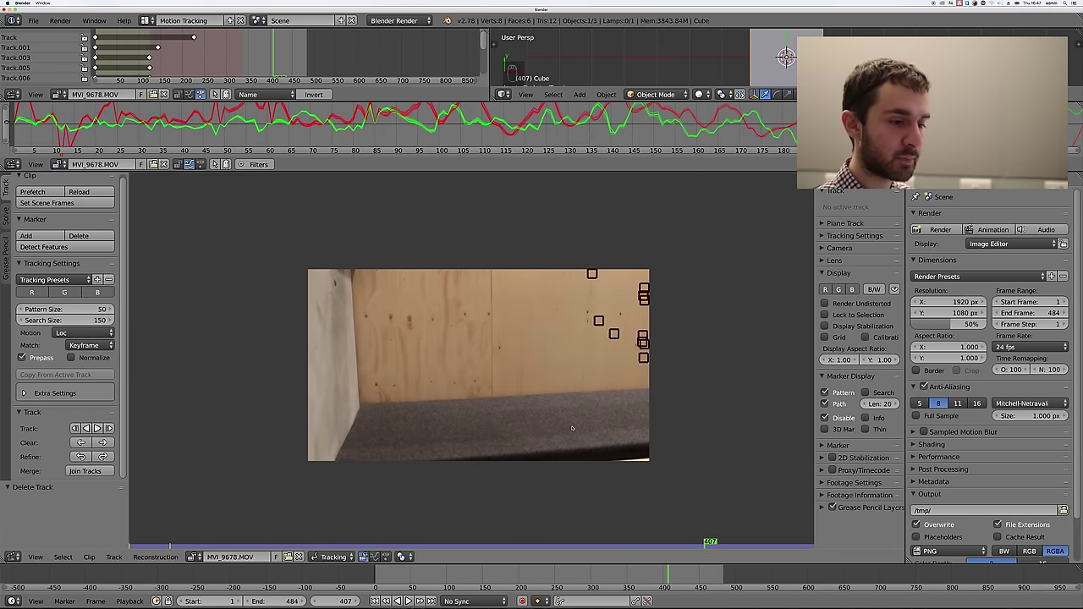
key(shift+Right)
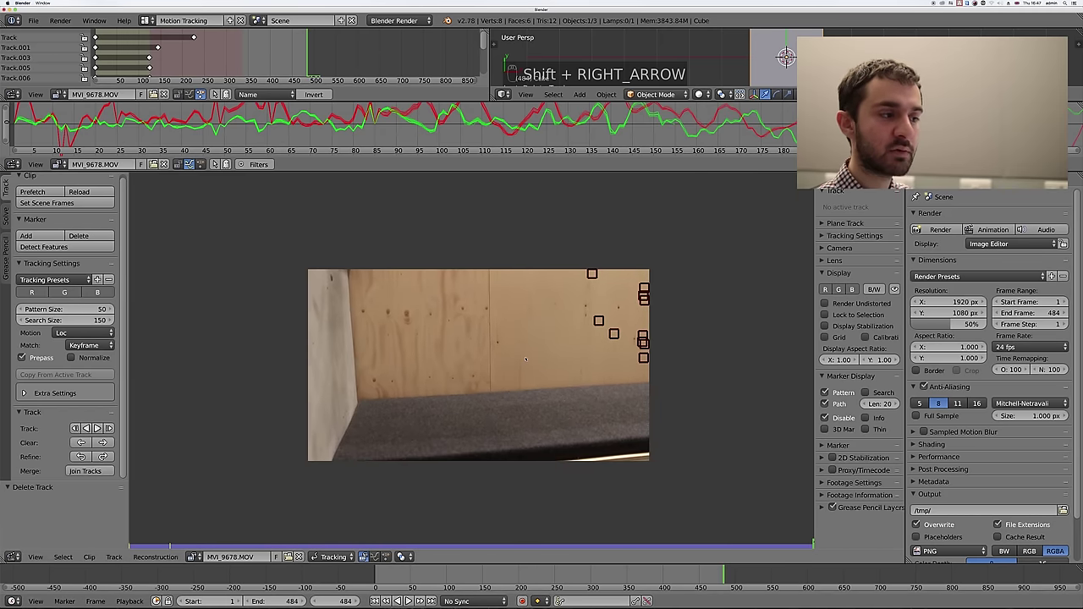
- Add two markers at frame 484 on the knots on either side of the large double knot in the wooden panel
middle_drag(525, 360, 537, 368)
scroll(530, 368, up, 3)
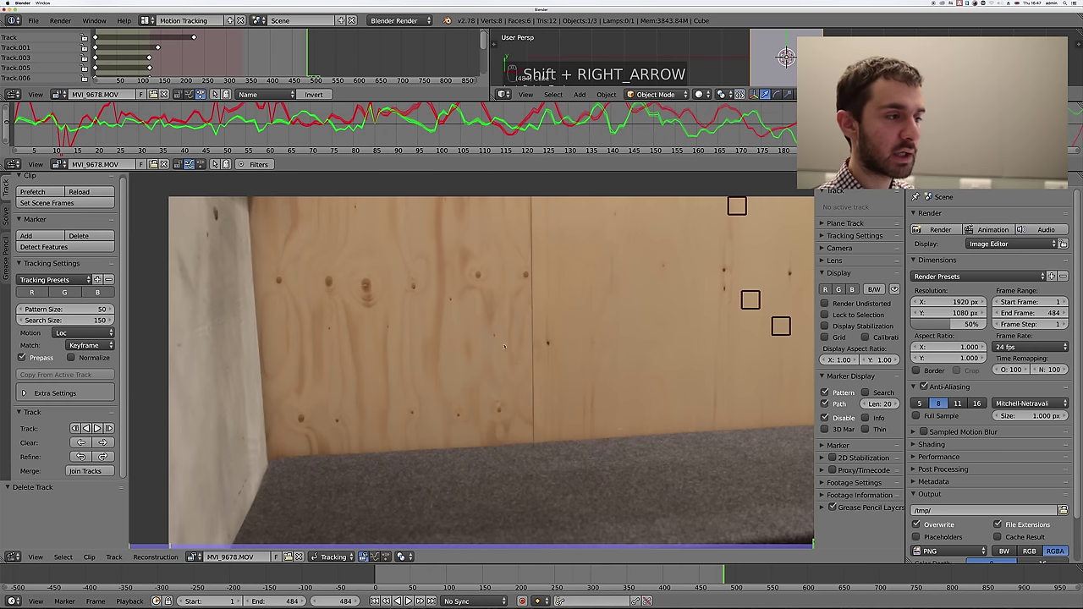
middle_drag(347, 292, 386, 293)
ctrl+click(369, 286)
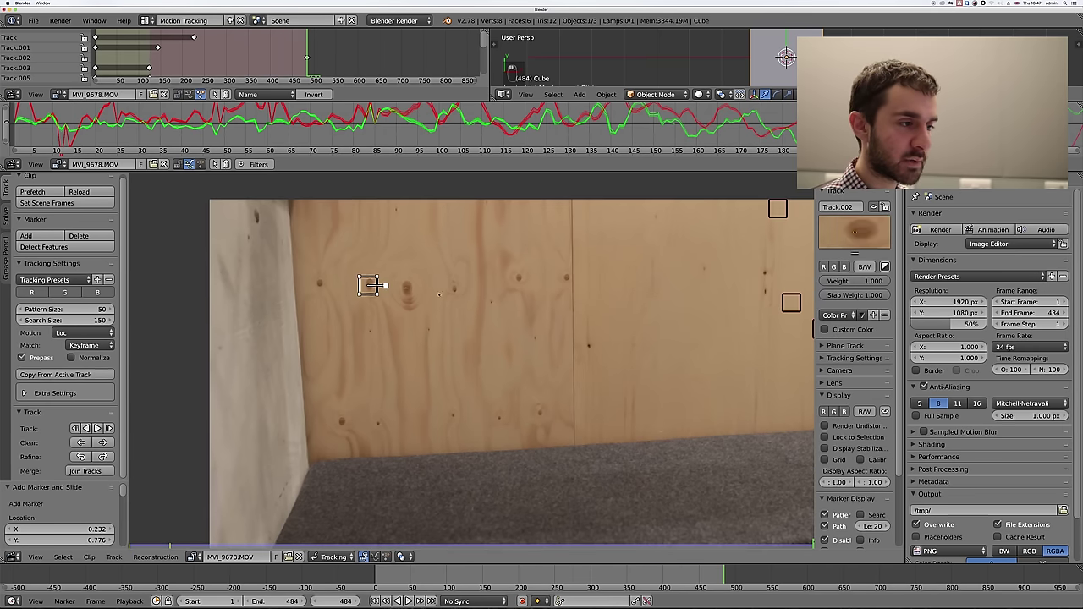
ctrl+click(455, 290)
- Select both new markers, track them backwards from frame 484, and play the clip to check their movement
shift+click(368, 286)
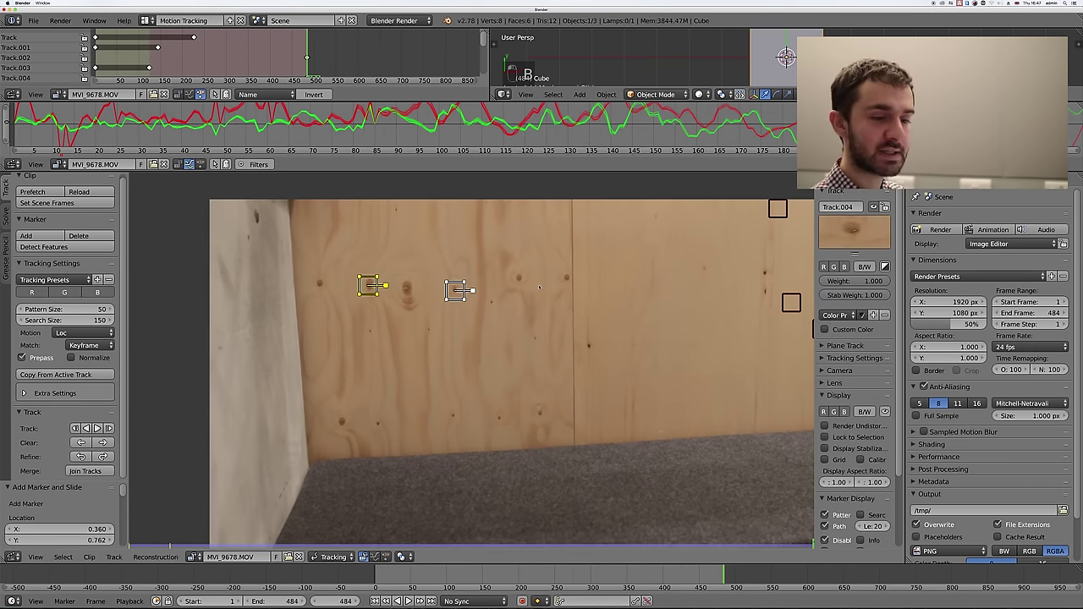
key(ctrl+t)
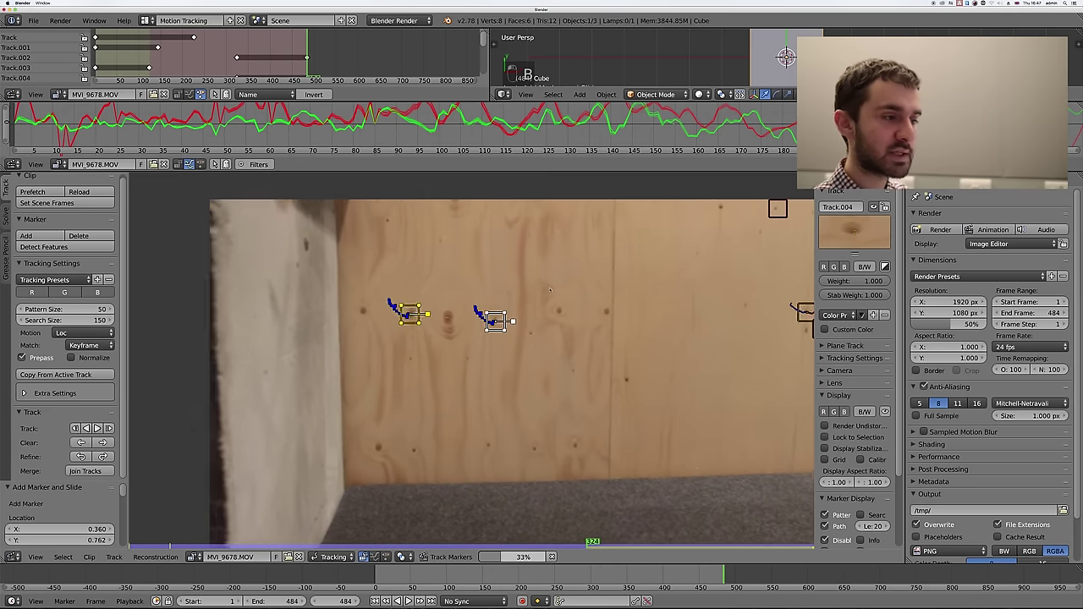
scroll(507, 292, down, 2)
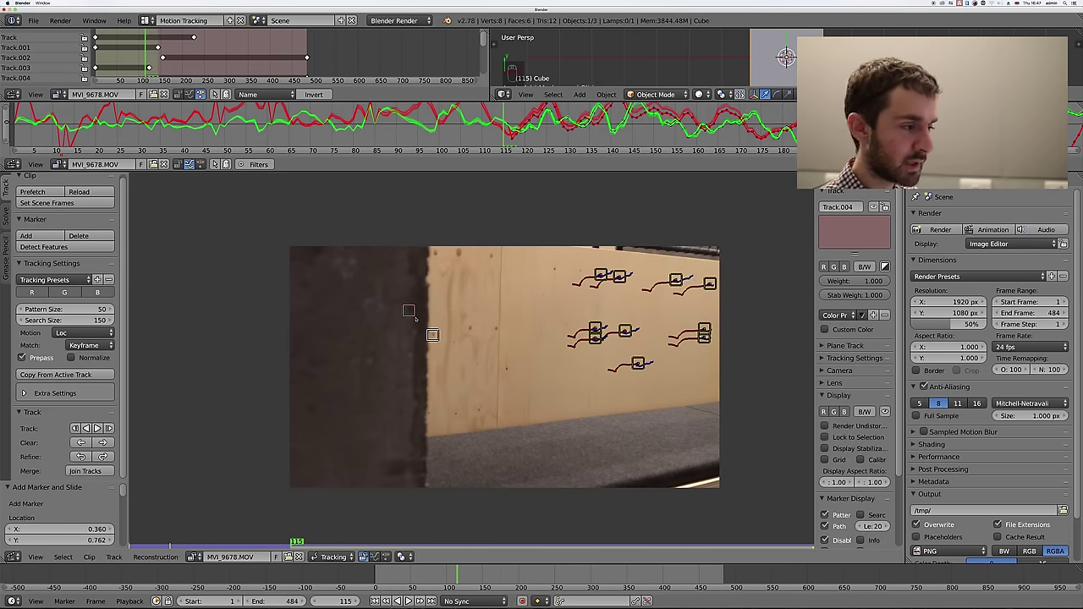
key(alt+a)
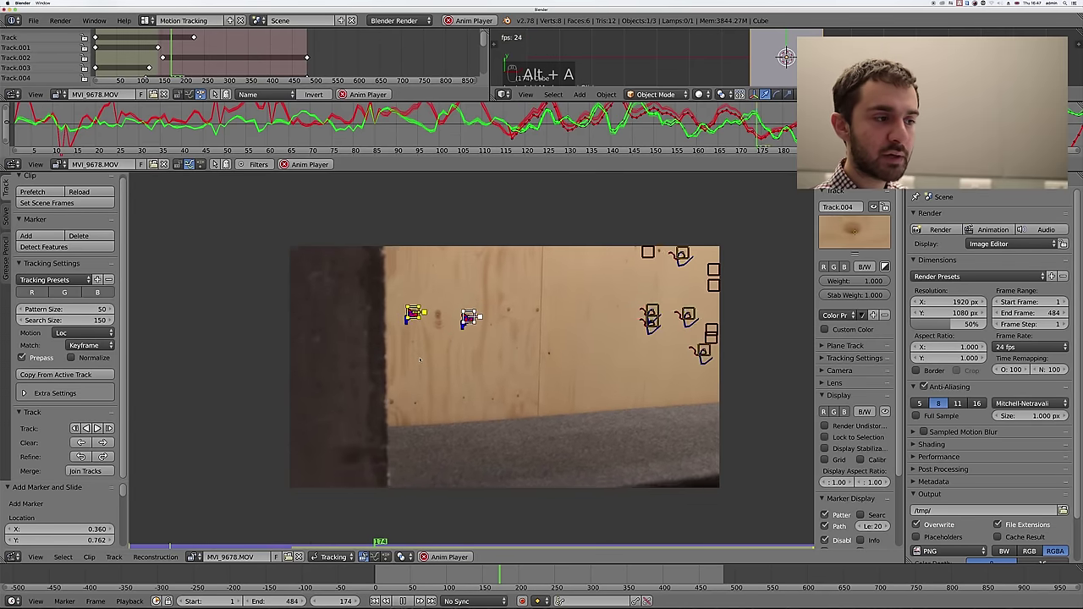
key(alt+a)
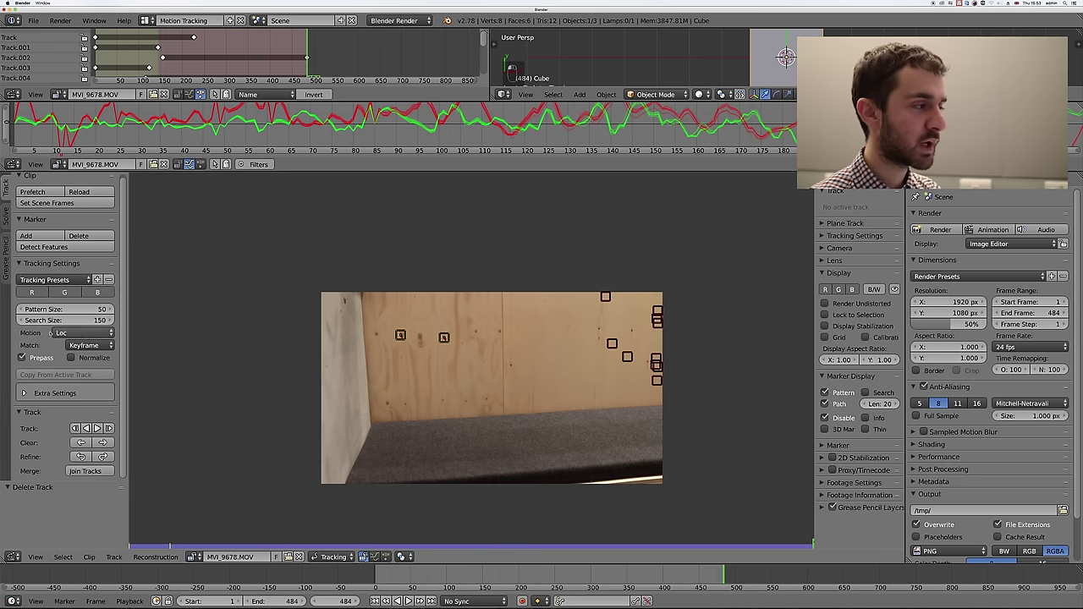
- Set the tracking motion model to Perspective and track a third marker backwards from frame 484 on the next knot along the row
click(67, 333)
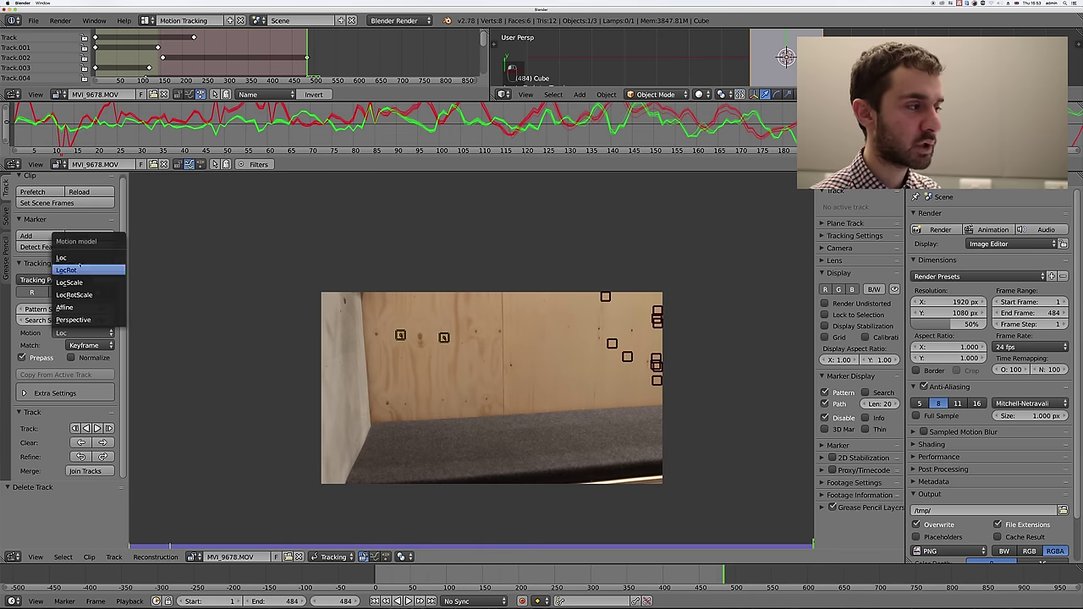
click(77, 321)
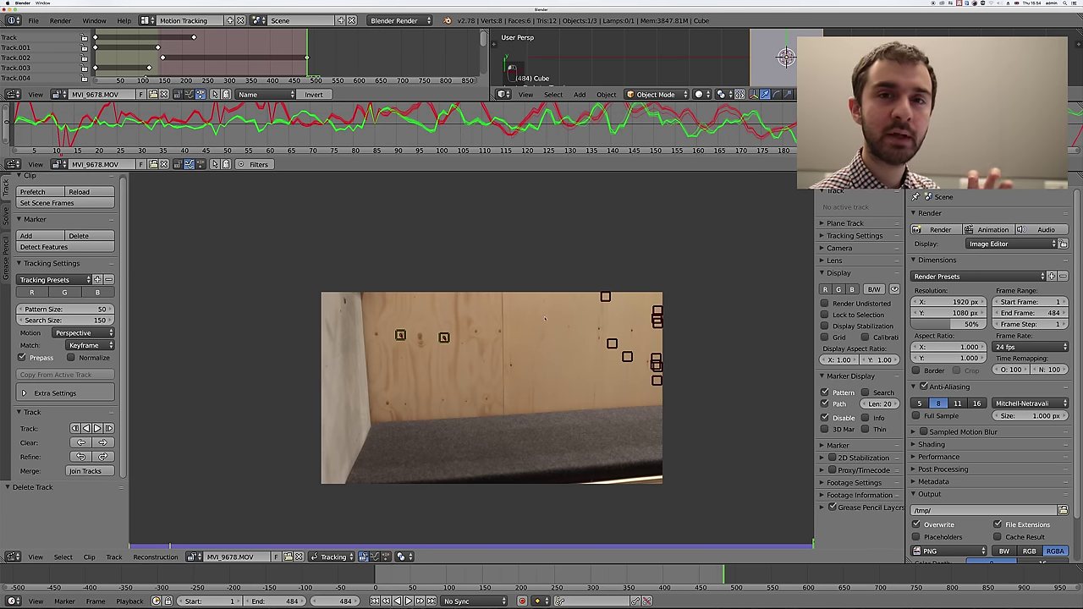
ctrl+click(478, 333)
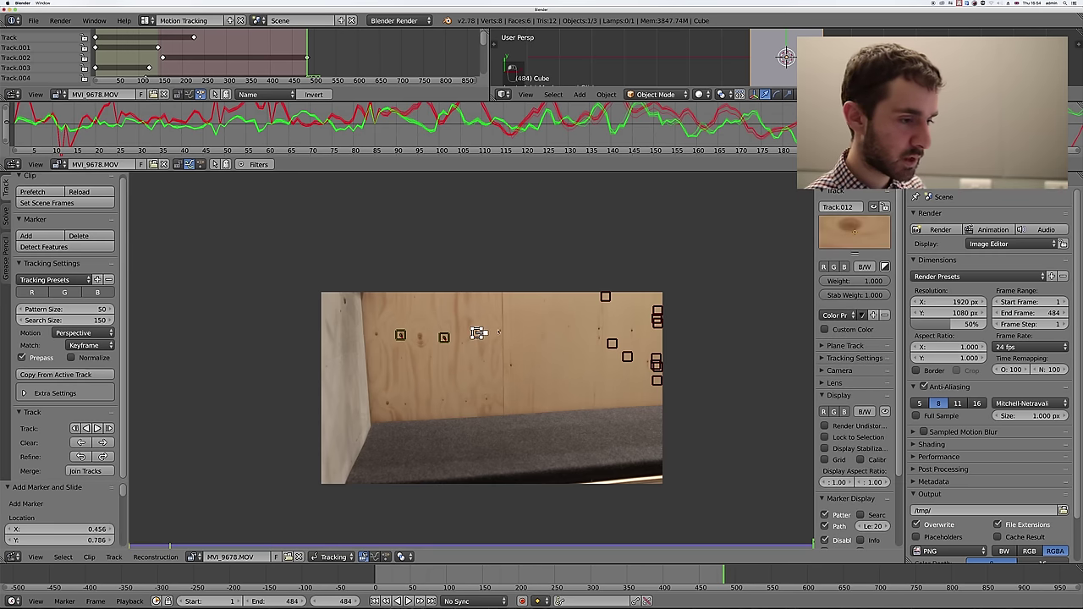
key(shift+ctrl+t)
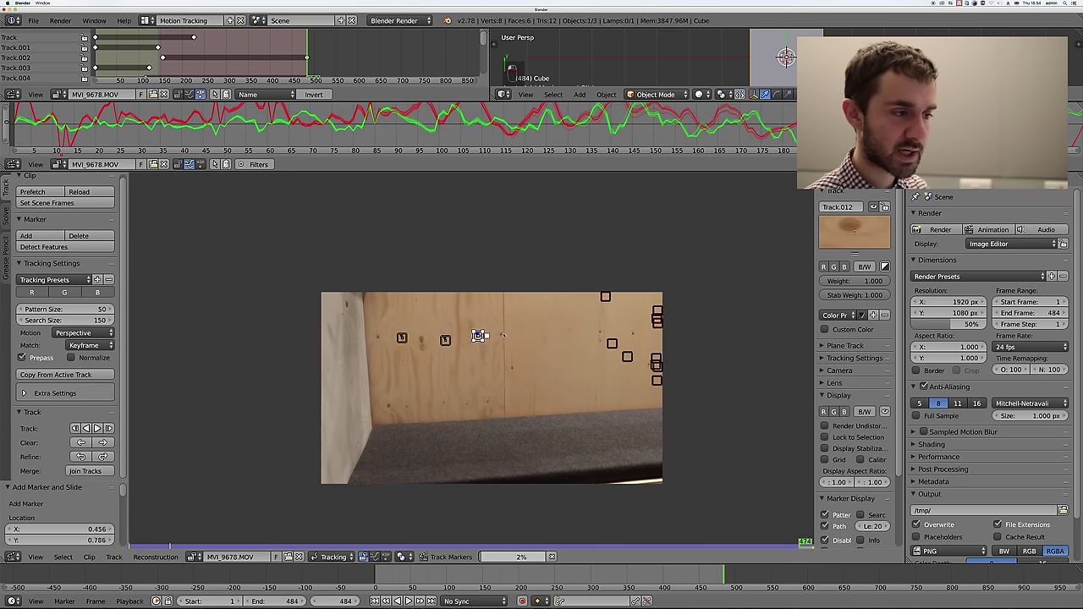
- Lock the view to the perspective marker and watch its pattern close up while it tracks backwards
key(l)
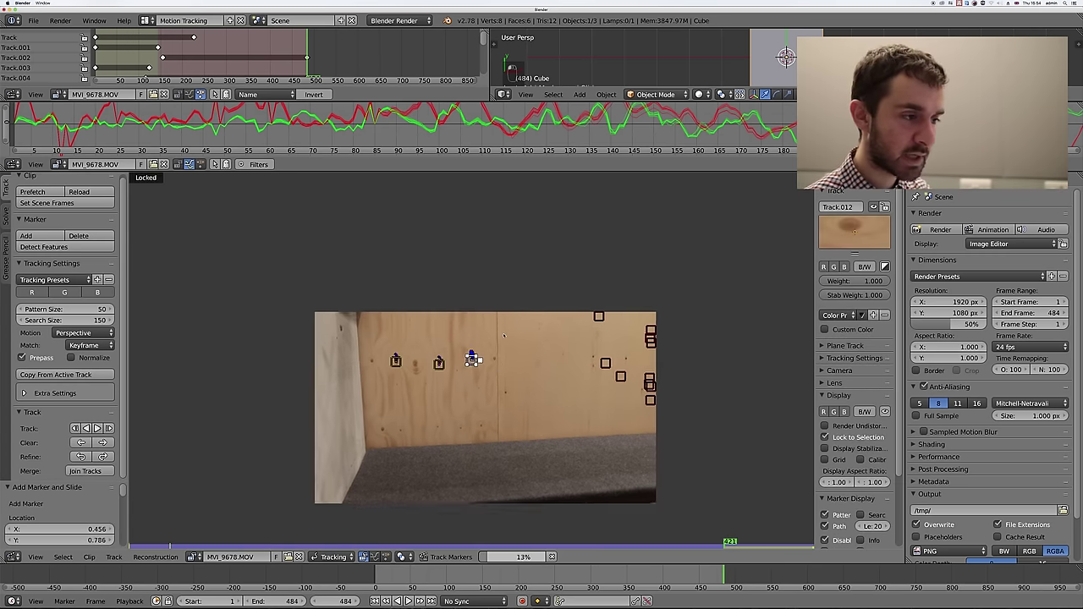
scroll(508, 351, up, 6)
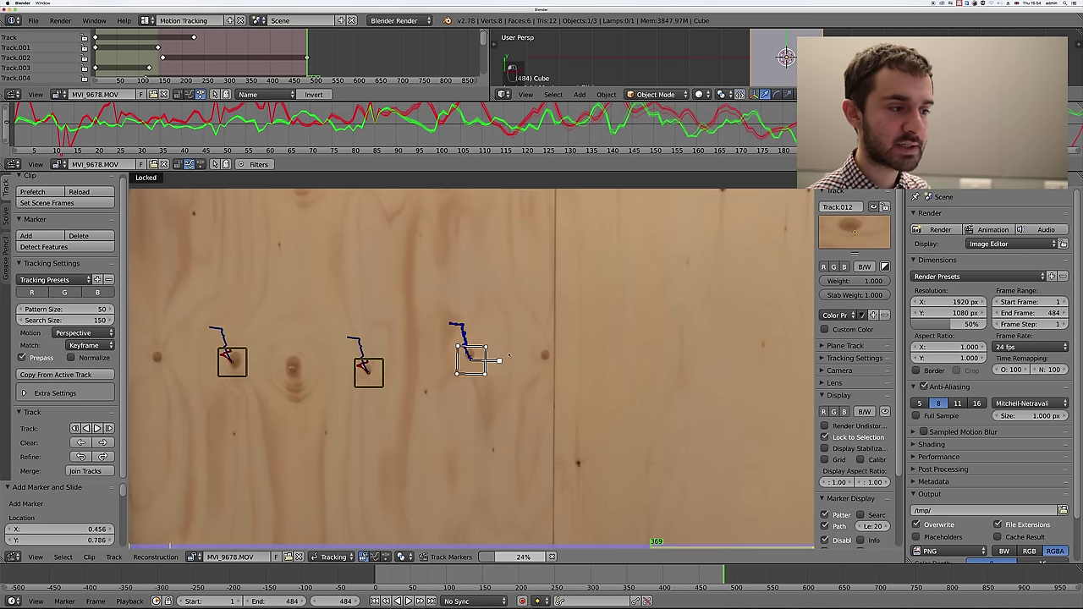
scroll(508, 356, down, 3)
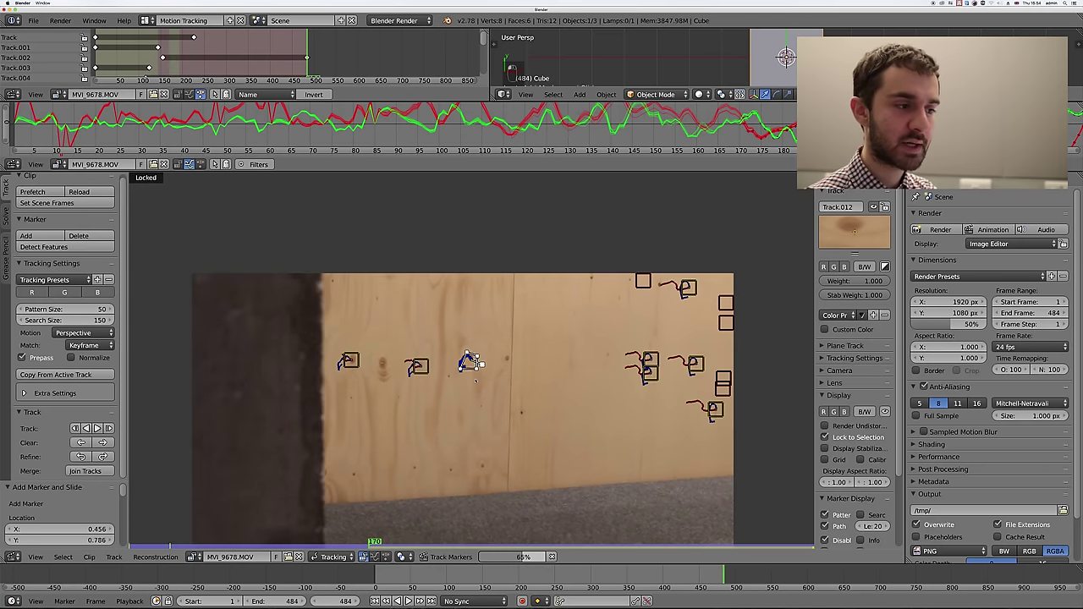
scroll(535, 373, up, 4)
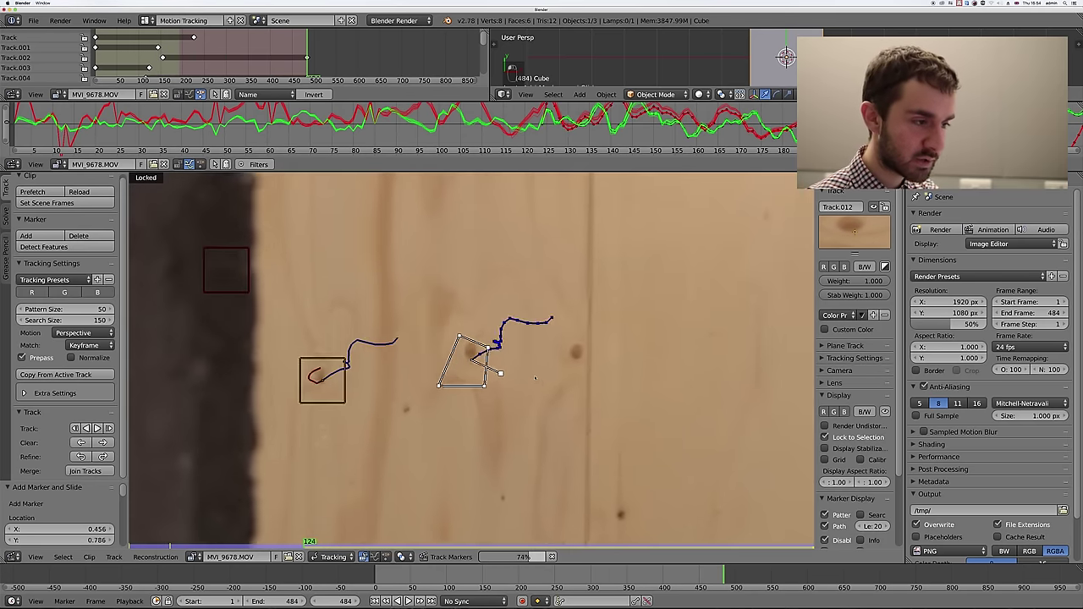
- Step frame by frame from around frame 122 to examine how the perspective marker deforms and follows its knot
key(Left)
key(Right)
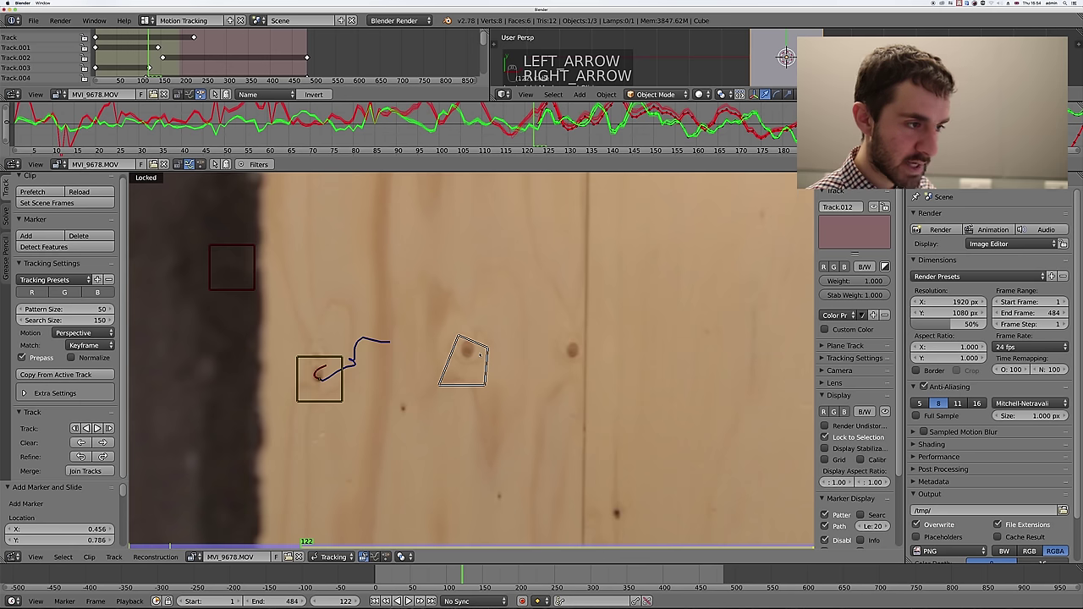
key(Right)
key(Right)
key(Right)
key(Right)
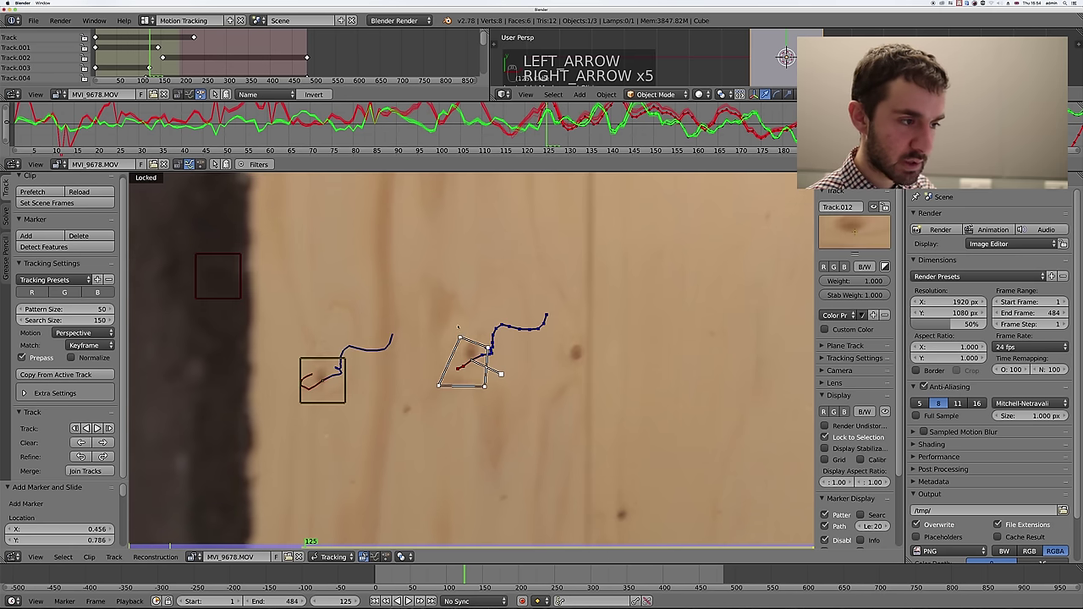
key(Right)
key(Right)
key(Right)
key(Right)
key(Right)
key(Right)
key(Right)
key(Right)
key(Right)
key(Right)
key(Right)
key(Right)
key(Right)
key(Right)
key(Right)
key(Right)
key(Right)
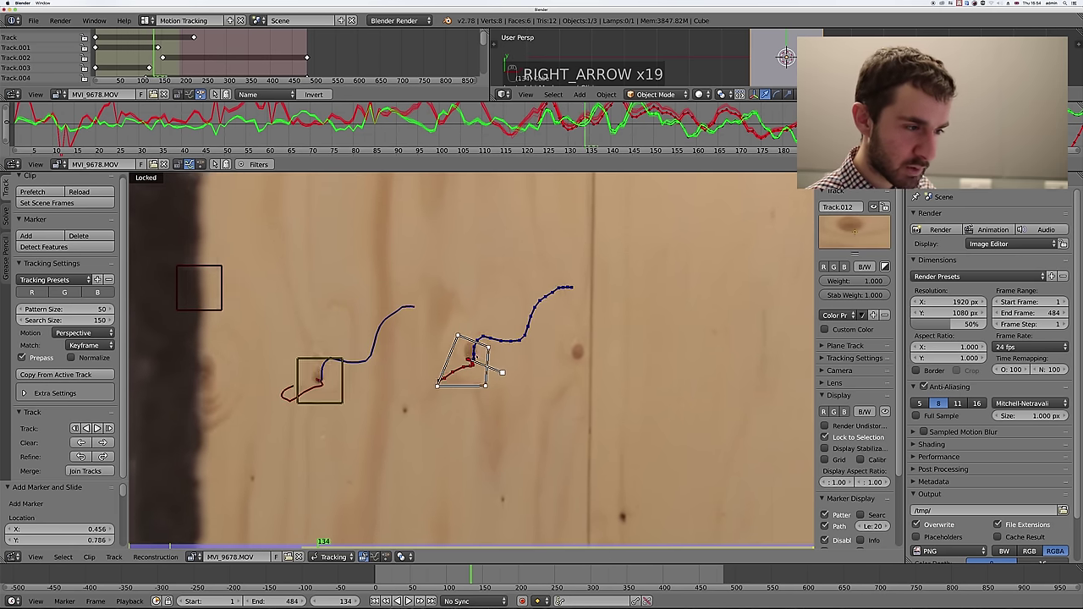
key(Right)
key(Right)
key(Right)
key(Right)
key(Right)
key(Right)
key(Right)
key(Right)
key(Right)
key(Right)
key(Right)
key(Right)
key(Right)
key(Right)
key(Right)
key(Right)
key(Right)
key(Right)
key(Right)
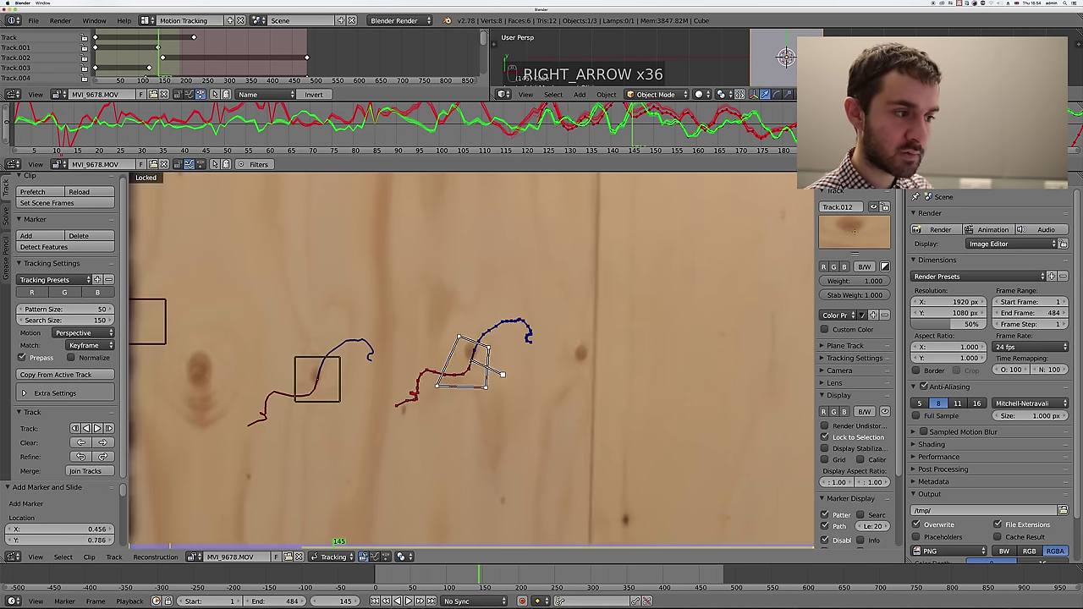
key(Right)
key(Right)
key(Right)
key(Right)
- Play the clip with the view unlocked and locked to the perspective marker, and stop playback
key(alt+a)
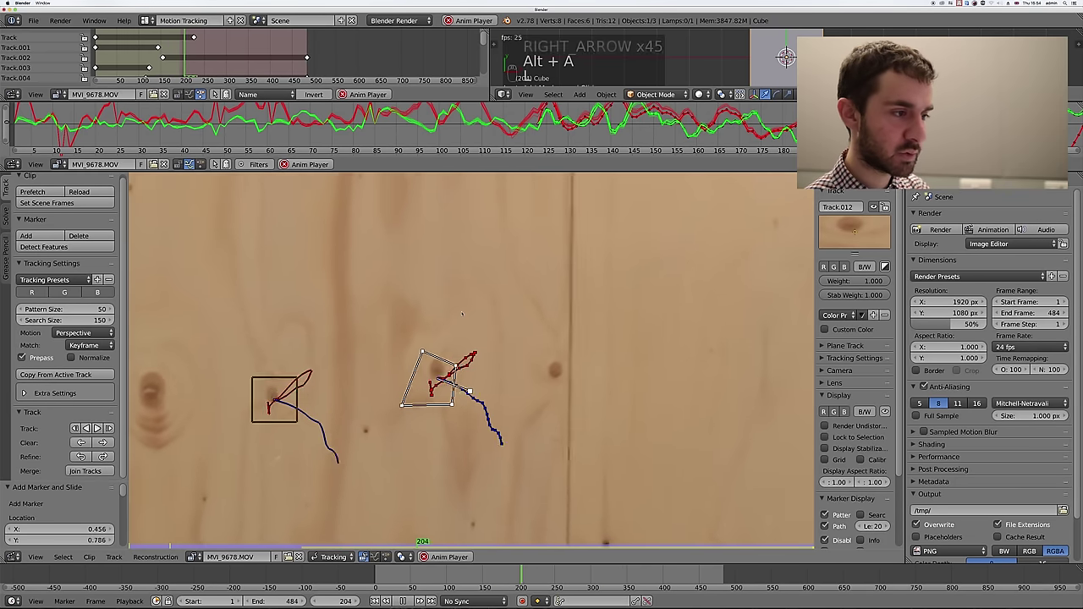
key(alt+a)
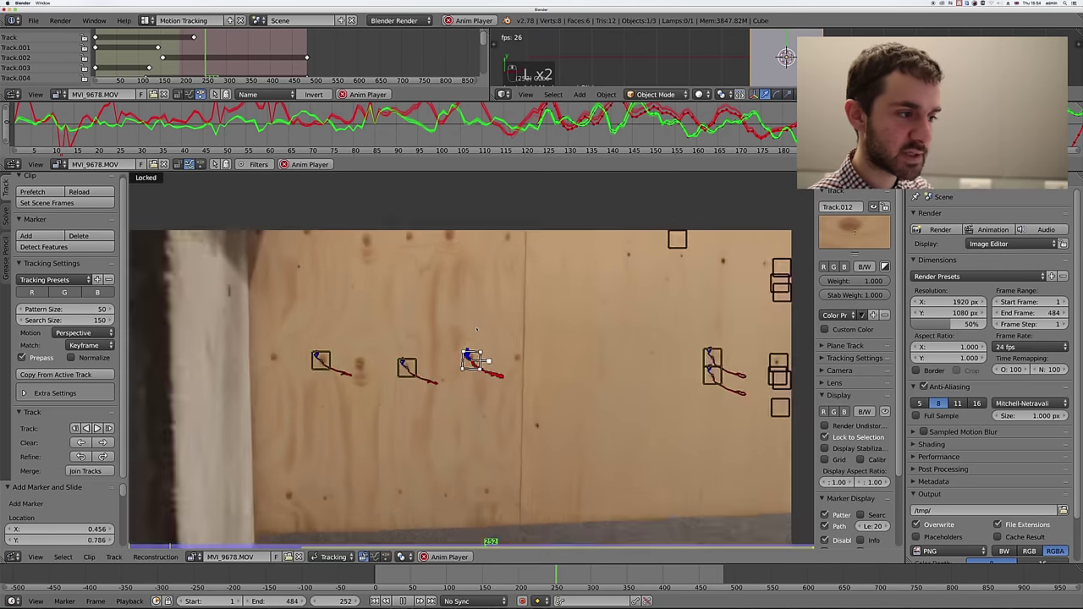
key(Escape)
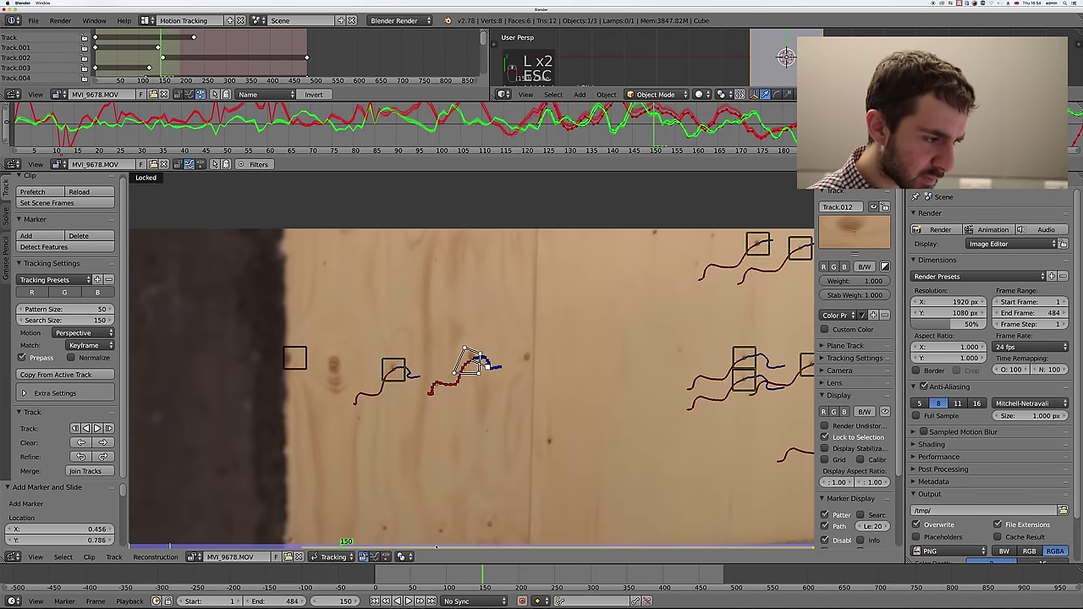
- Go back to frame 141 and delete the perspective marker on the third knot of the row
mouse_move(481, 573)
mouse_down()
mouse_move(462, 567)
mouse_move(477, 565)
mouse_up()
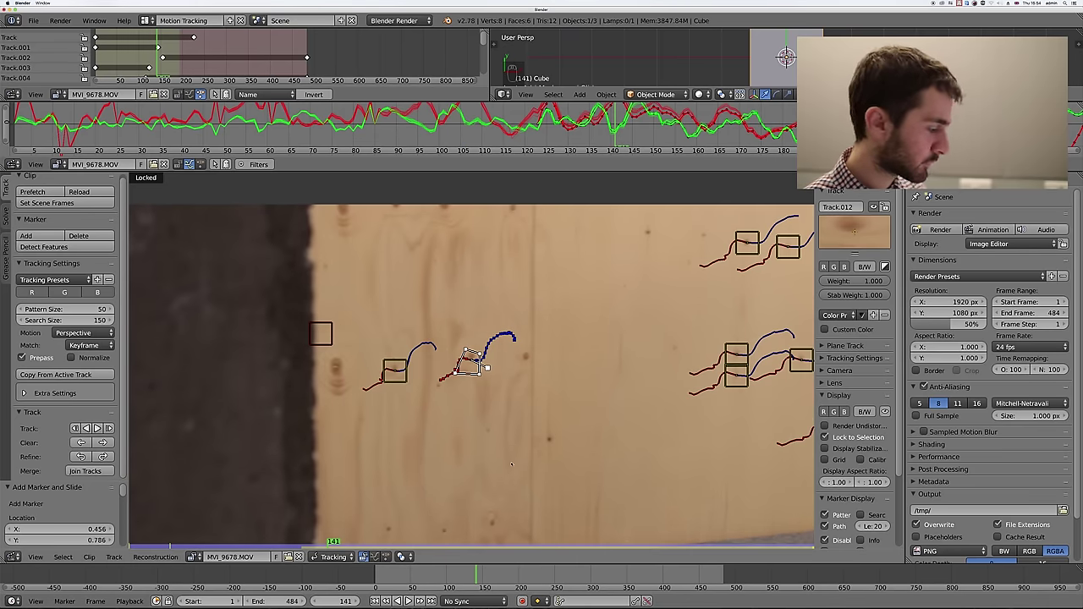
key(x)
click(506, 460)
- Enable Normalize for new tracks and track a new Perspective marker backwards from frame 484 on the third knot of the row
key(shift+Right)
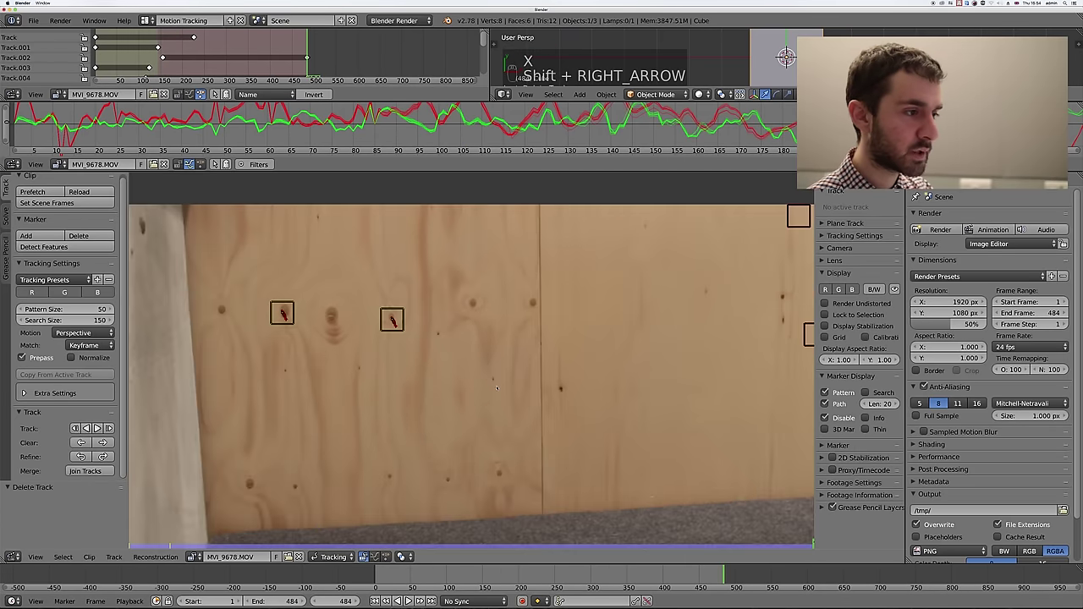
scroll(496, 388, down, 4)
scroll(478, 388, up, 3)
click(83, 357)
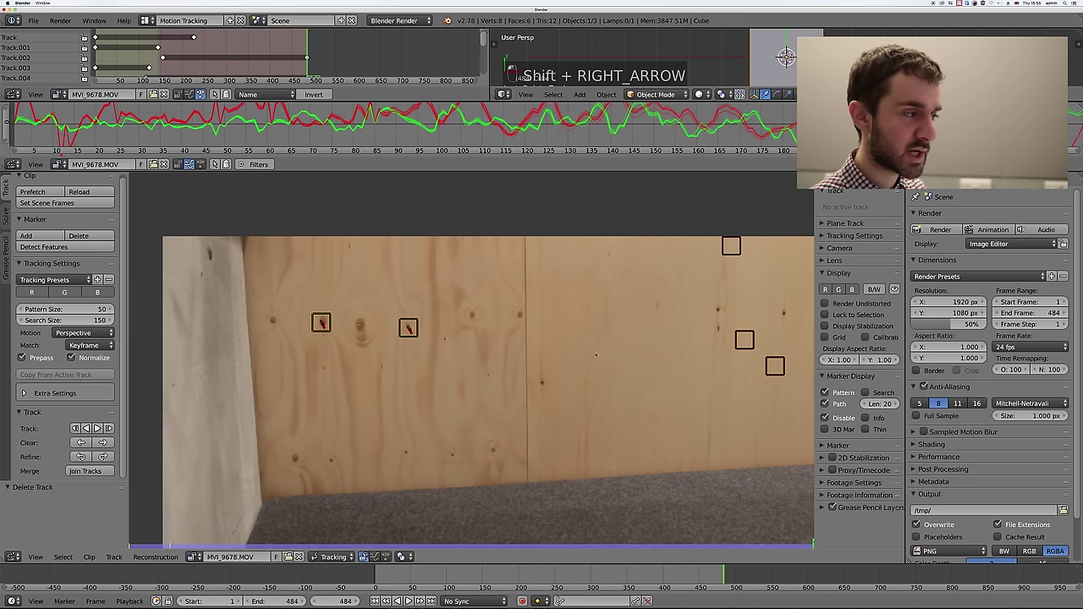
ctrl+click(473, 316)
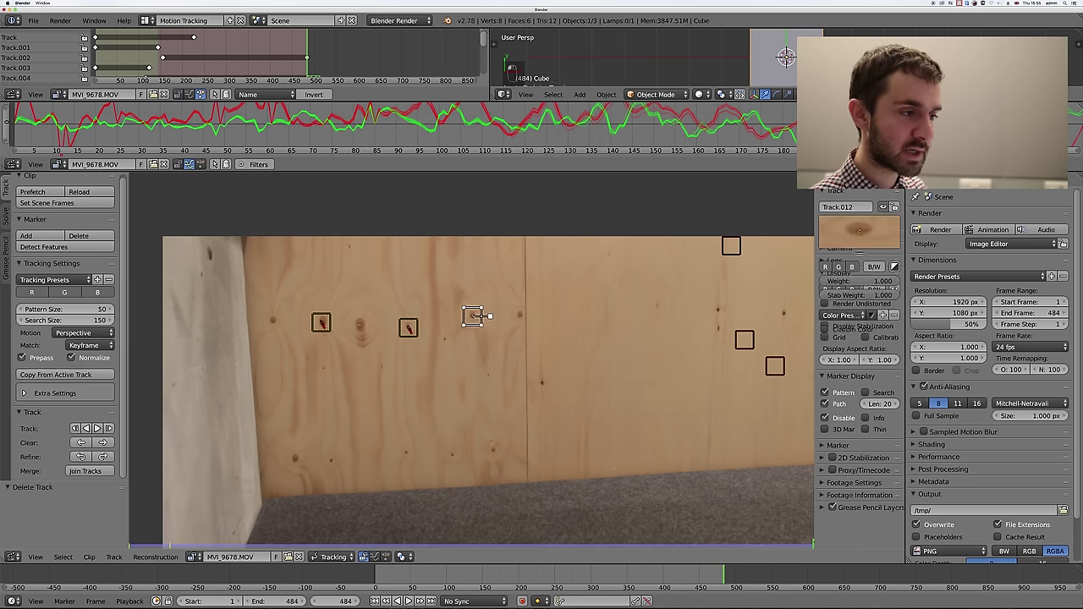
key(shift+ctrl+t)
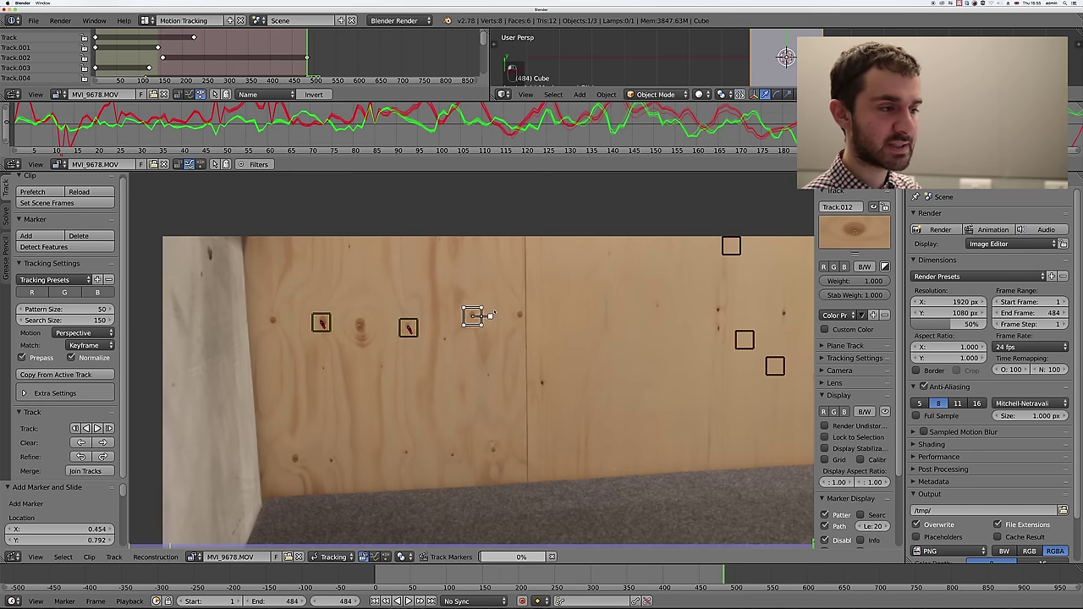
- Lock the view to the new marker and watch how it follows its knot while tracking backwards
key(l)
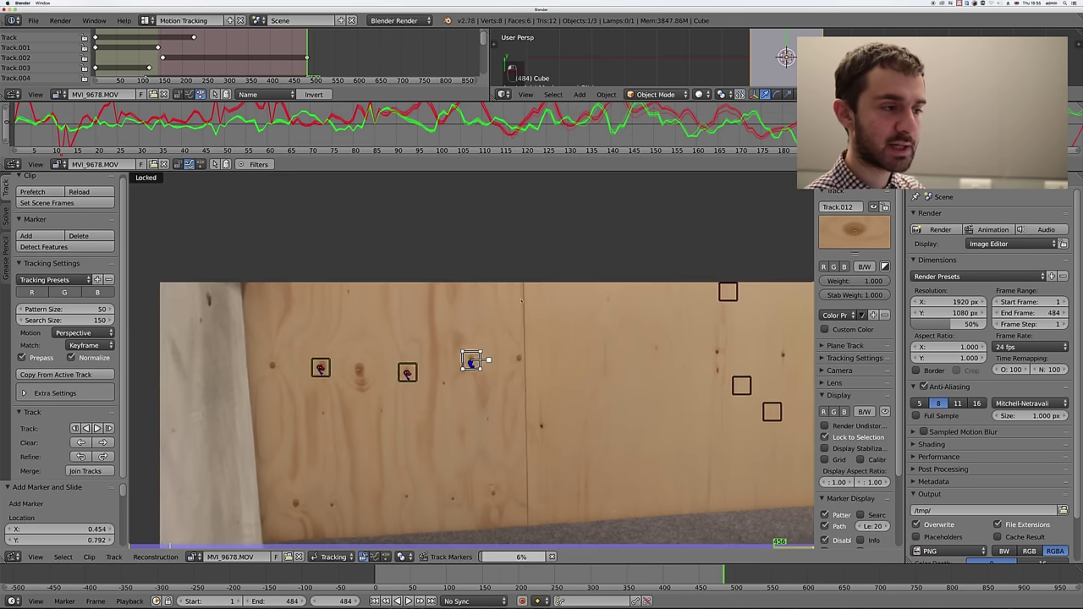
scroll(520, 338, down, 4)
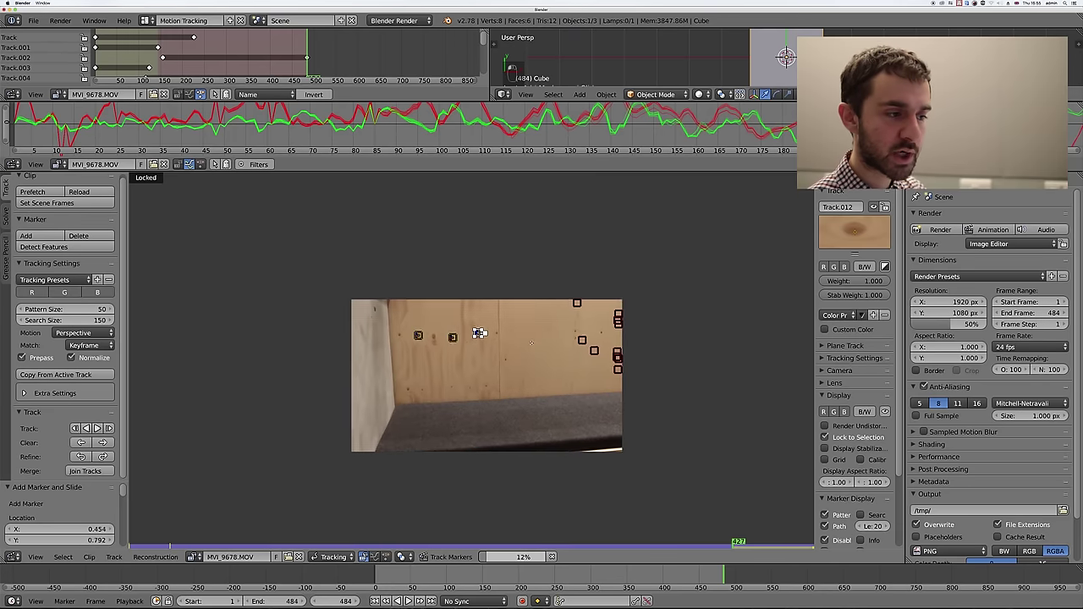
scroll(533, 344, up, 5)
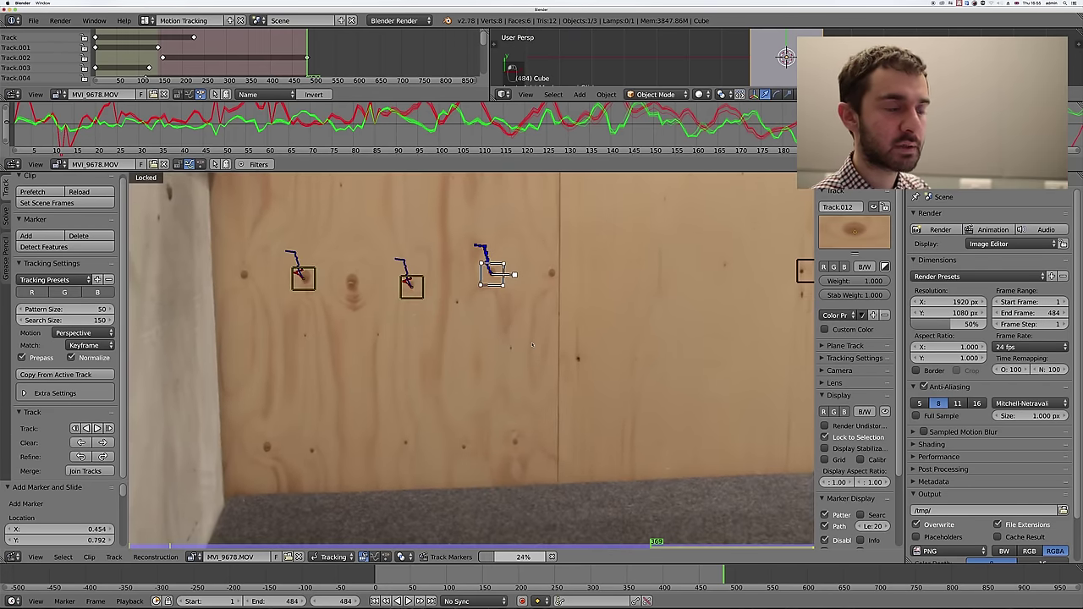
scroll(532, 344, down, 2)
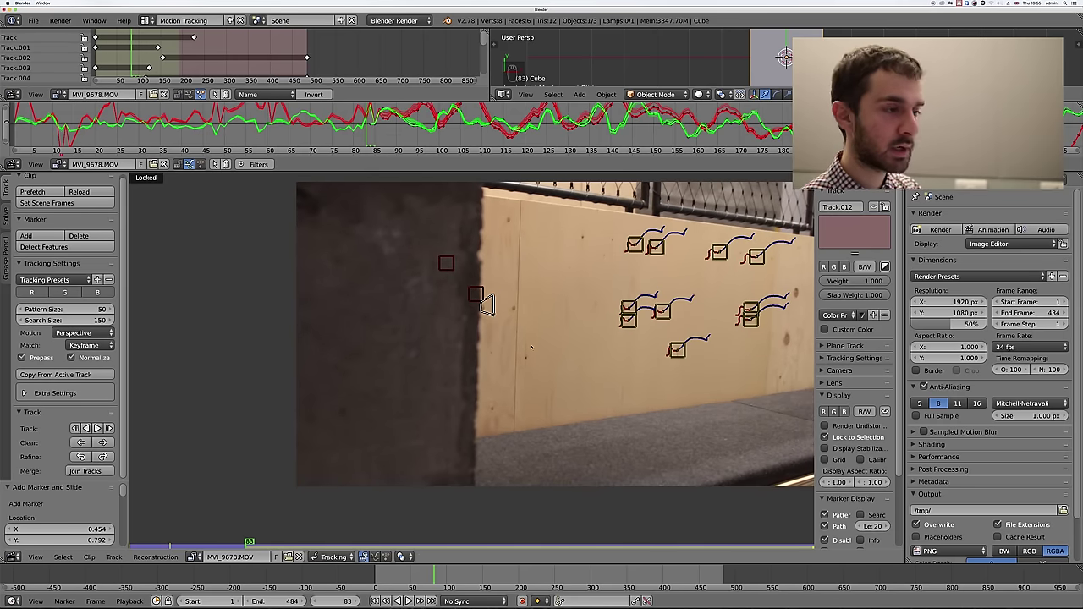
scroll(531, 348, up, 3)
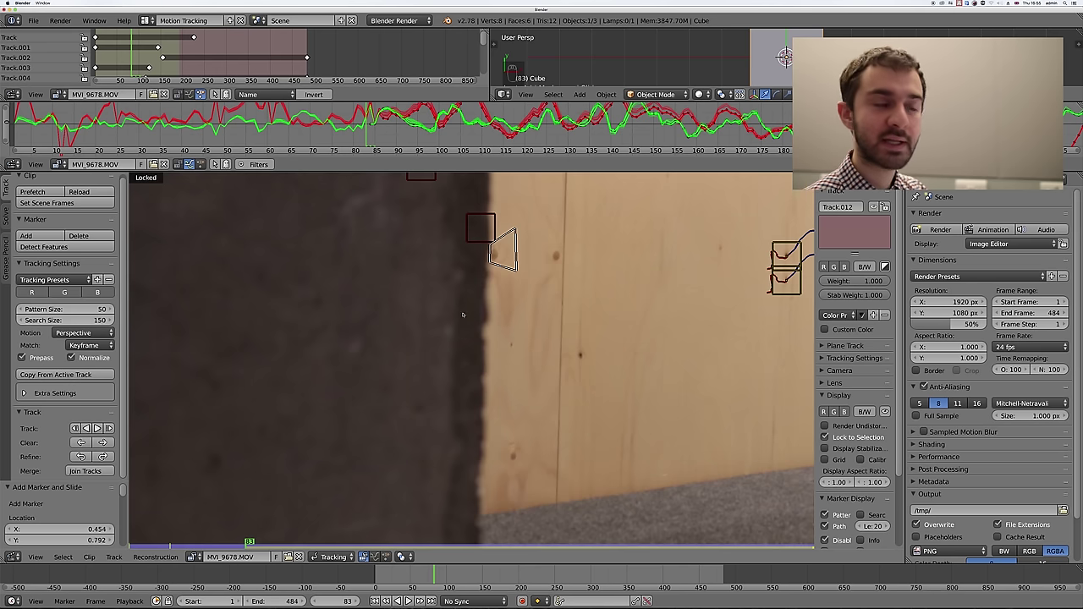
- Play the clip forward with the view locked to the normalized marker to check its track, and stop playback
key(Right)
key(alt+a)
scroll(532, 295, down, 5)
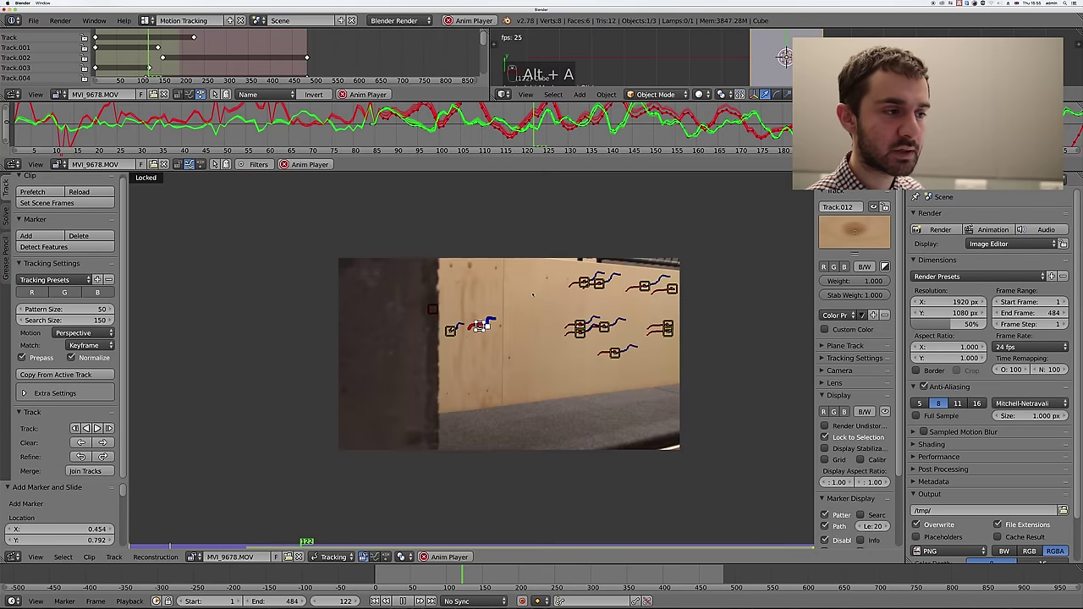
scroll(532, 295, up, 2)
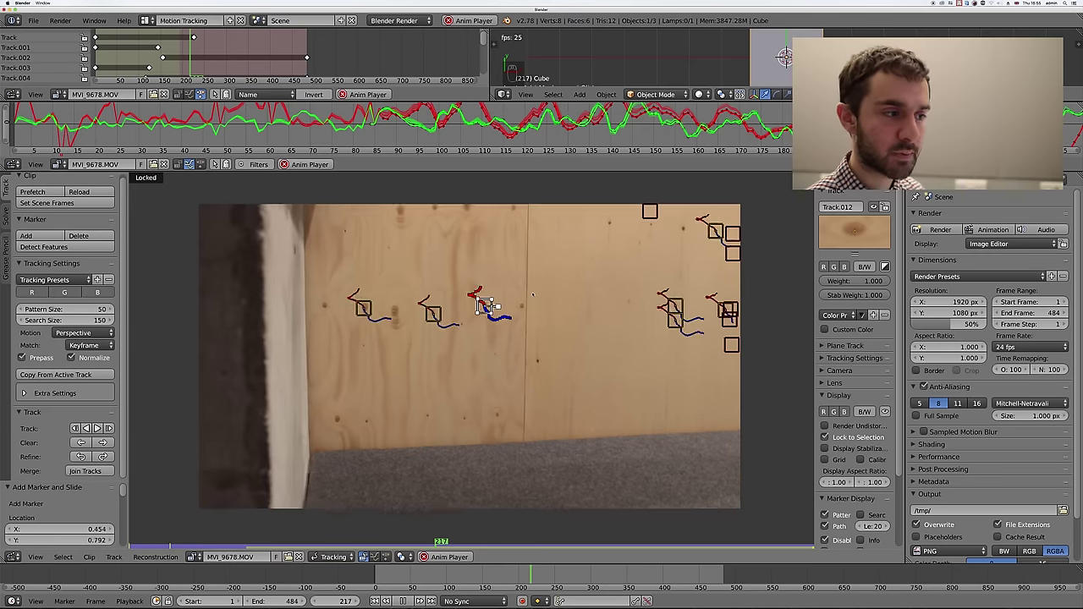
key(alt+a)
- At frame 484, add markers on the lower knot beside the panel seam, the row's next knot, and the plank past the seam
key(shift+Right)
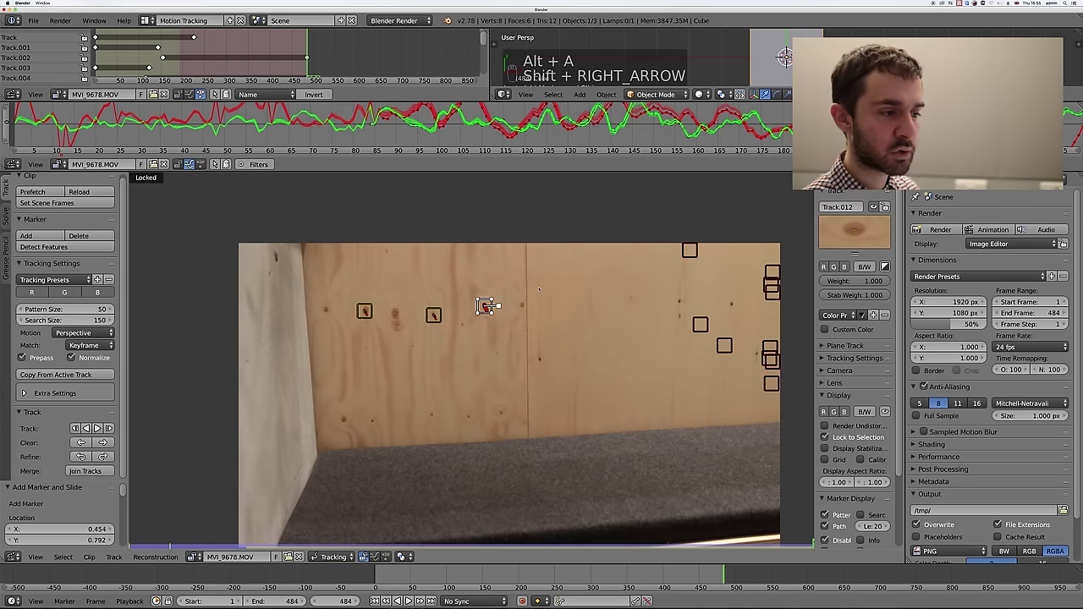
ctrl+click(501, 414)
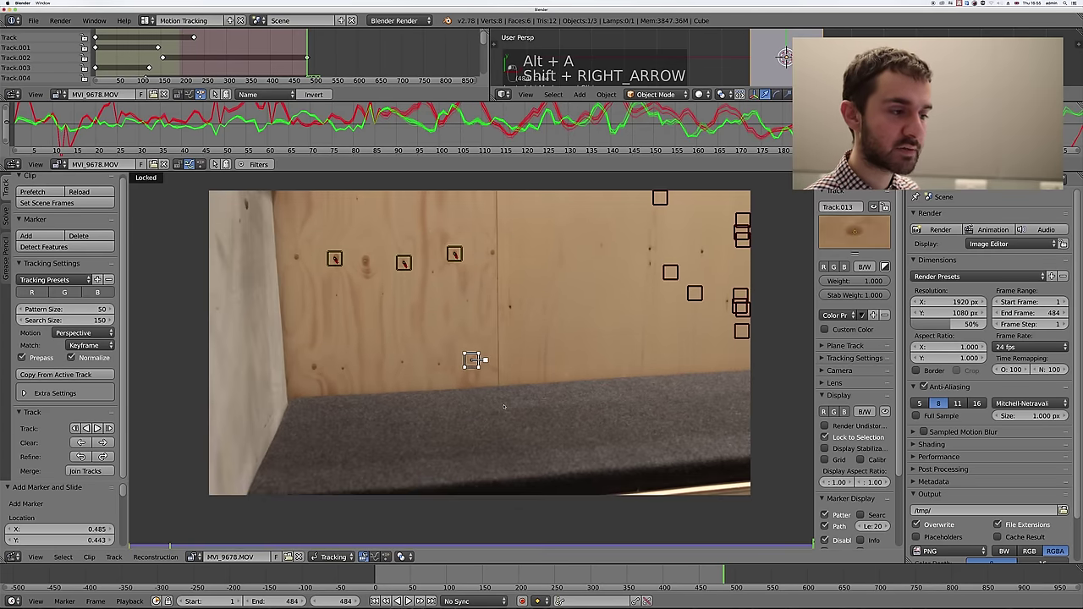
ctrl+click(498, 257)
ctrl+click(564, 417)
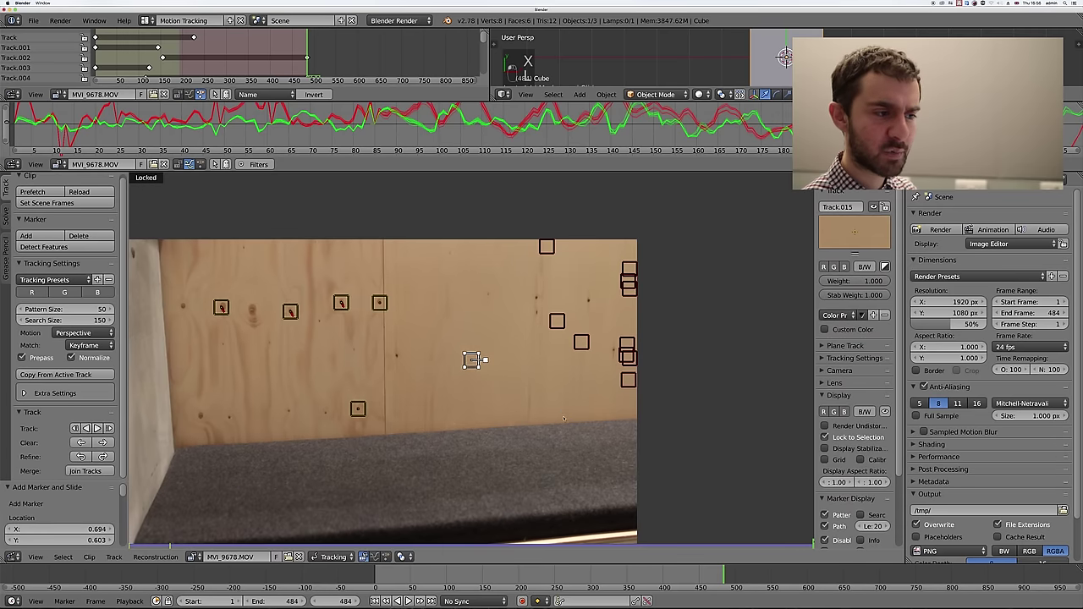
- Unlock the view, delete the two misplaced markers, and select the marker on the lower knot
key(l)
shift+click(380, 303)
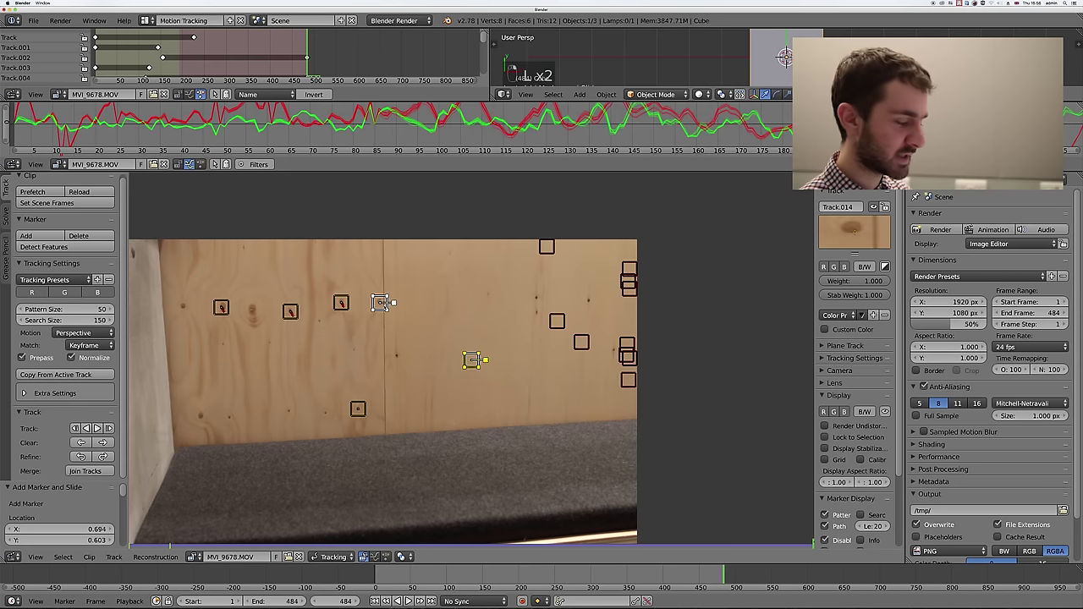
key(x)
click(414, 305)
scroll(459, 343, up, 3)
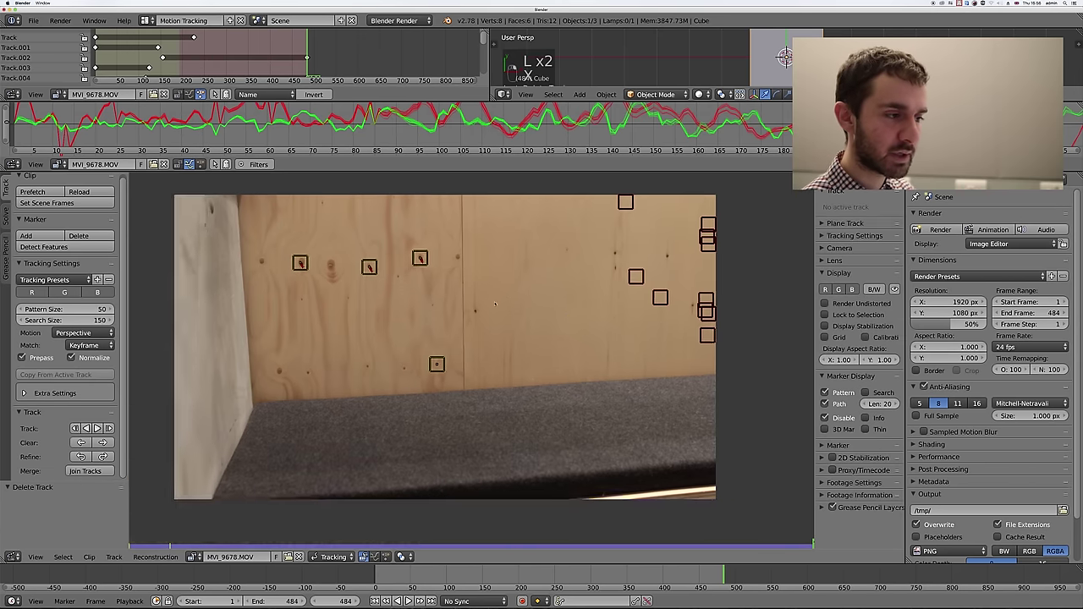
click(420, 365)
scroll(442, 363, down, 3)
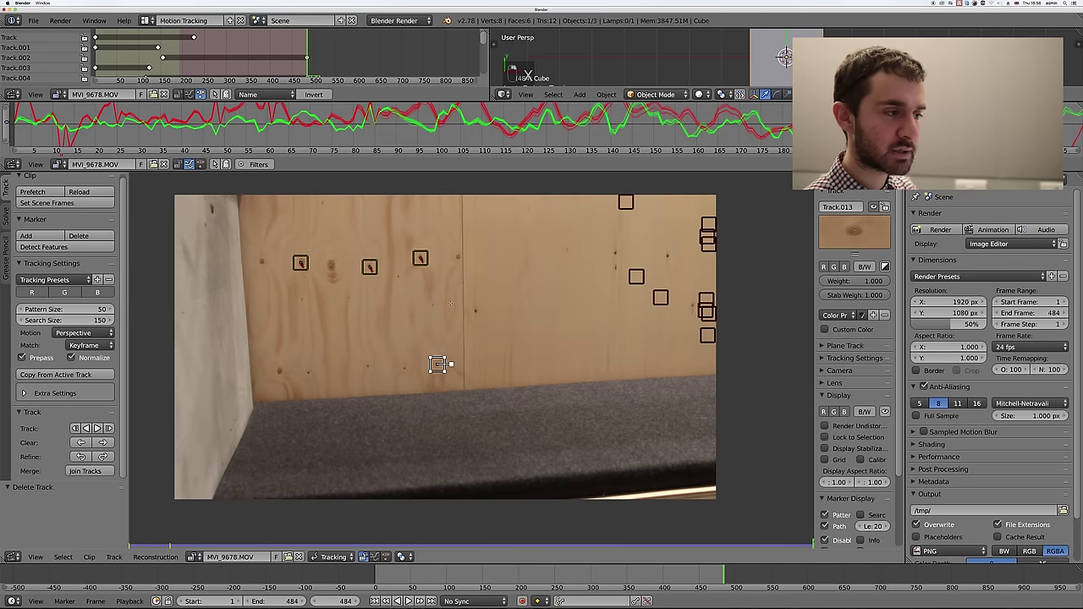
- Add seven markers at frame 484: one on the row's last knot before the seam and six on knots across the panels beyond it
ctrl+click(506, 259)
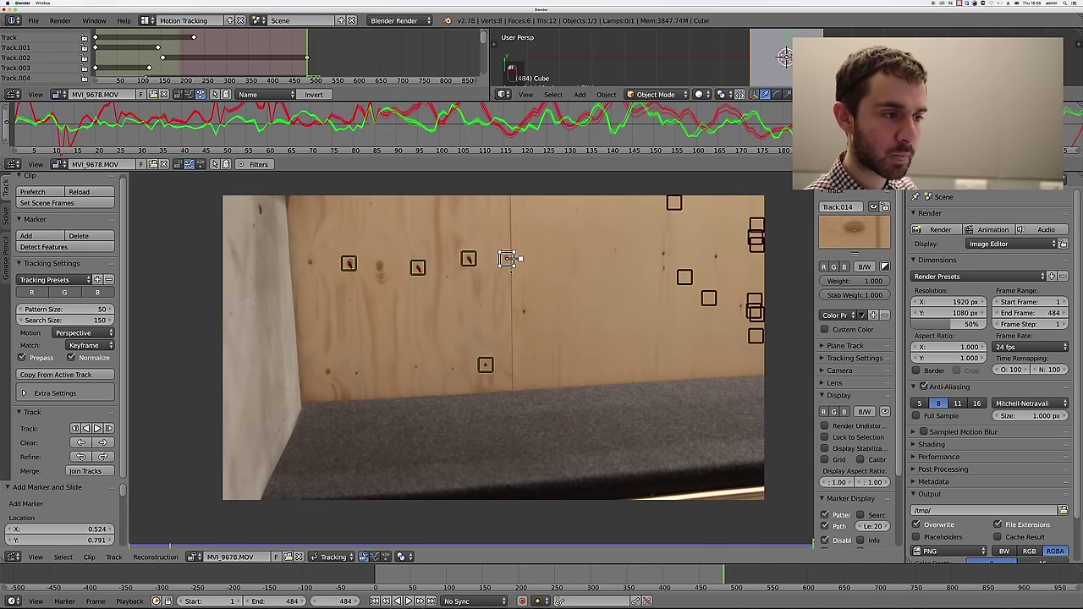
ctrl+click(524, 313)
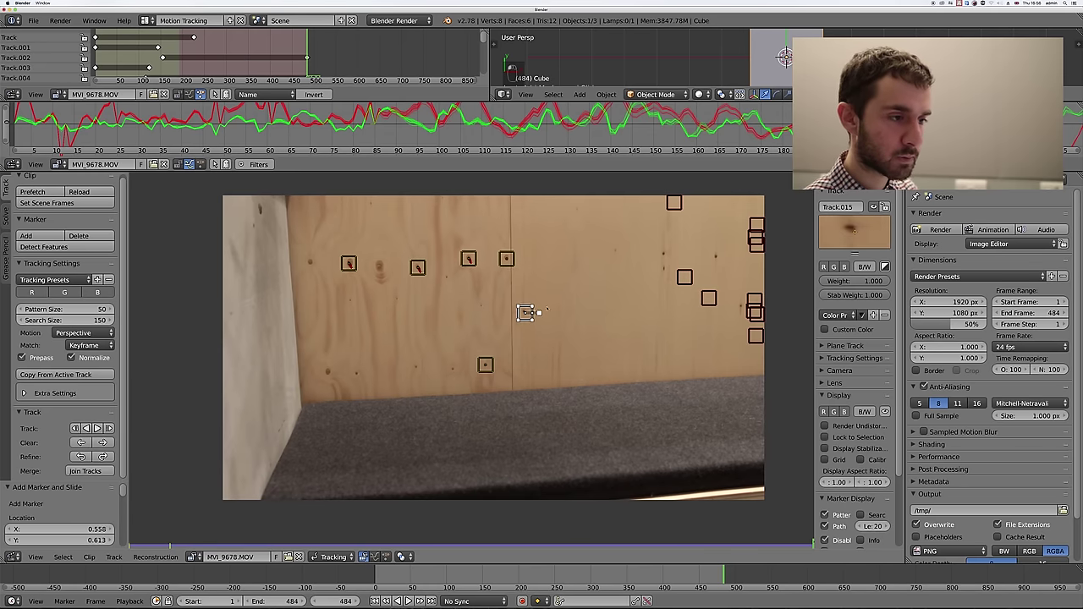
ctrl+click(618, 249)
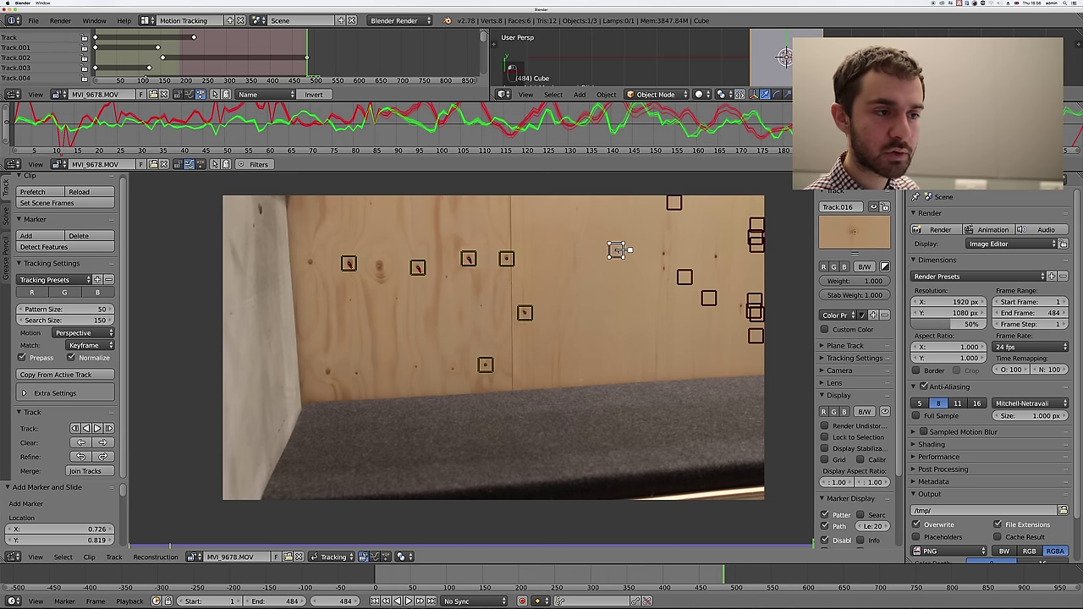
ctrl+click(578, 209)
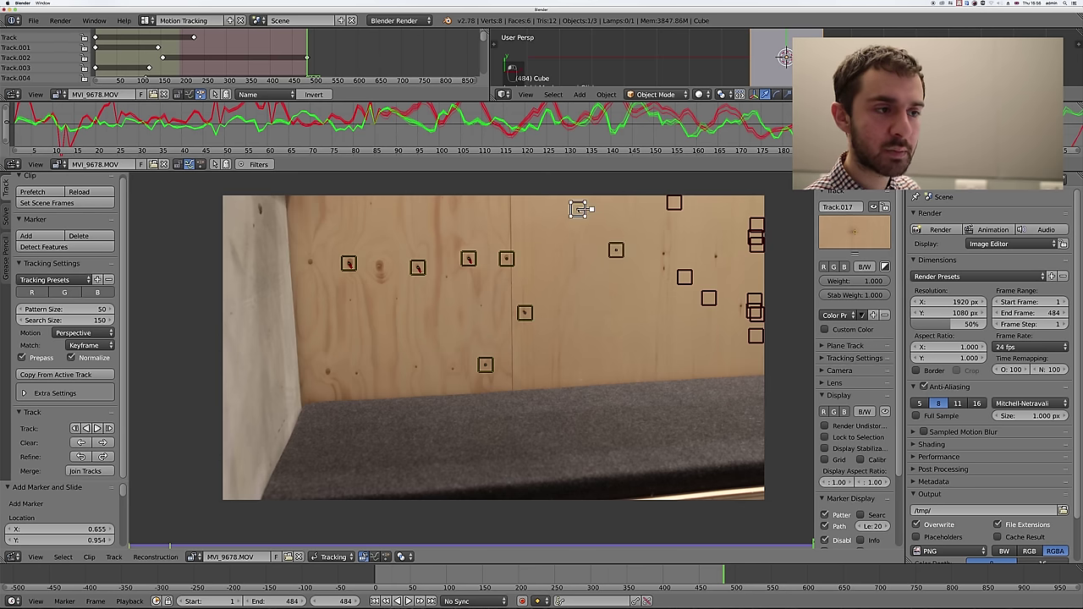
ctrl+click(664, 254)
ctrl+click(664, 269)
ctrl+click(716, 257)
scroll(717, 256, down, 1)
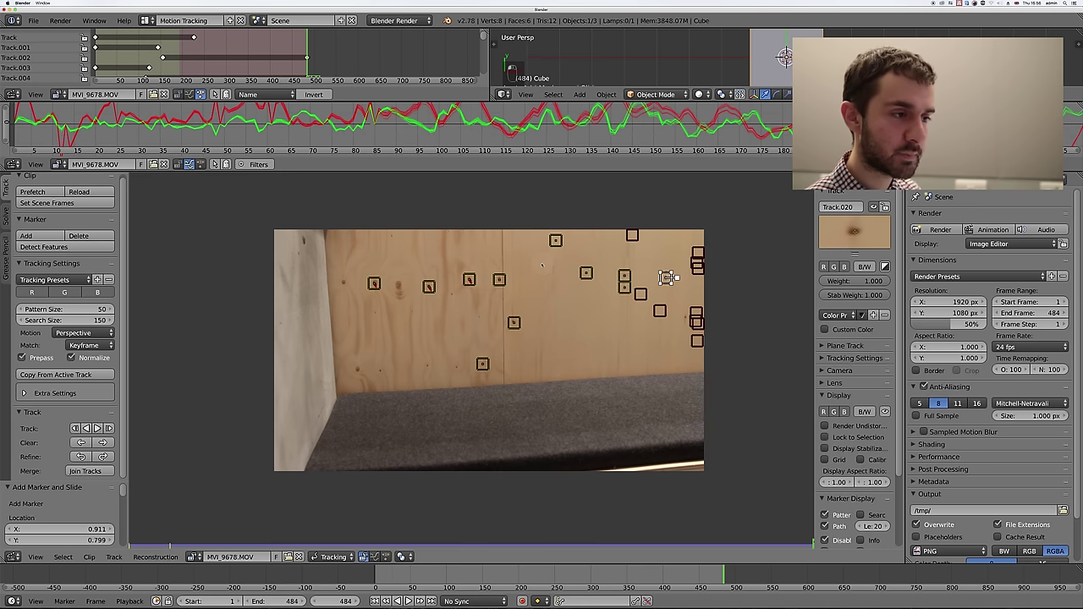
- Circle-select all the newly added markers and track them backwards from frame 484
mouse_move(535, 272)
mouse_down()
mouse_move(517, 283)
mouse_move(483, 363)
mouse_move(542, 306)
mouse_move(555, 247)
mouse_move(586, 274)
mouse_move(626, 285)
mouse_move(576, 287)
mouse_up()
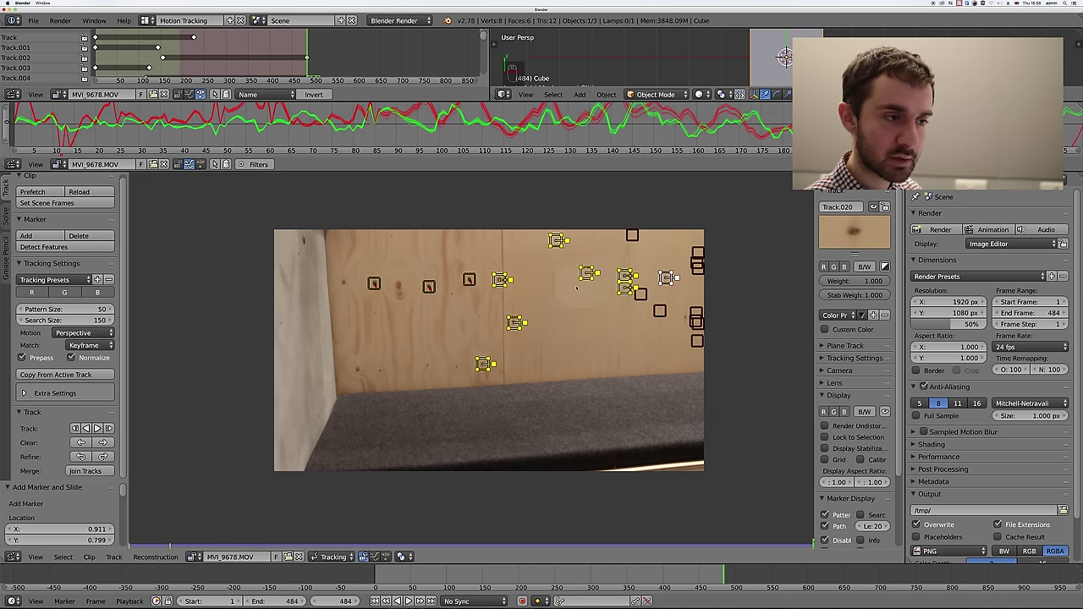
key(Escape)
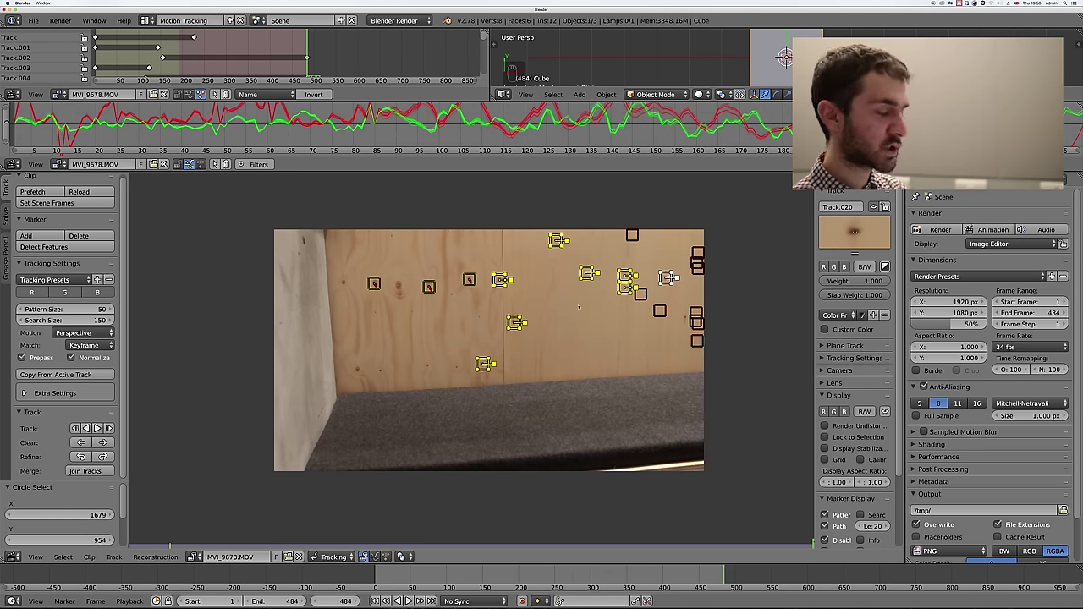
key(shift+ctrl+t)
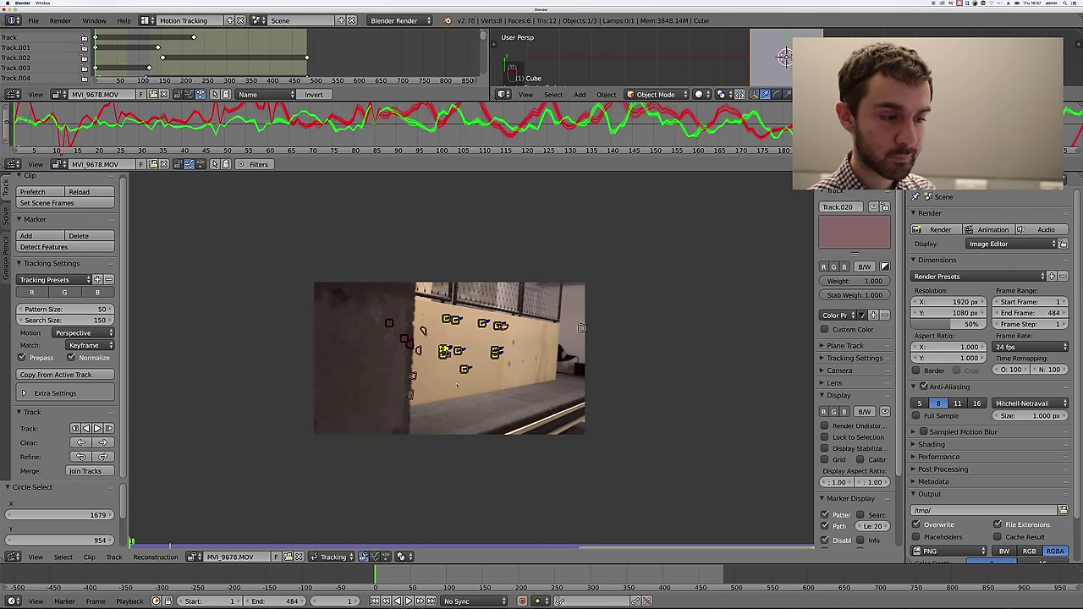
- Examine where the new tracks end on the panel at frame 1 and scrub through the first frames to about frame 17
scroll(581, 327, up, 5)
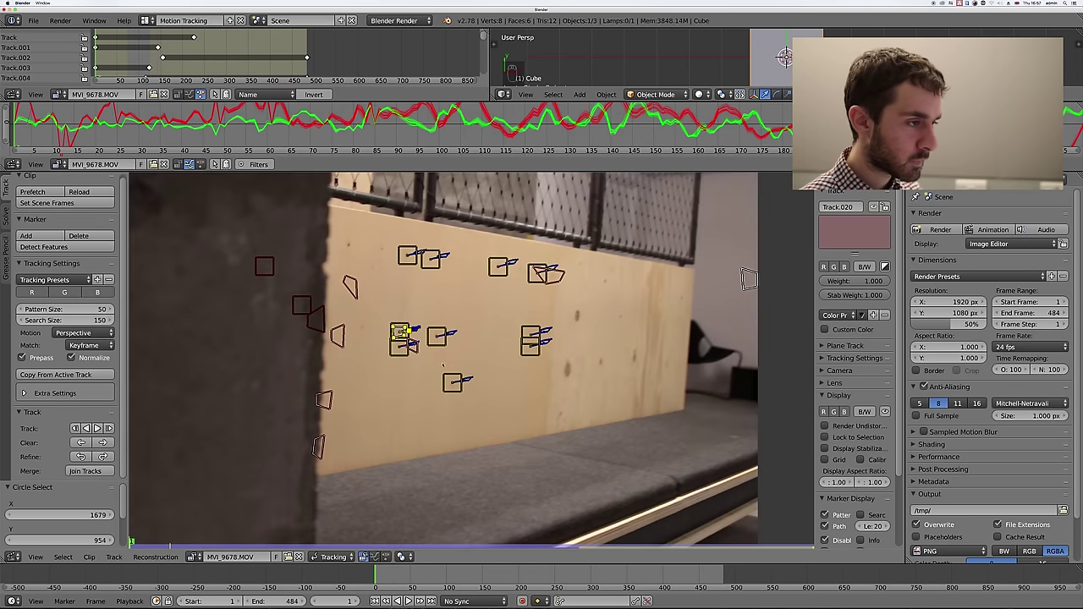
middle_drag(442, 366, 509, 367)
scroll(474, 362, down, 3)
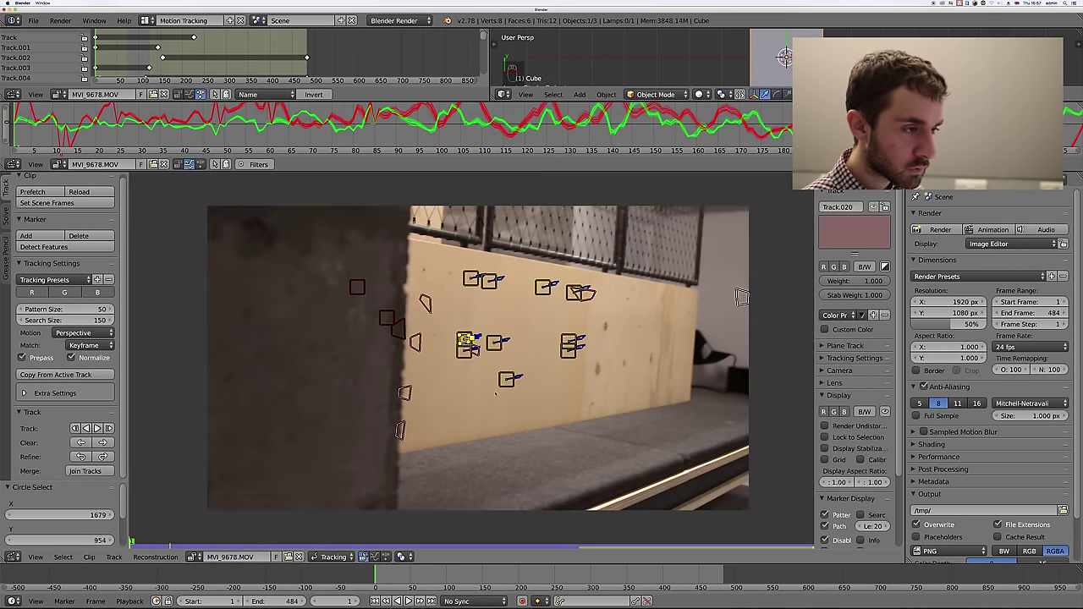
scroll(475, 362, up, 5)
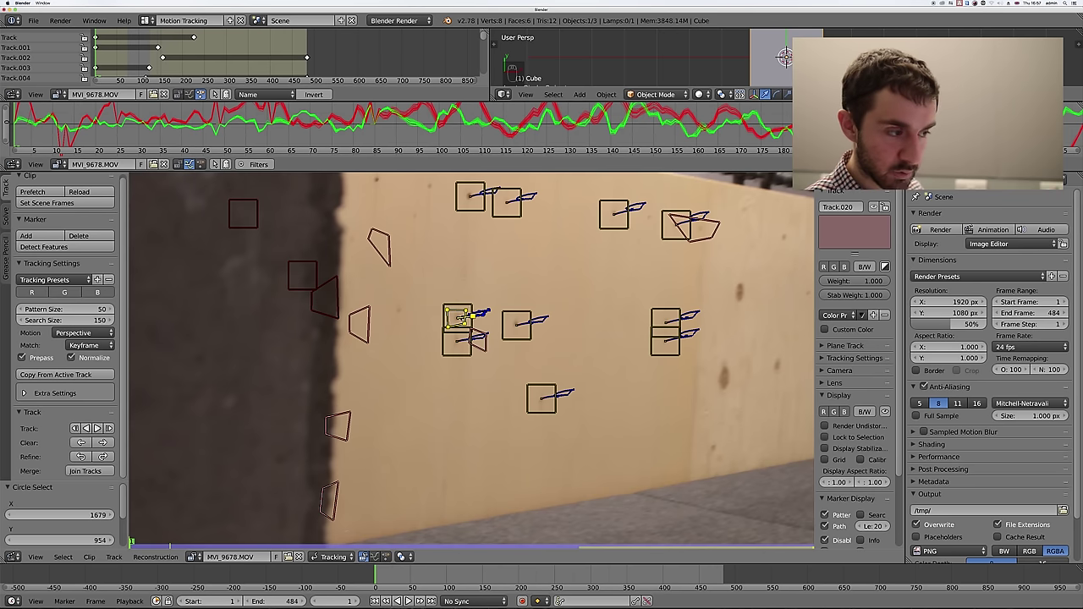
key(ctrl+t)
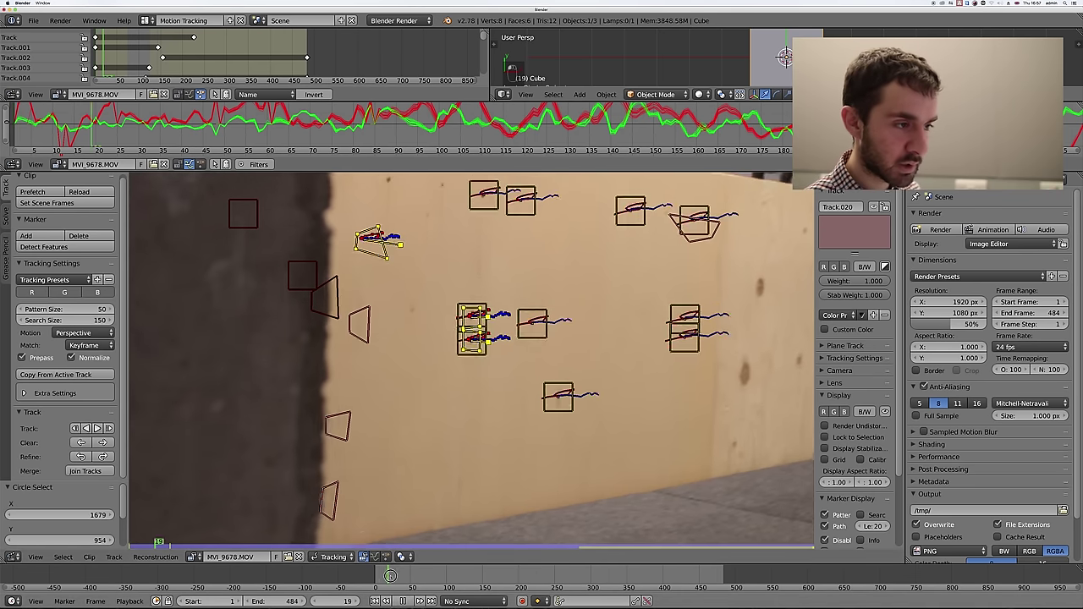
drag(444, 576, 387, 572)
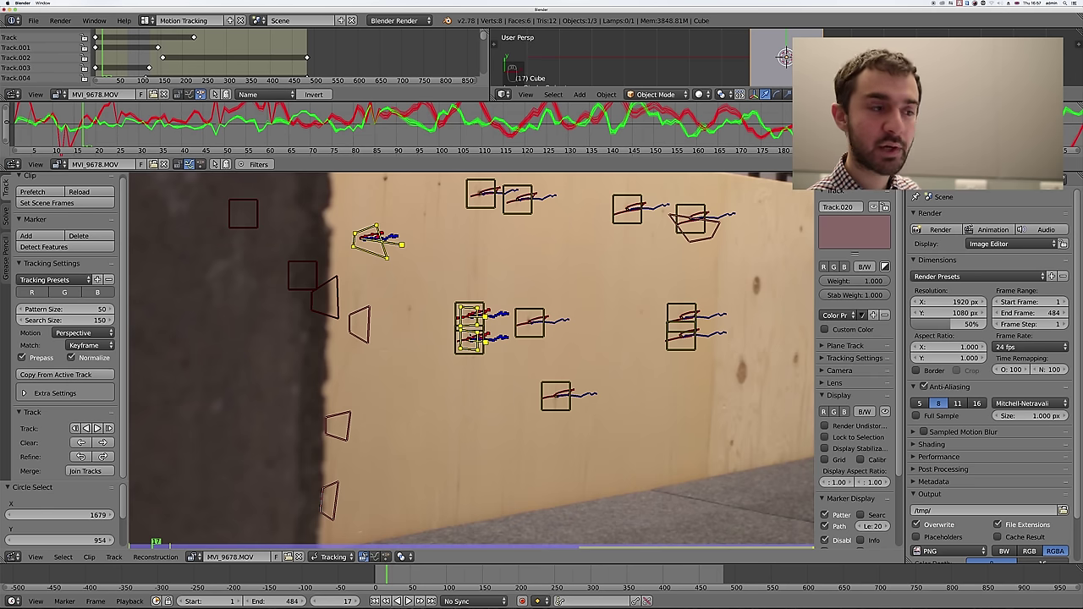
- Select the two older markers overlapping the new tracks, scrub through to frame 404 to compare them, and return to frame 1
right_click(471, 314)
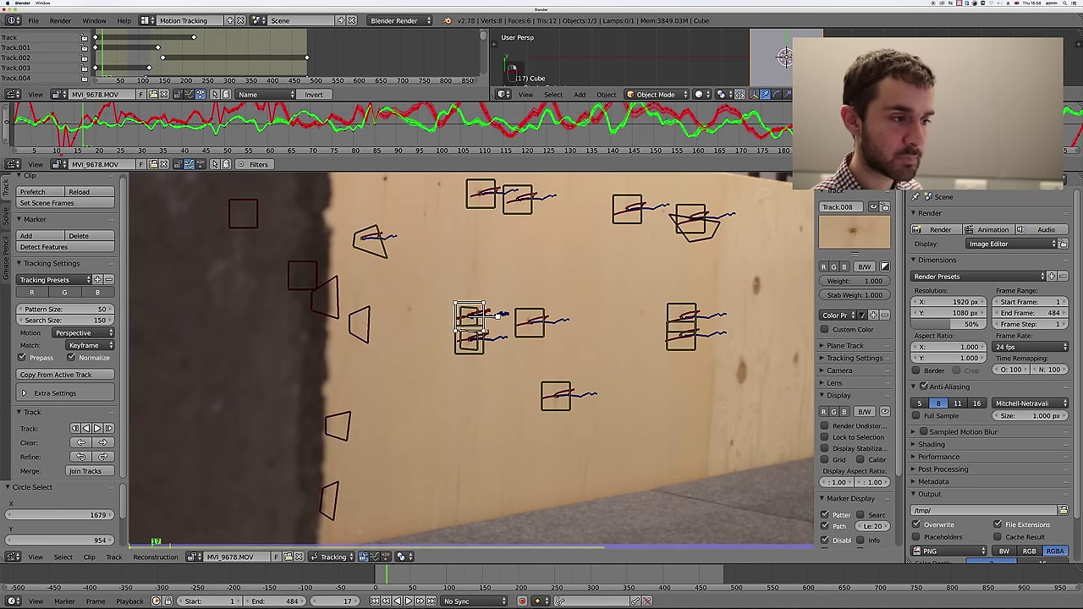
shift+right_click(470, 339)
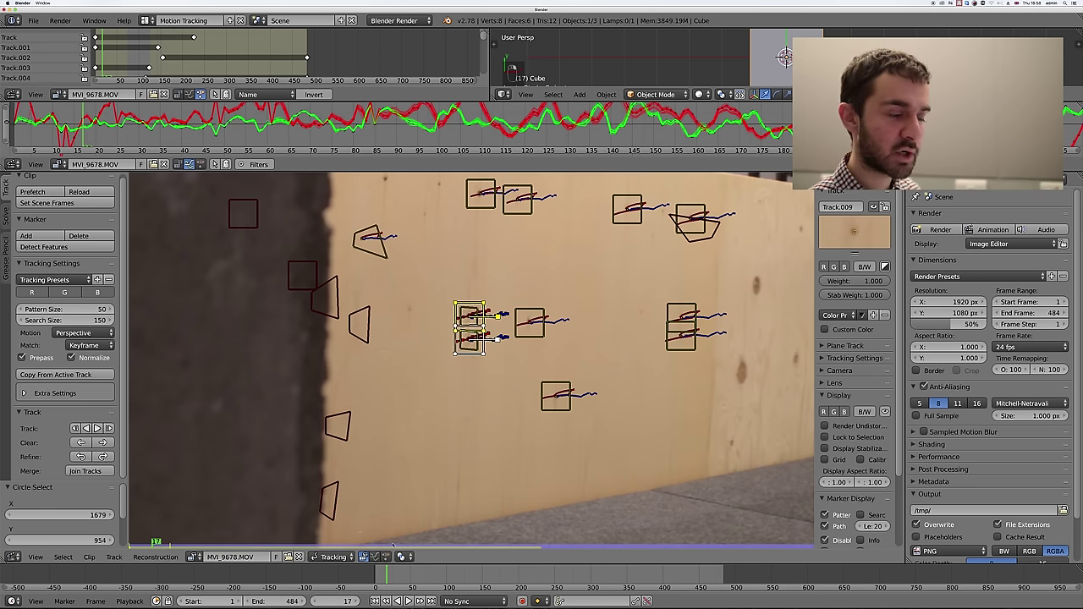
drag(390, 576, 590, 573)
scroll(524, 485, down, 2)
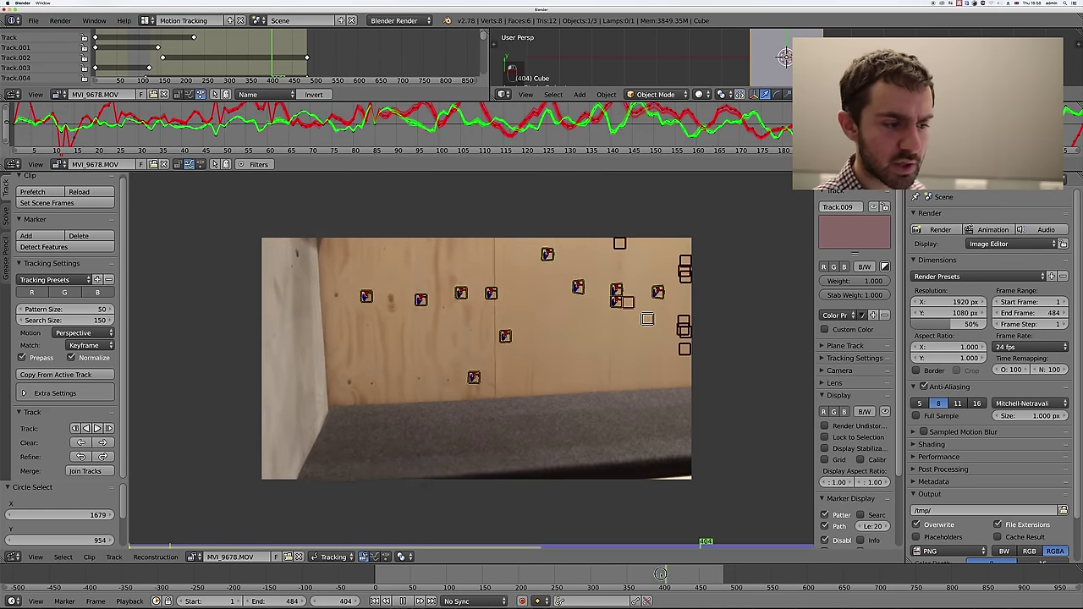
key(shift+Left)
scroll(403, 292, up, 4)
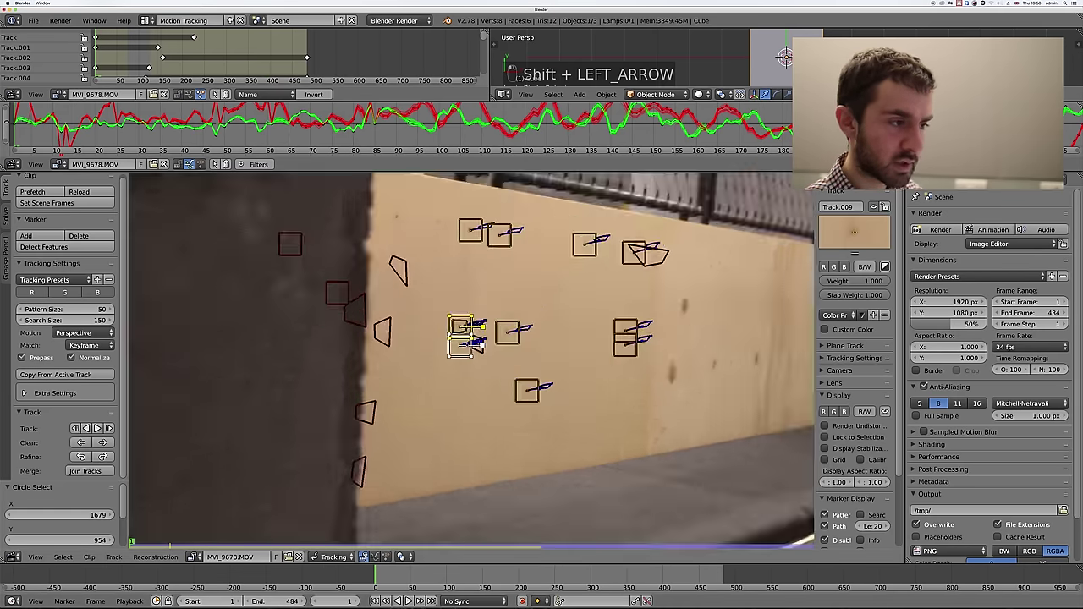
- Try deleting the two selected overlapping tracks, undo the deletion, and replay their motion before returning to frame 1
key(x)
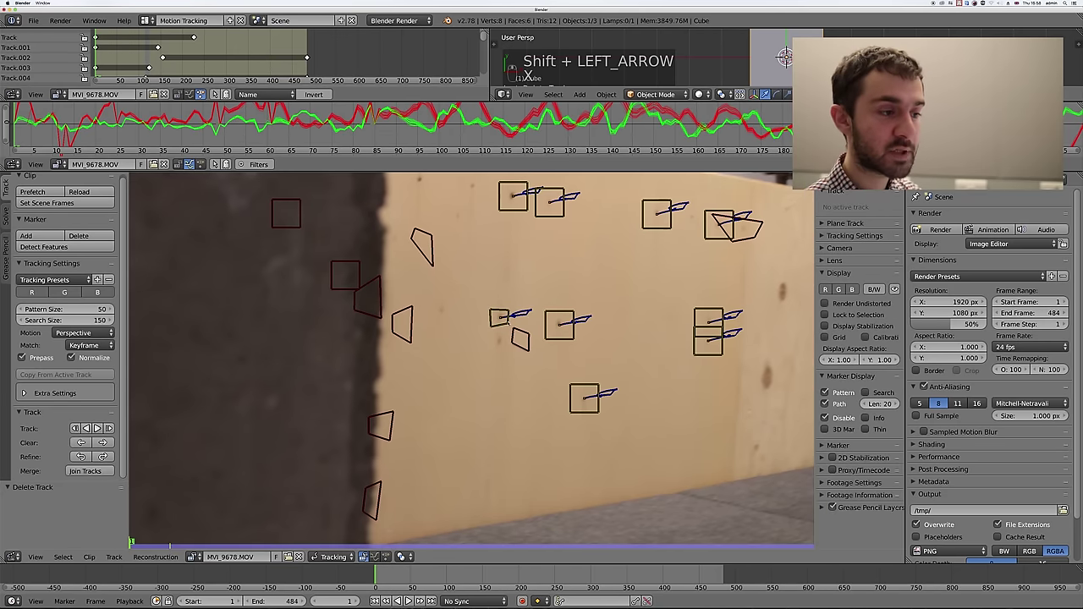
key(ctrl+z)
key(alt+a)
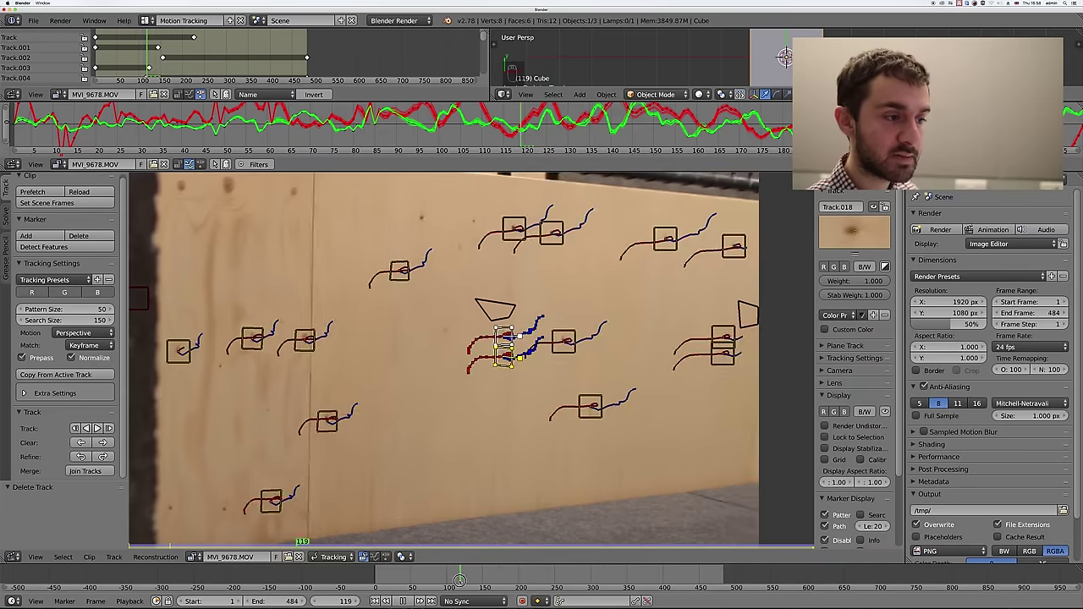
drag(424, 568, 378, 566)
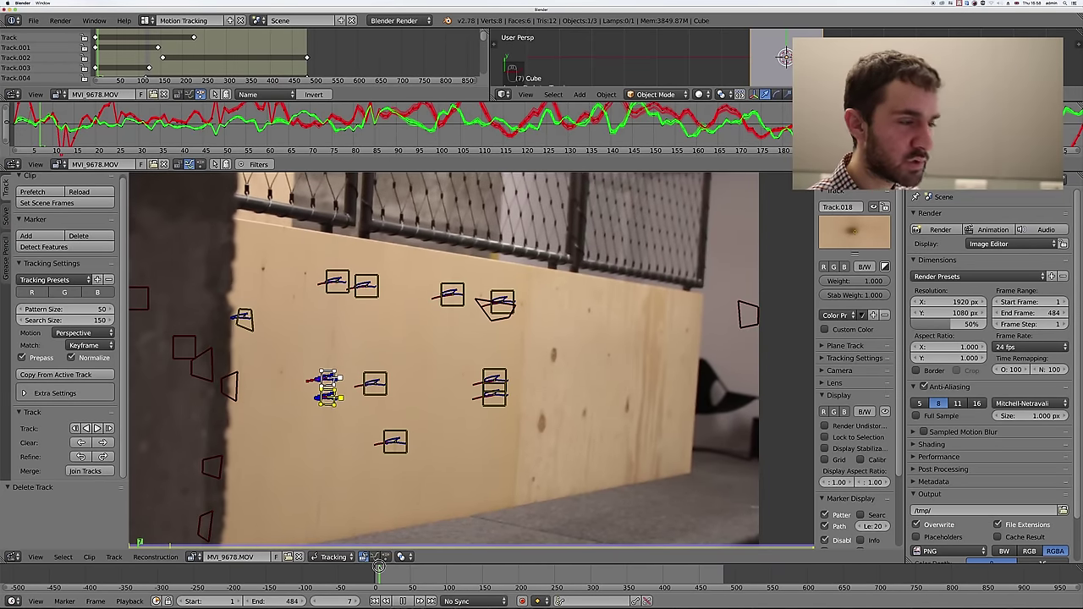
key(shift+Left)
- At frame 484, add six markers on the unmarked small knots of the wooden panel between the wall and the seam
key(shift+Right)
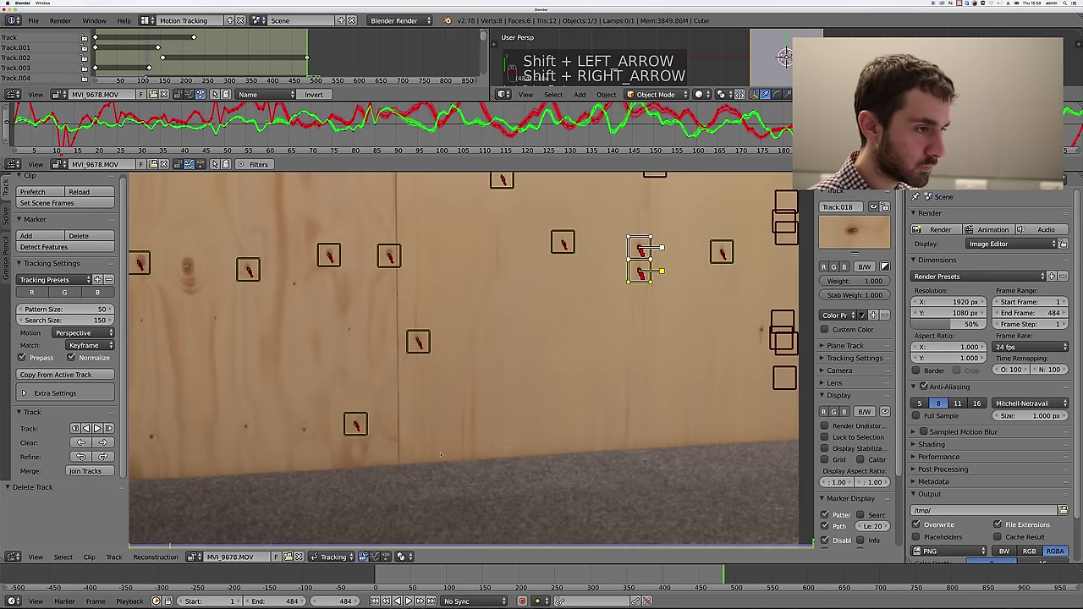
middle_drag(659, 340, 504, 358)
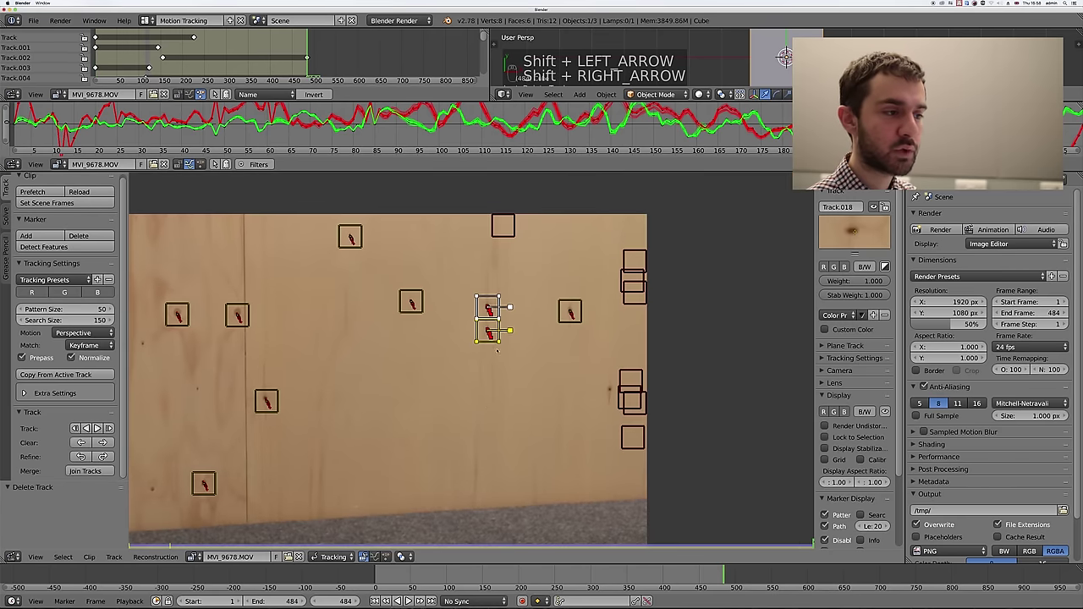
middle_drag(465, 399, 530, 348)
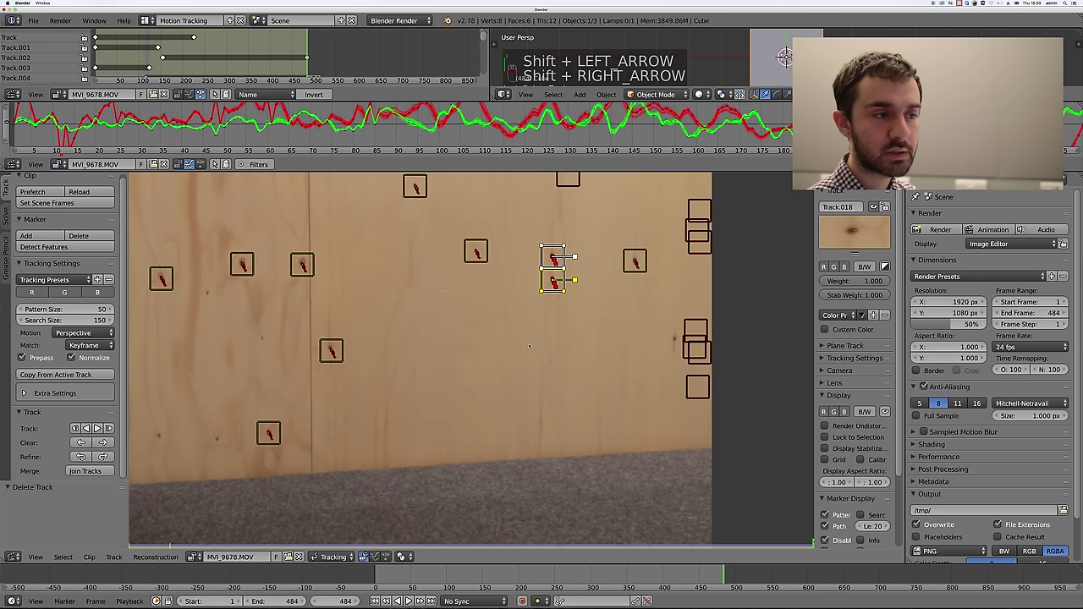
middle_drag(185, 415, 418, 392)
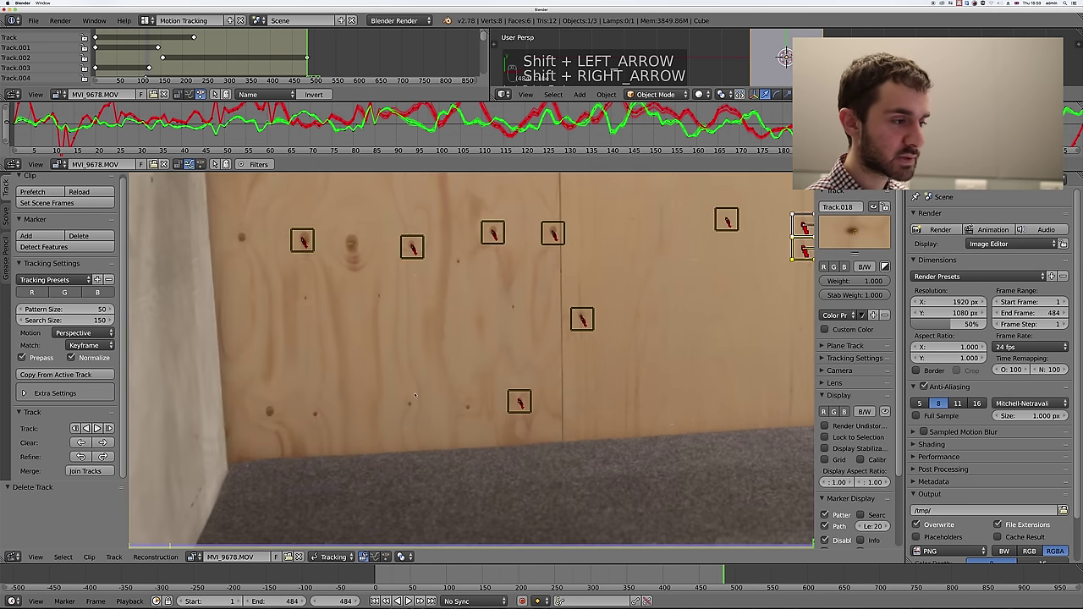
ctrl+click(408, 406)
ctrl+click(314, 414)
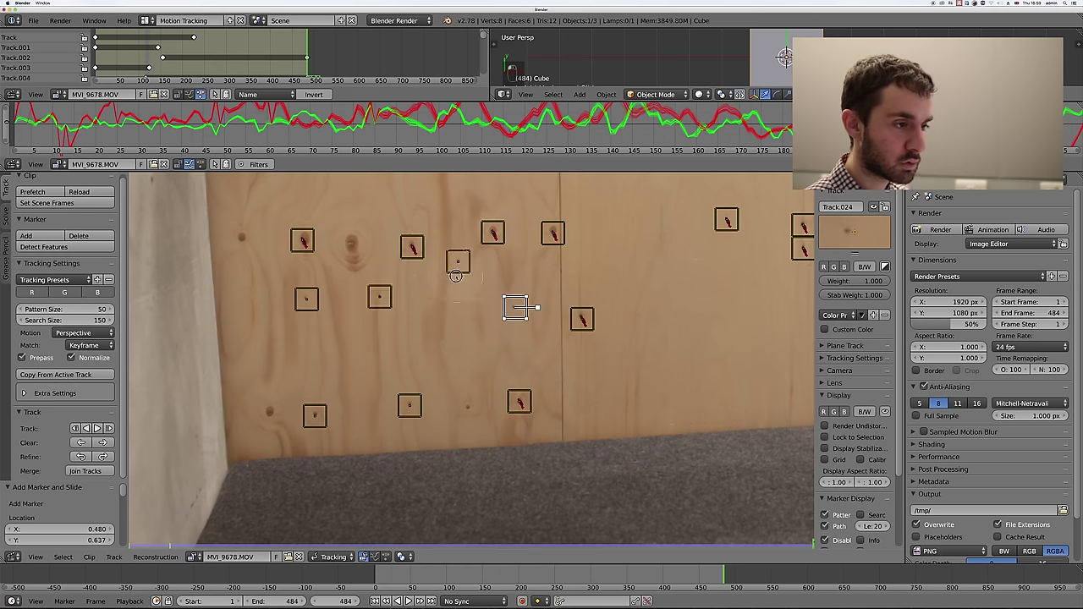
- Circle-select the six new markers on that panel and track them backwards from frame 484
key(c)
drag(458, 260, 315, 415)
scroll(508, 330, down, 4)
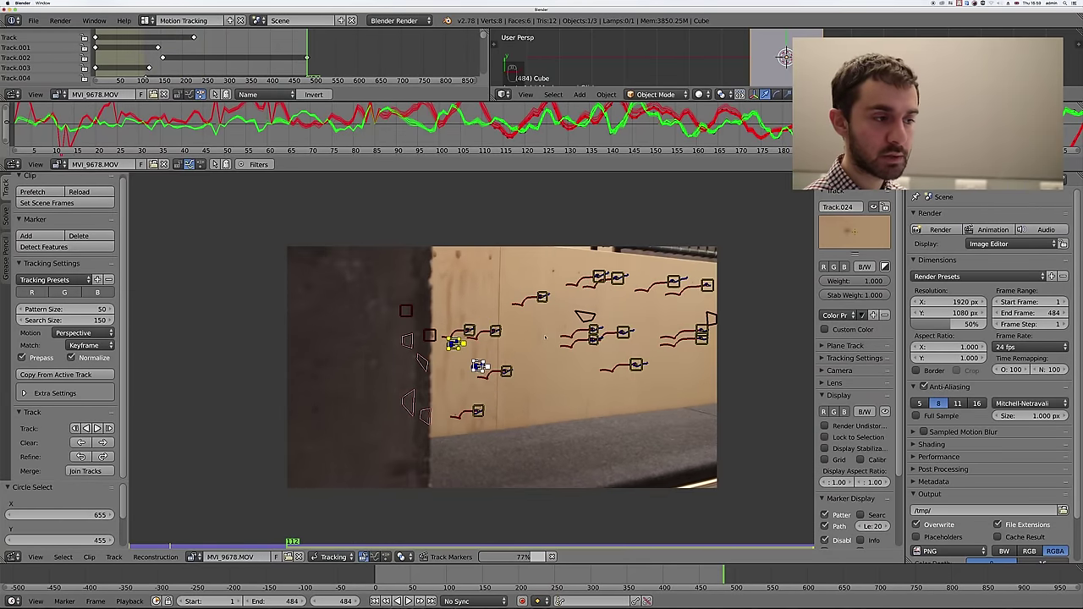
scroll(545, 338, up, 1)
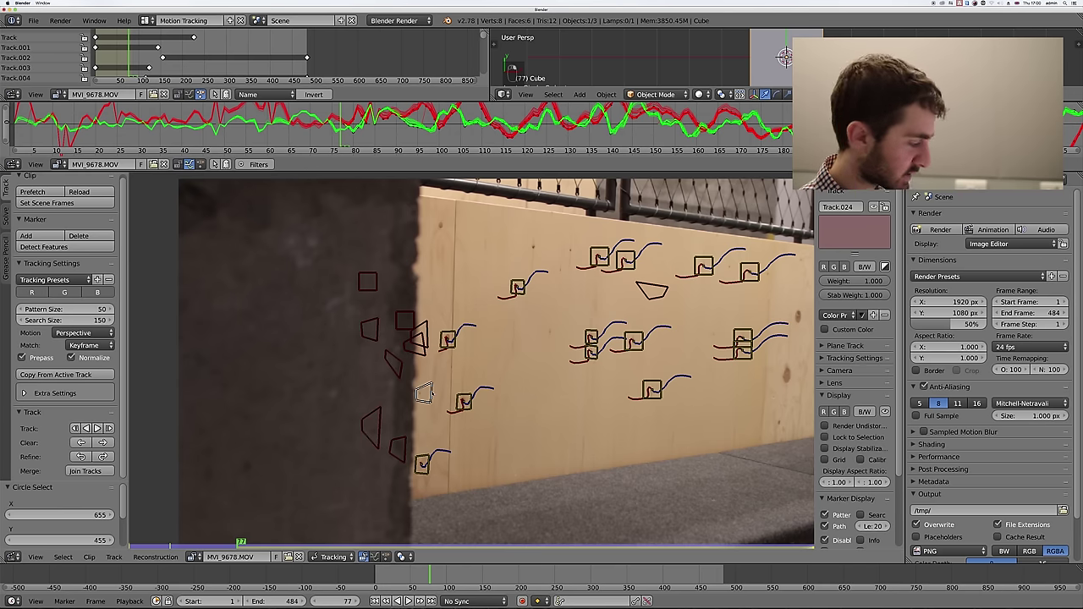
- Play the clip forward from frame 77 with the view locked to the selected track to check it for drift
key(alt+a)
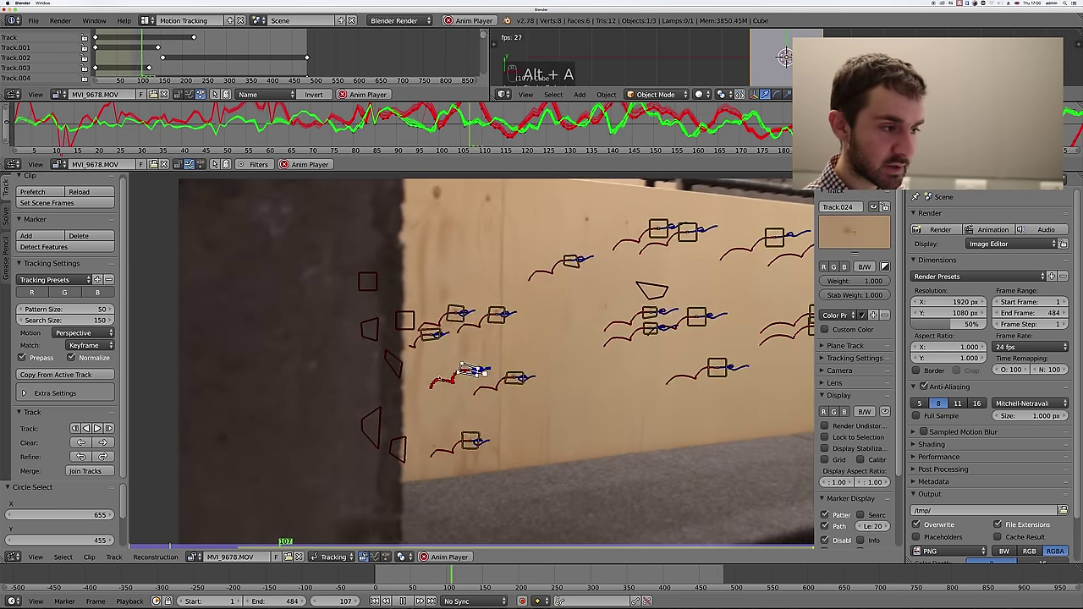
key(l)
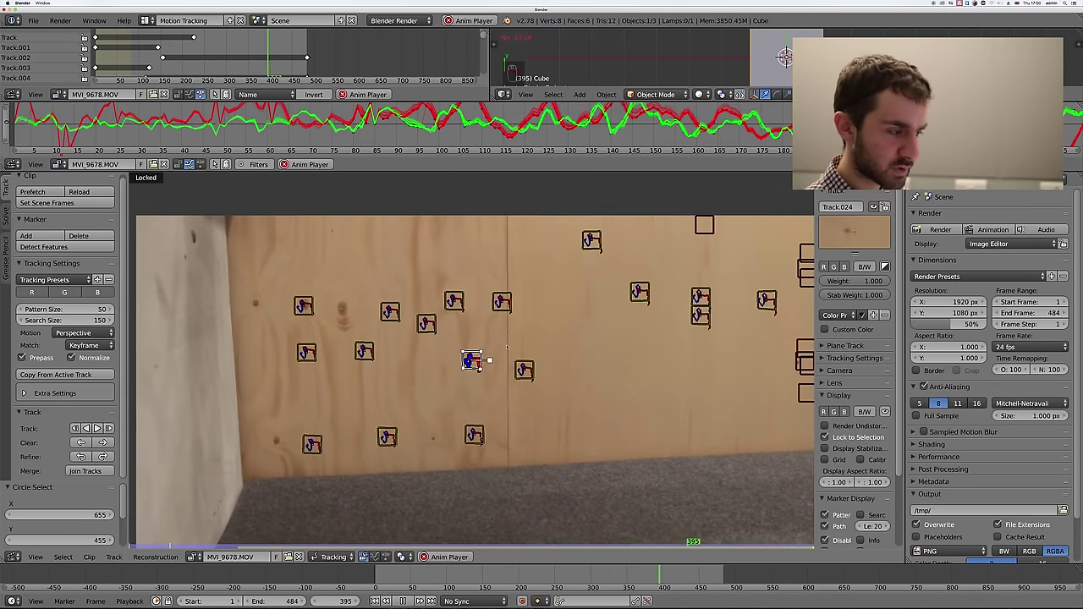
key(Escape)
- At frame 1, add markers on three knots past the far seam at about (0.736, 0.602), (0.721, 0.481) and (0.712, 0.348), tracking each forwards
key(shift+Left)
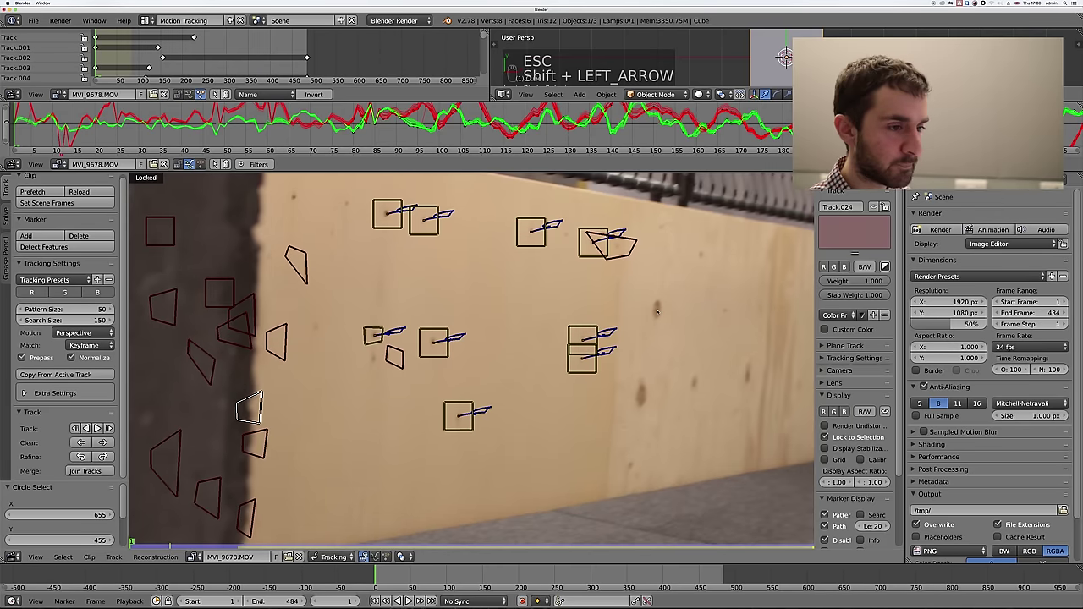
ctrl+click(657, 311)
key(ctrl+t)
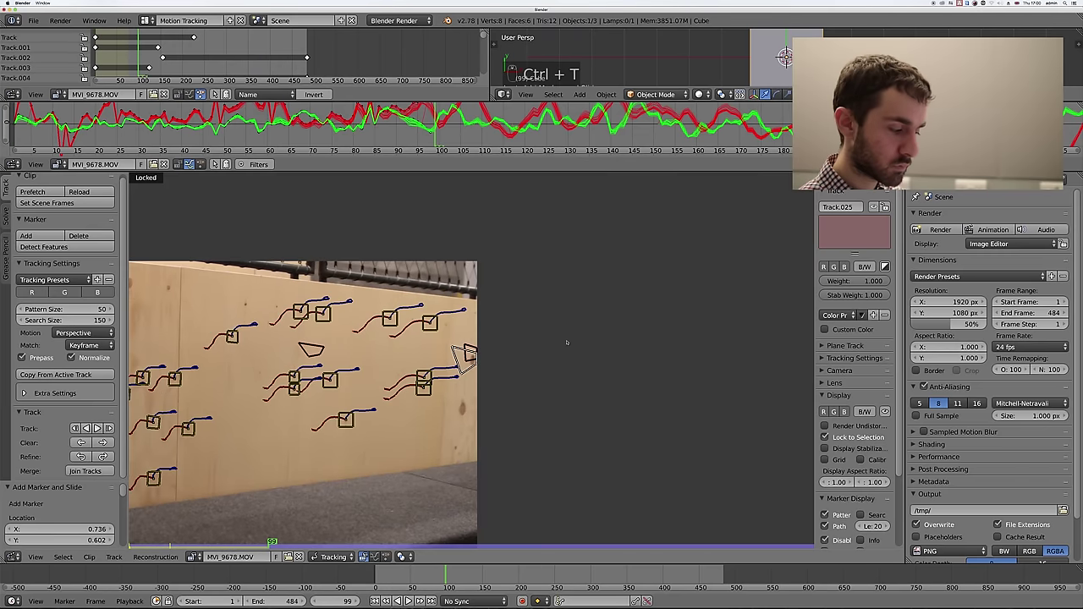
key(shift+Left)
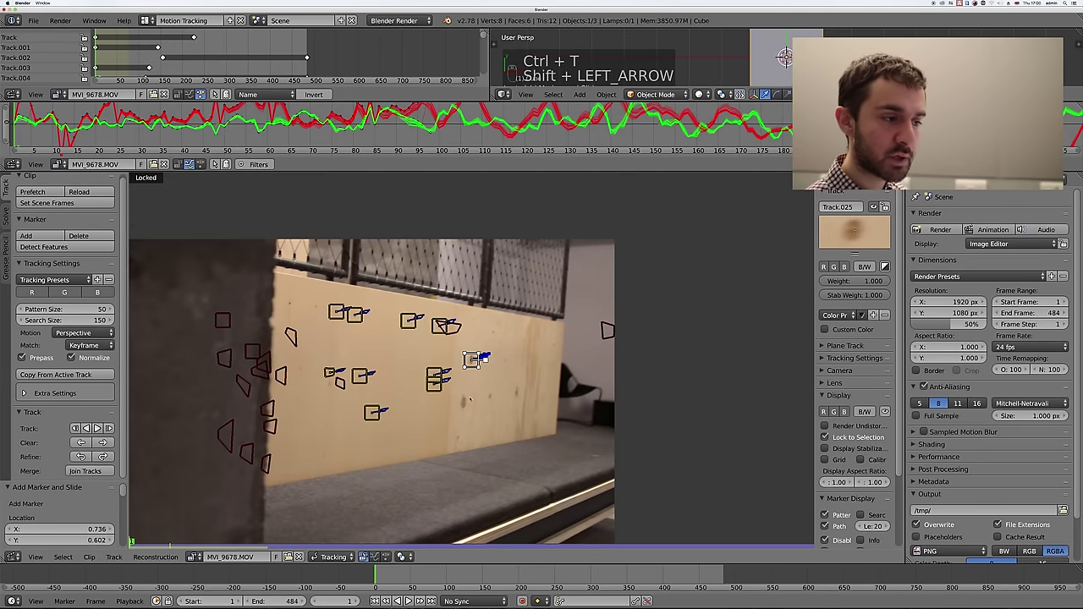
ctrl+click(463, 401)
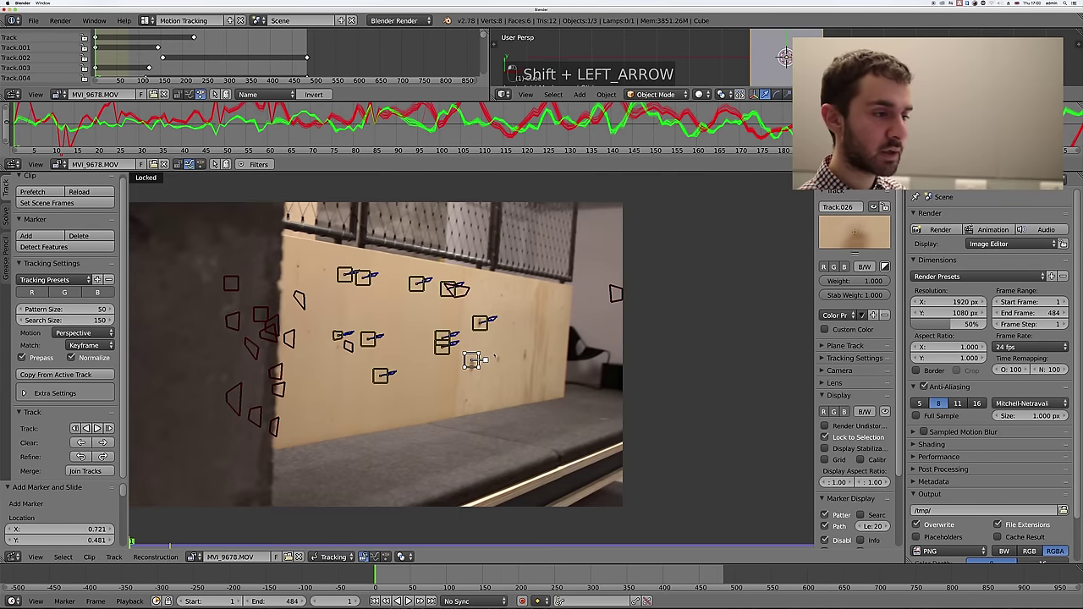
key(ctrl+t)
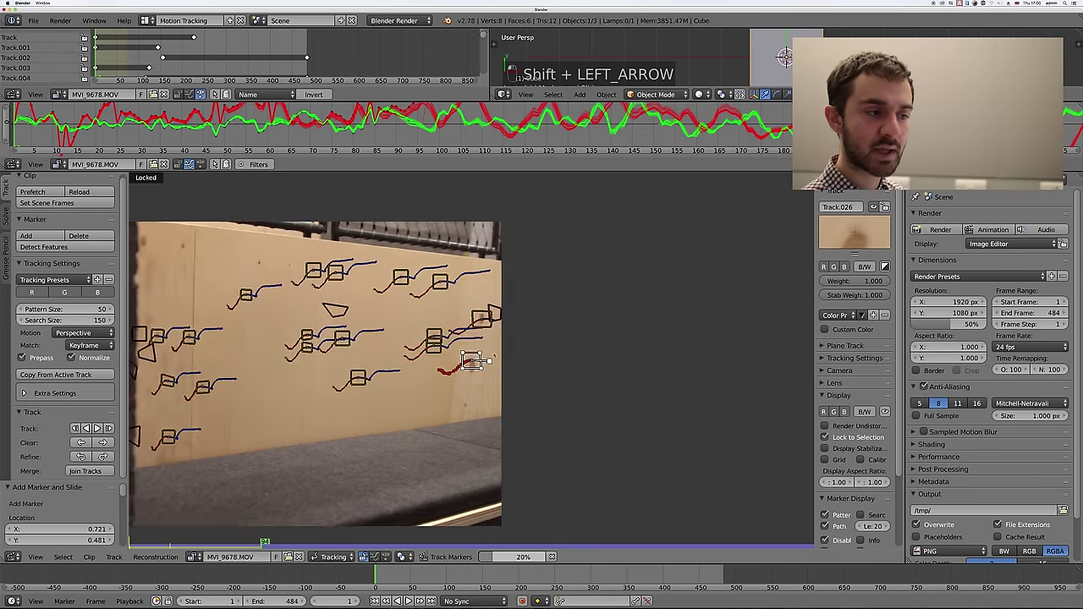
key(shift+Left)
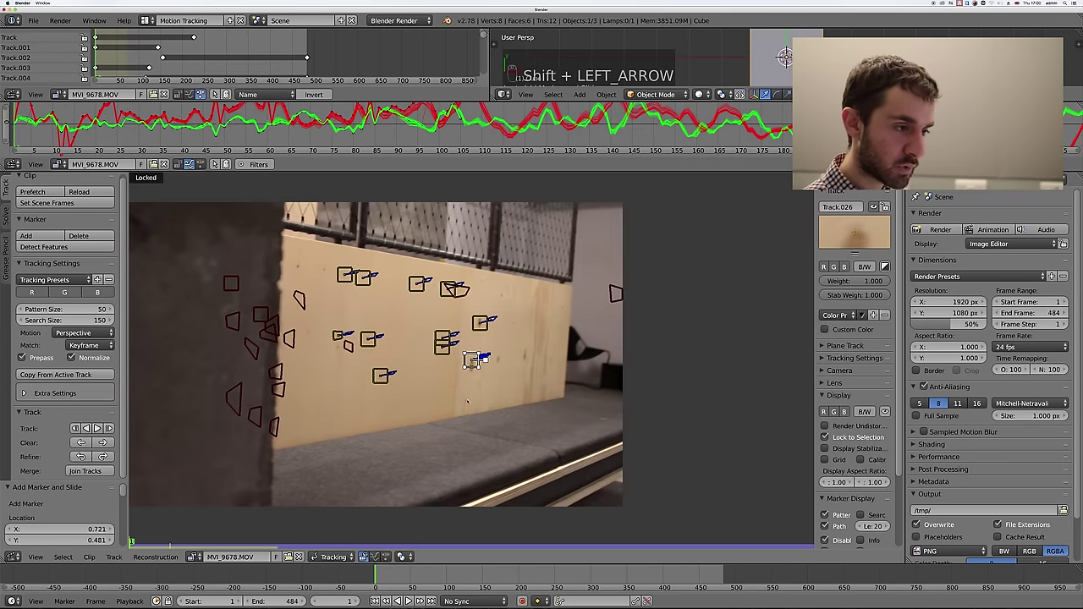
ctrl+click(467, 401)
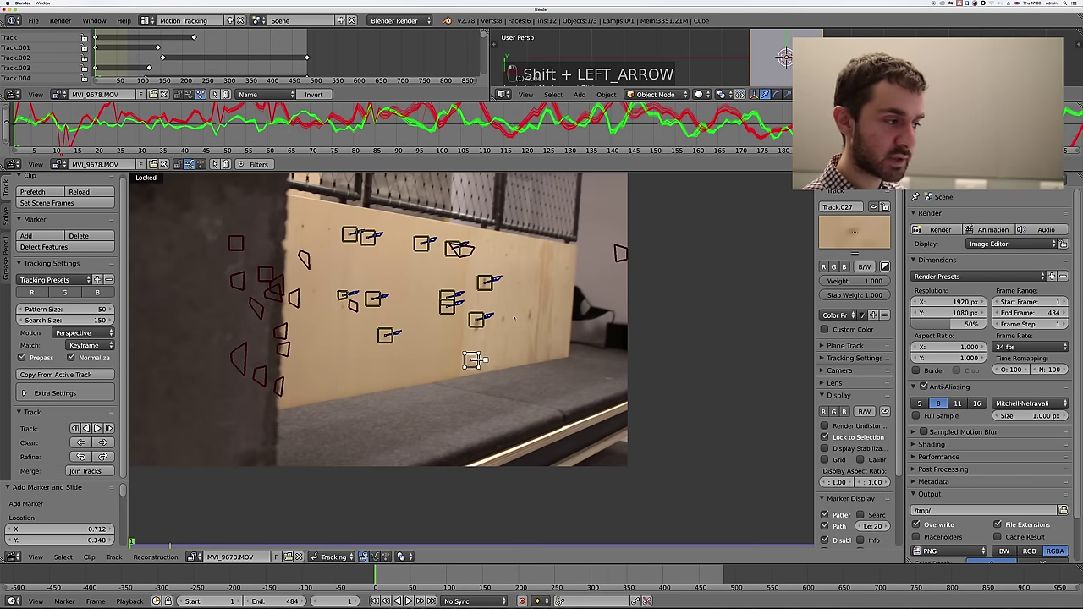
key(ctrl+t)
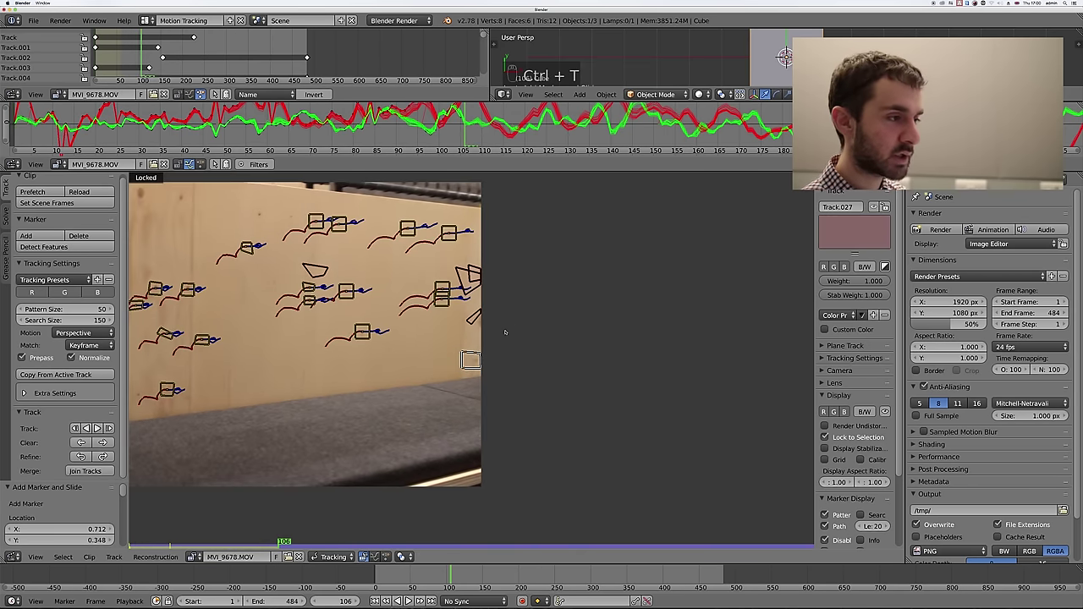
- Step forward ten frames from frame 1 and examine how closely the tracks on the panel follow their knots
key(shift+Left)
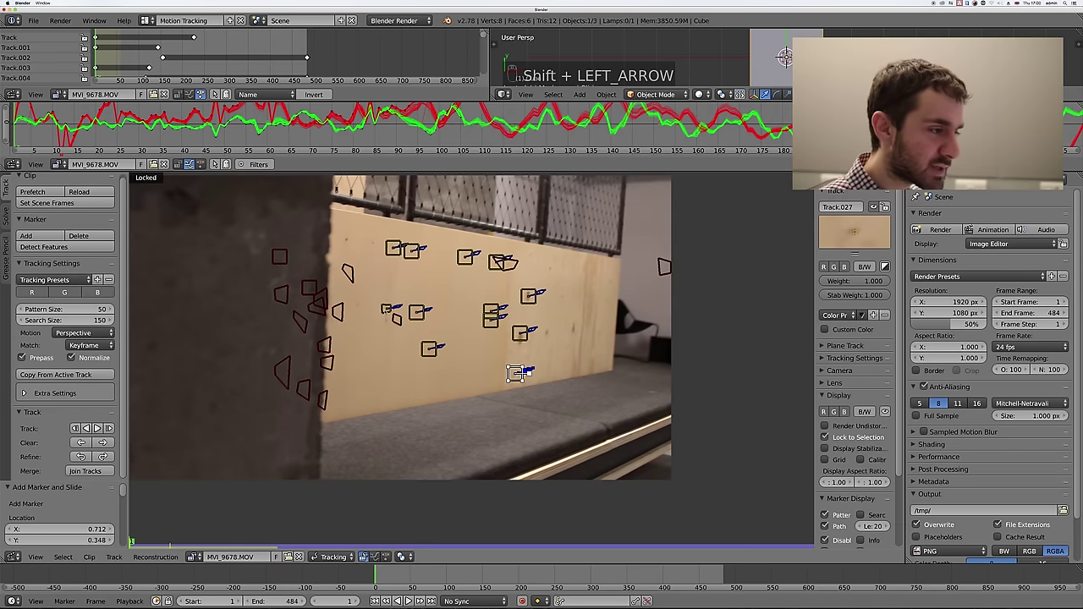
key(Right)
key(Right)
key(Right)
key(Right)
key(Right)
key(Right)
key(Right)
key(Right)
key(Right)
key(Right)
scroll(471, 360, up, 3)
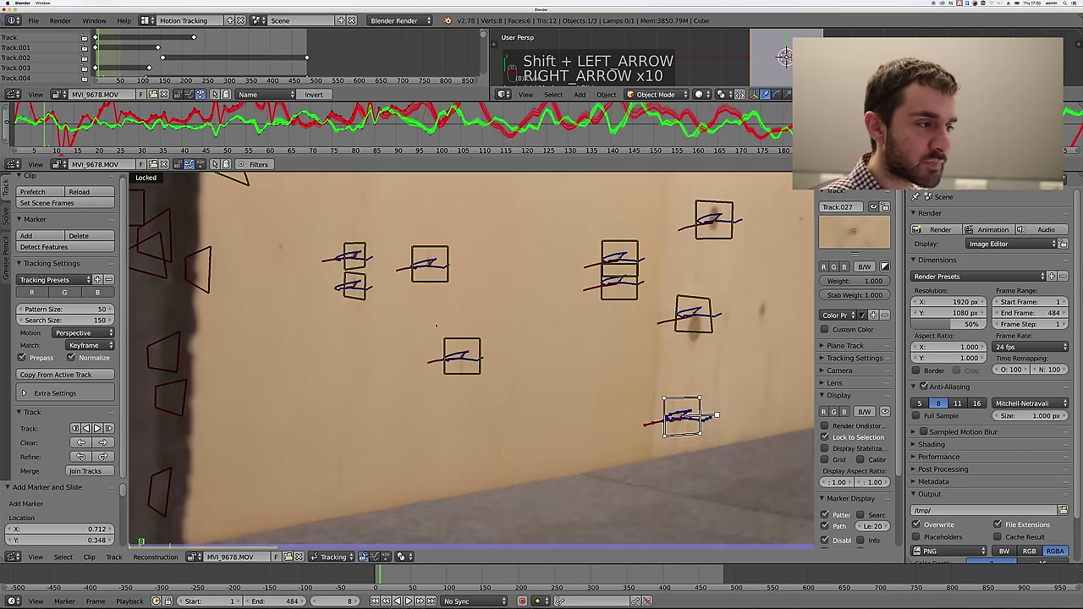
scroll(436, 324, up, 2)
- At frame 1, add a marker on the knot beside the drifted track at about (0.475, 0.524), track it forwards, and scrub to frame 230
key(shift+Left)
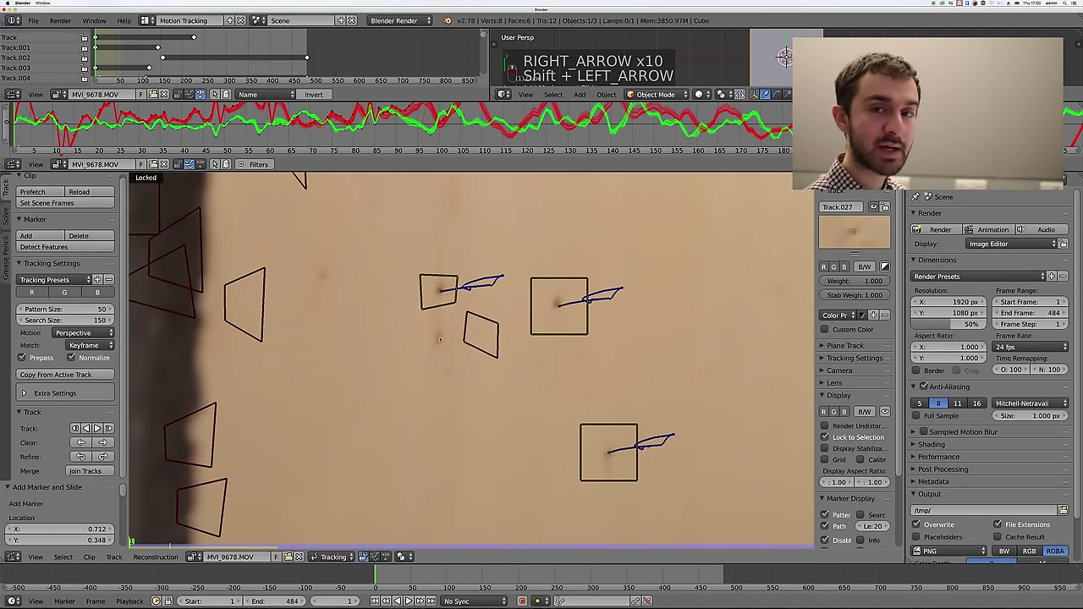
ctrl+click(442, 339)
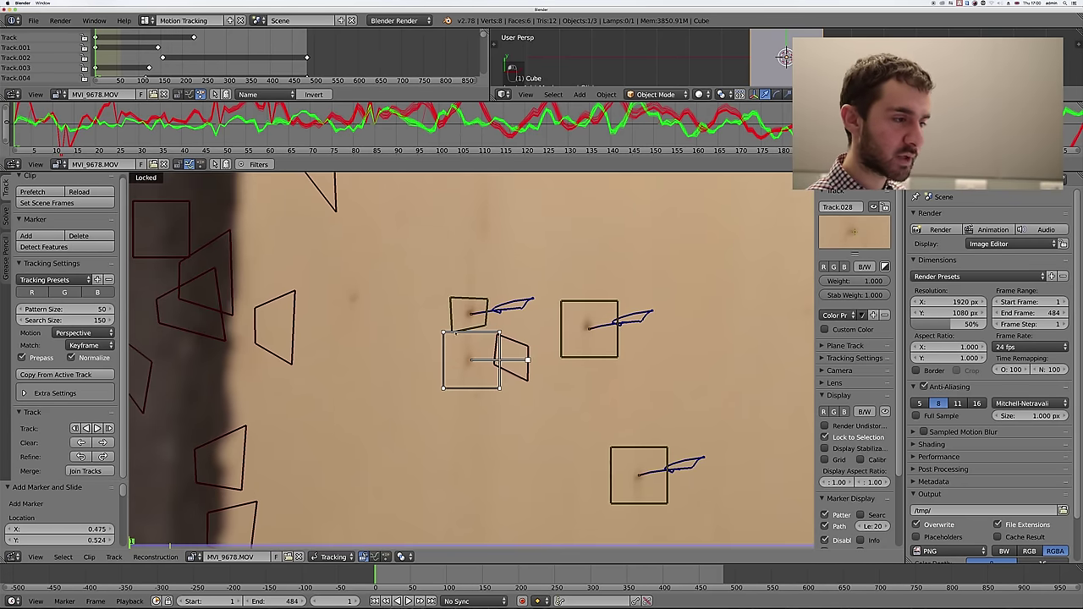
scroll(509, 317, down, 6)
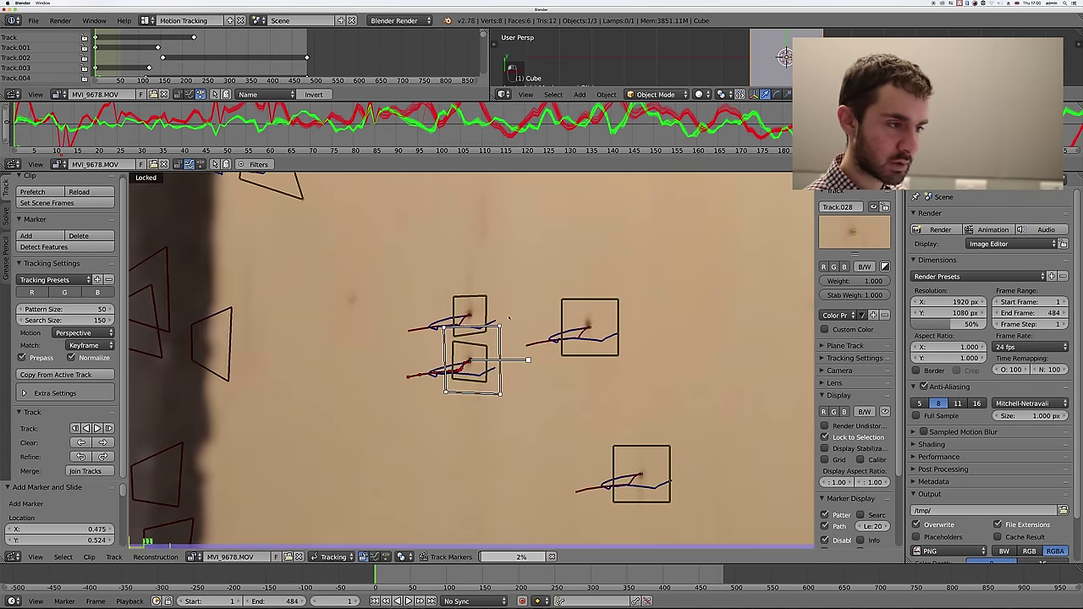
scroll(509, 318, up, 5)
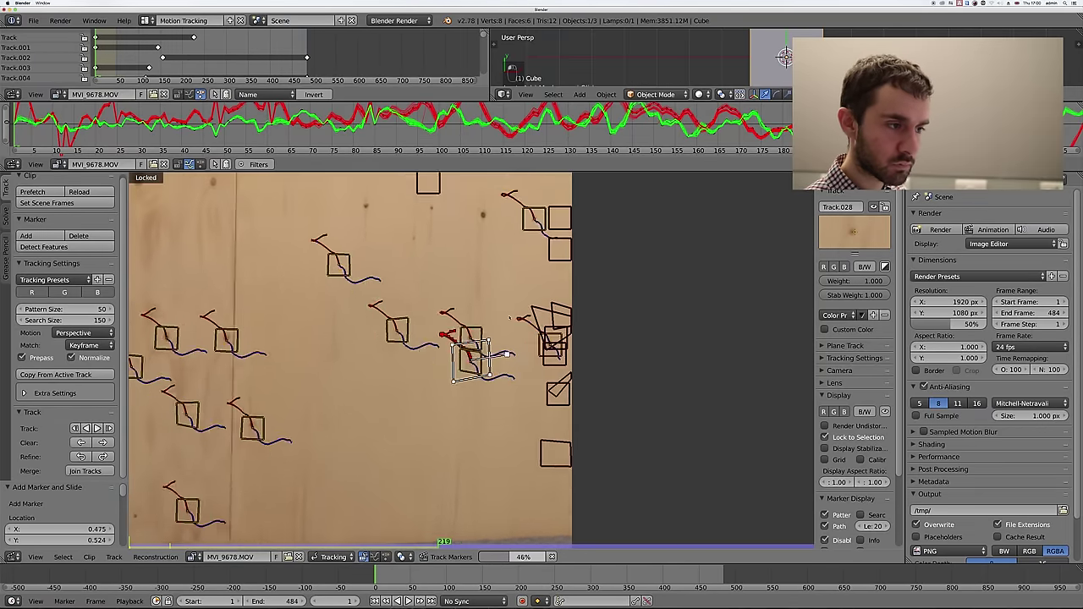
scroll(509, 317, down, 4)
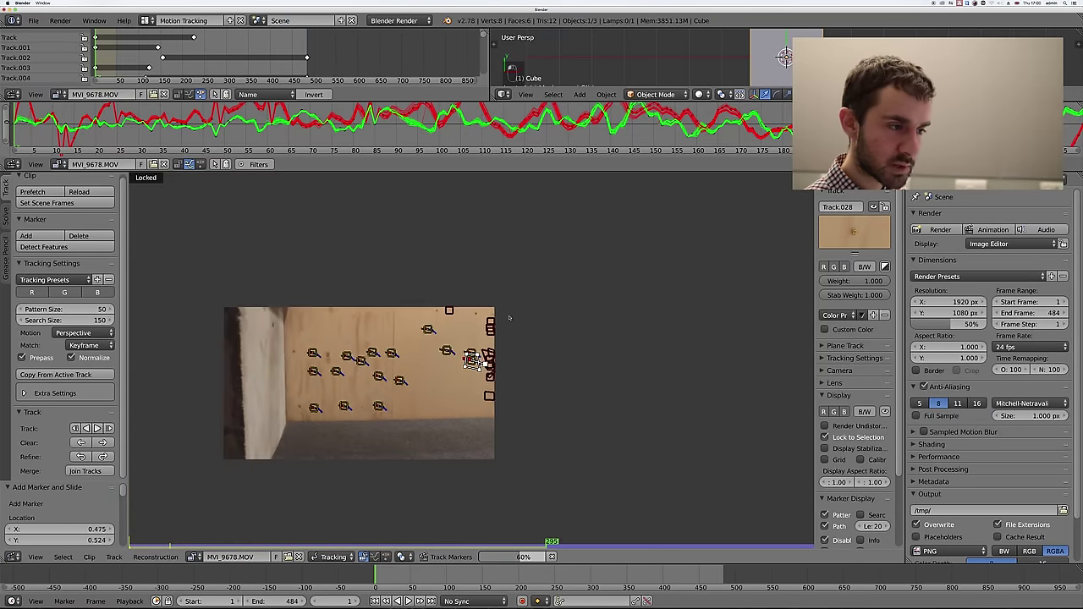
scroll(510, 318, up, 5)
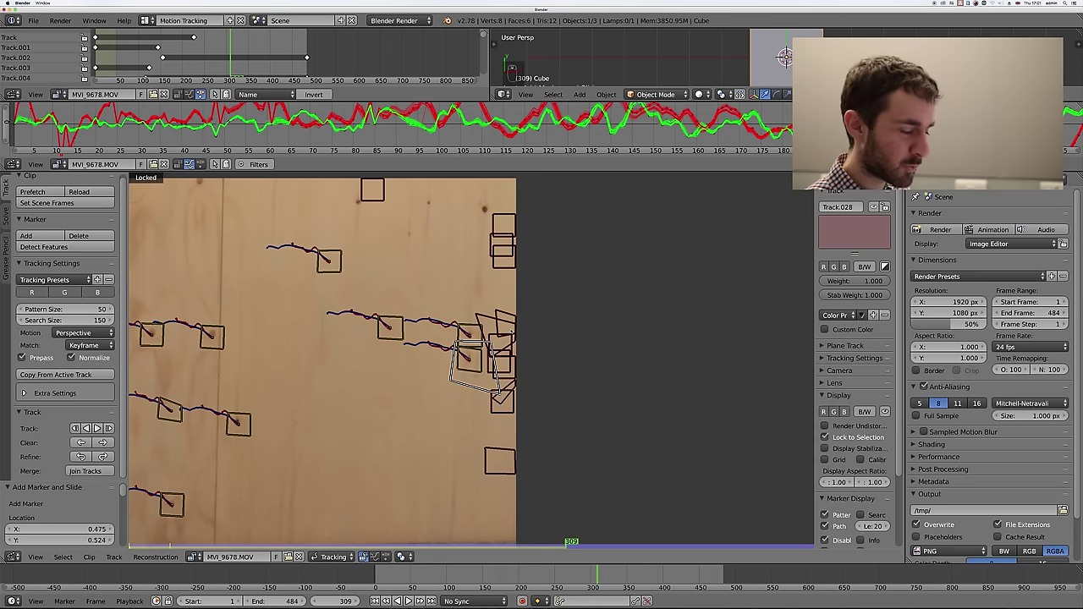
mouse_move(597, 585)
mouse_down()
mouse_move(491, 586)
mouse_move(472, 574)
mouse_move(540, 573)
mouse_up()
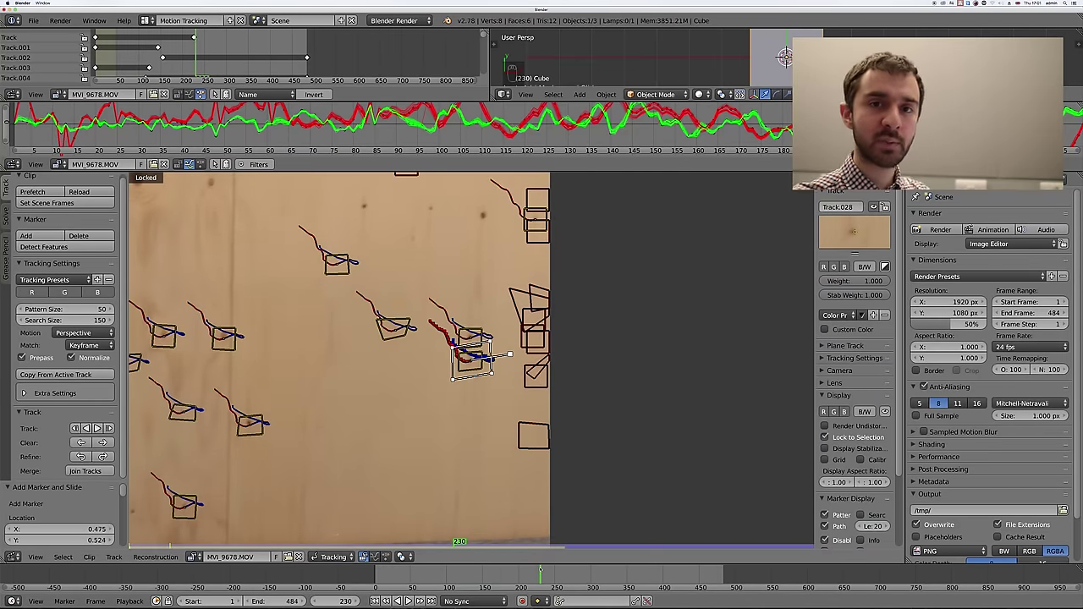
scroll(448, 400, down, 5)
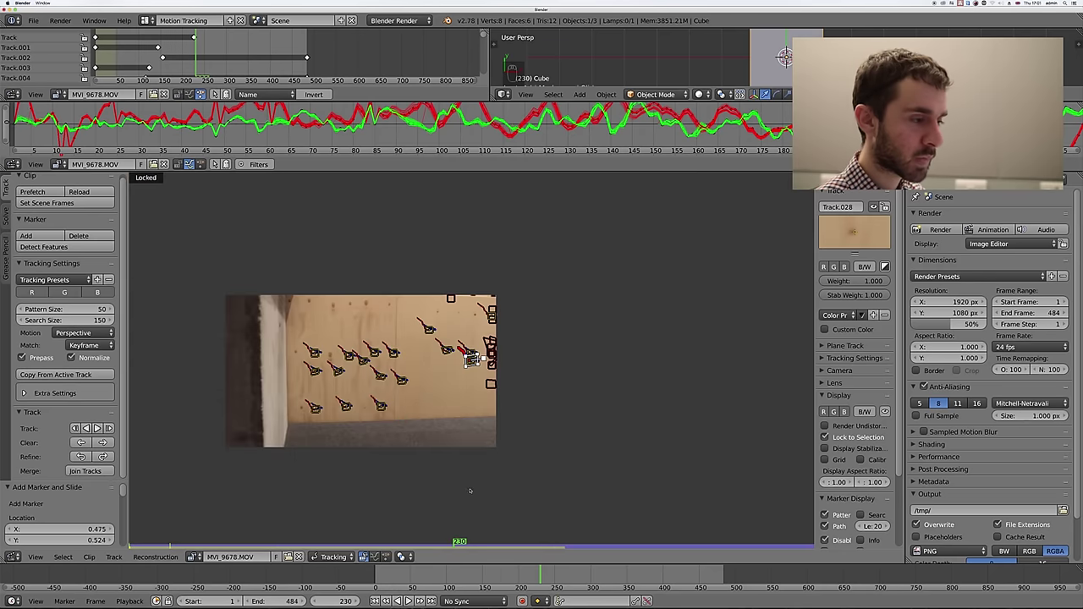
- Add a marker at frame 1 on the grey bench cushion at about X 0.585, Y 0.207, track it forwards, and return to frame 1
key(shift+Left)
scroll(528, 387, up, 8)
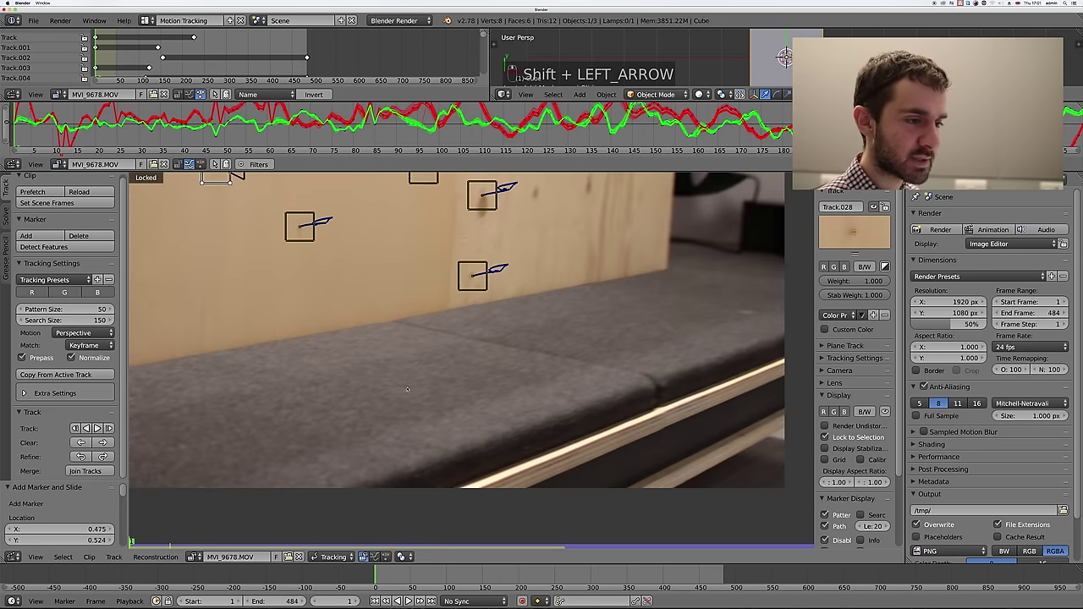
key(alt+a)
key(Escape)
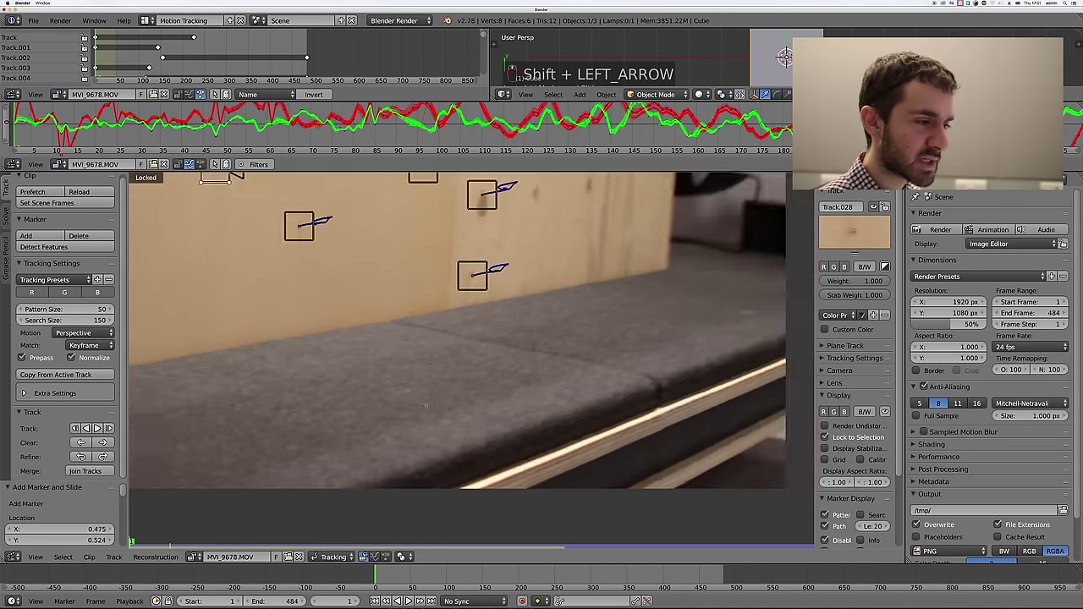
key(alt+a)
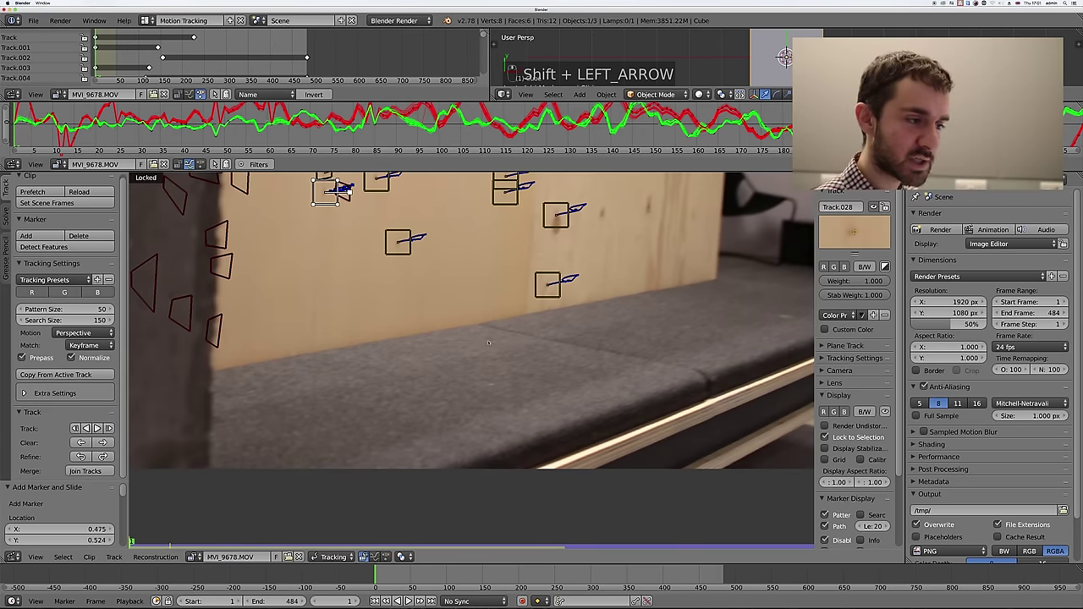
ctrl+click(428, 360)
key(ctrl+t)
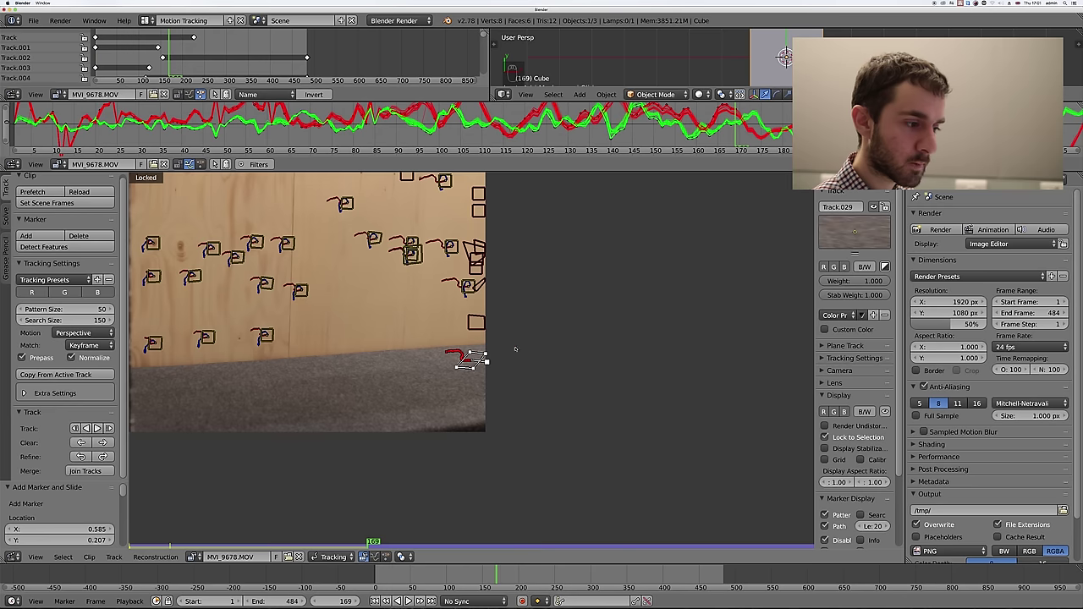
key(shift+Left)
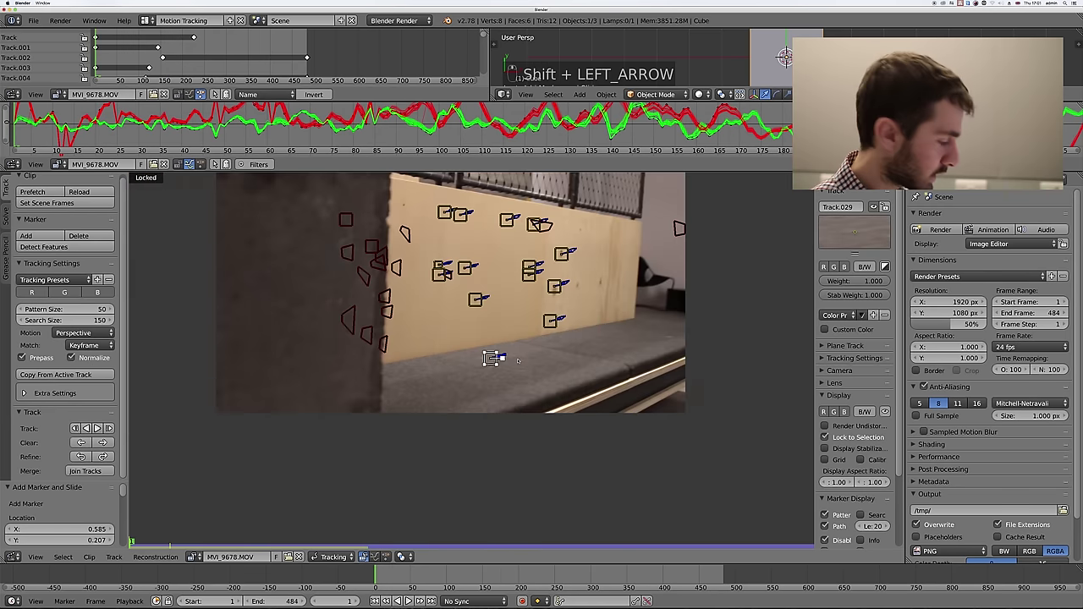
- Play the clip from frame 1 and check how closely the bench cushion track follows the fabric
key(alt+a)
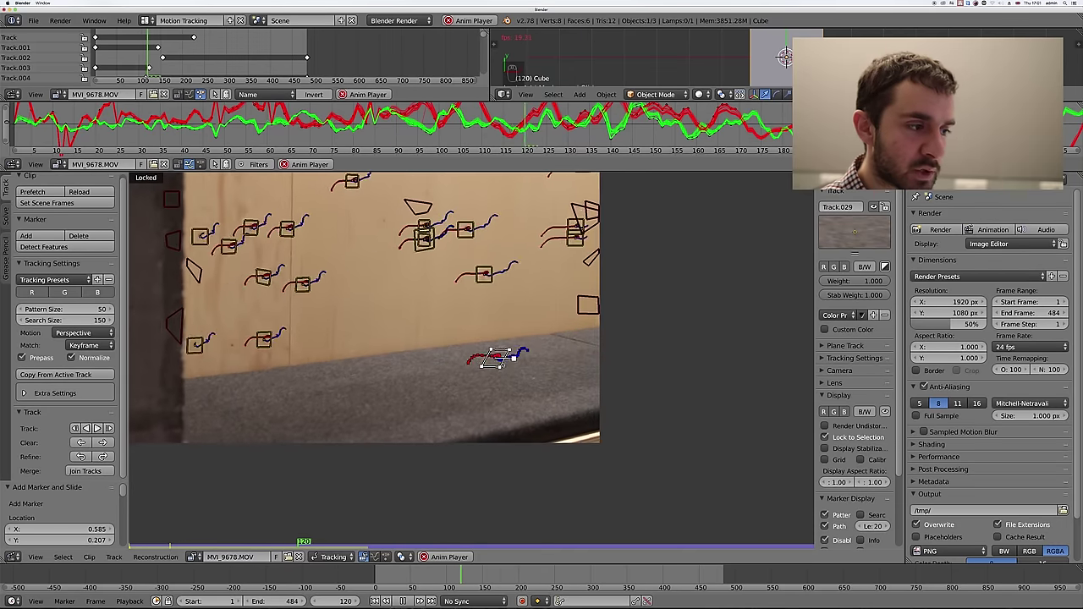
scroll(525, 382, up, 3)
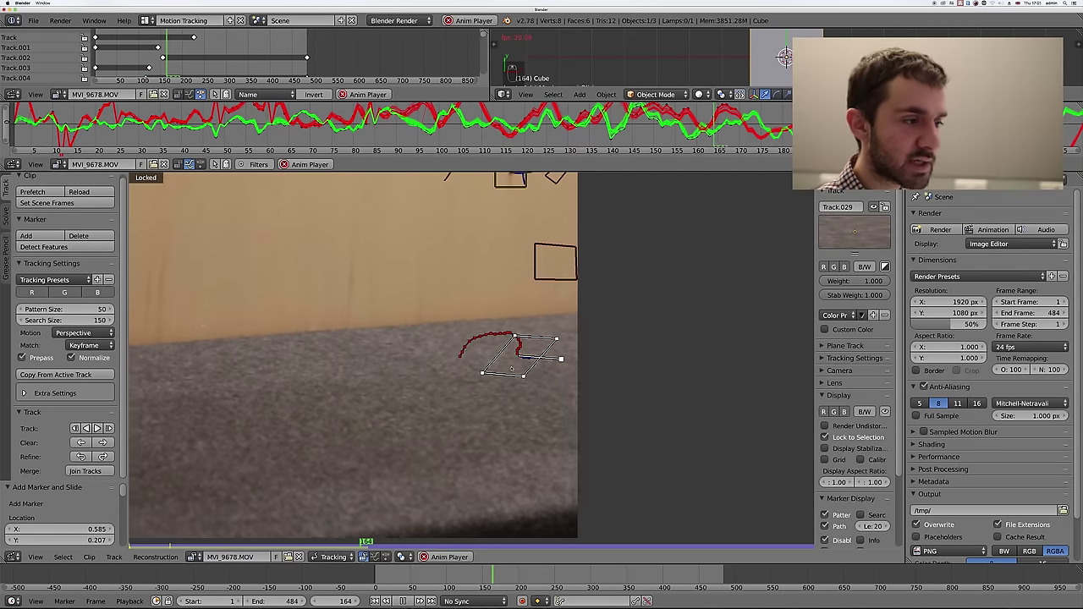
key(Escape)
- At frame 484, add two markers on the grey bench cushion at about (0.538, 0.272) and (0.650, 0.294)
key(shift+Right)
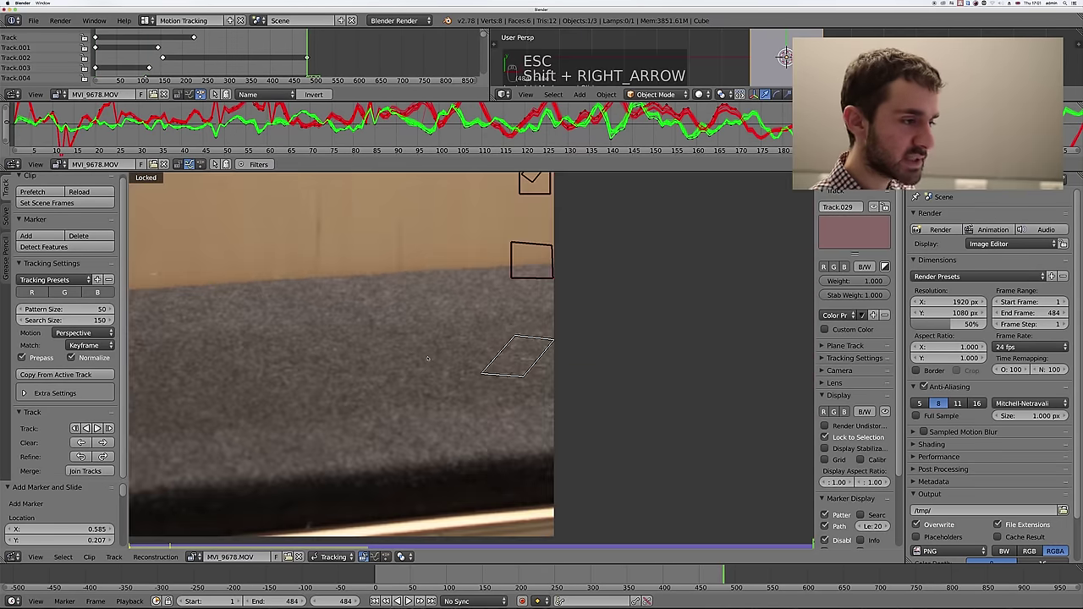
scroll(427, 358, down, 6)
scroll(449, 356, up, 4)
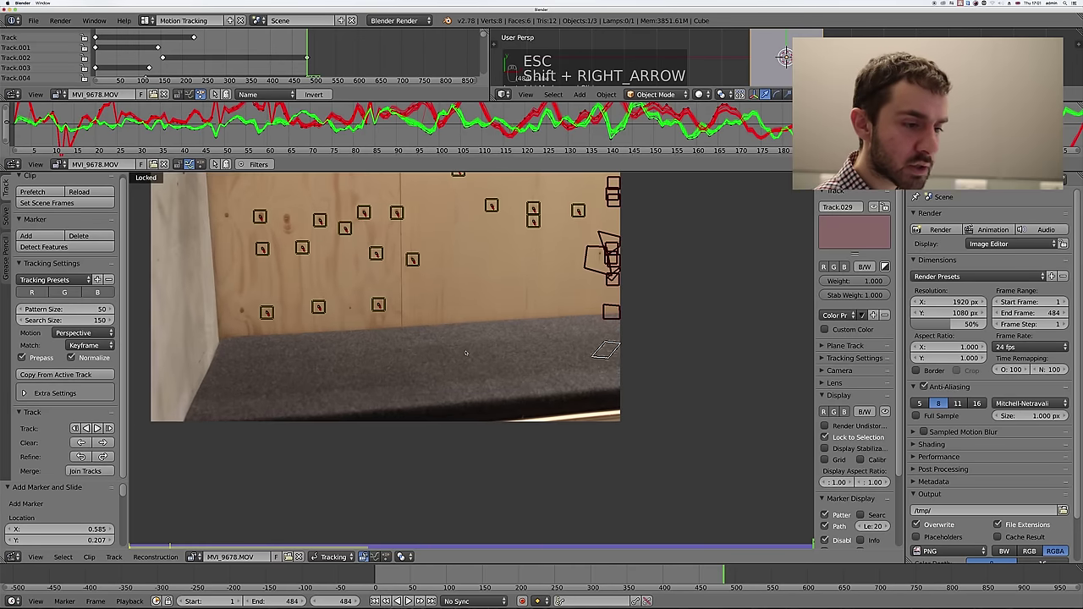
scroll(382, 358, up, 3)
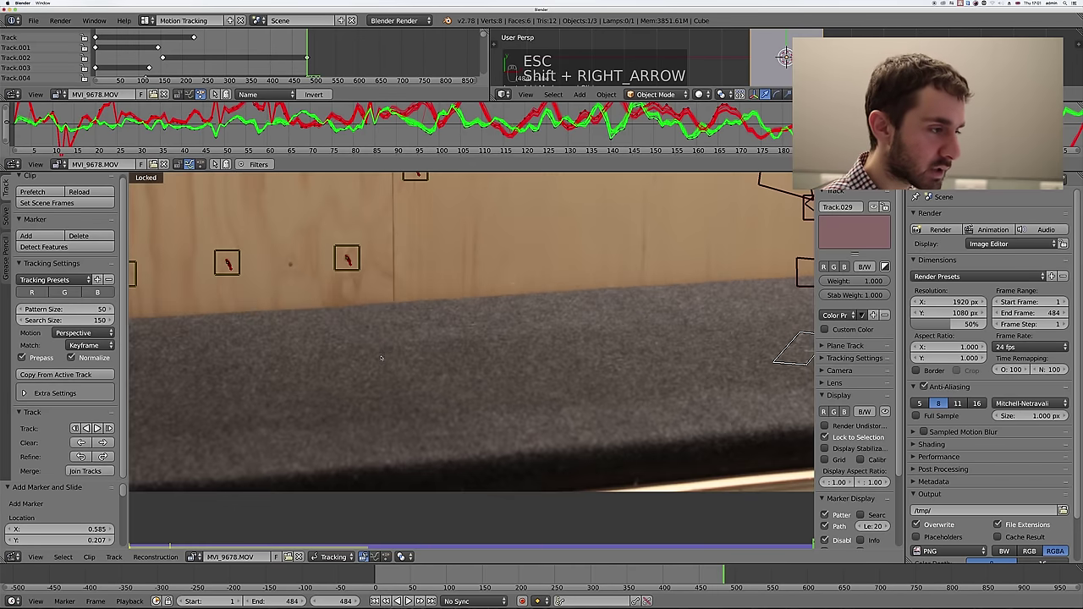
ctrl+click(393, 349)
ctrl+click(576, 349)
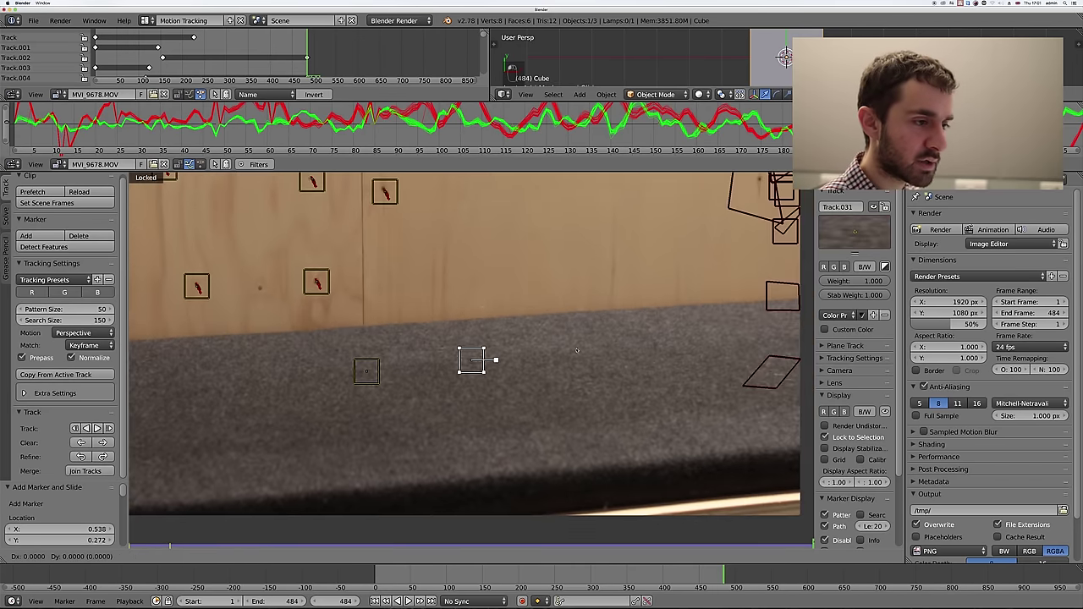
- Delete the cushion marker at about (0.650, 0.294) and track the other new cushion marker backwards from frame 484
scroll(441, 323, down, 4)
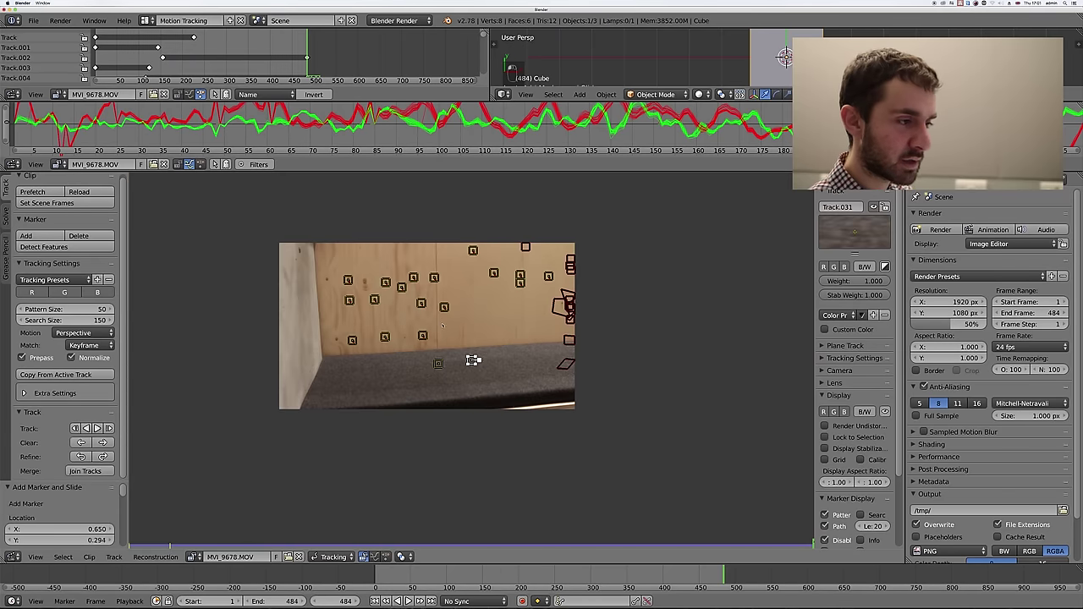
scroll(443, 326, up, 4)
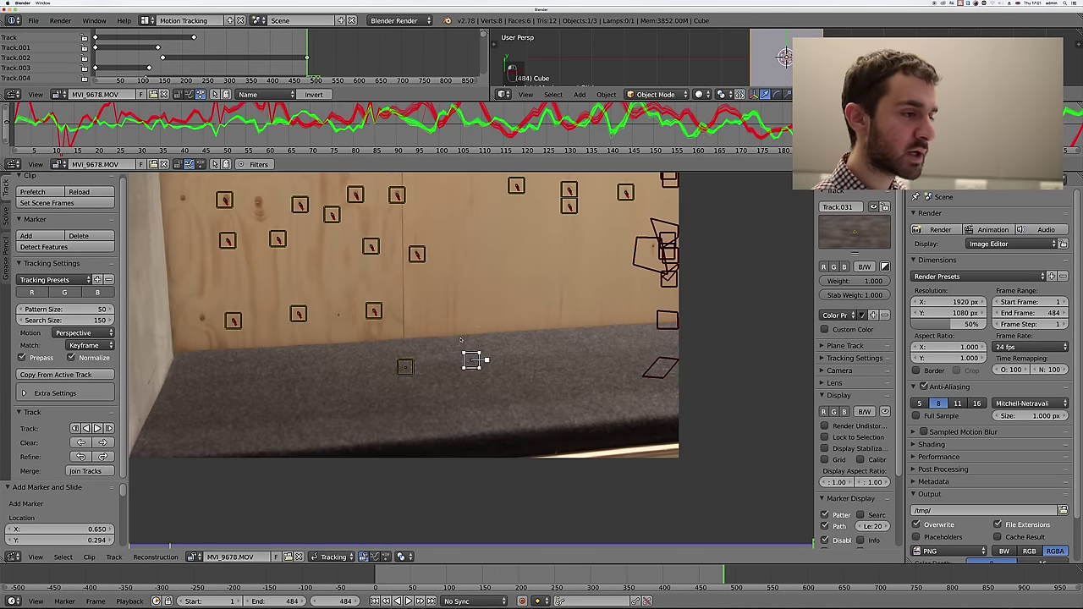
click(426, 338)
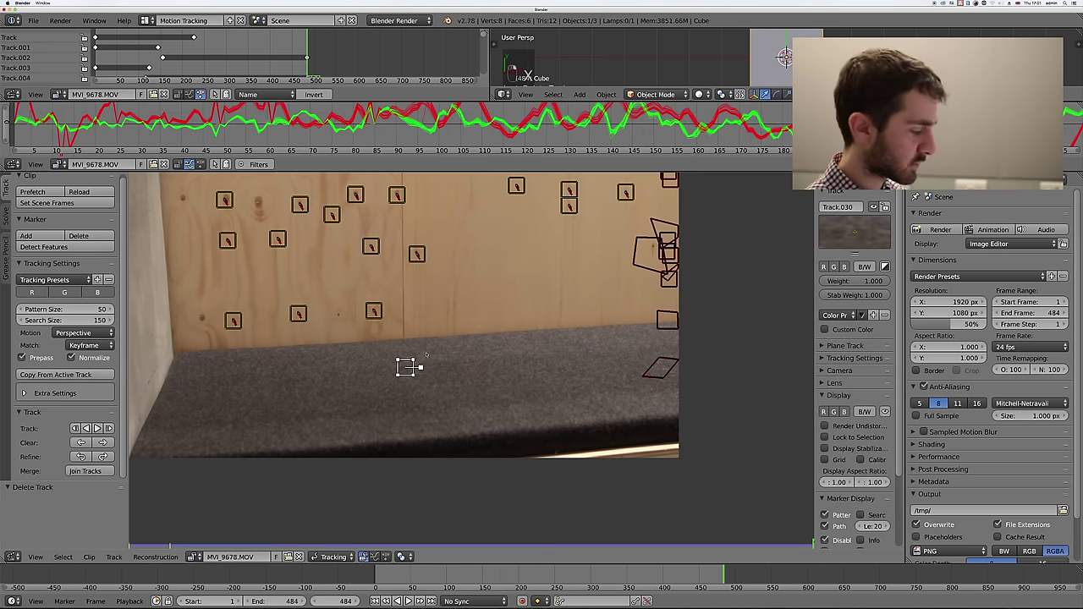
key(shift+ctrl+t)
key(l)
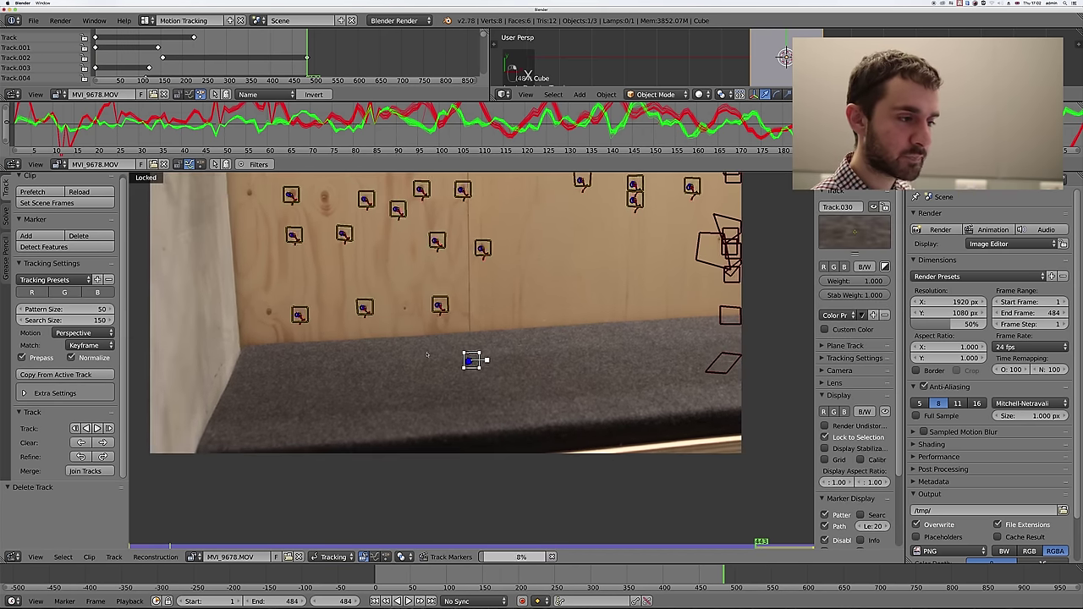
scroll(478, 350, down, 3)
scroll(478, 349, up, 5)
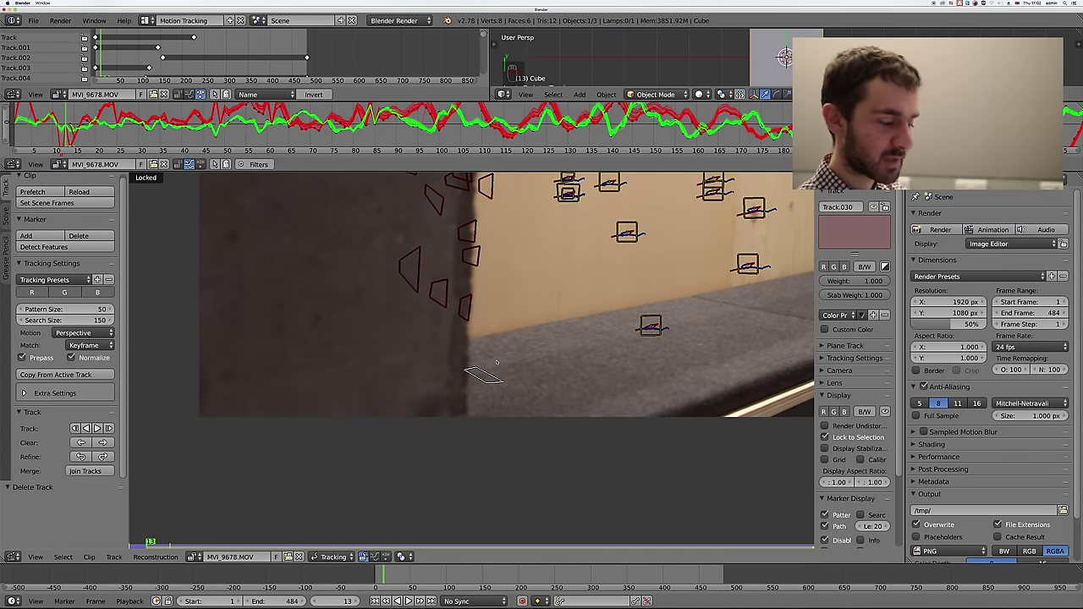
- Return to frame 1 and step forward six frames to examine the new cushion track near the dark foreground edge
key(shift+Left)
key(Right)
key(Right)
key(Right)
key(Right)
key(Right)
key(Right)
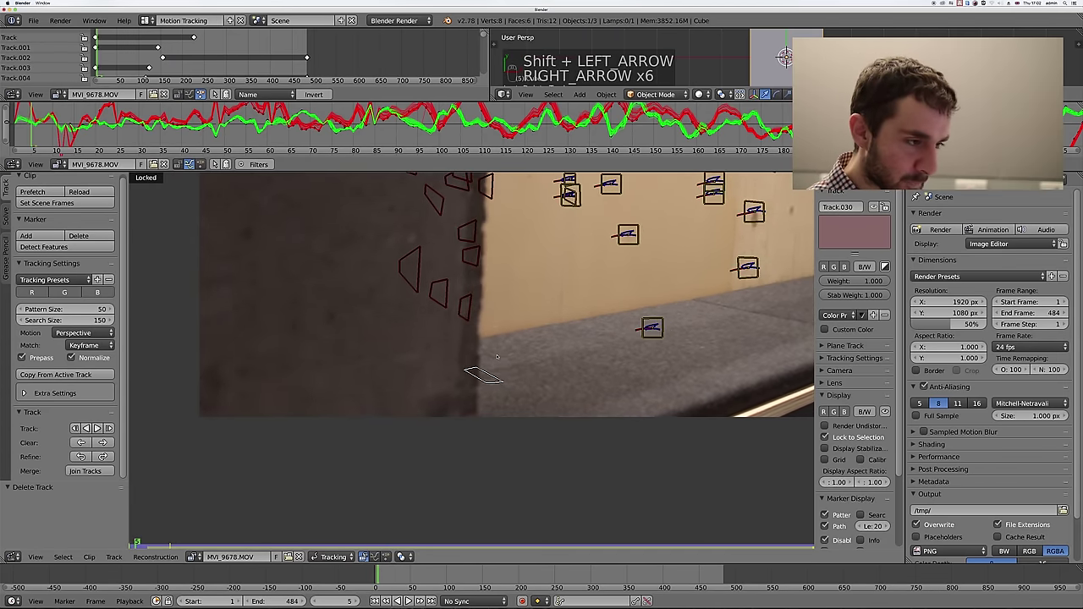
- At frame 484, add a marker on the bench cushion at about (0.617, 0.288) and track it backwards
key(shift+Right)
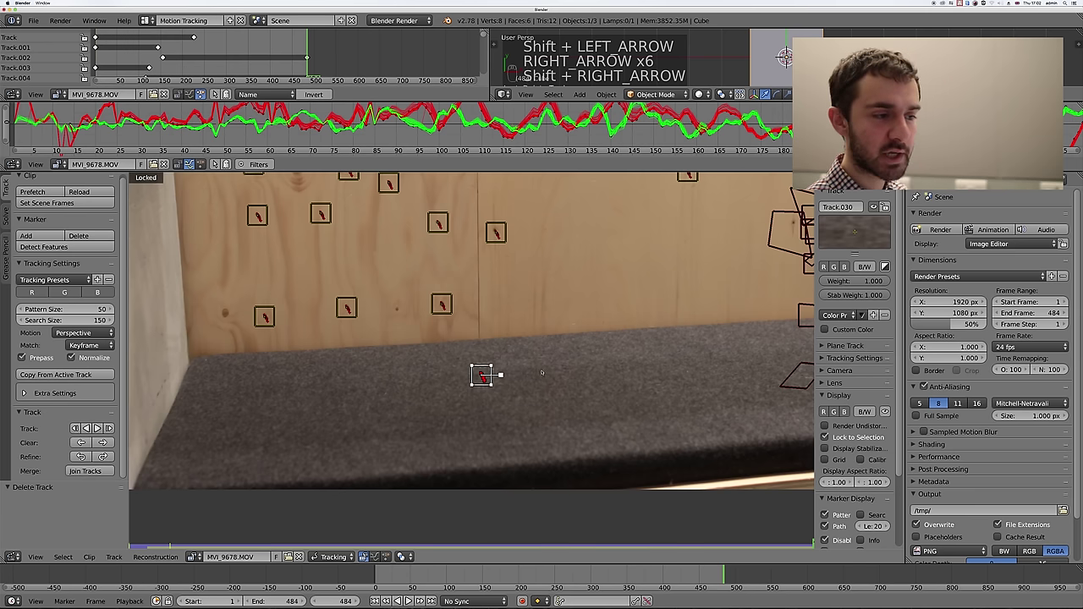
ctrl+click(540, 369)
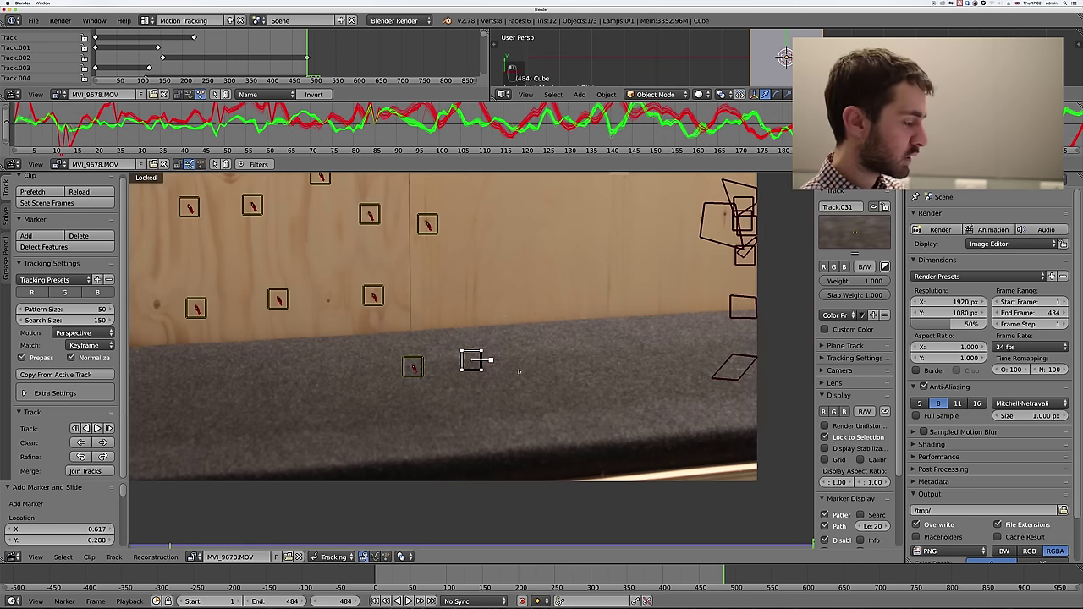
key(ctrl+t)
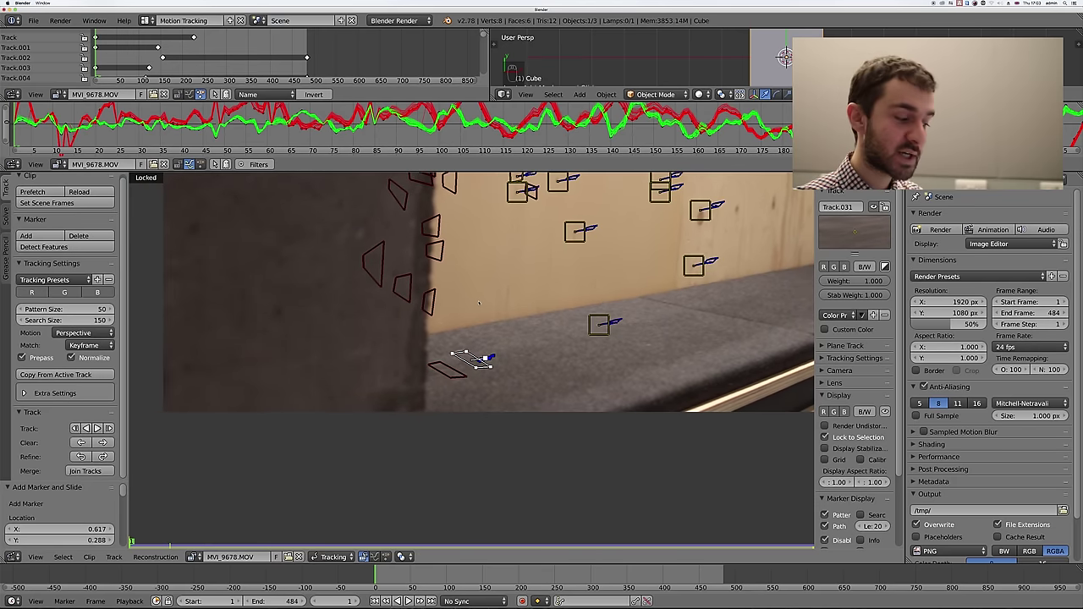
- At frame 484, add bench cushion markers at about (0.701, 0.308) and (0.816, 0.276), tracking each backwards
key(shift+Right)
key(x)
key(Escape)
key(Escape)
key(Escape)
key(Escape)
key(Escape)
ctrl+click(472, 306)
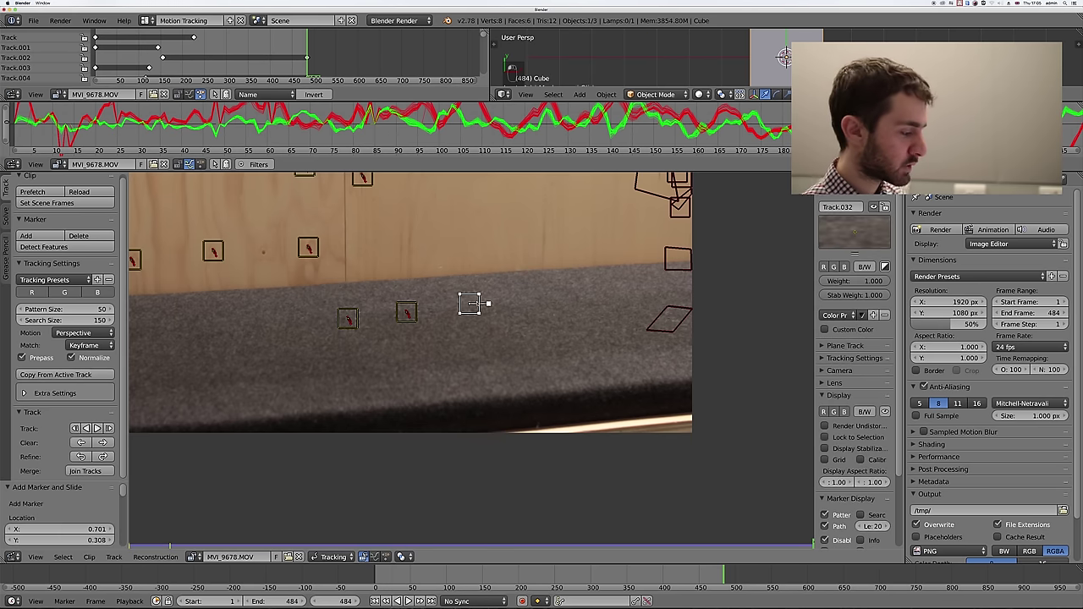
key(l)
key(ctrl+shift+t)
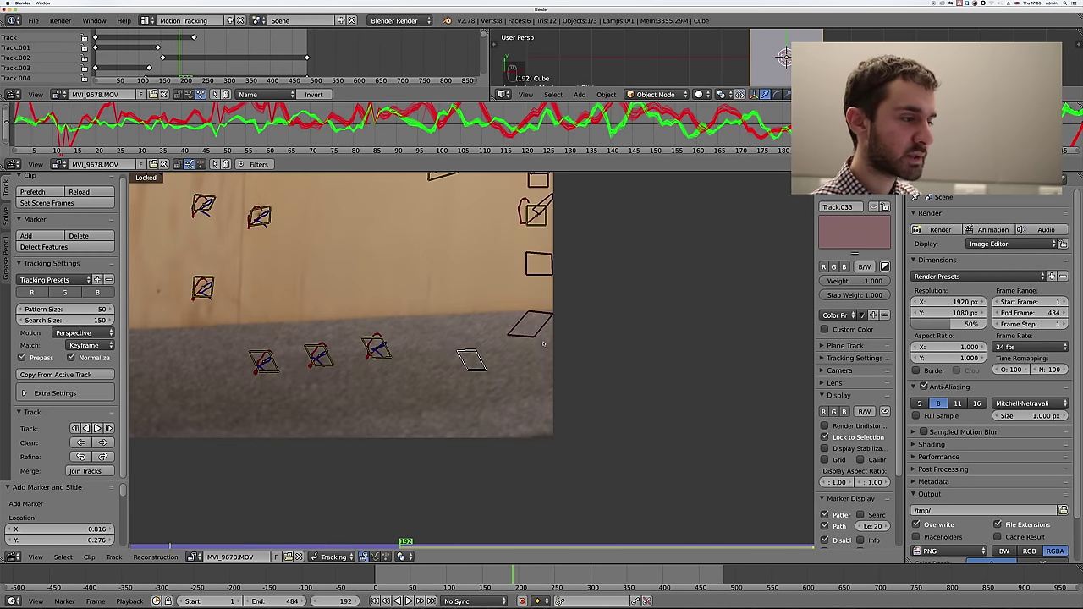
- Step back and forth through the frames just after 192 to inspect the newest cushion track, and delete it
key(Right)
key(Right)
key(Right)
key(Right)
key(Right)
key(Right)
key(Right)
key(Left)
key(Left)
key(Left)
key(Left)
key(Left)
key(Left)
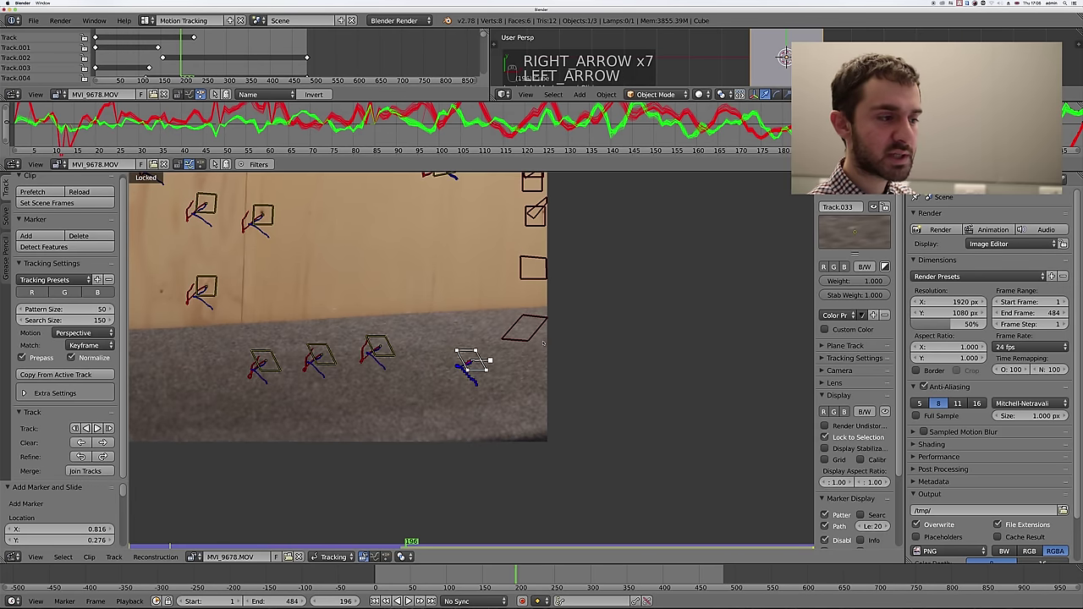
key(x)
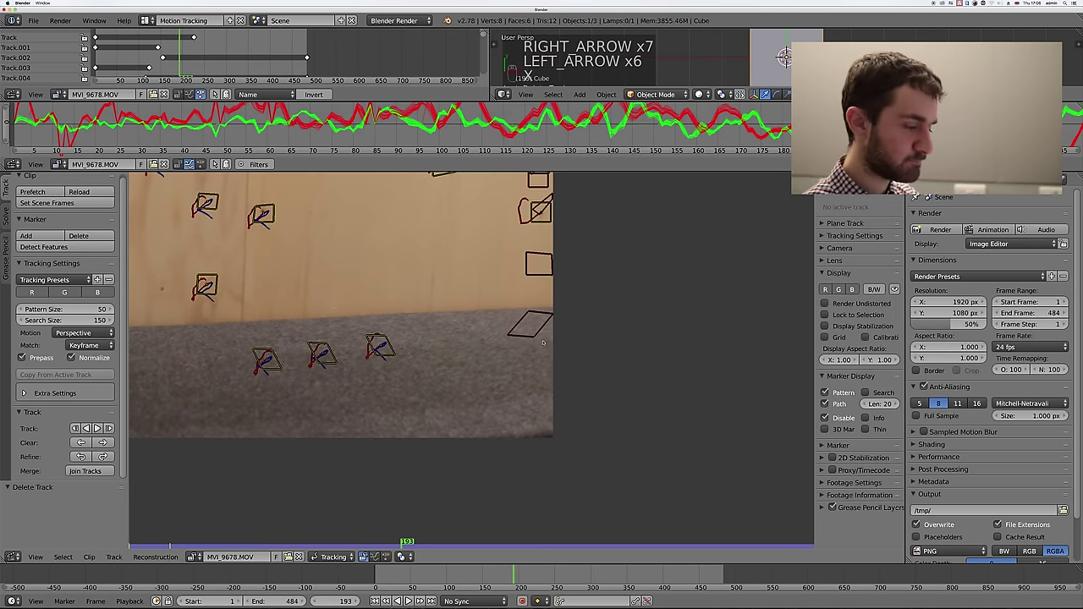
- At frame 484, add a cushion marker at about (0.816, 0.279), scale it by 2, and track it backwards
key(shift+Right)
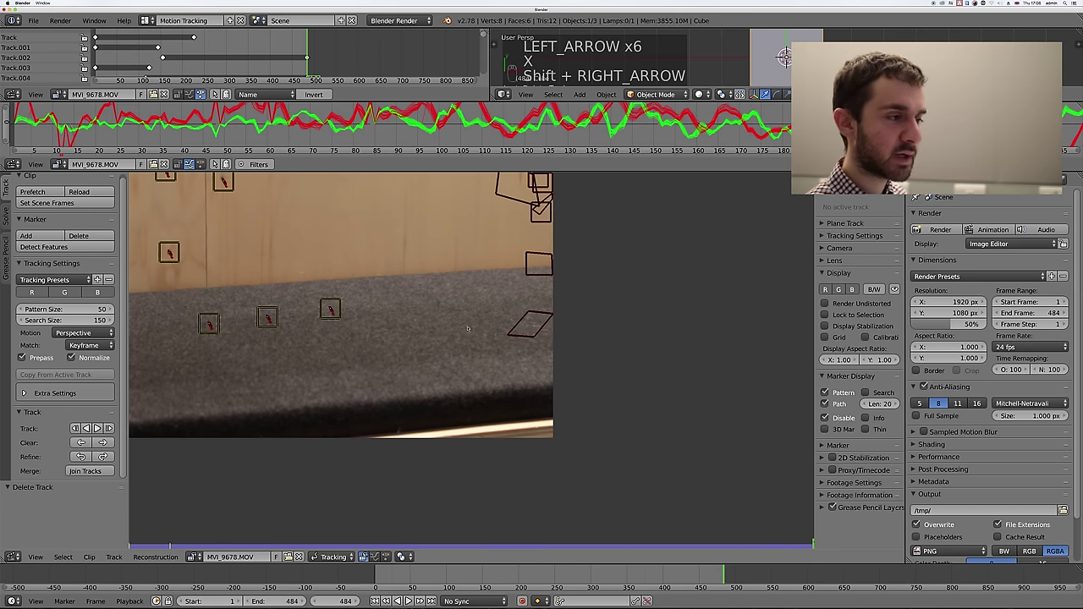
ctrl+click(416, 321)
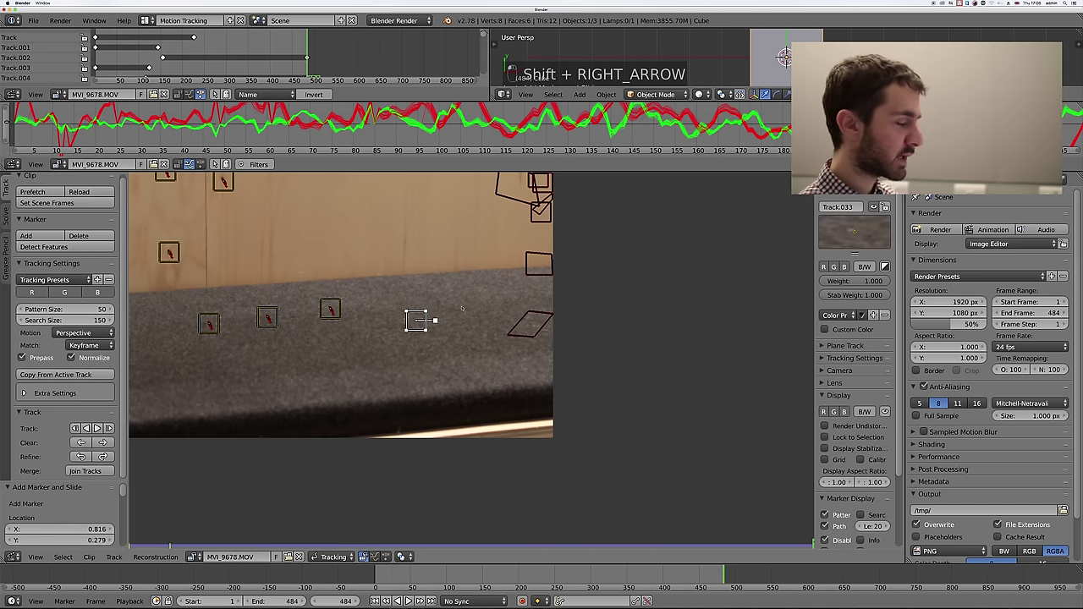
text(s2)
key(Return)
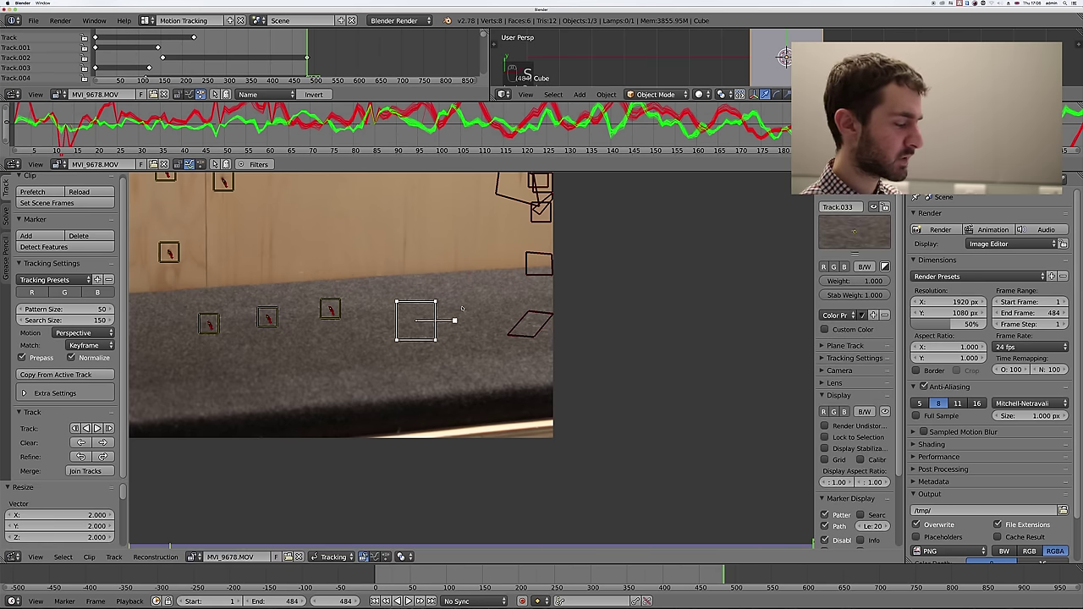
key(ctrl+t)
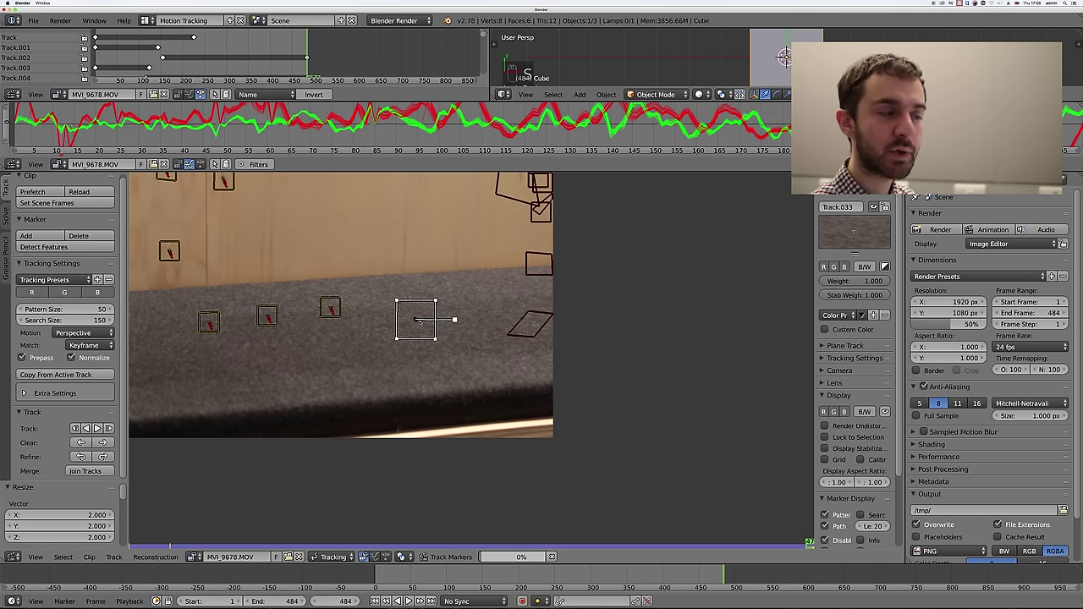
key(l)
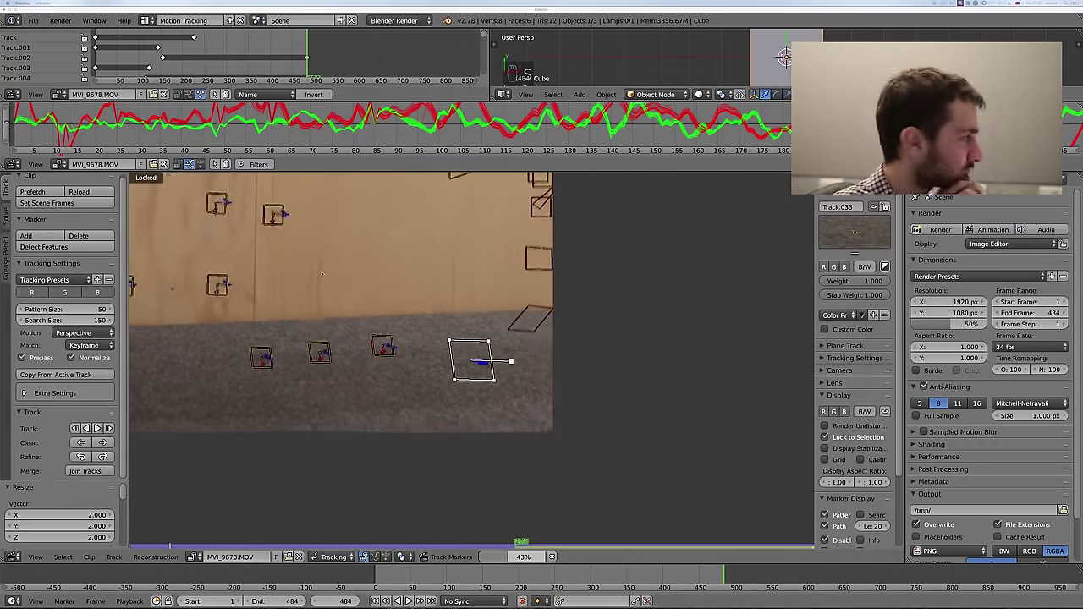
- Add further markers on the bench cushion, including one at about (0.729, 0.239), and track them backwards from frame 484
key(l)
scroll(474, 358, up, 3)
key(alt+a)
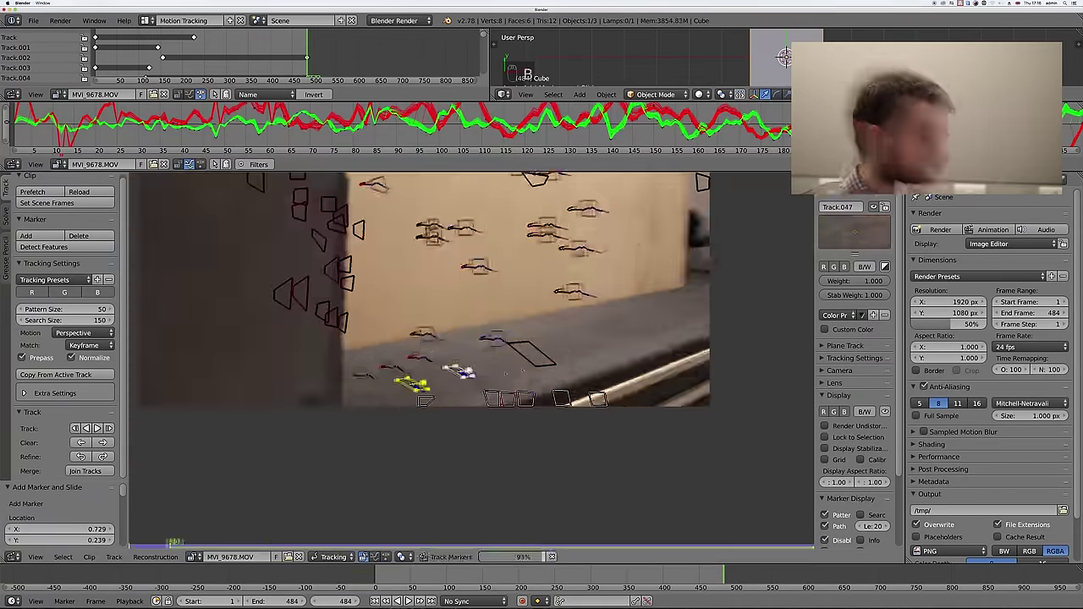
key(Escape)
key(l)
key(shift+ctrl+t)
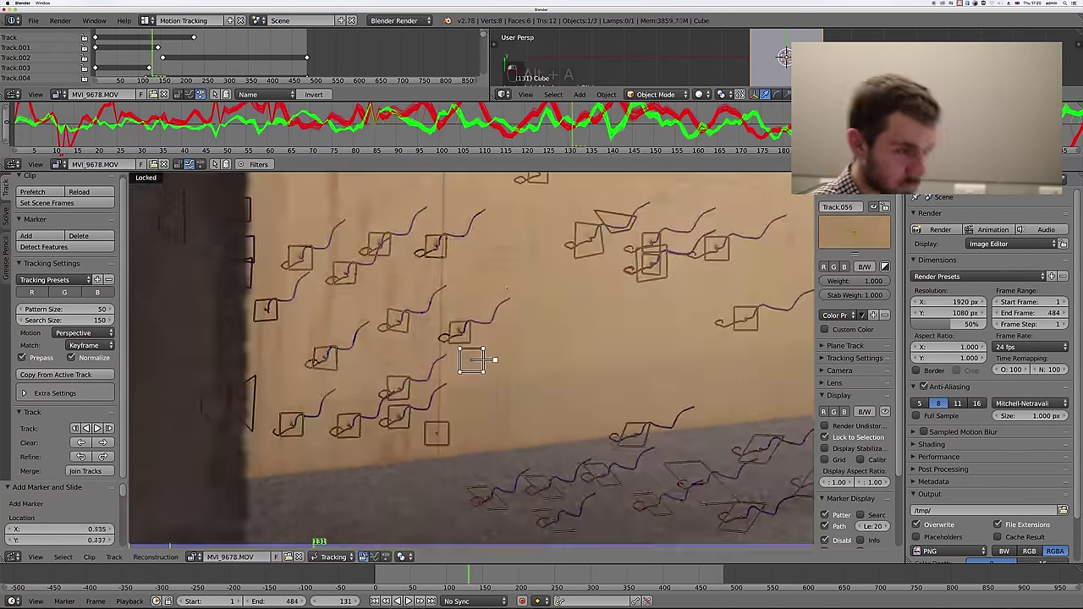
- Play and scrub through the clip between about frames 115 and 187 to check all panel and bench tracks
key(Escape)
key(alt+a)
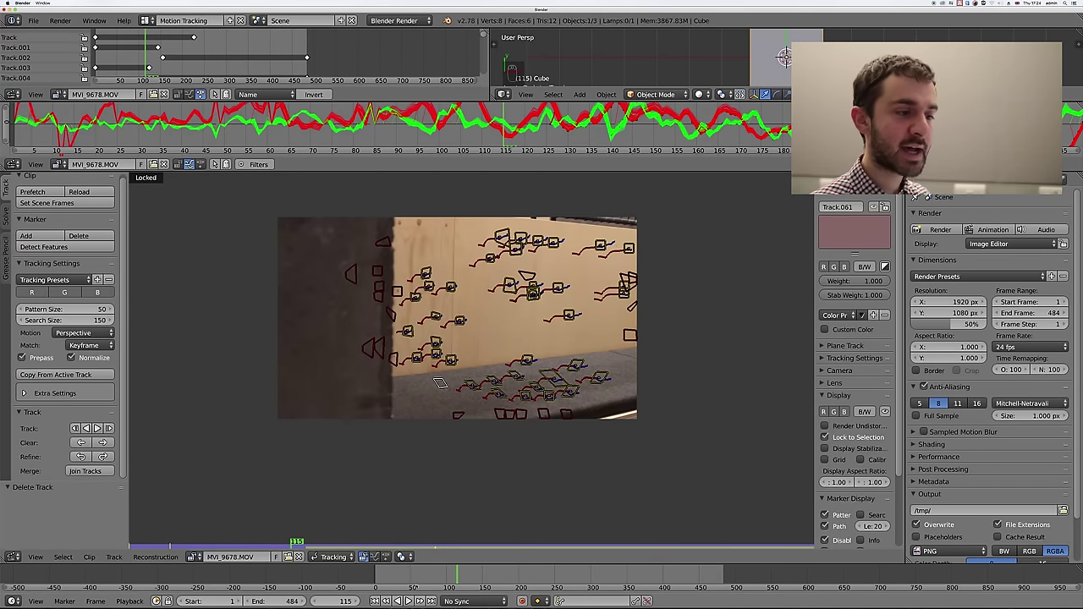
click(439, 575)
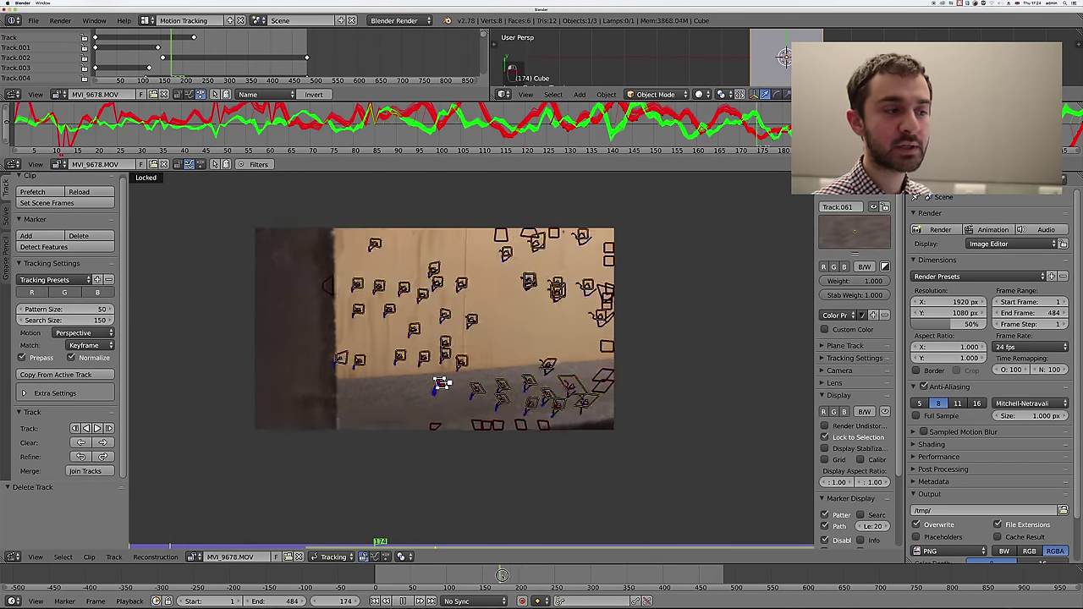
key(alt+a)
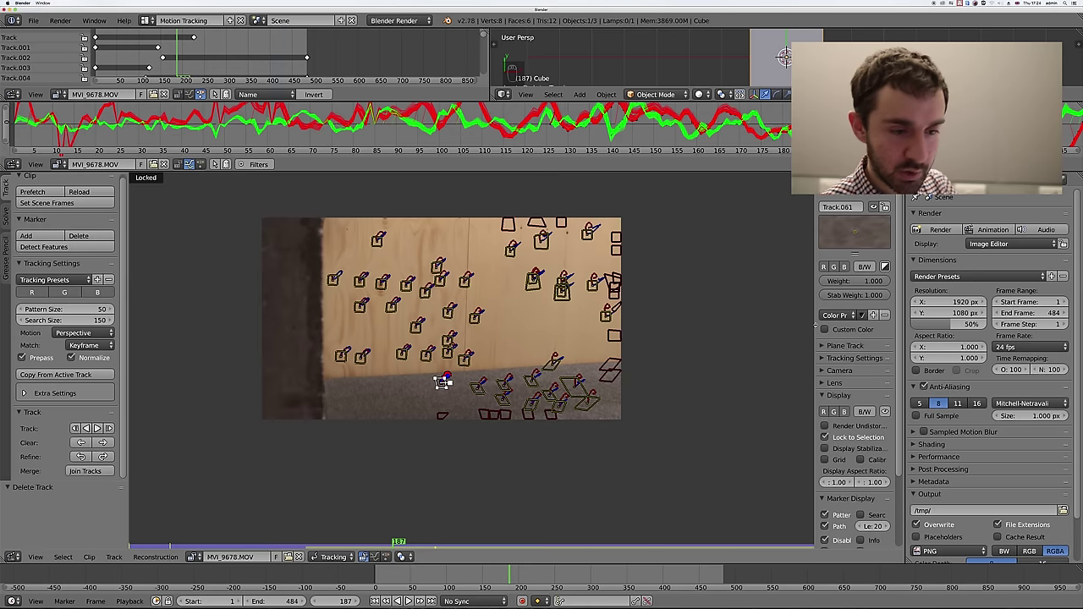
- Apply the Canon APS-C camera preset to the clip's camera data
scroll(846, 381, down, 4)
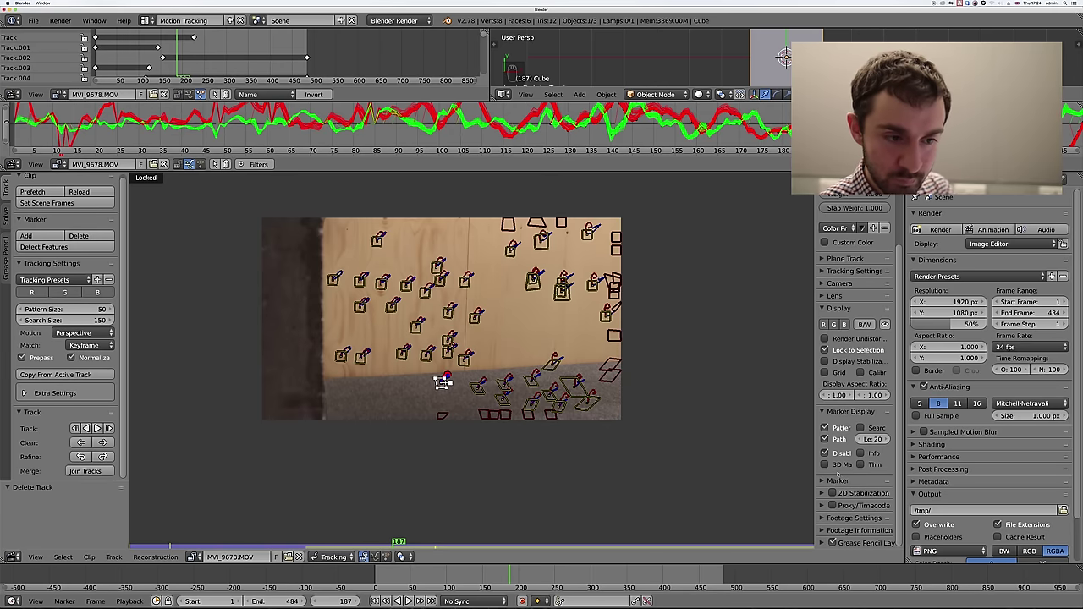
click(836, 283)
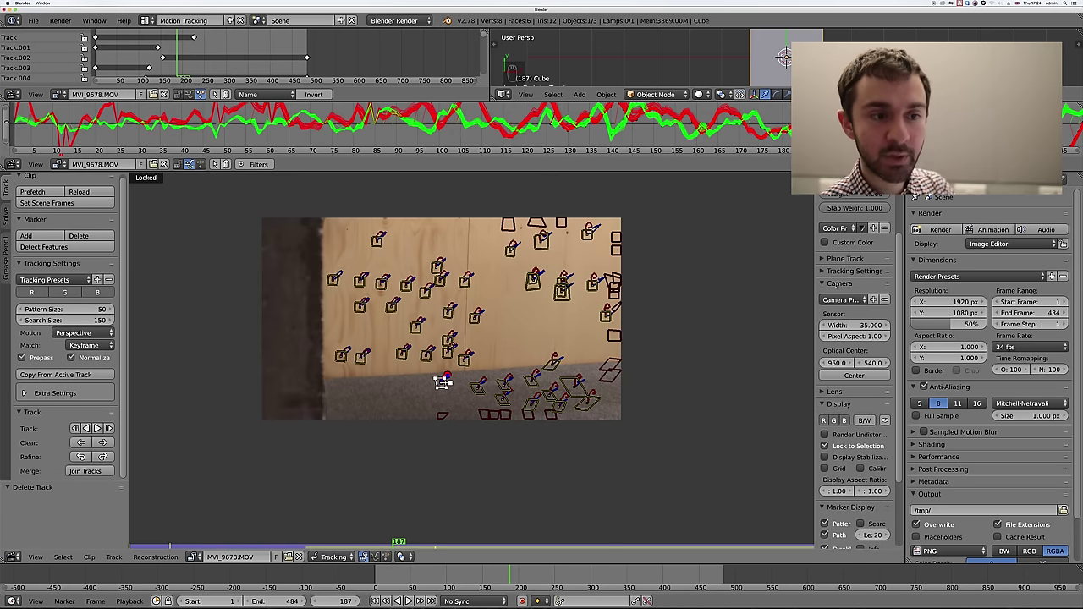
click(844, 300)
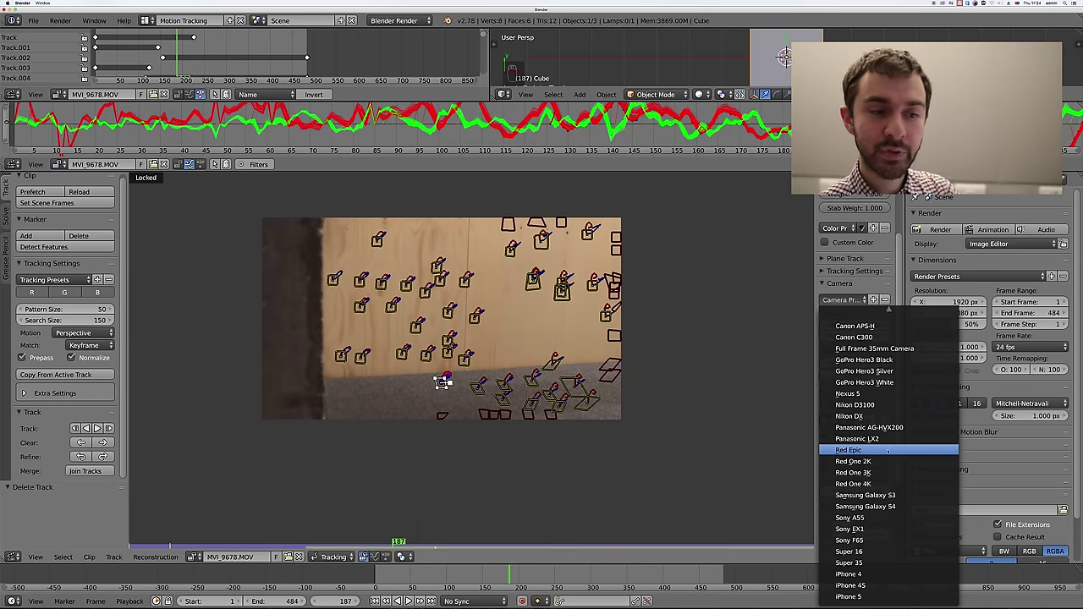
scroll(888, 451, up, 20)
scroll(885, 396, up, 20)
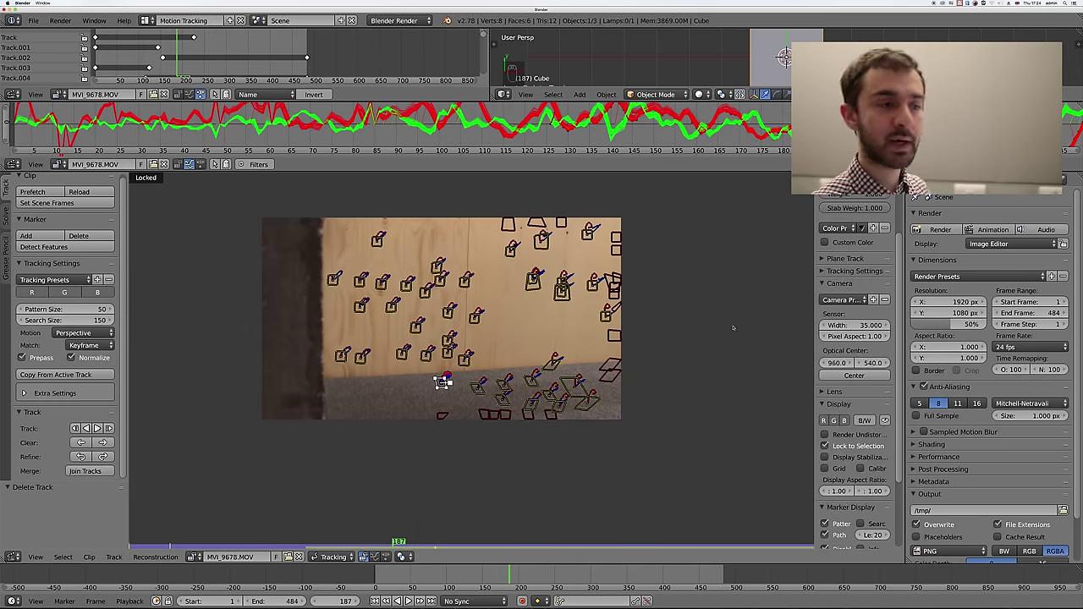
scroll(862, 262, down, 1)
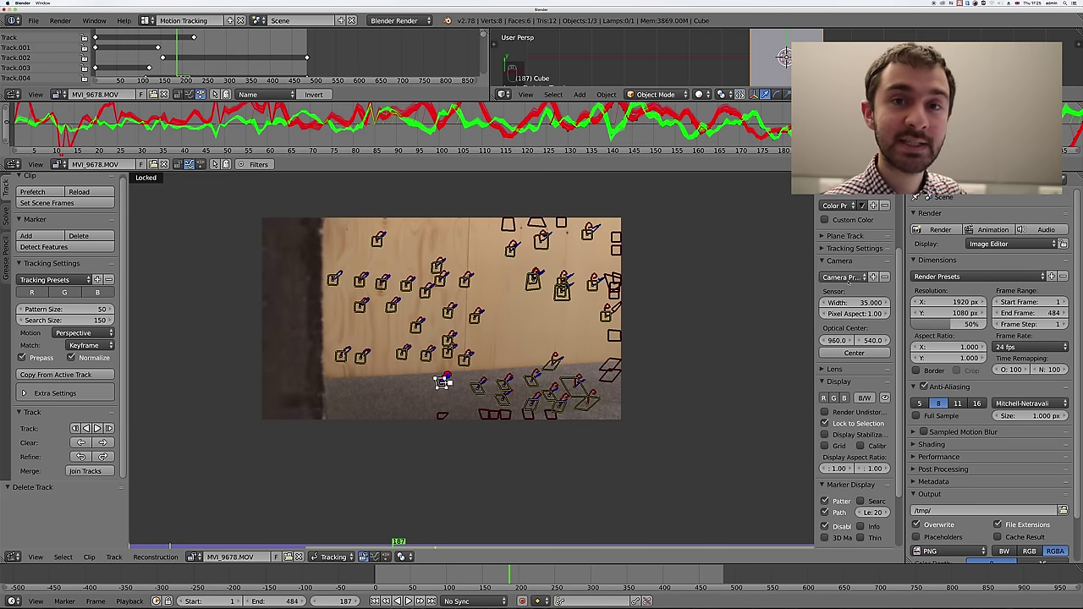
click(846, 277)
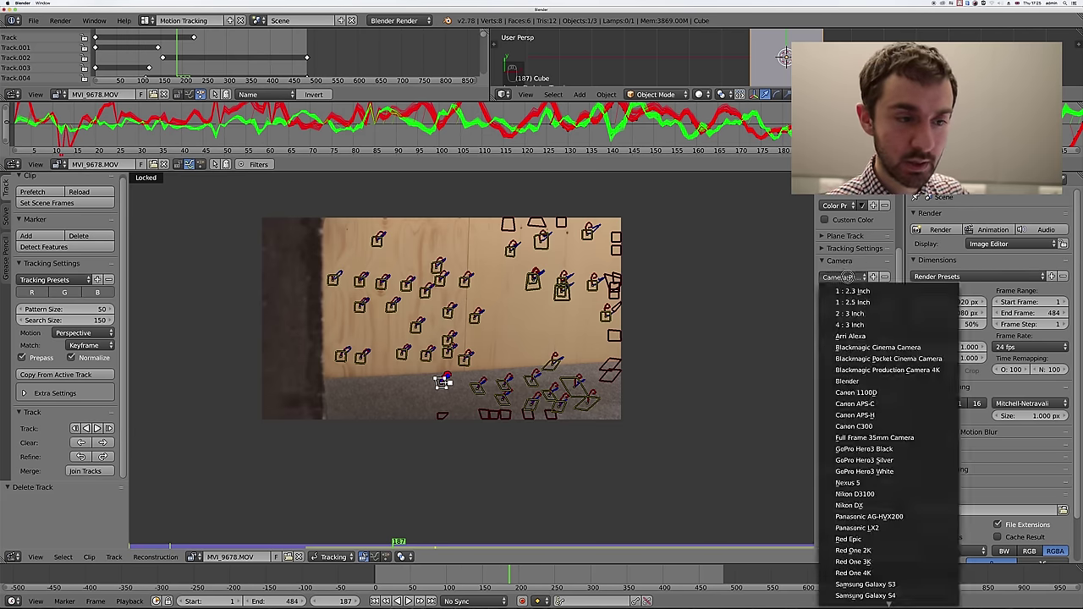
click(855, 404)
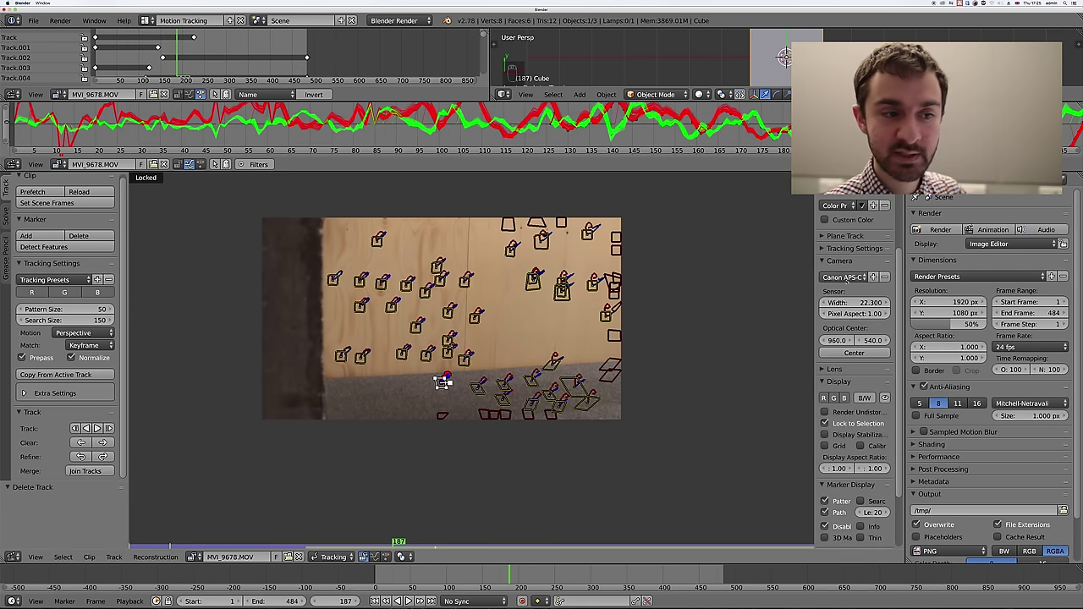
- Set the clip camera's focal length to 24 mm in the lens settings
click(834, 369)
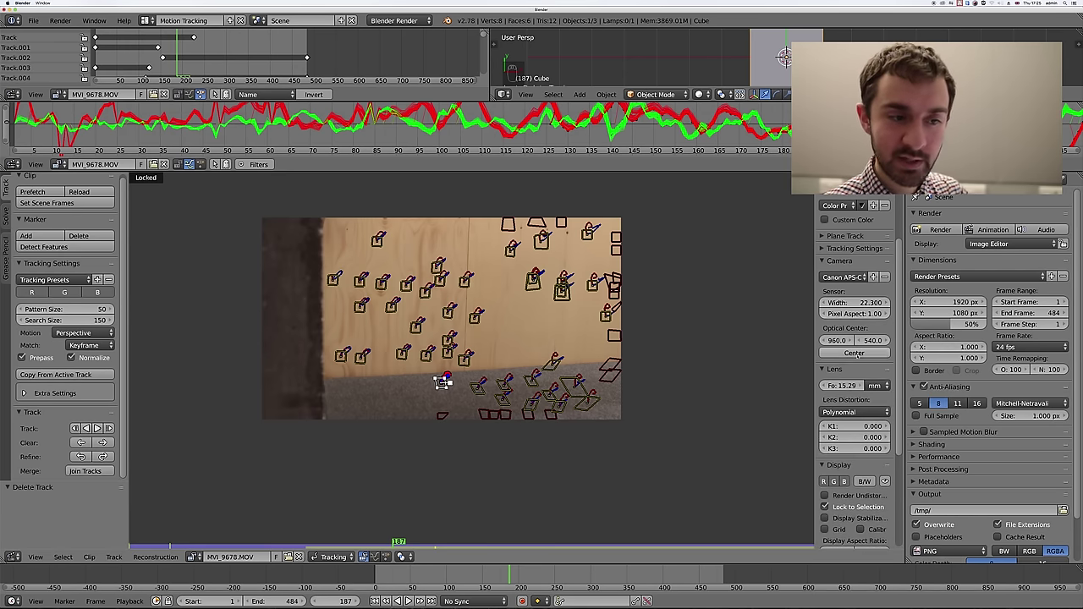
scroll(856, 353, down, 1)
click(842, 352)
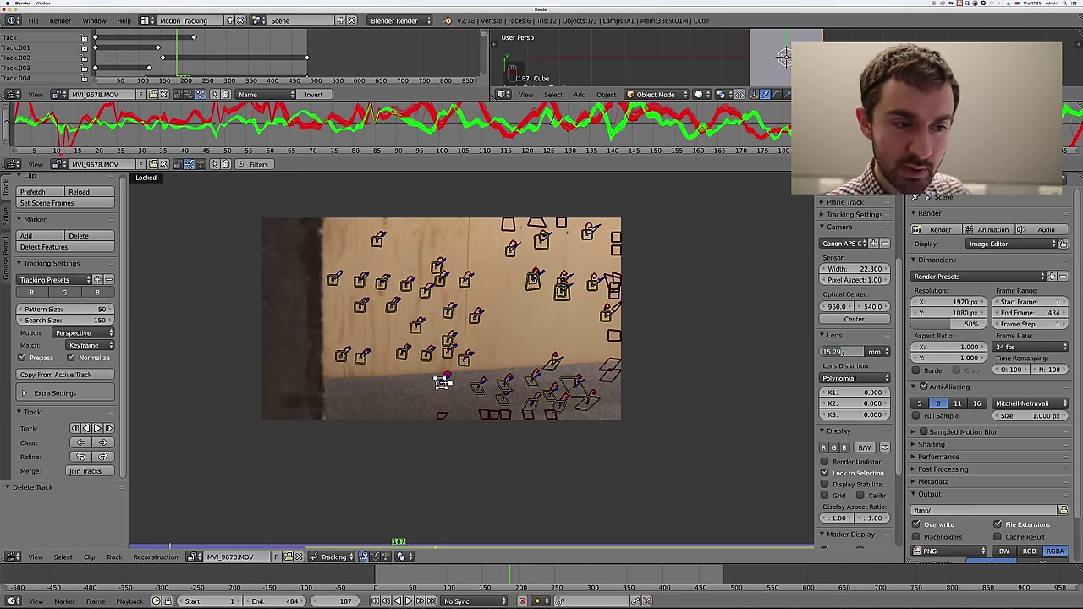
text(24)
key(Return)
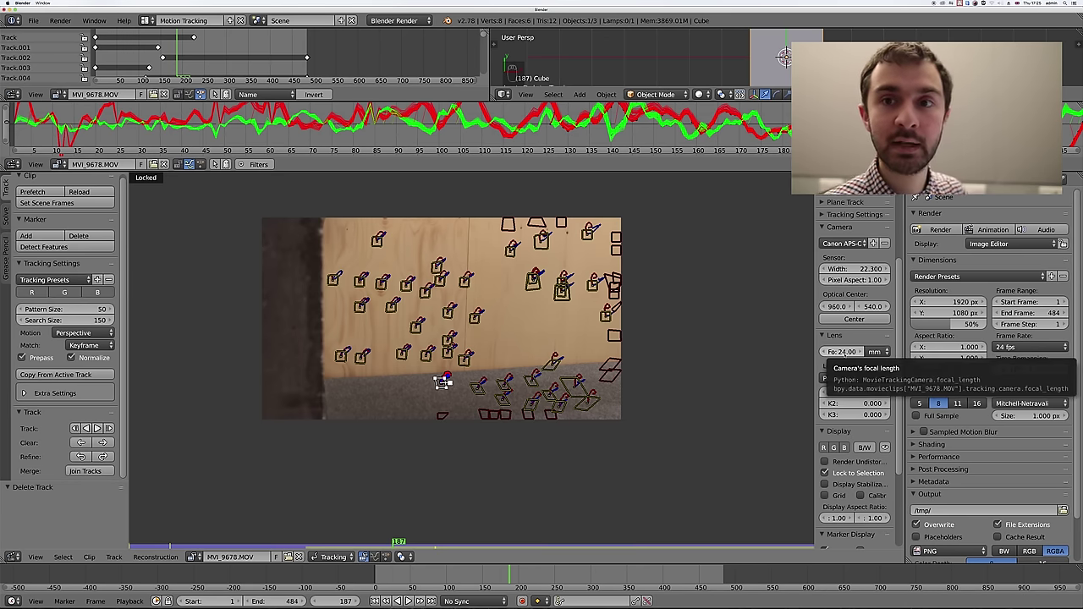
scroll(851, 353, down, 1)
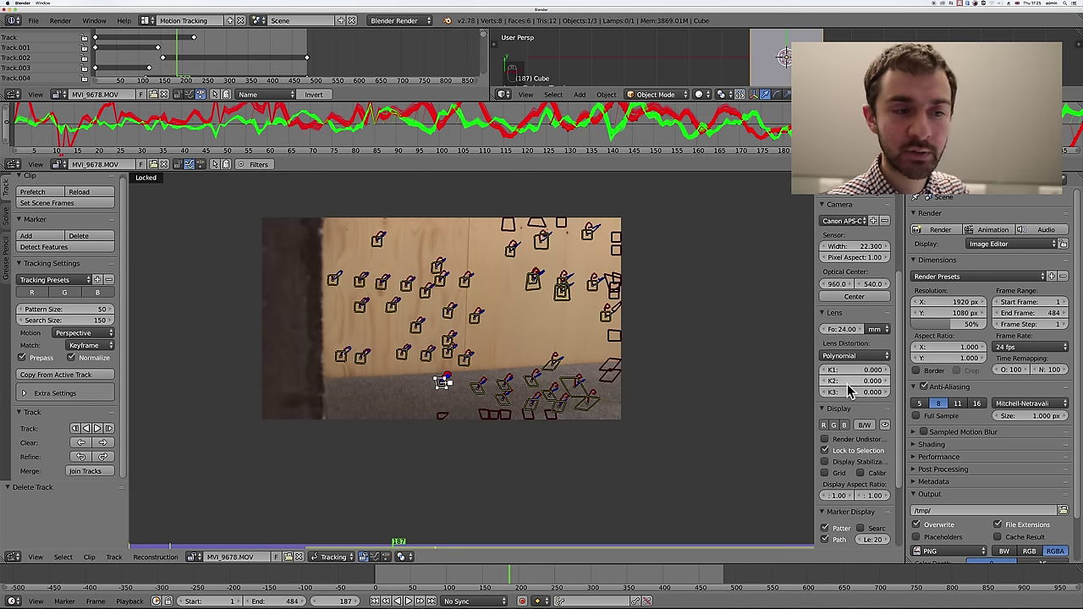
scroll(51, 254, up, 1)
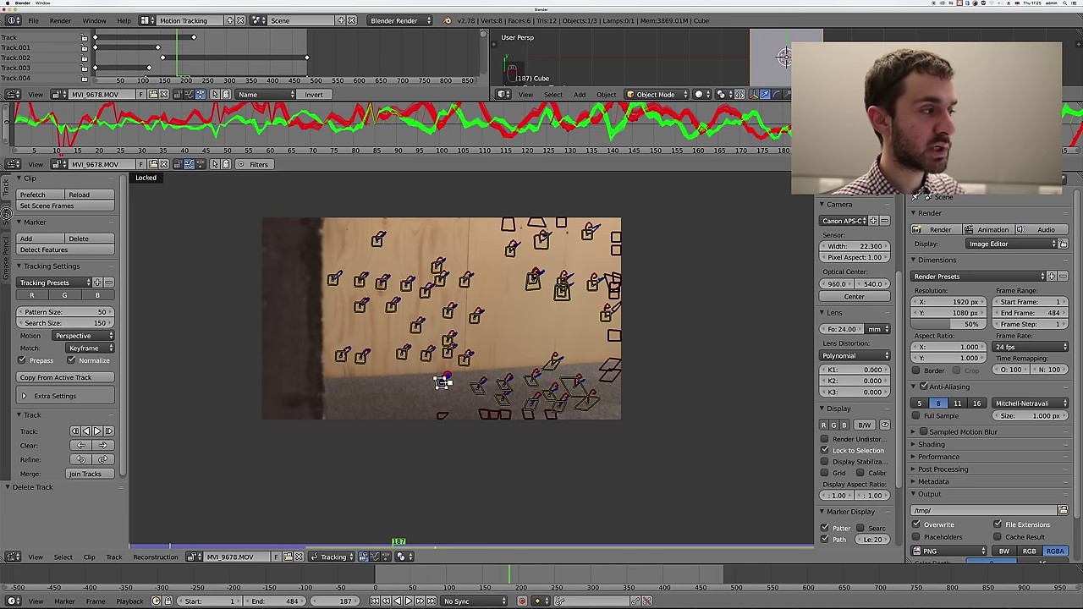
- Solve the camera motion, and enlarge the track curve graph to inspect it at frame 167
click(6, 214)
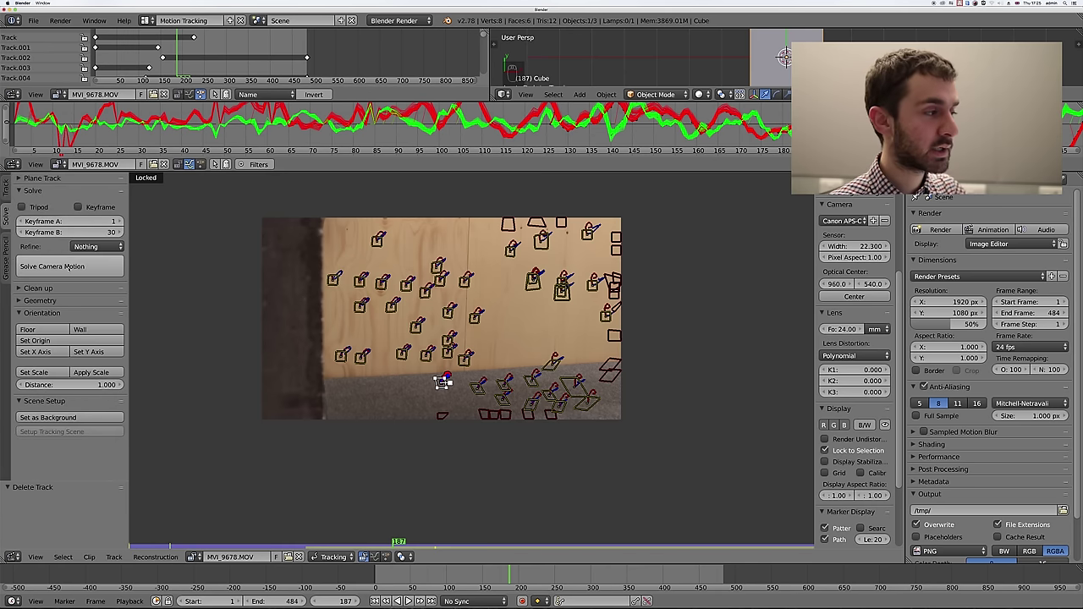
click(52, 267)
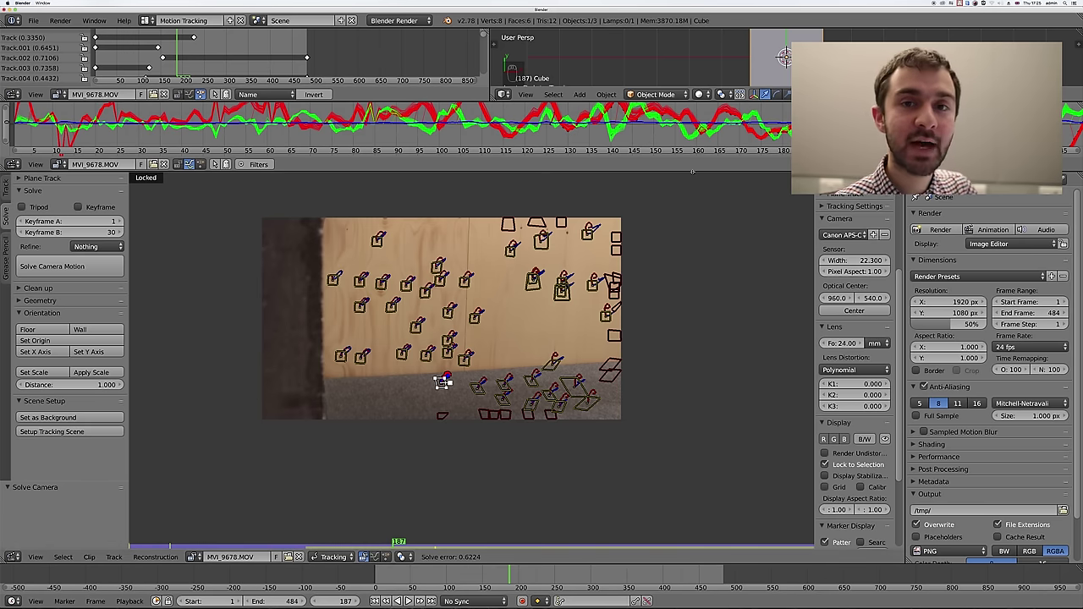
drag(692, 172, 692, 249)
click(725, 102)
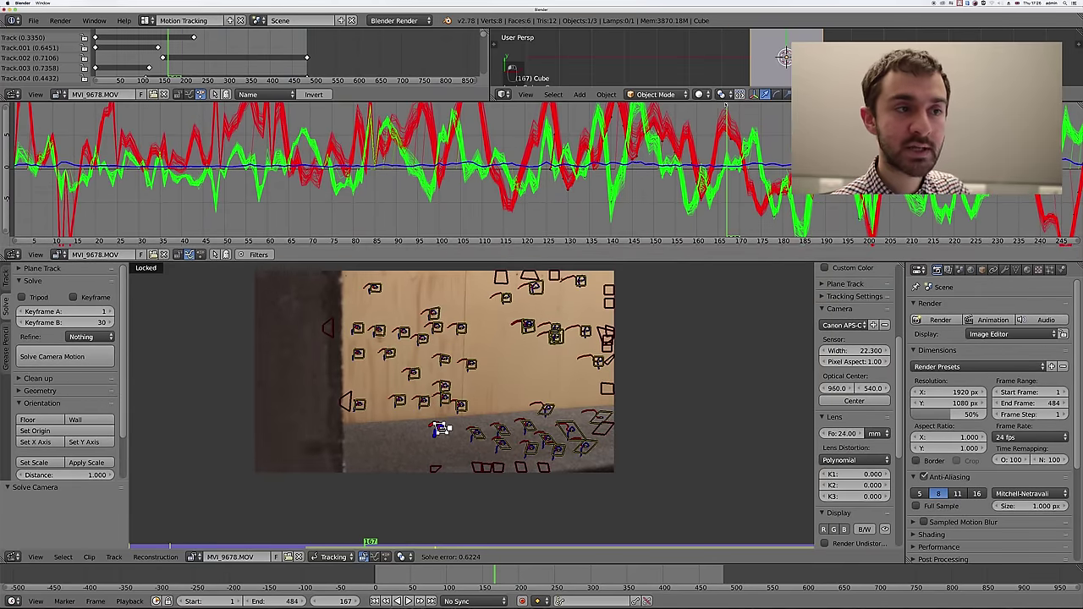
- Set up the tracking scene, and inspect the reconstructed points in an enlarged 3D view through the camera and from outside
drag(725, 100, 725, 203)
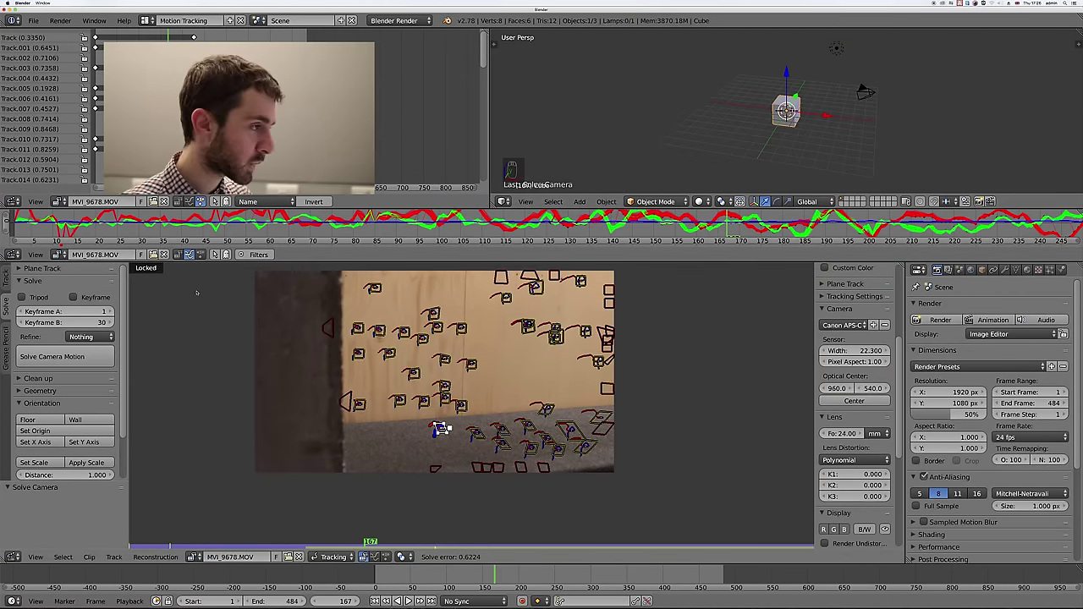
scroll(103, 406, down, 3)
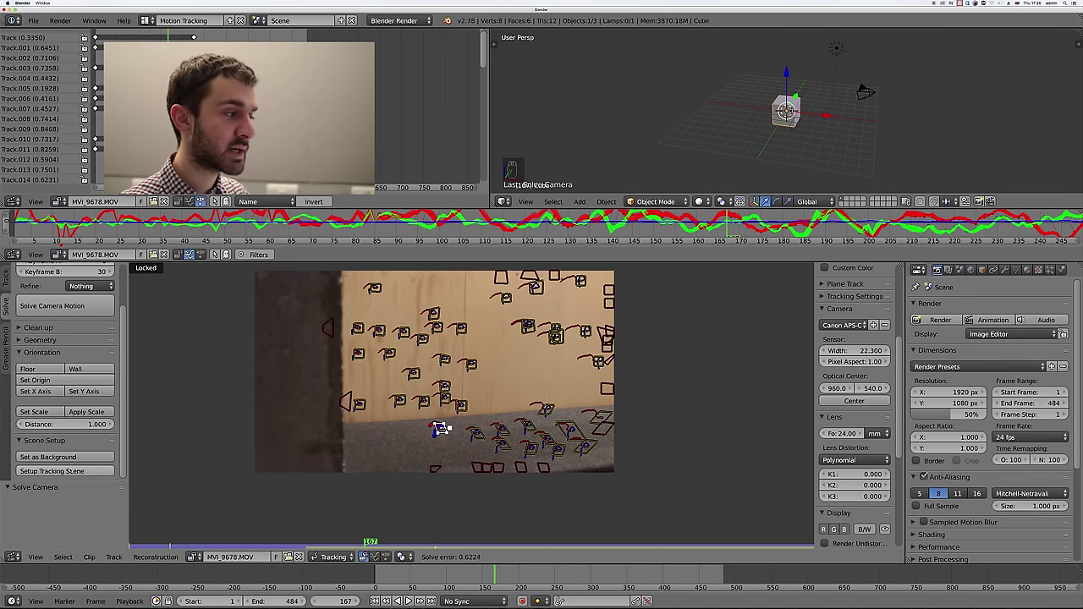
click(51, 470)
key(shift+space)
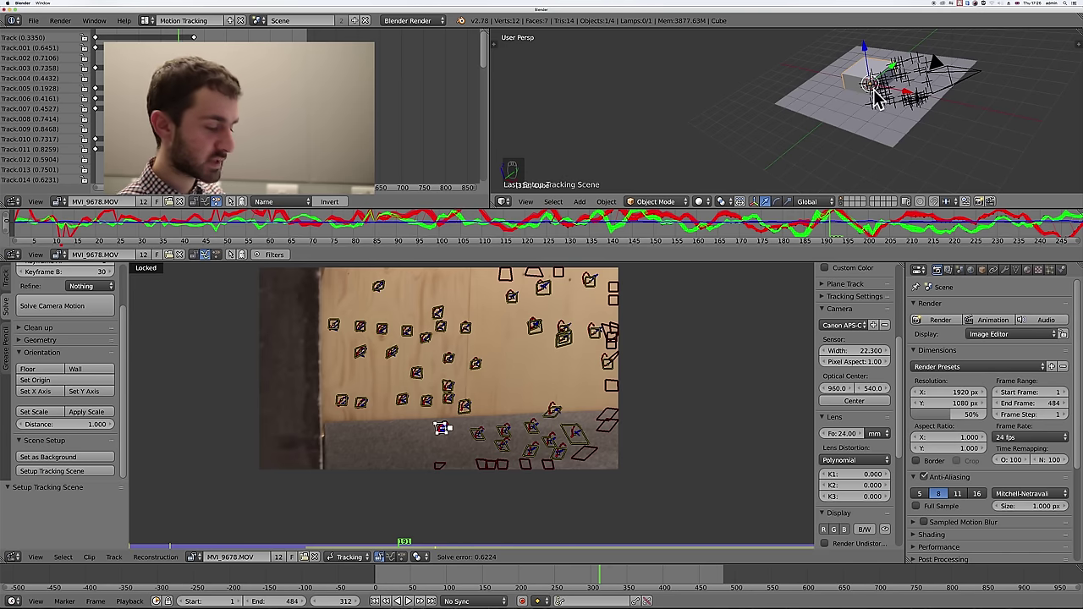
key(KP_0)
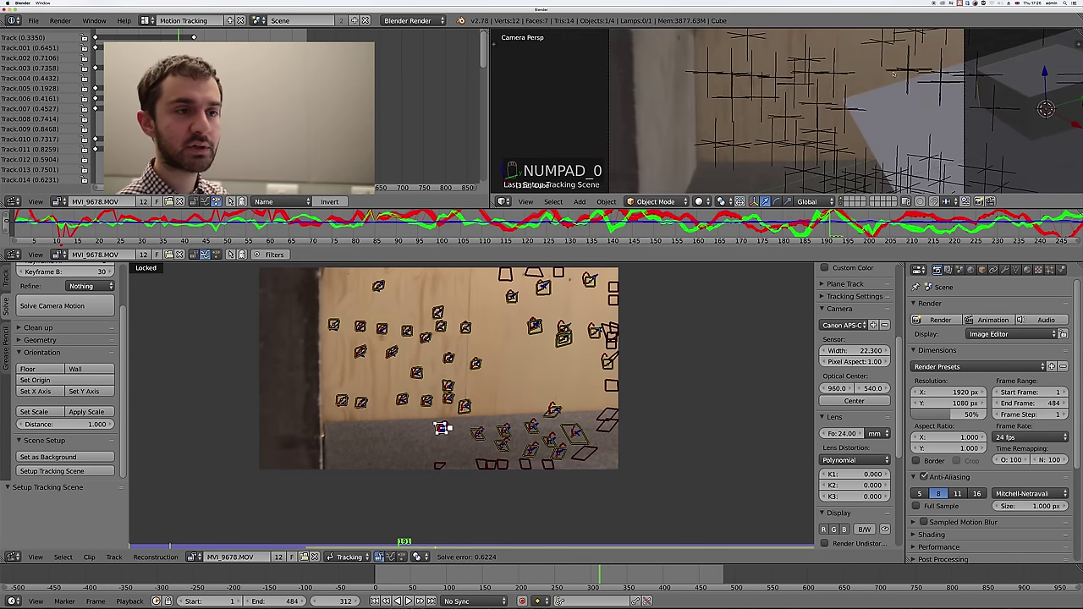
scroll(826, 98, down, 1)
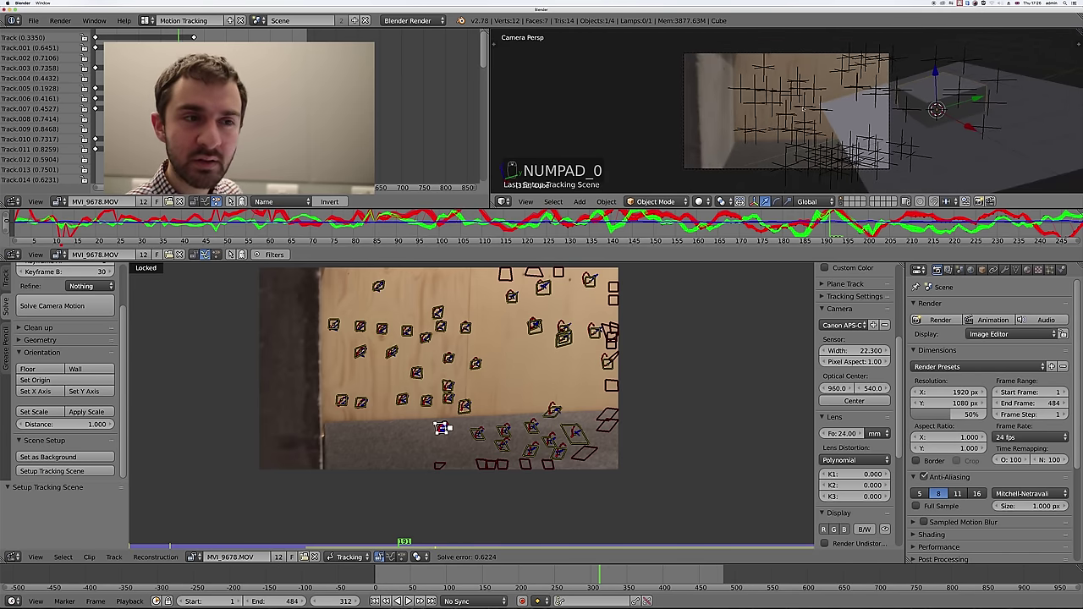
middle_drag(850, 120, 835, 119)
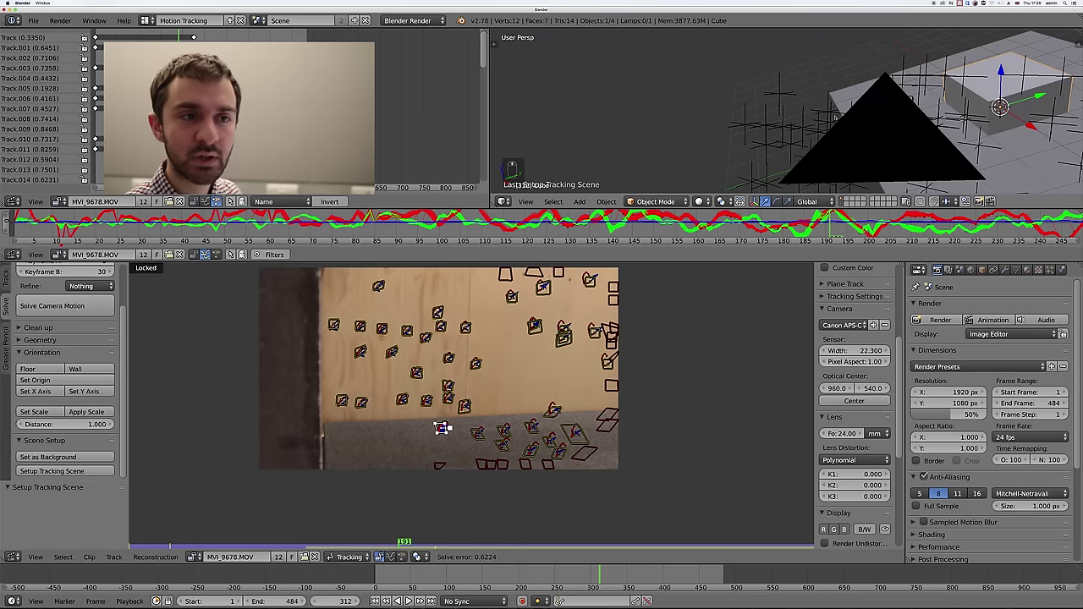
scroll(835, 119, down, 2)
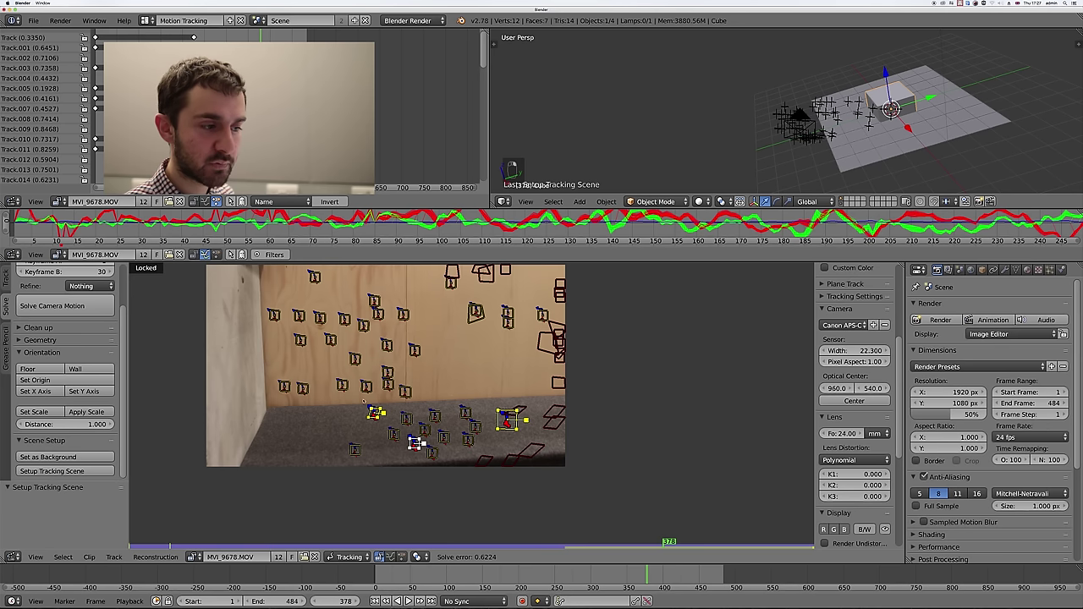
- Define the floor plane from the three selected markers on the bench cushion at frame 378
middle_drag(344, 404, 450, 390)
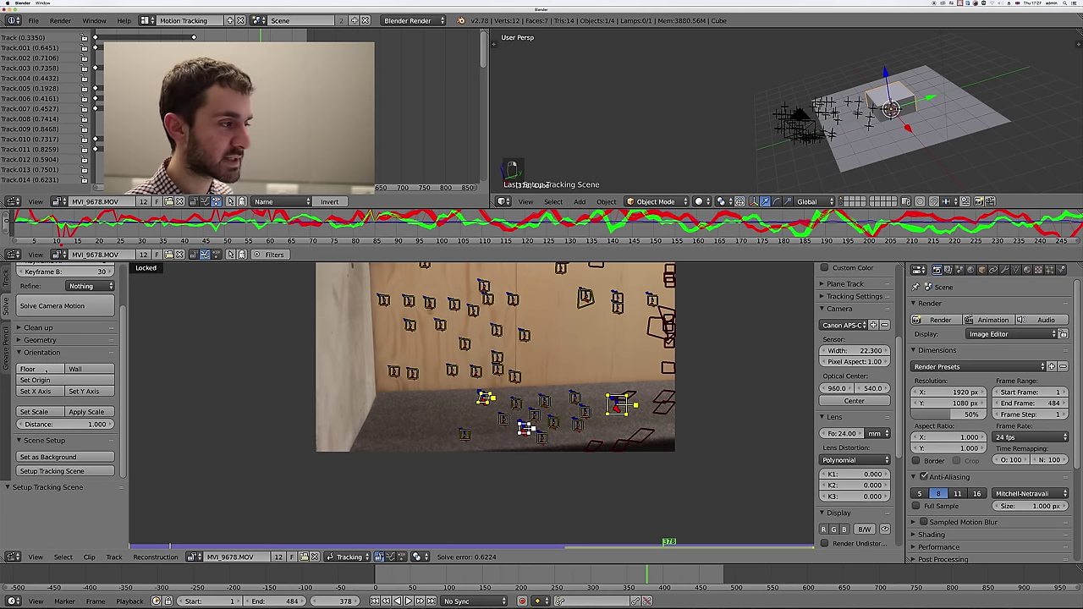
click(46, 370)
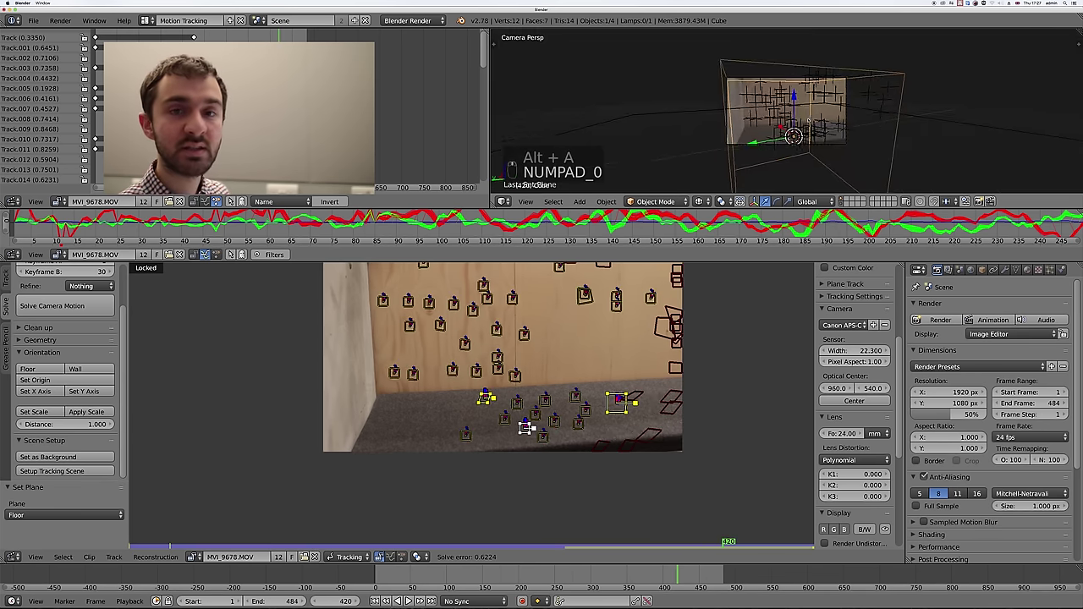
- Play the animation through the camera in a maximized 3D view to check how the tracked points and cube follow the footage
key(alt+a)
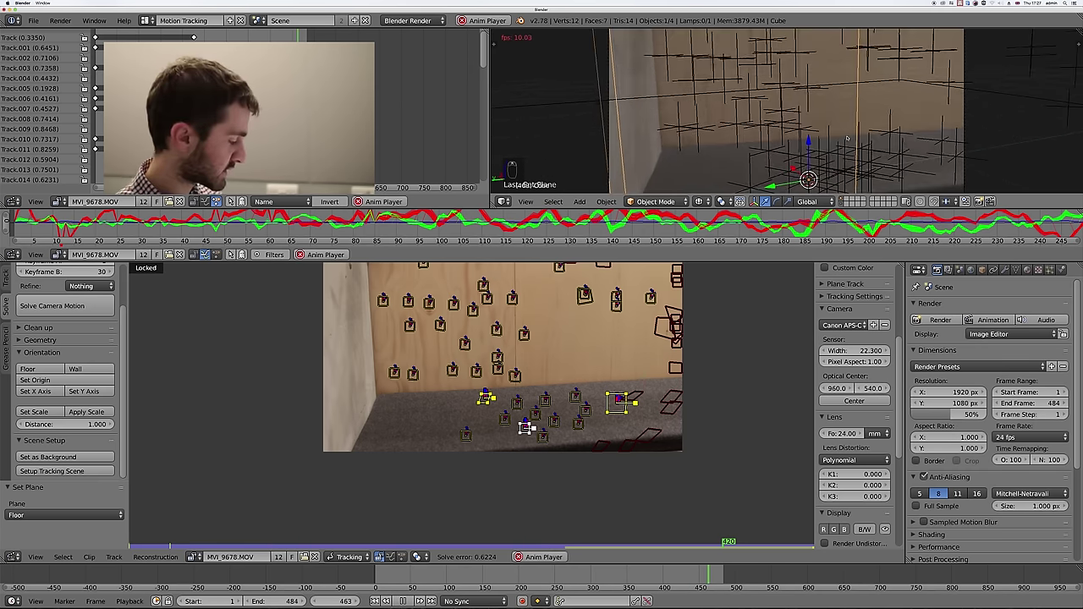
key(shift+space)
key(space)
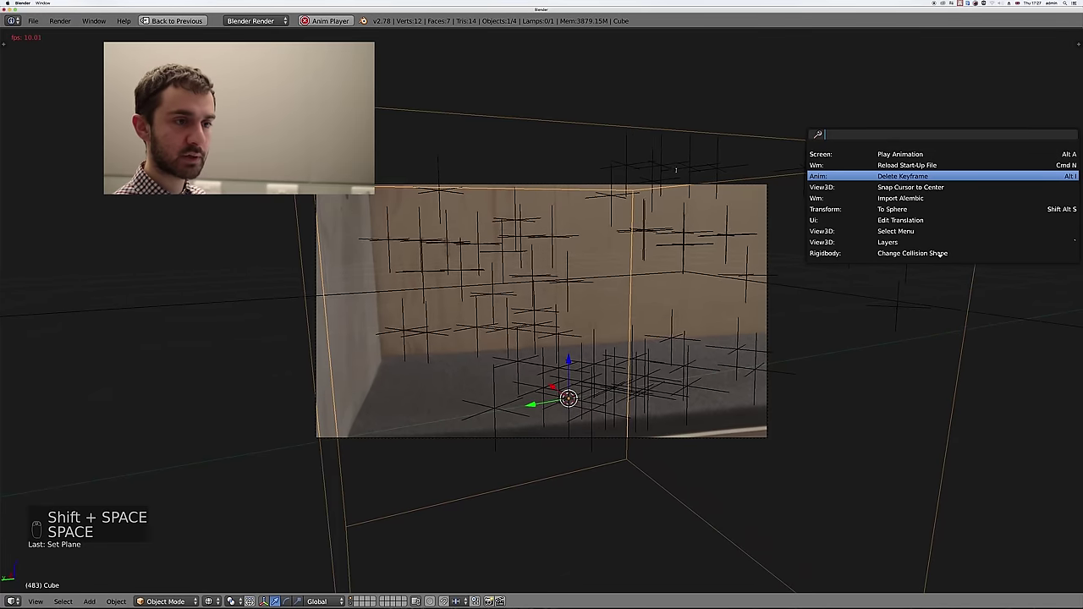
scroll(643, 239, up, 3)
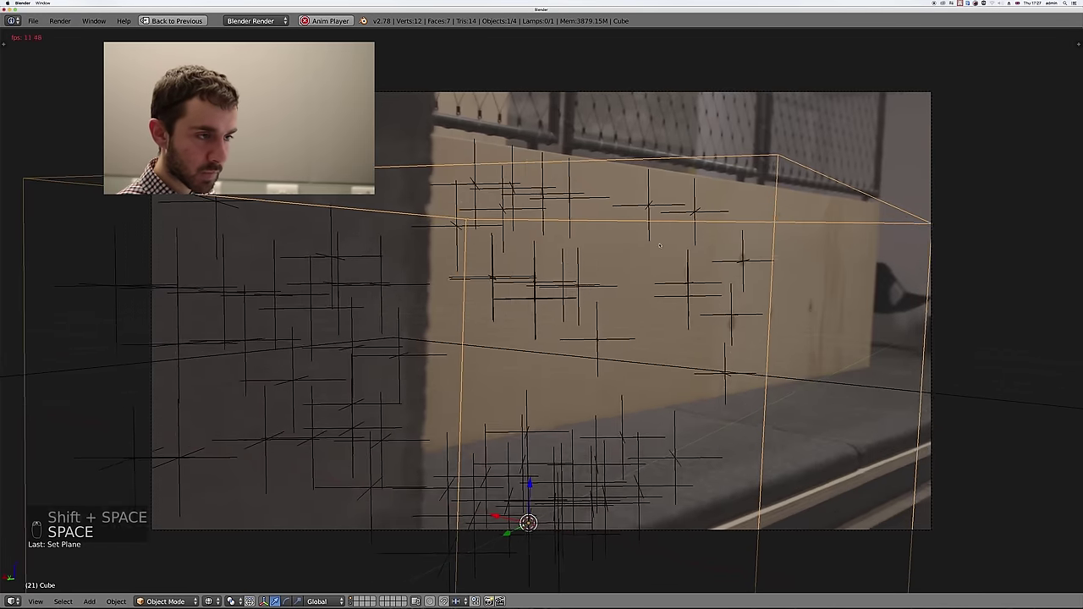
scroll(618, 246, down, 2)
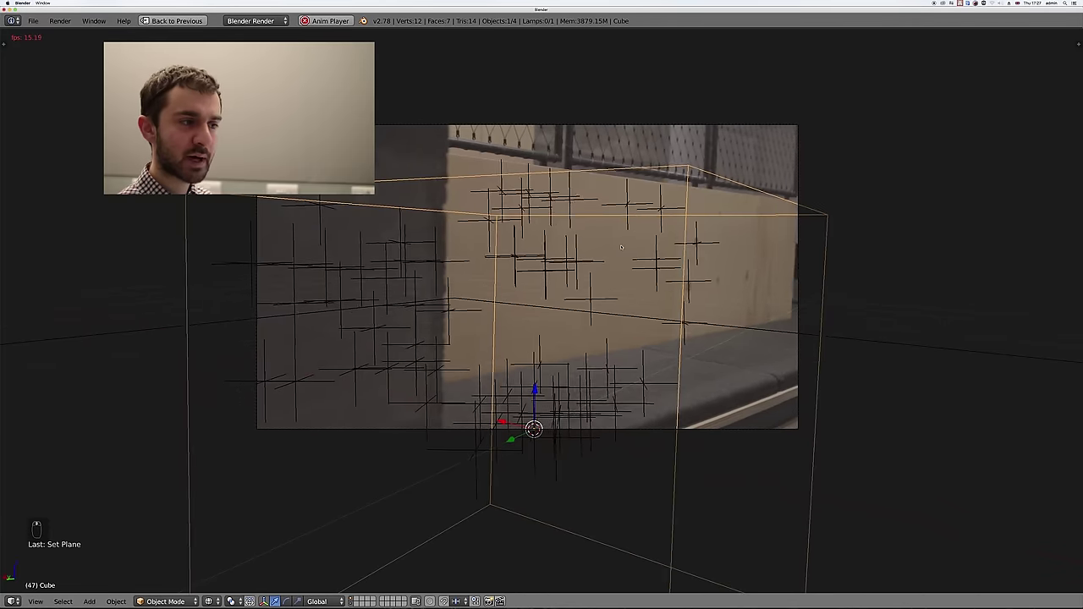
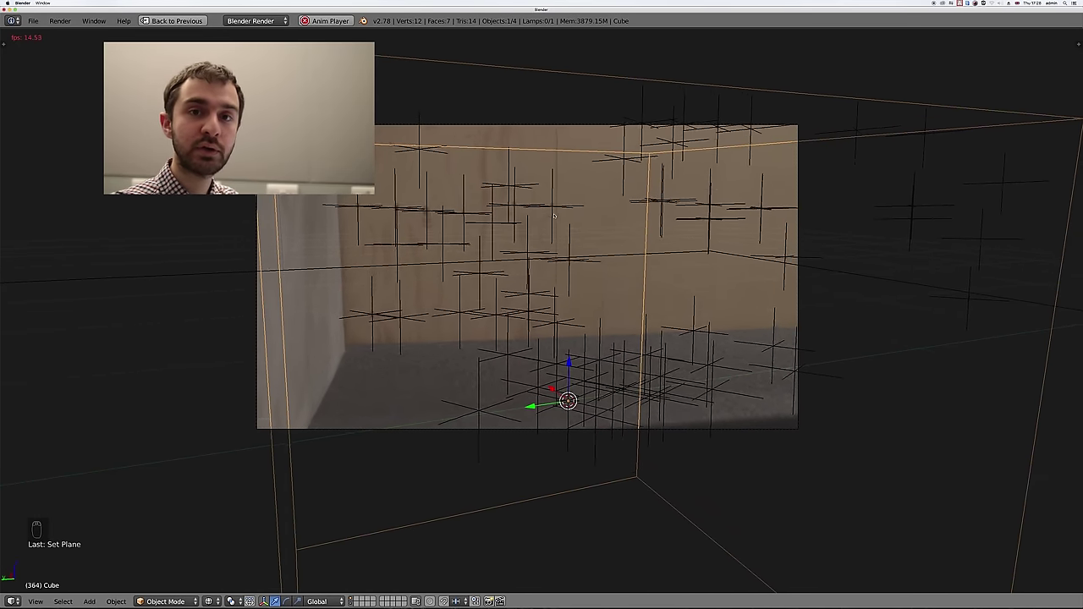
key(shift+space)
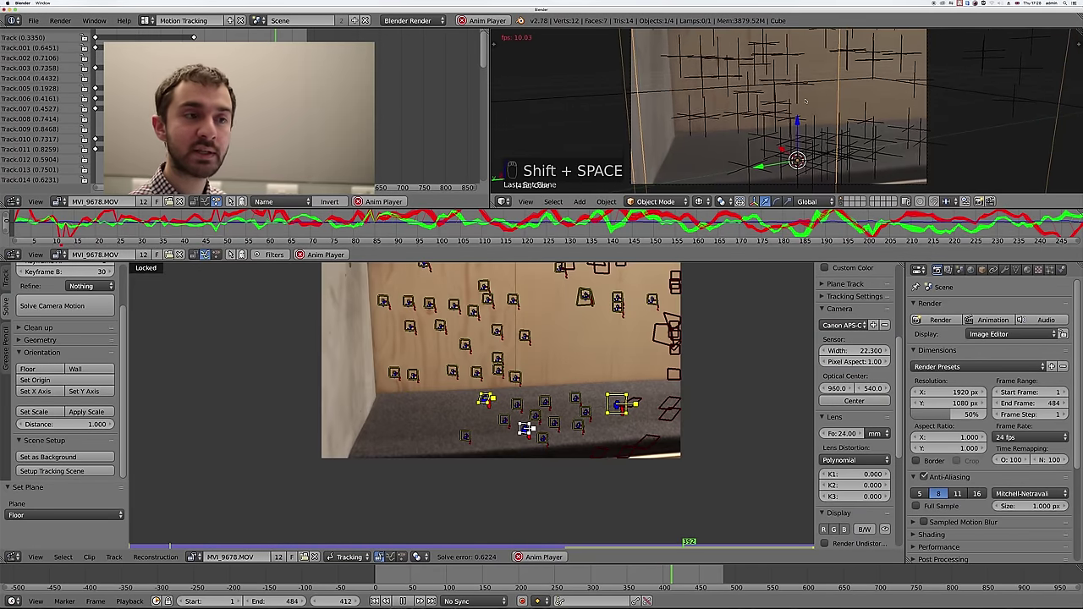
key(Escape)
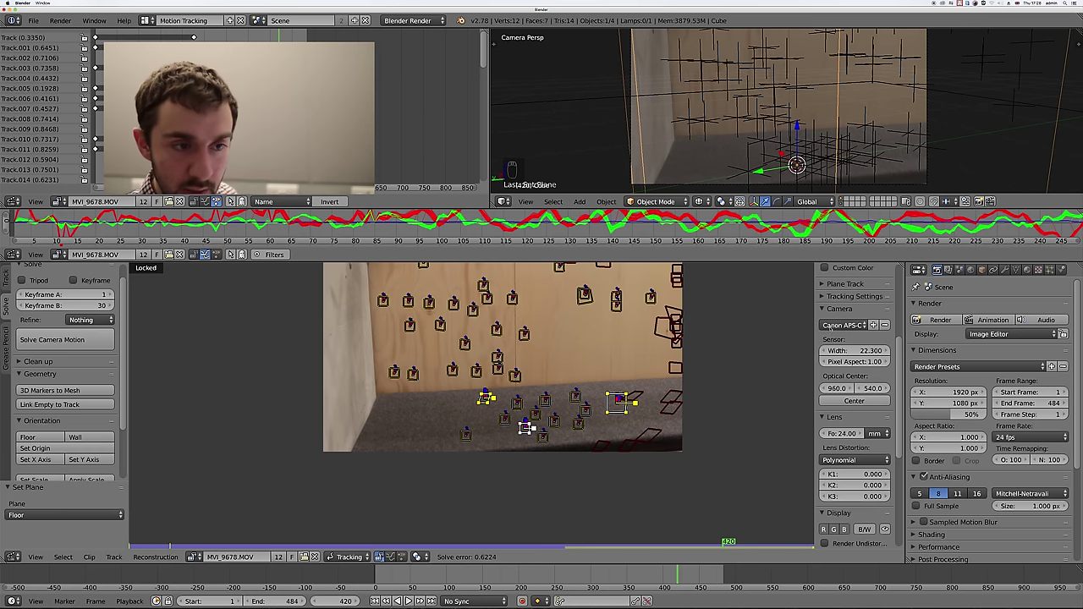
- Collapse the clip's camera settings and bring the marker display options into view
scroll(843, 342, up, 2)
click(844, 342)
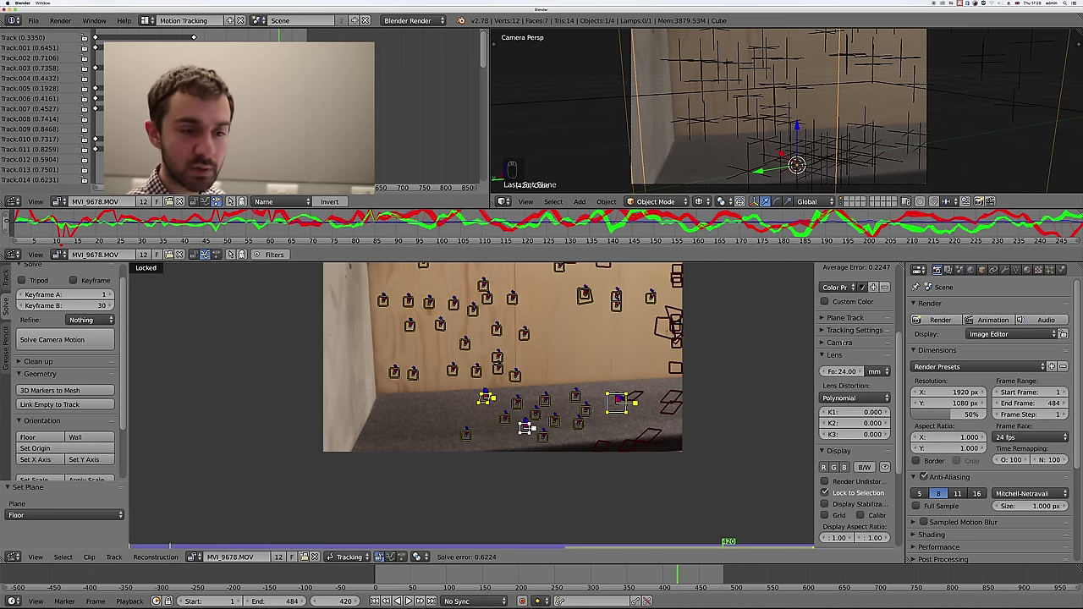
scroll(843, 342, down, 5)
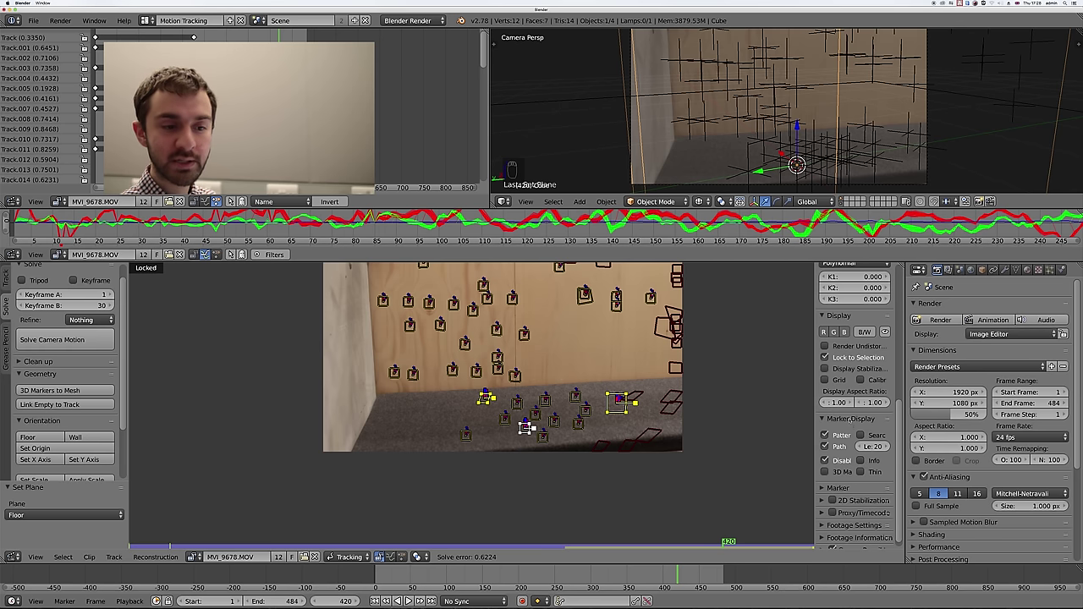
- Turn on the marker Info display and select all tracks to inspect their average errors
click(861, 460)
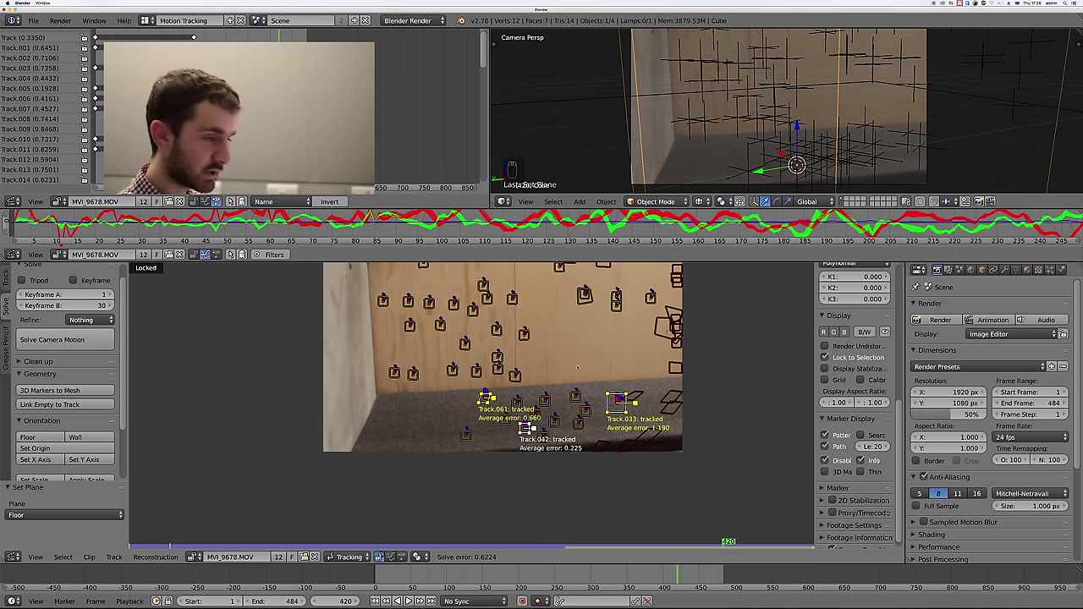
key(a)
key(a)
scroll(474, 406, up, 5)
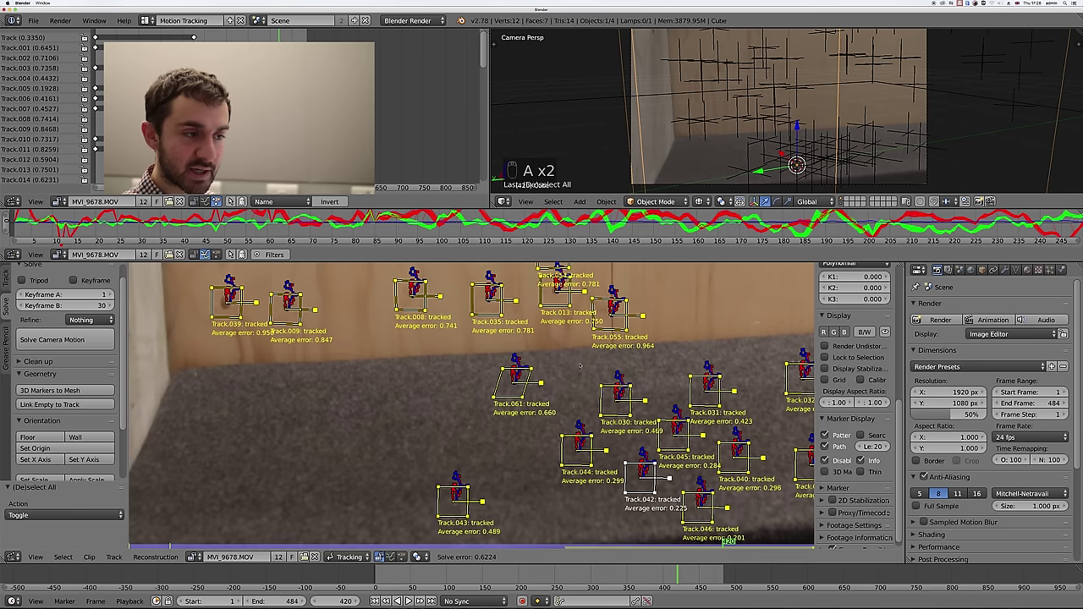
scroll(472, 365, up, 3)
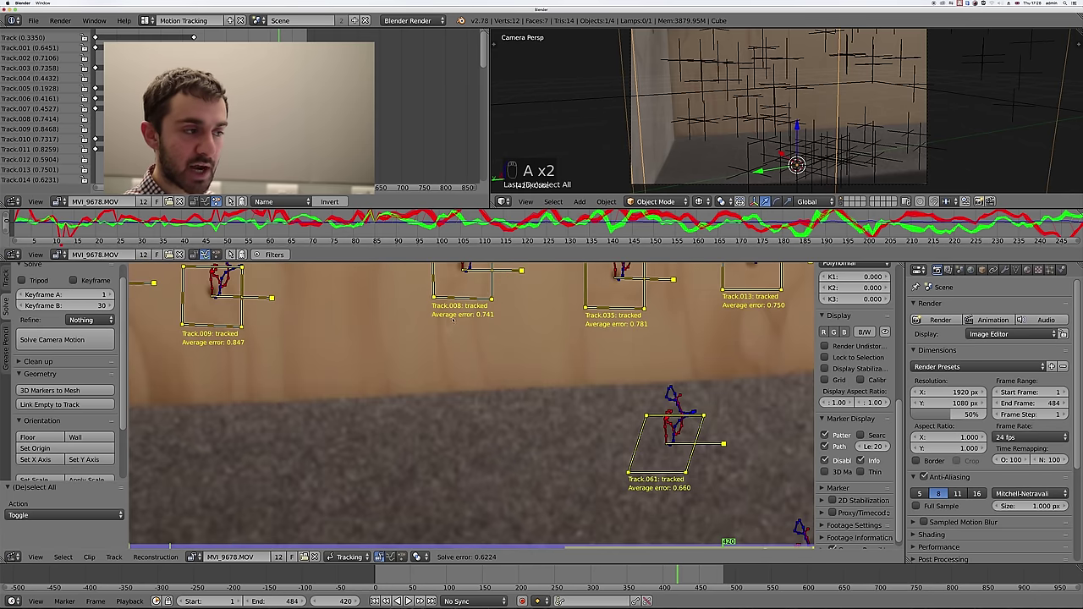
scroll(631, 366, down, 4)
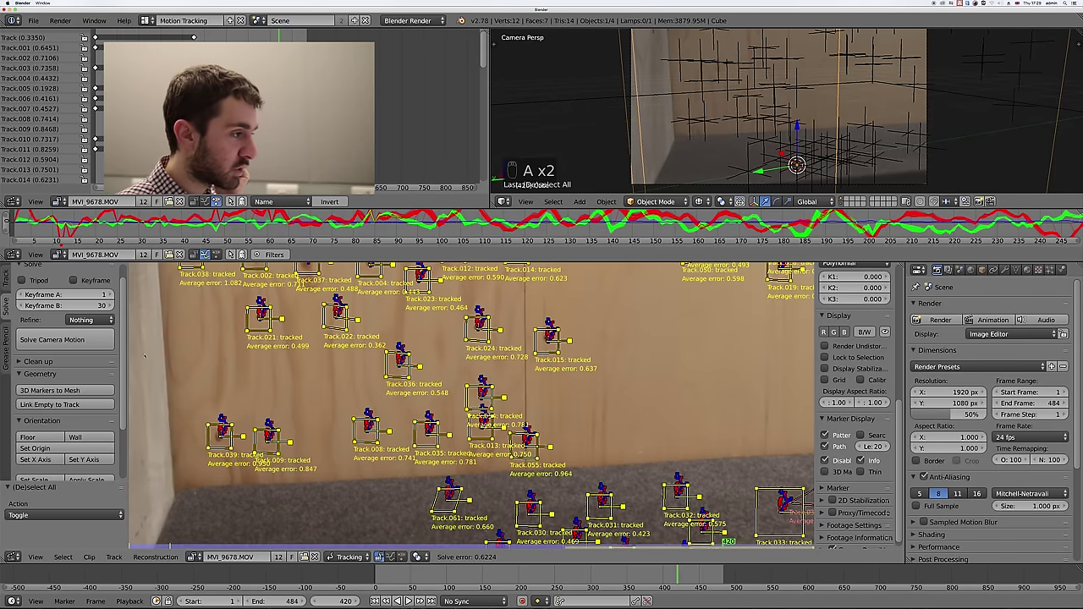
- Set the error limit for cleaning up tracks to 1.000
click(38, 361)
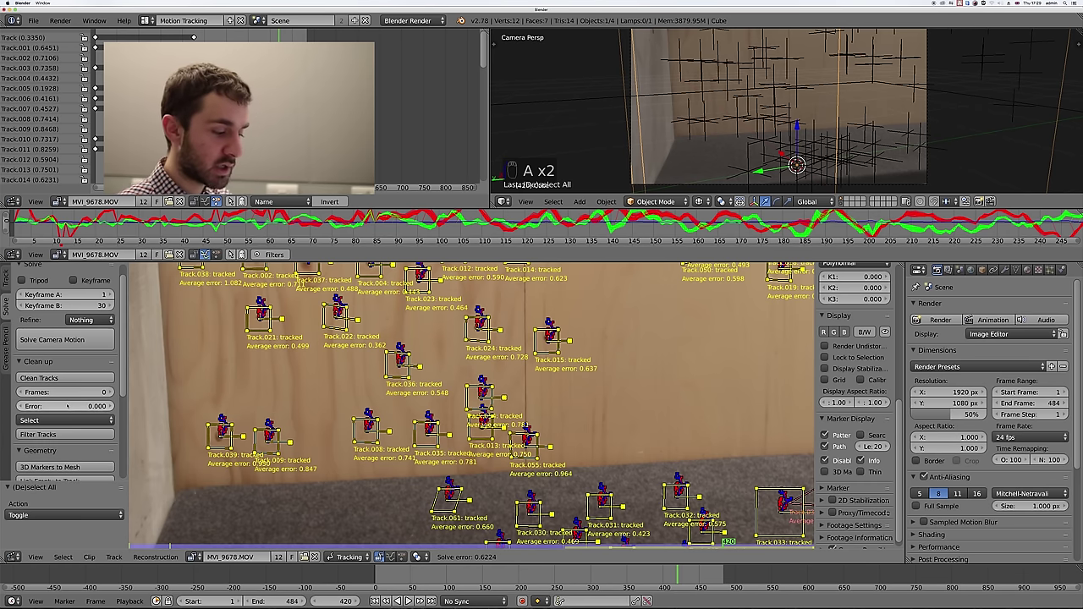
click(68, 406)
text(1)
key(Return)
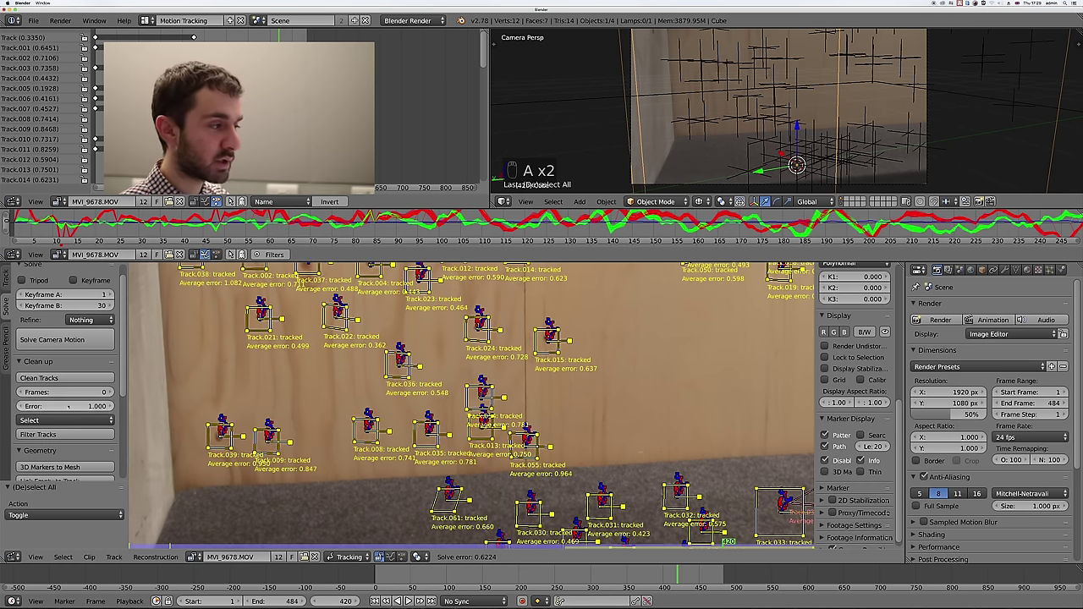
- Use Clean Tracks with the Select action to pick the tracks above the error limit and delete them
click(63, 378)
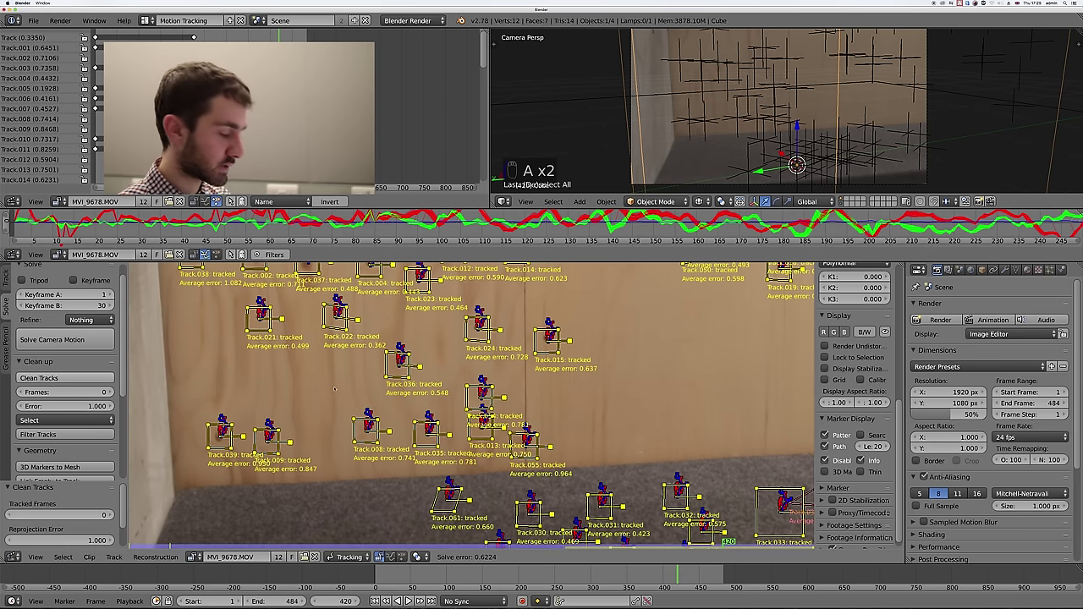
key(a)
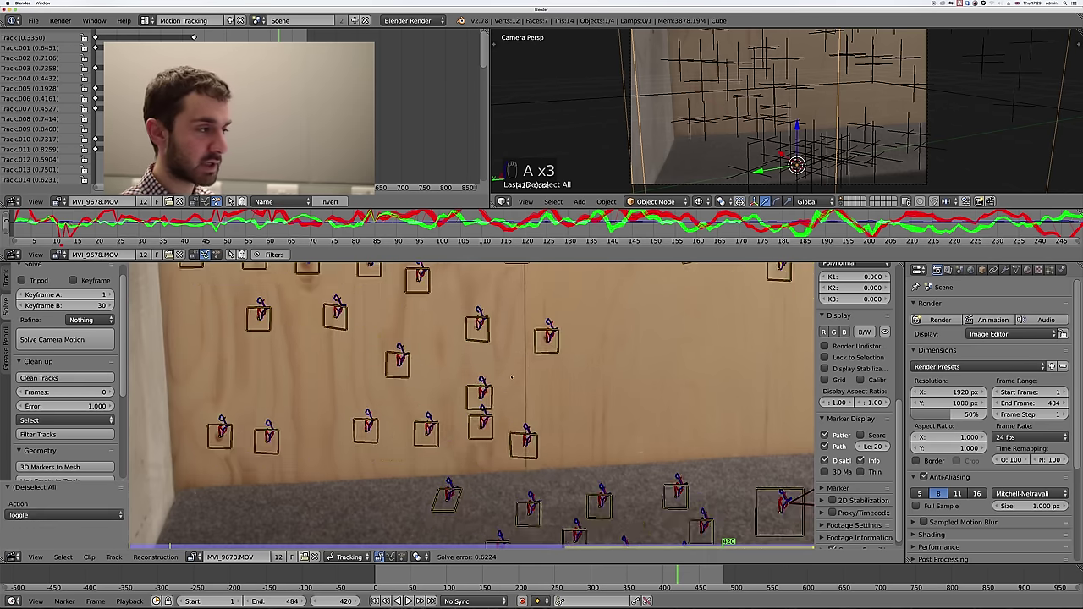
scroll(196, 372, down, 2)
click(103, 378)
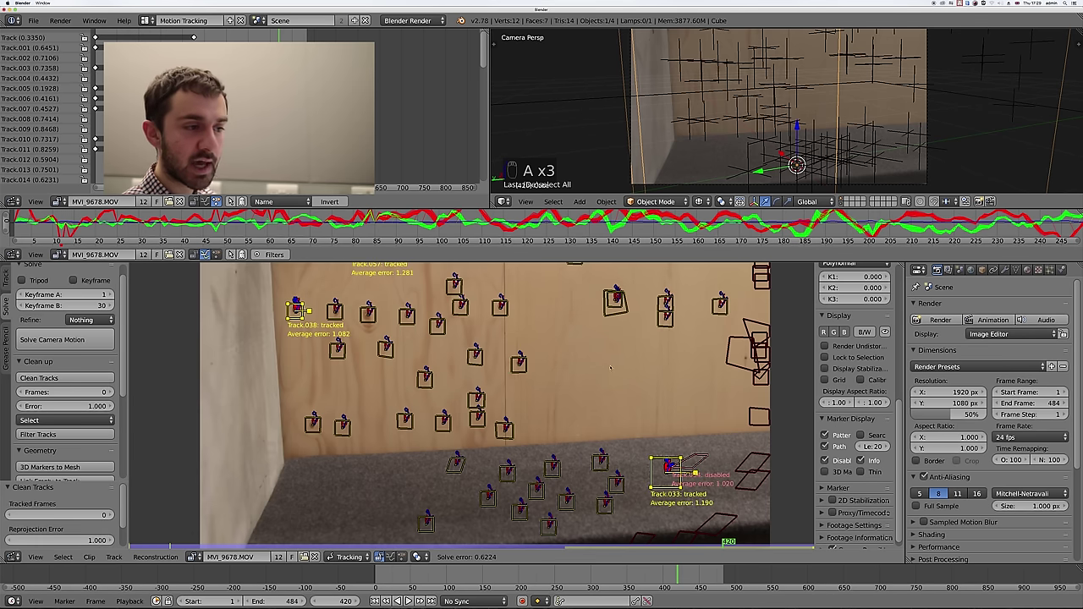
scroll(610, 367, down, 2)
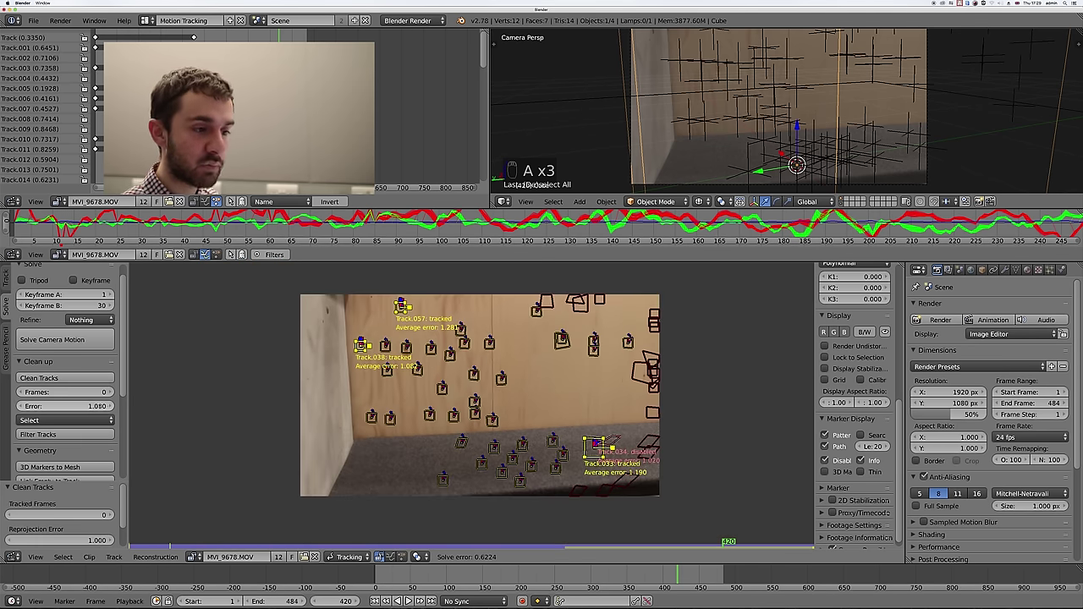
scroll(701, 419, up, 2)
scroll(709, 415, down, 1)
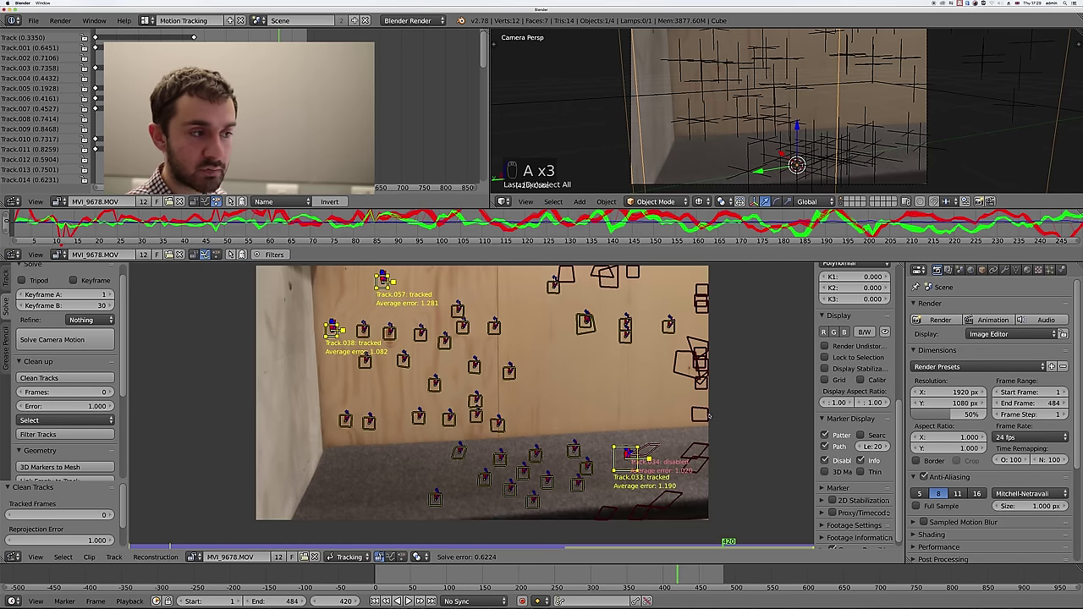
key(x)
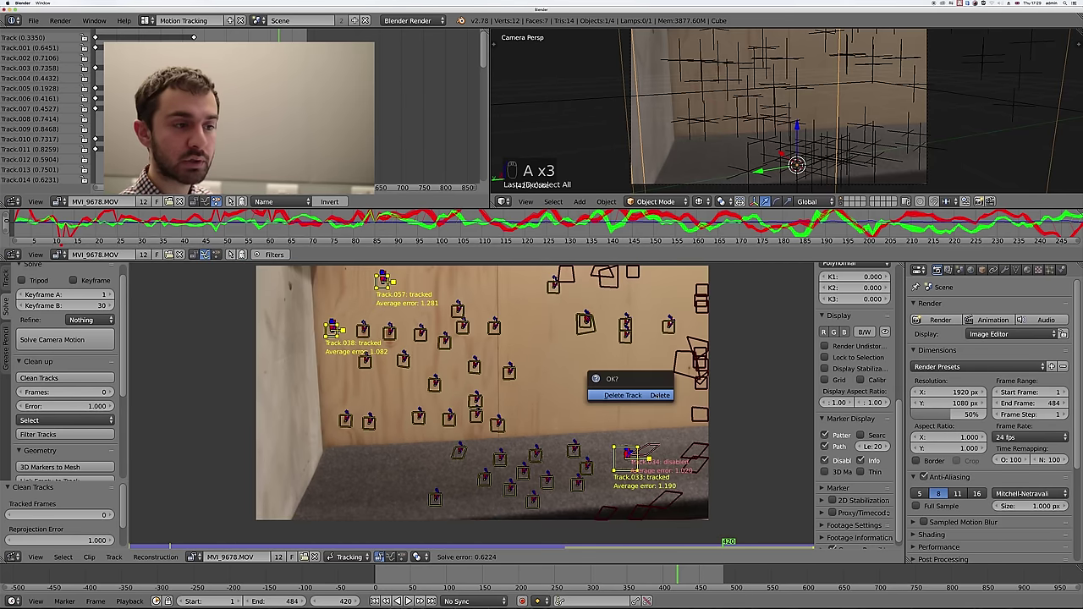
click(655, 397)
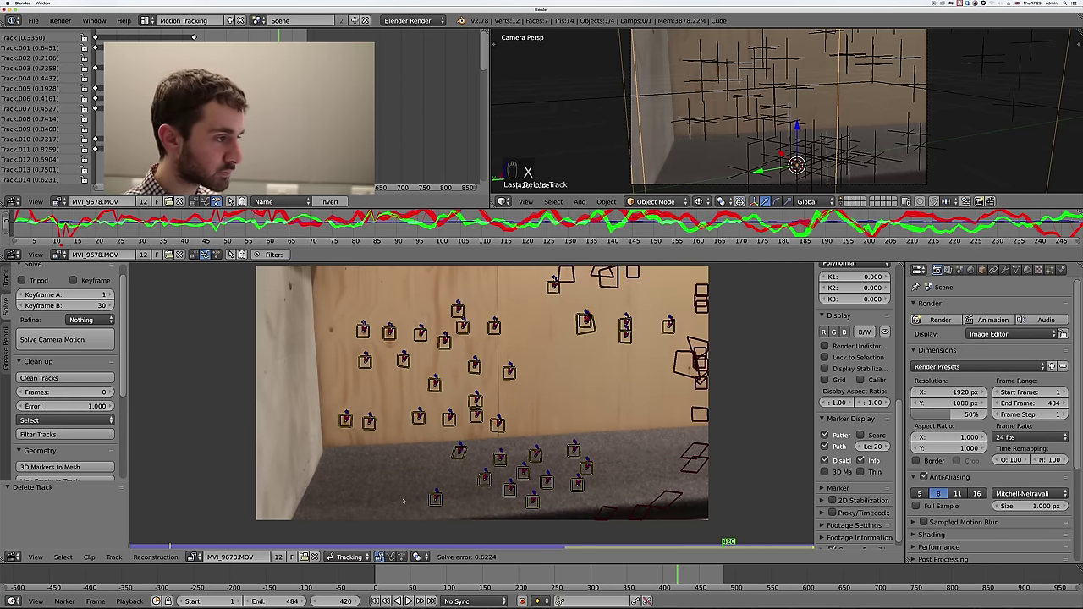
- Solve the camera motion again and play the animation in the camera view to check the tracking
click(94, 339)
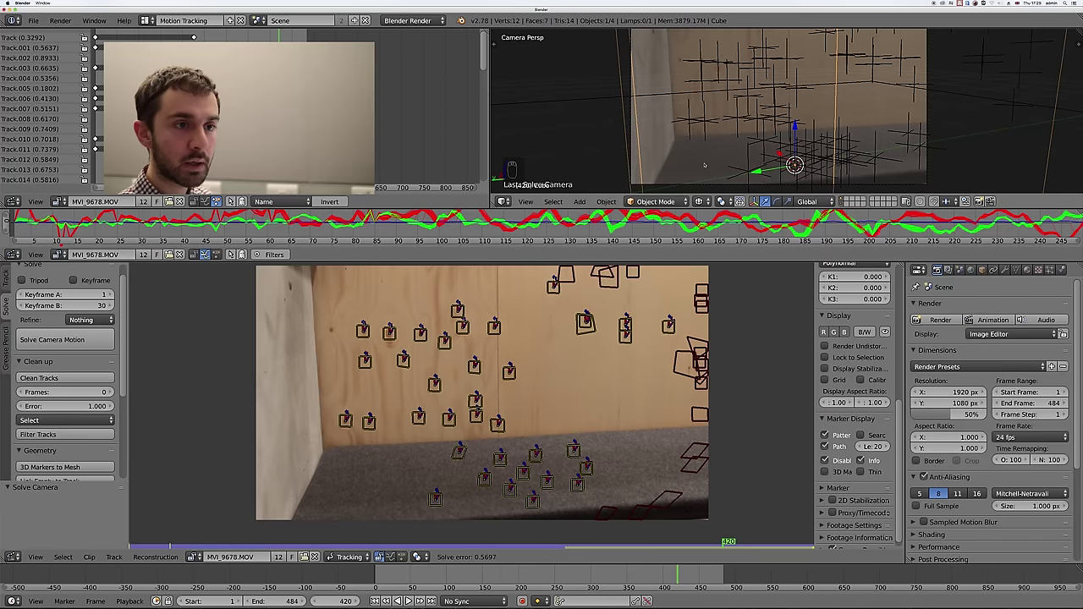
scroll(746, 134, down, 3)
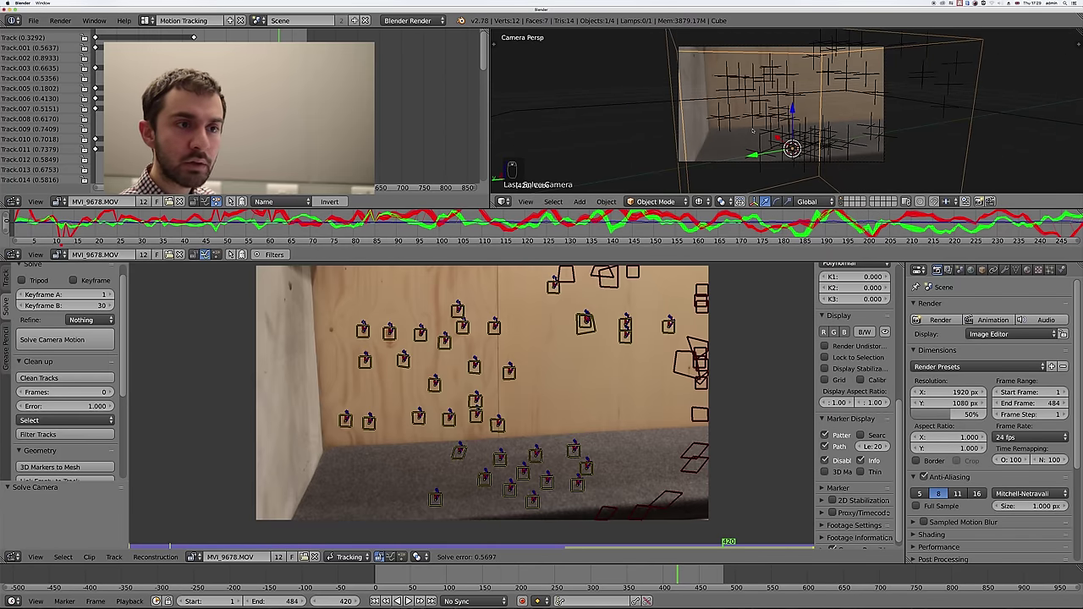
key(alt+a)
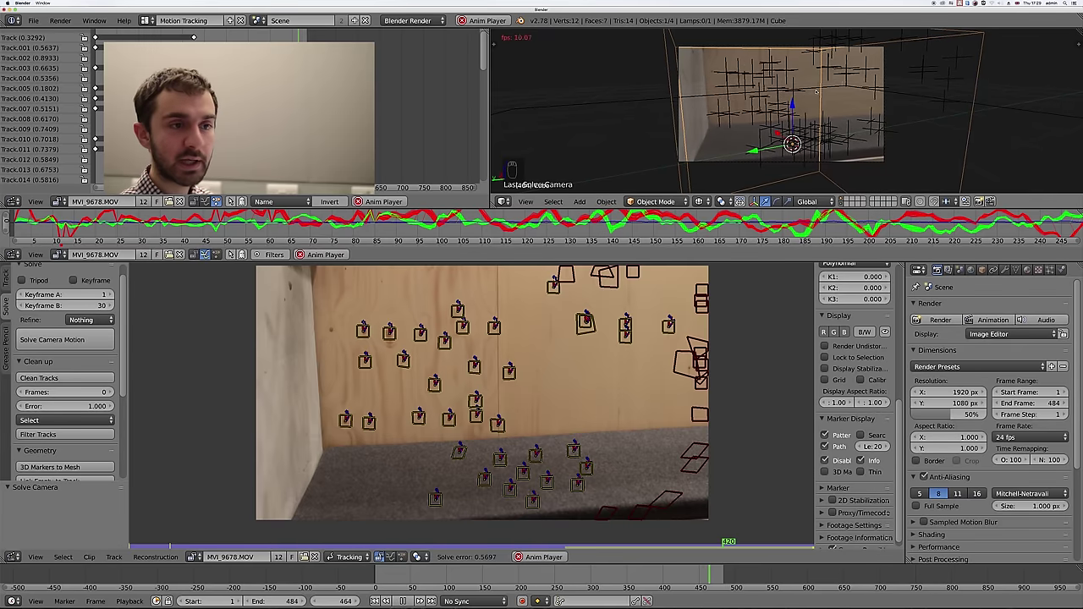
key(alt+a)
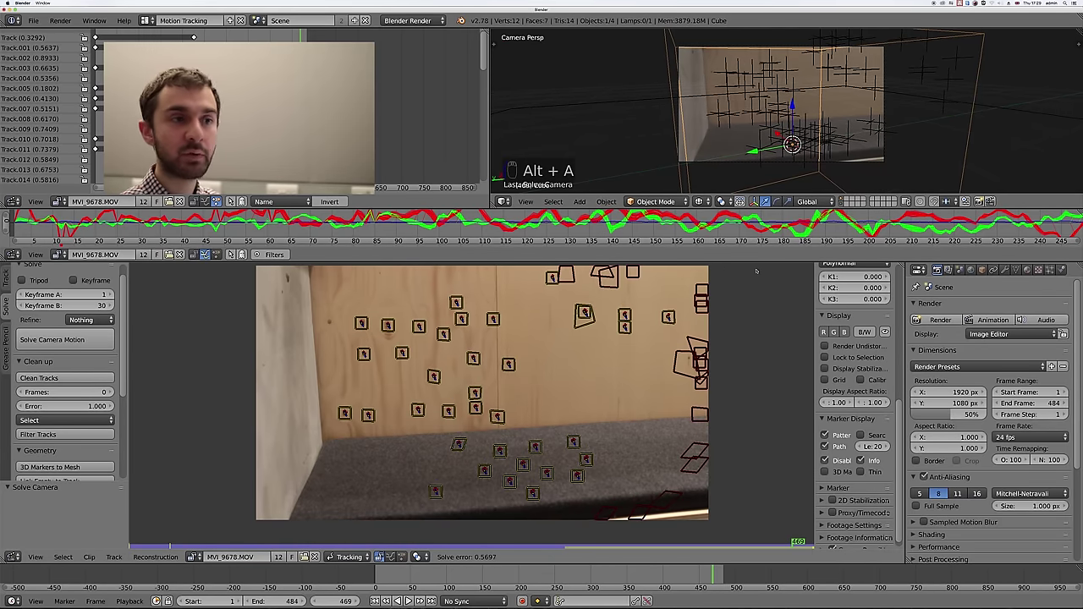
- Switch the render engine to Cycles Render and delete all objects from the 3D scene
click(406, 20)
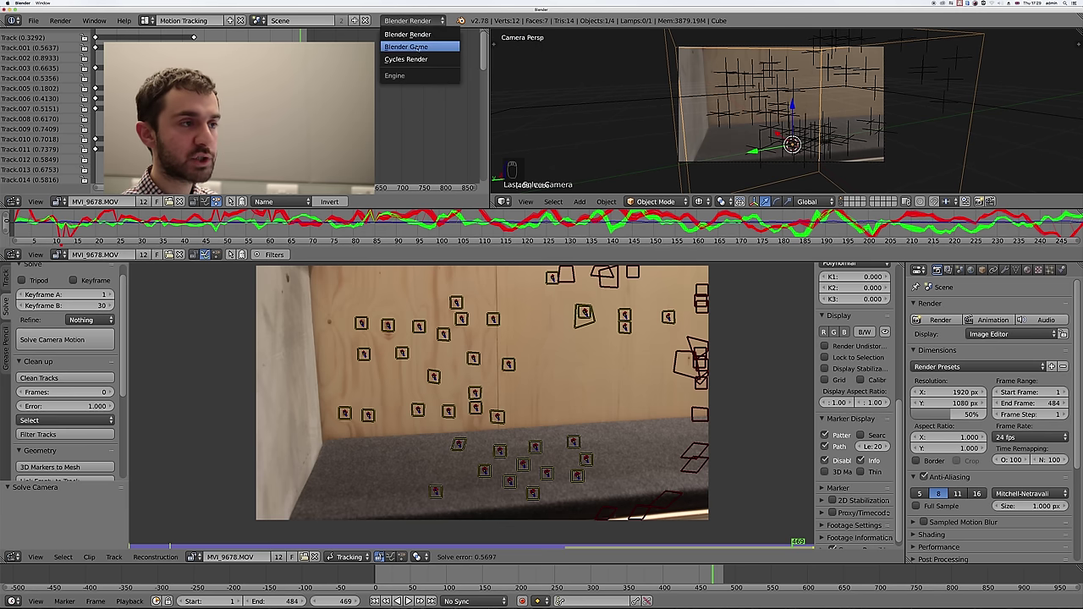
click(416, 57)
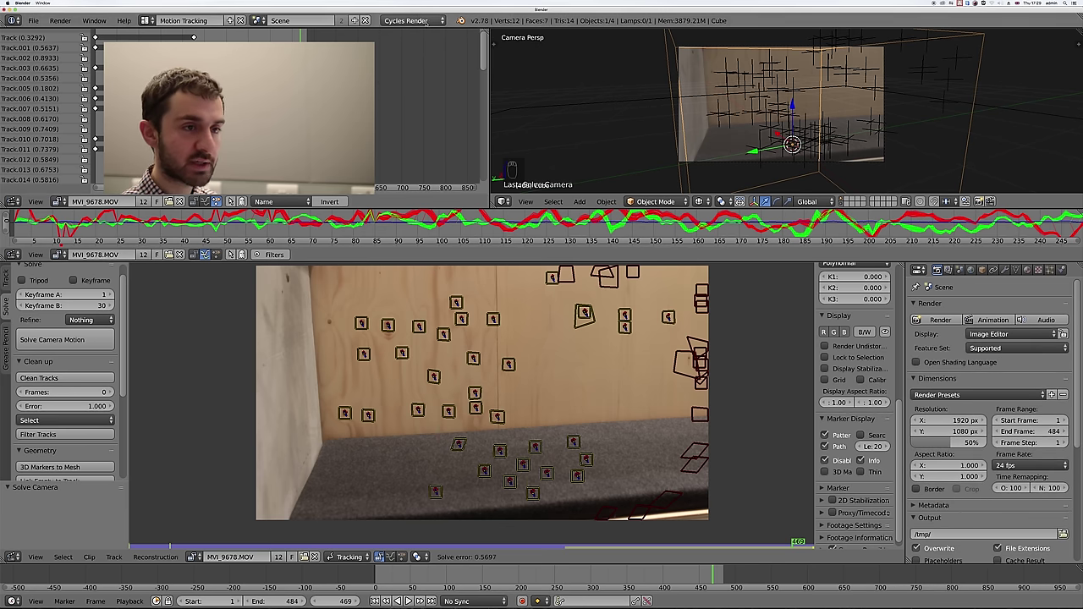
middle_drag(530, 59, 771, 122)
key(a)
key(a)
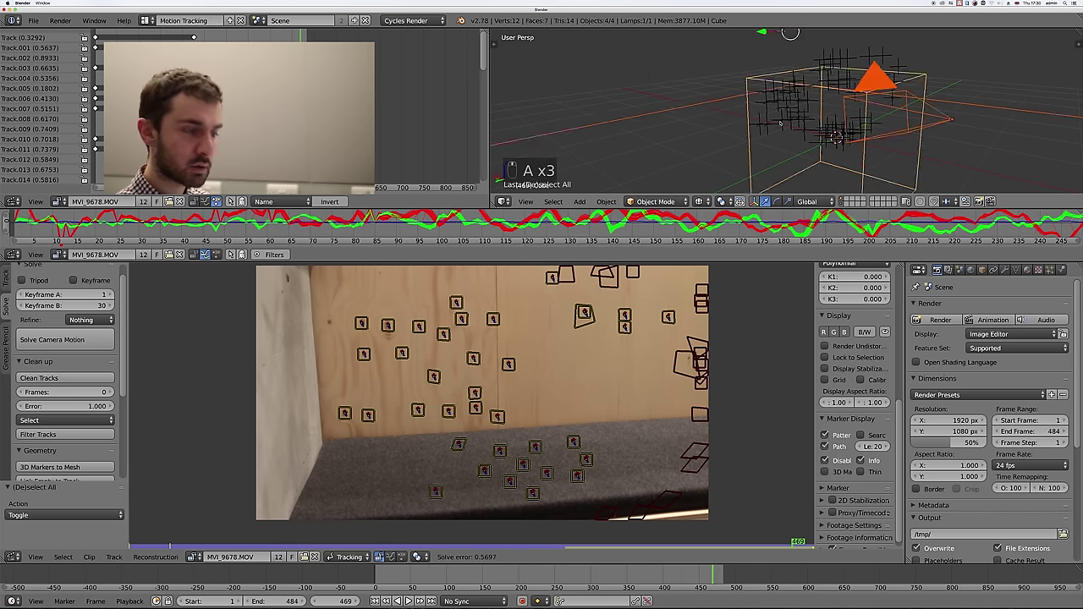
key(a)
key(x)
click(782, 121)
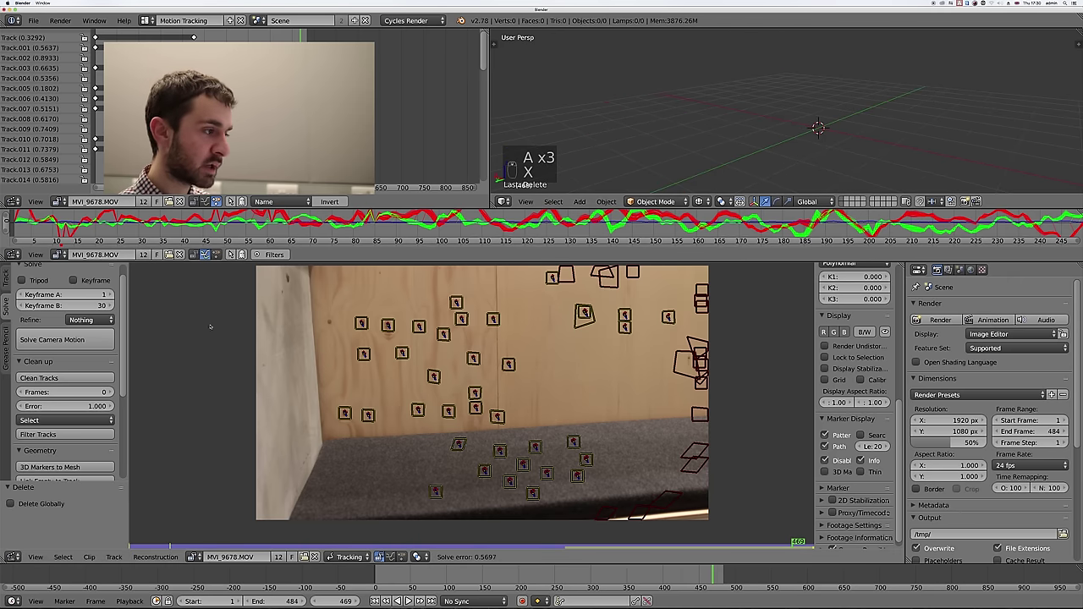
- Generate a new tracking scene with Setup Tracking Scene
scroll(71, 423, down, 5)
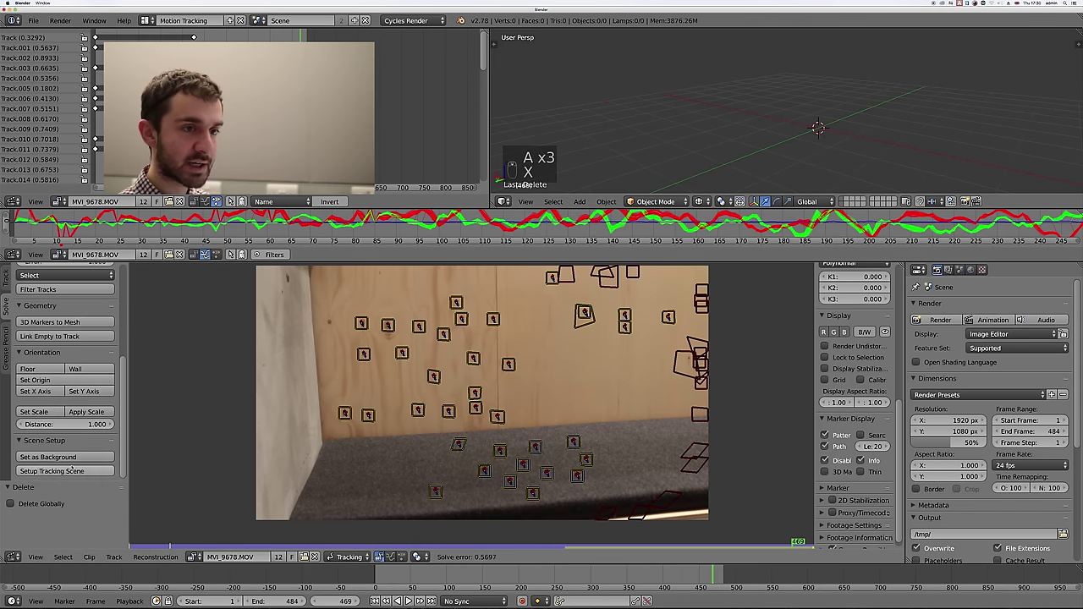
click(72, 471)
key(a)
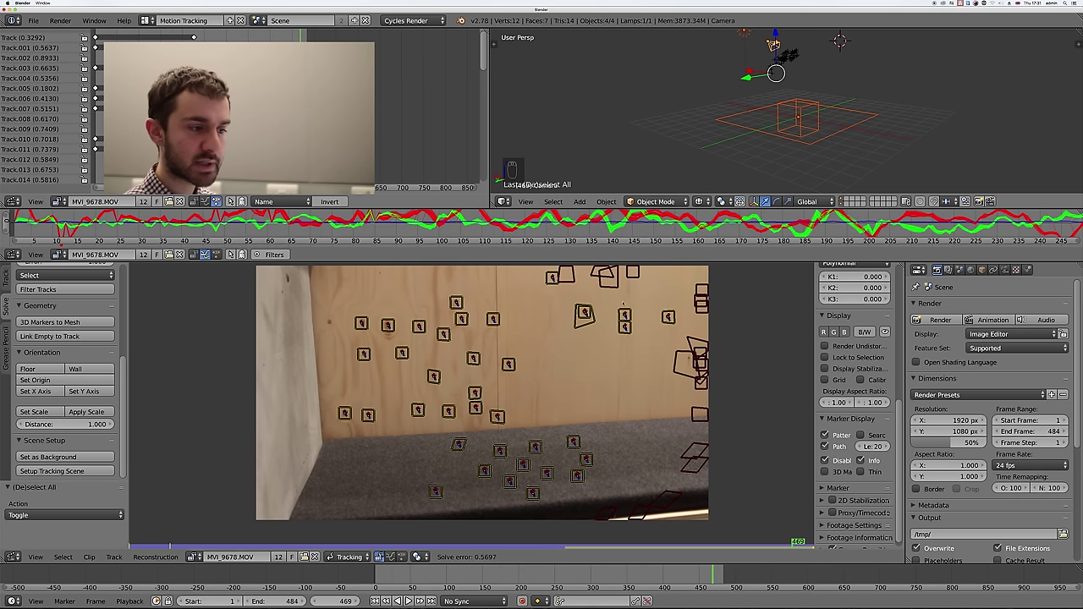
click(459, 444)
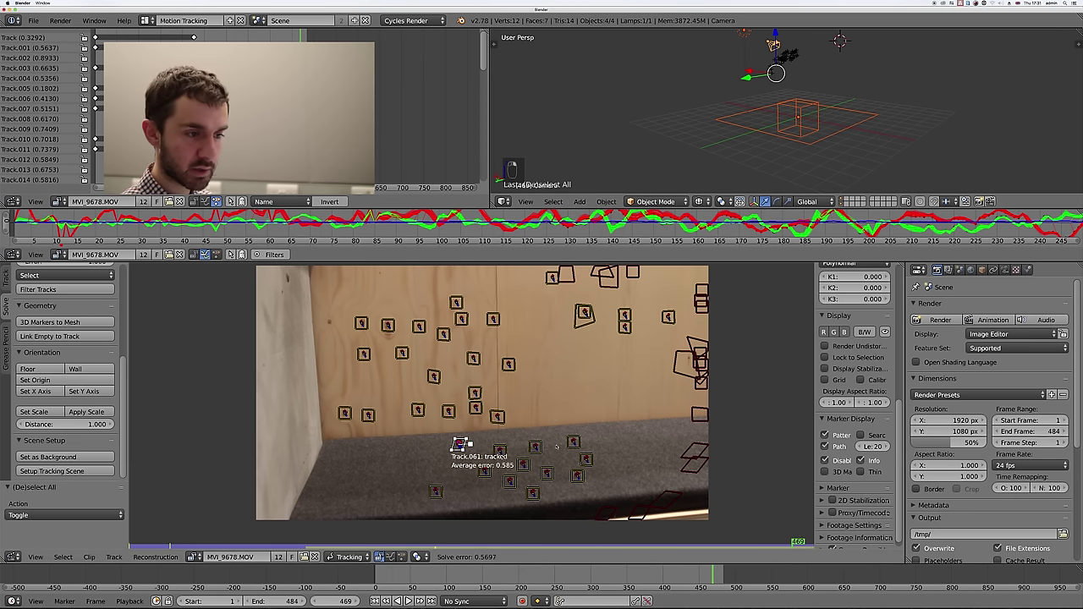
shift+click(574, 442)
shift+click(532, 493)
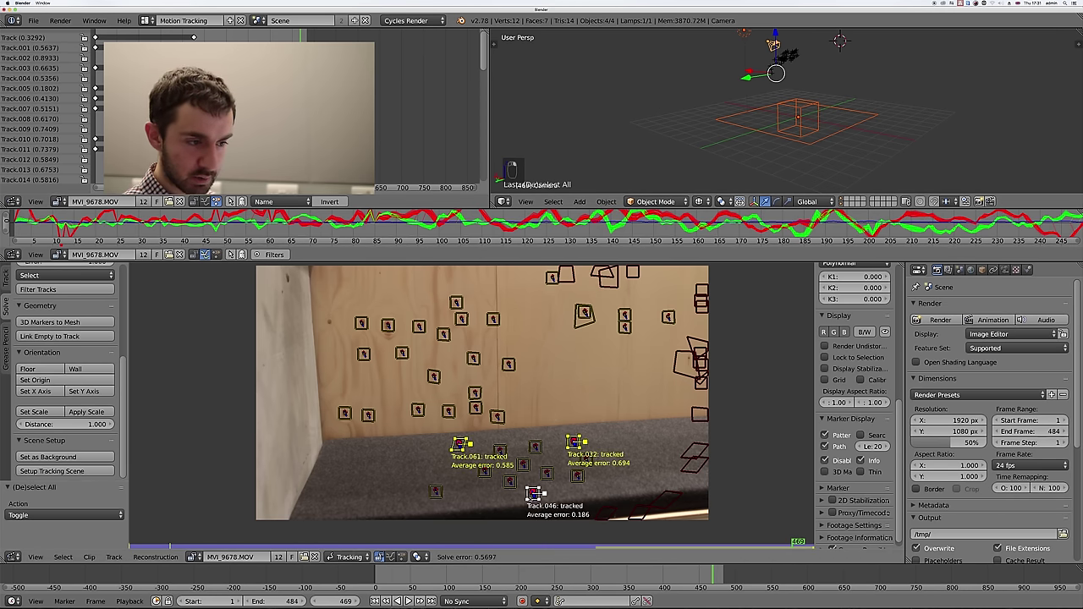
shift+click(536, 445)
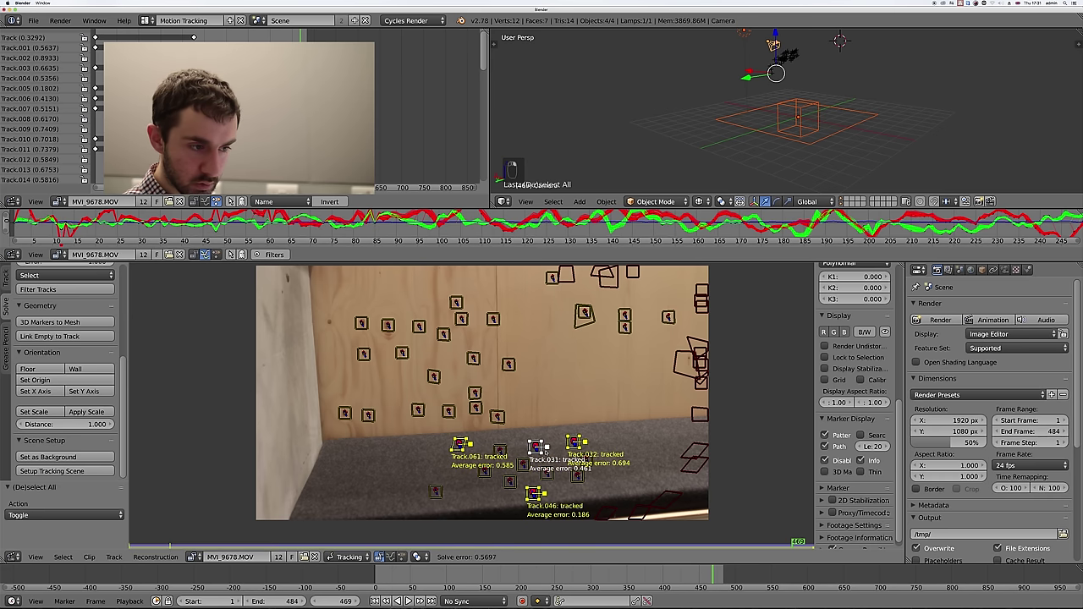
- Examine the average errors of individual tracks on the grey floor to find suitable floor markers
click(576, 476)
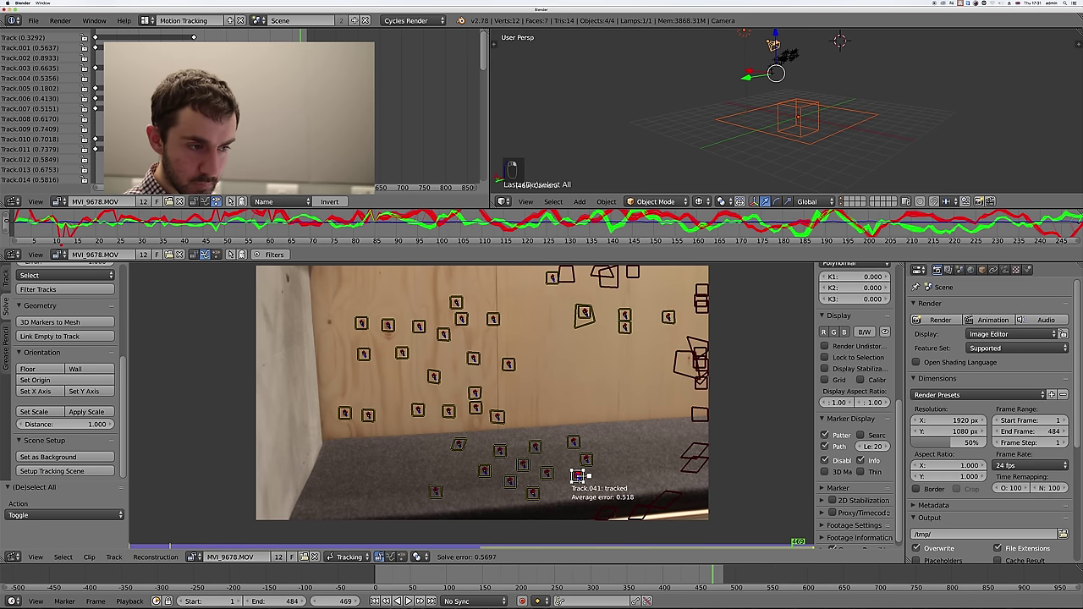
click(535, 445)
click(574, 441)
click(535, 446)
click(454, 443)
click(435, 491)
click(459, 444)
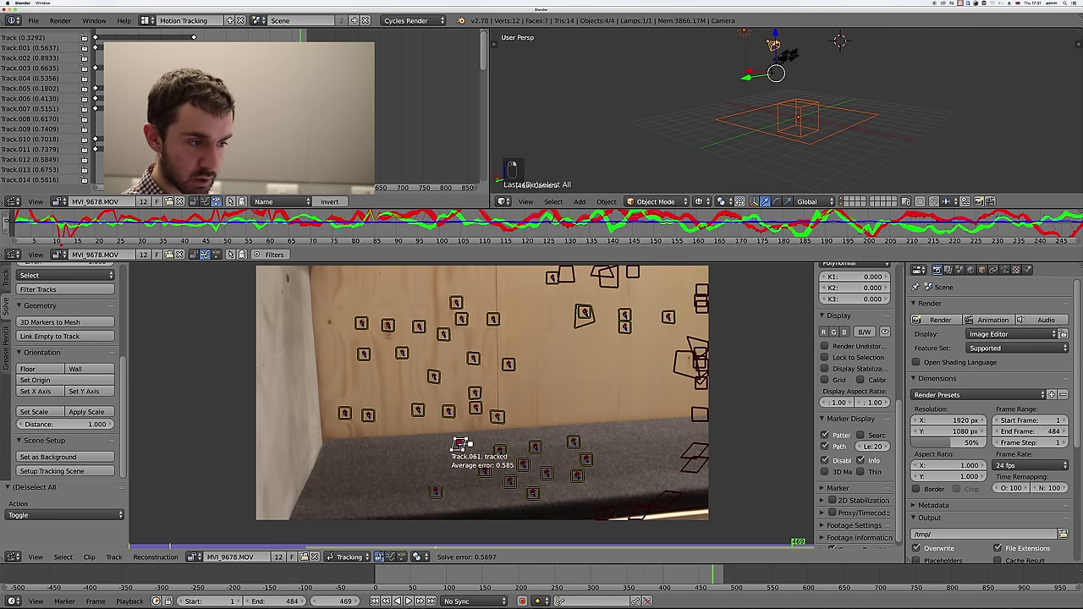
click(535, 446)
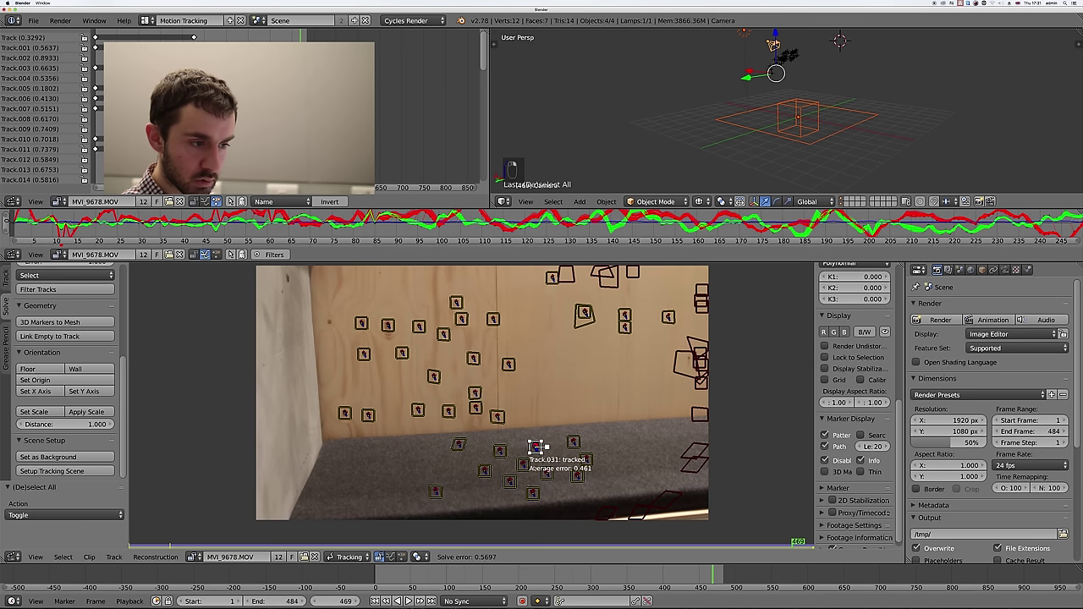
- Define the floor plane from the three floor tracks Track.046, Track.031 and Track.061
click(533, 491)
shift+click(535, 446)
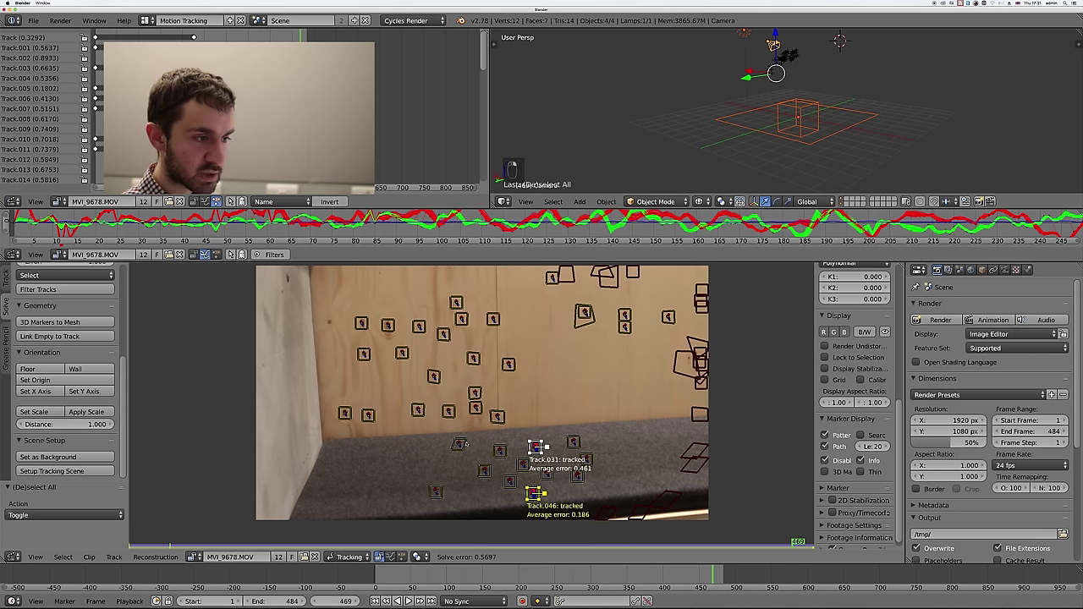
shift+click(459, 444)
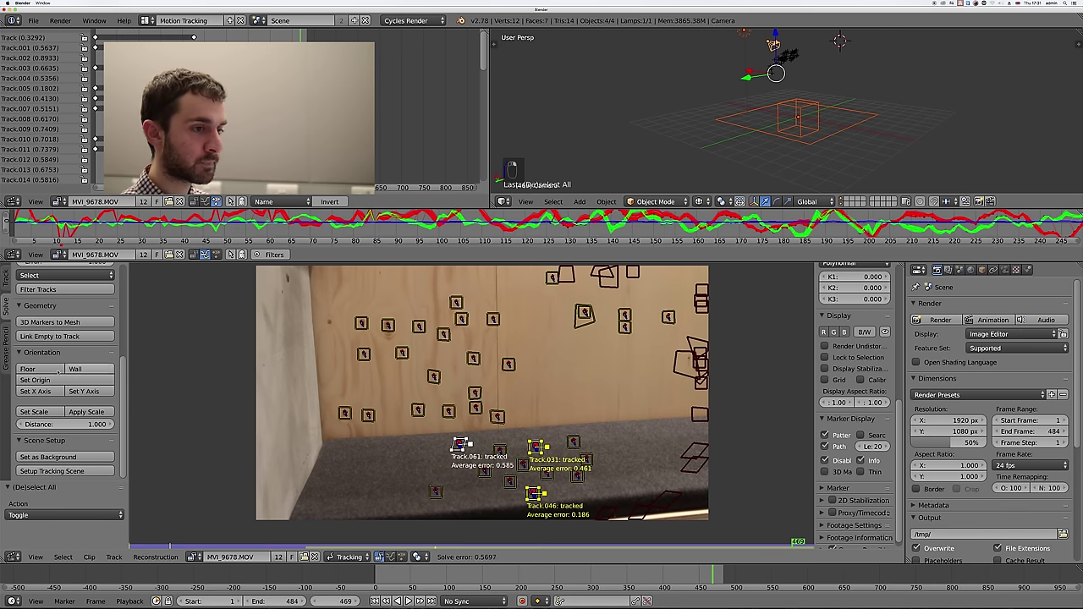
click(28, 369)
- Play the animation through the camera in an enlarged 3D view to check the floor alignment
key(KP_0)
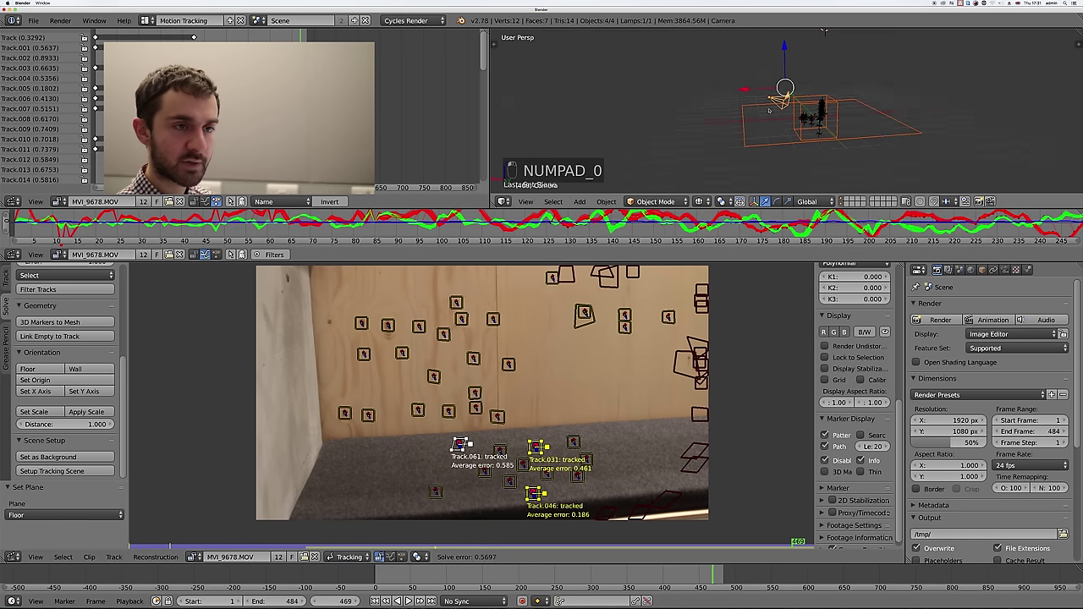
key(alt+a)
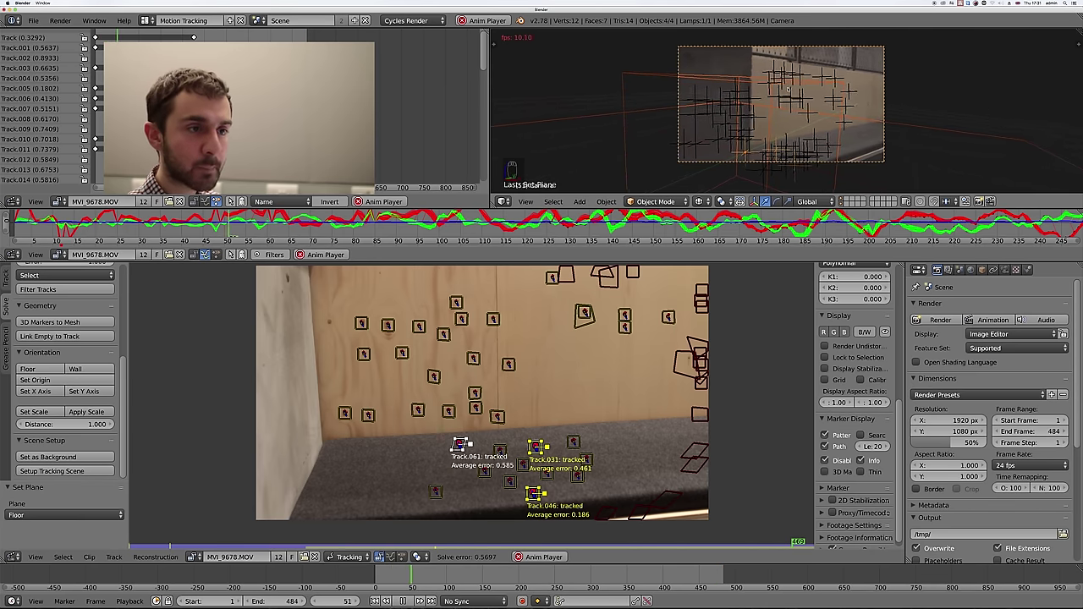
key(shift+space)
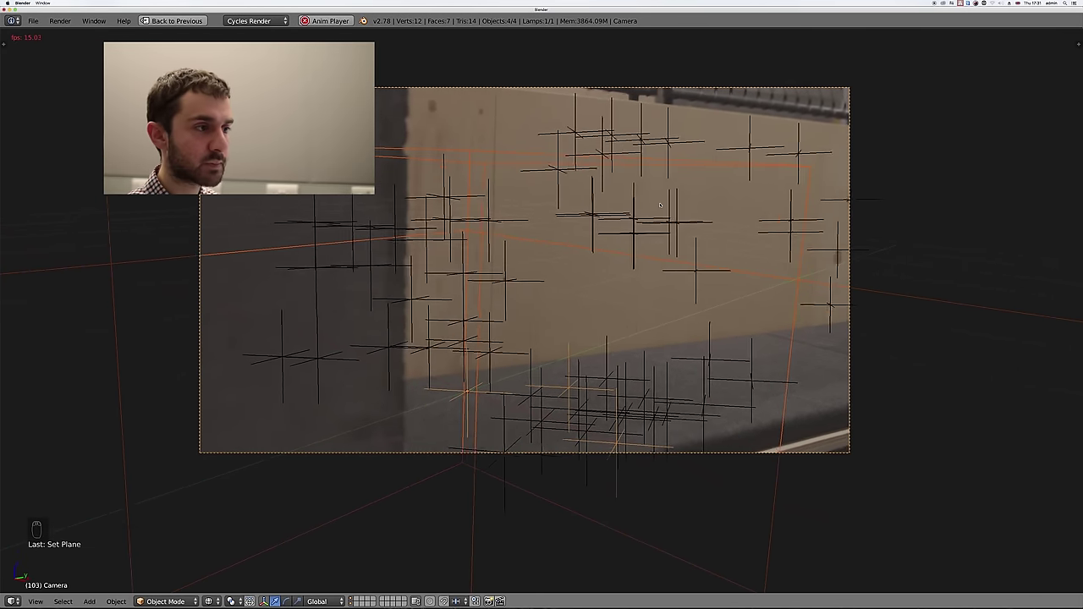
key(ctrl+space)
key(Escape)
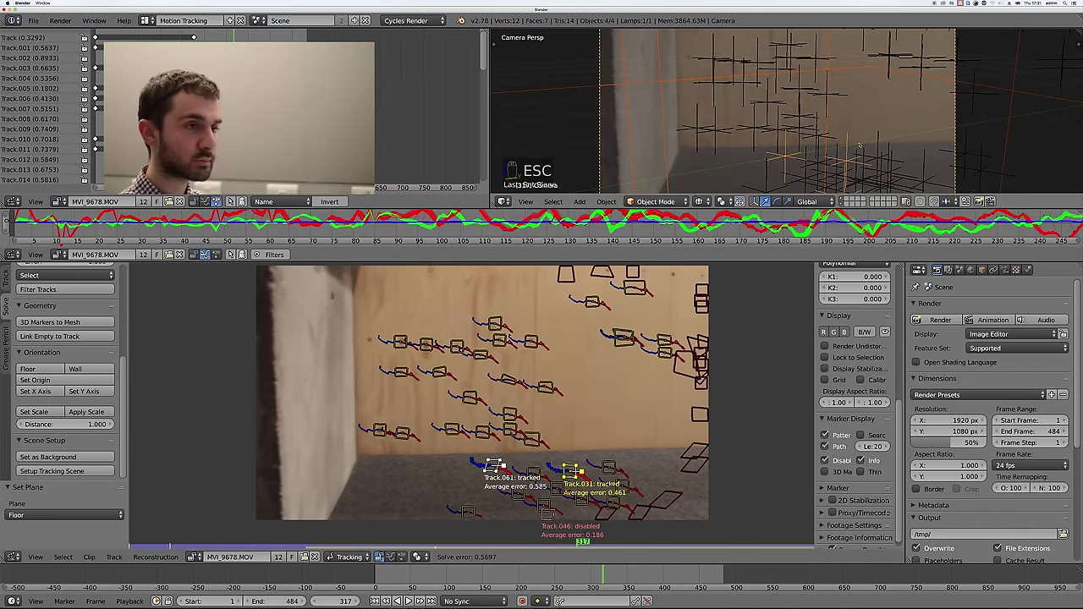
- Save the project as tut 1.blend in the recent folder whose name starts with Everything about Camera
key(ctrl+shift+s)
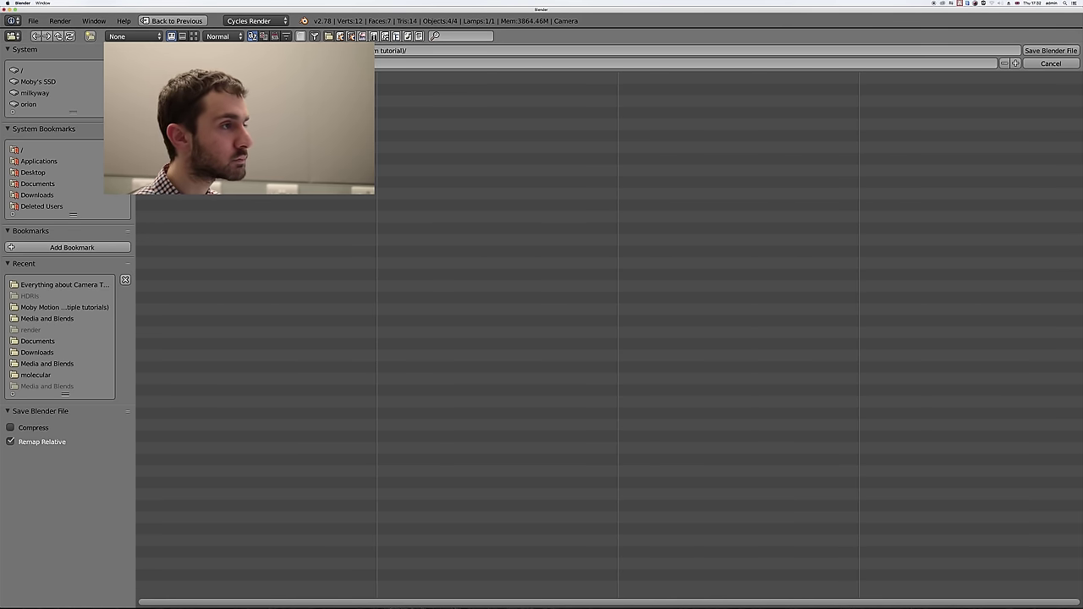
click(38, 82)
click(64, 284)
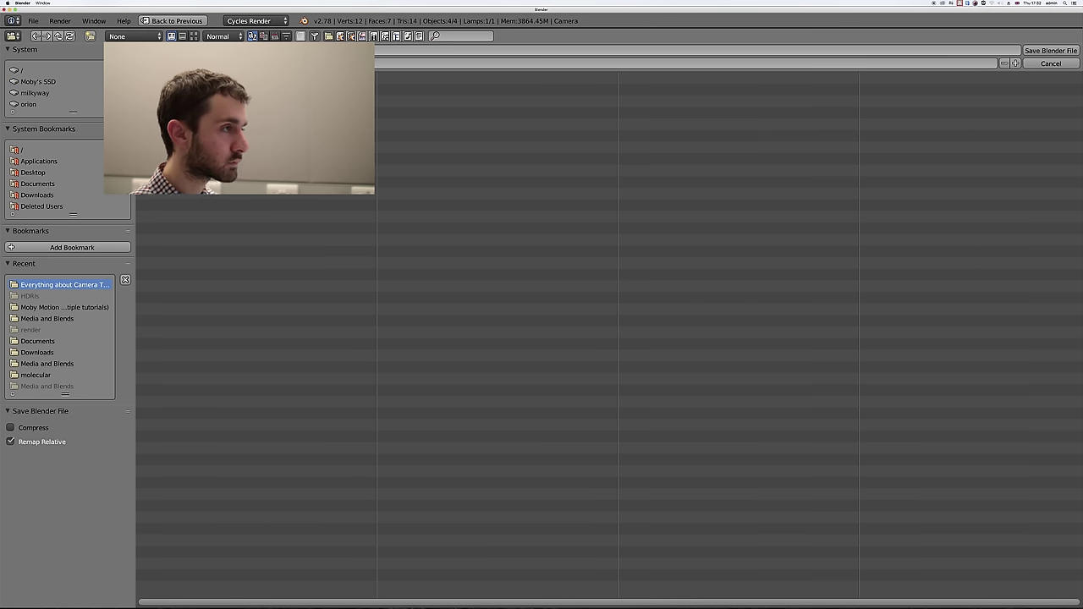
key(Return)
key(Return)
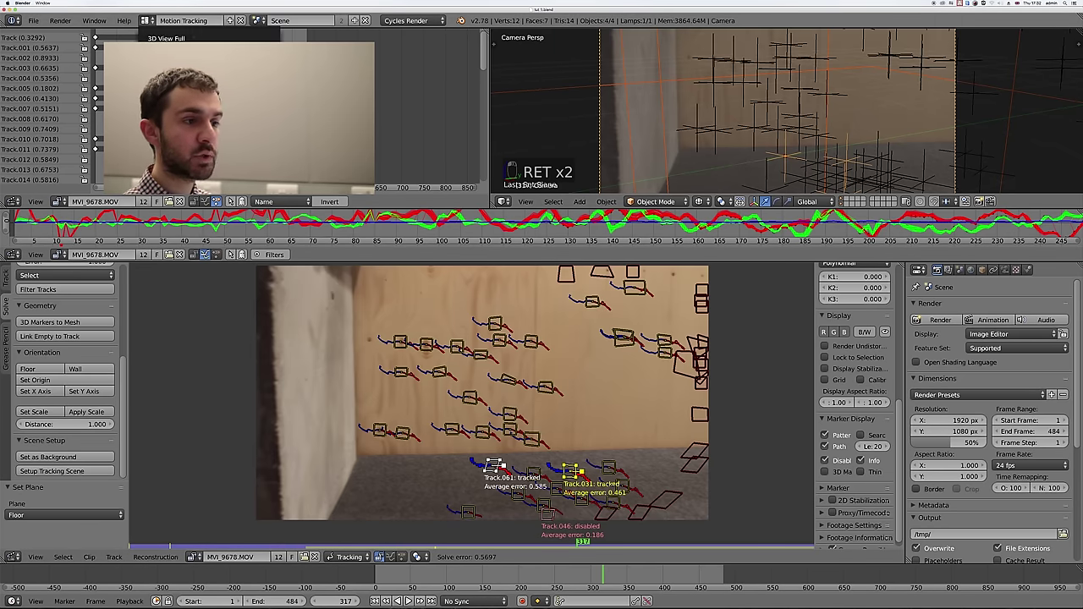
- Switch to the Default screen layout and delete the cube standing on the ground plane
click(166, 81)
scroll(494, 244, up, 4)
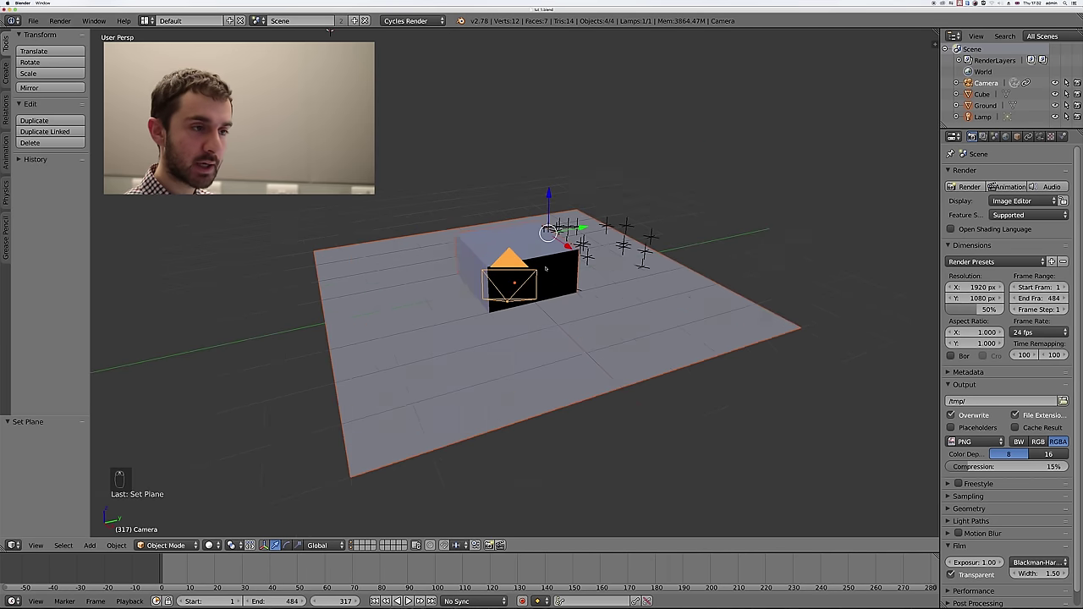
right_click(536, 202)
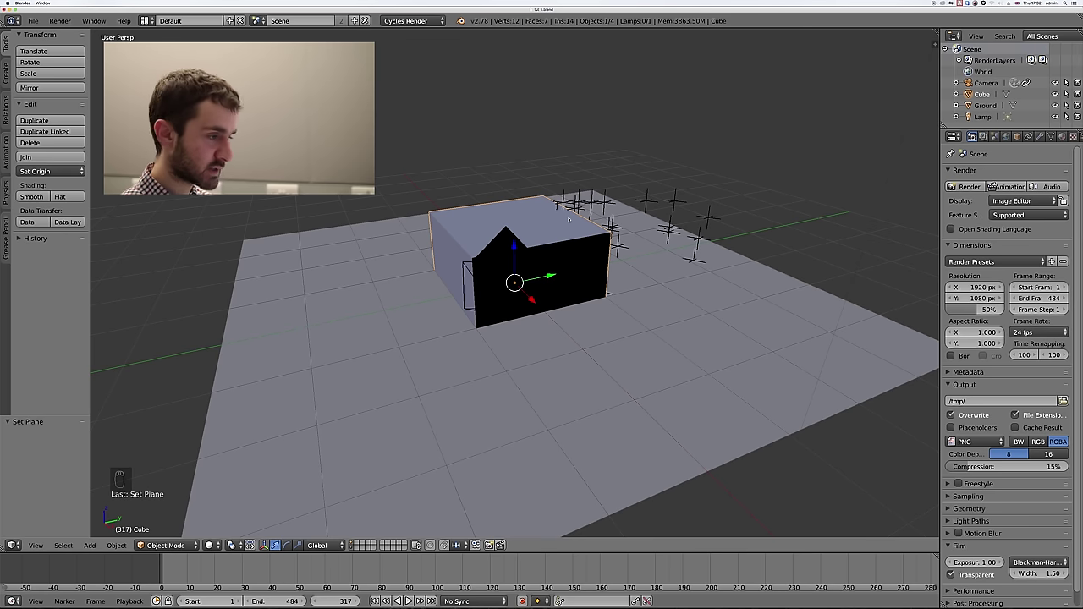
key(x)
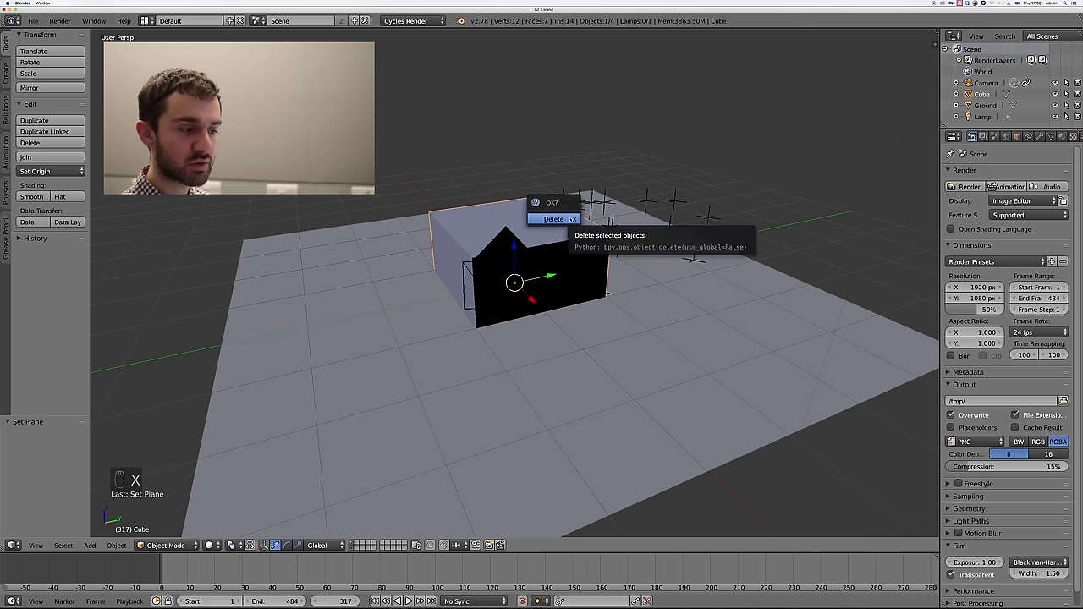
click(568, 219)
- Add a monkey mesh and move it down towards the ground plane
middle_drag(598, 329, 546, 256)
key(shift+a)
mouse_move(541, 253)
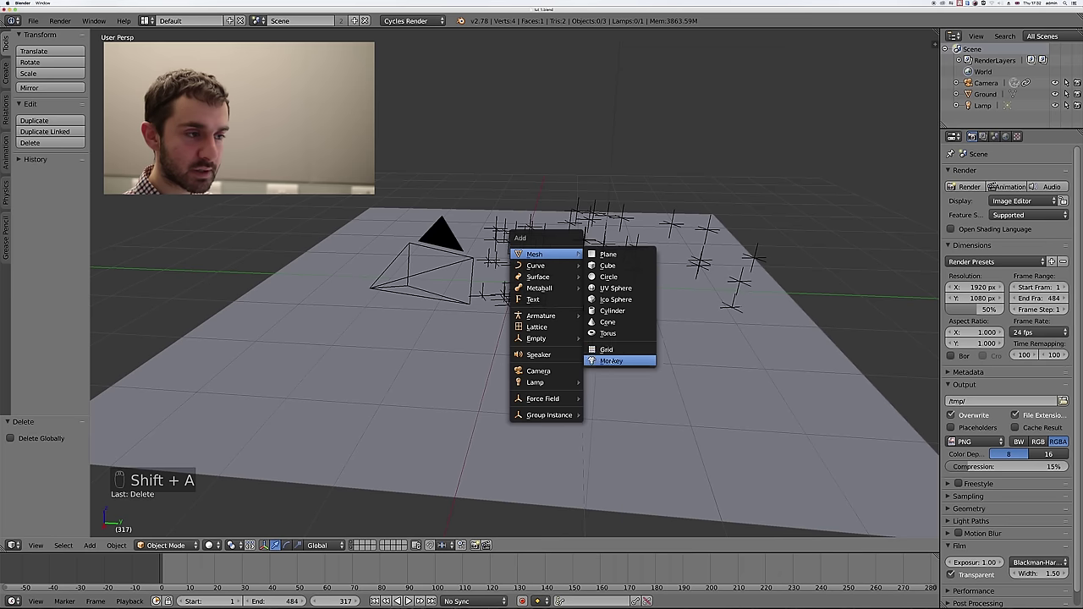
click(611, 360)
middle_drag(574, 329, 526, 269)
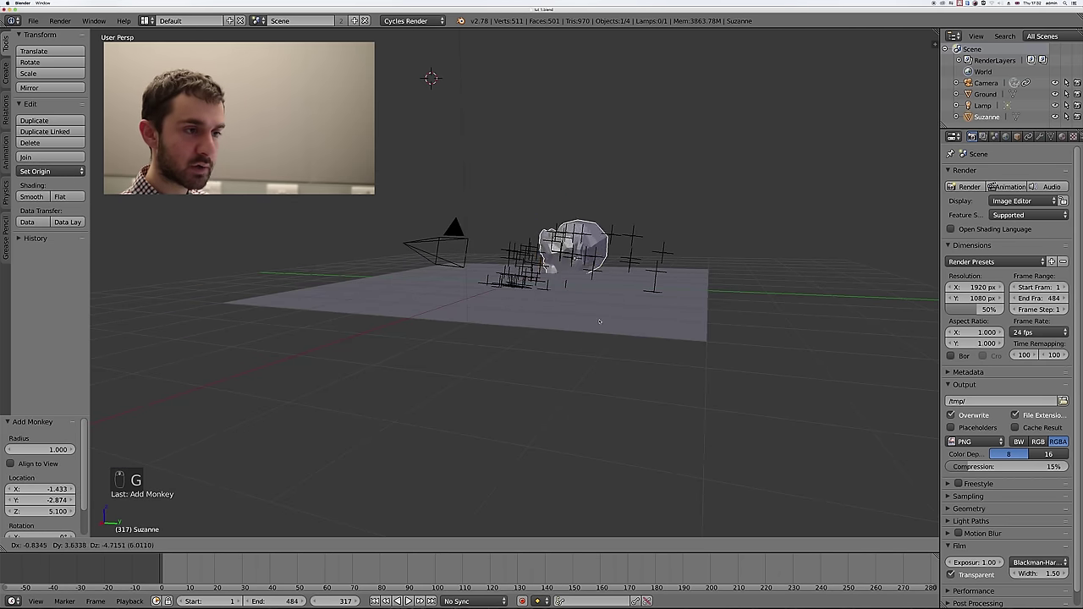
click(432, 75)
- Shift the monkey about 3.25 in X and 0.21 in Y, plus a free move of about 2.78, 1.84 and 2.02
middle_drag(433, 74, 692, 235)
key(g)
key(z)
click(692, 233)
middle_drag(692, 234, 524, 305)
key(g)
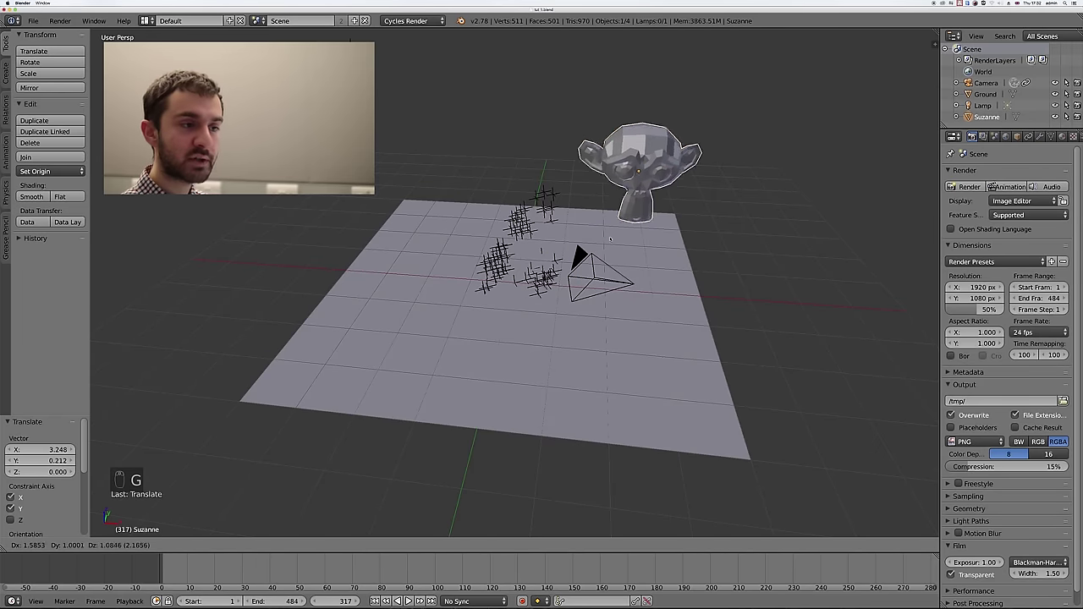
click(655, 210)
- Bring the monkey back over the ground plane, in front of the camera and close to the tracking markers
middle_drag(655, 210, 541, 365)
scroll(575, 285, up, 5)
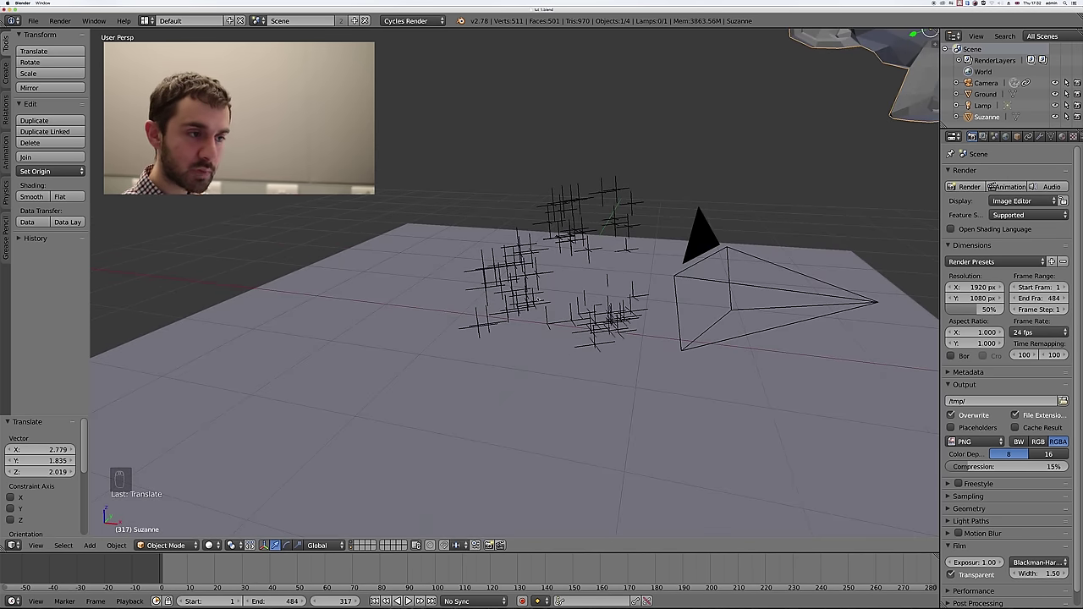
middle_drag(646, 243, 671, 263)
middle_drag(812, 321, 636, 308)
key(g)
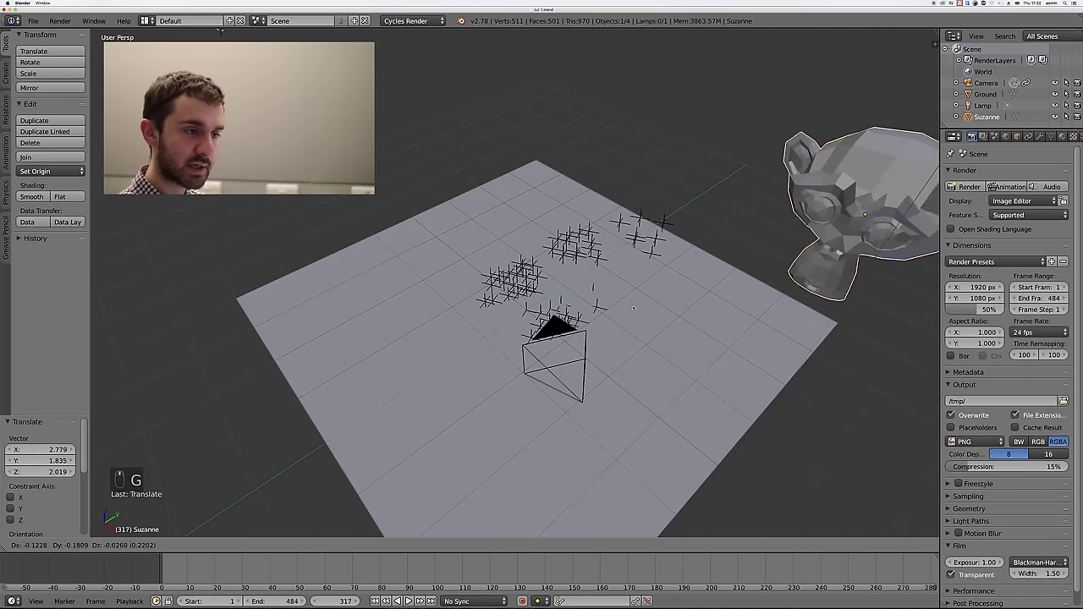
click(508, 355)
middle_drag(507, 356, 576, 381)
key(g)
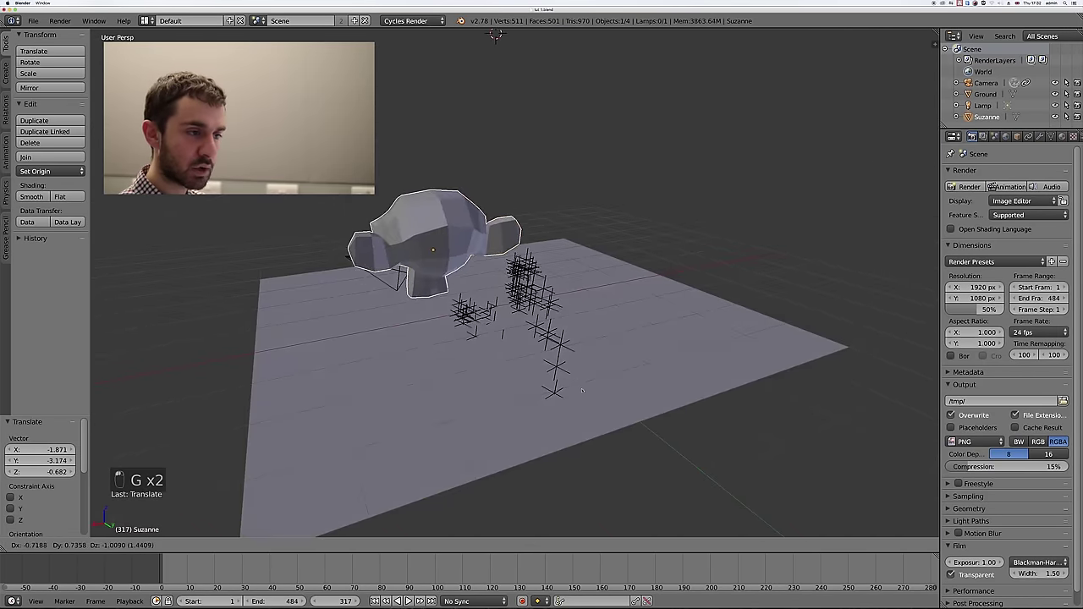
click(630, 436)
- Scale the monkey down uniformly to 0.3
key(s)
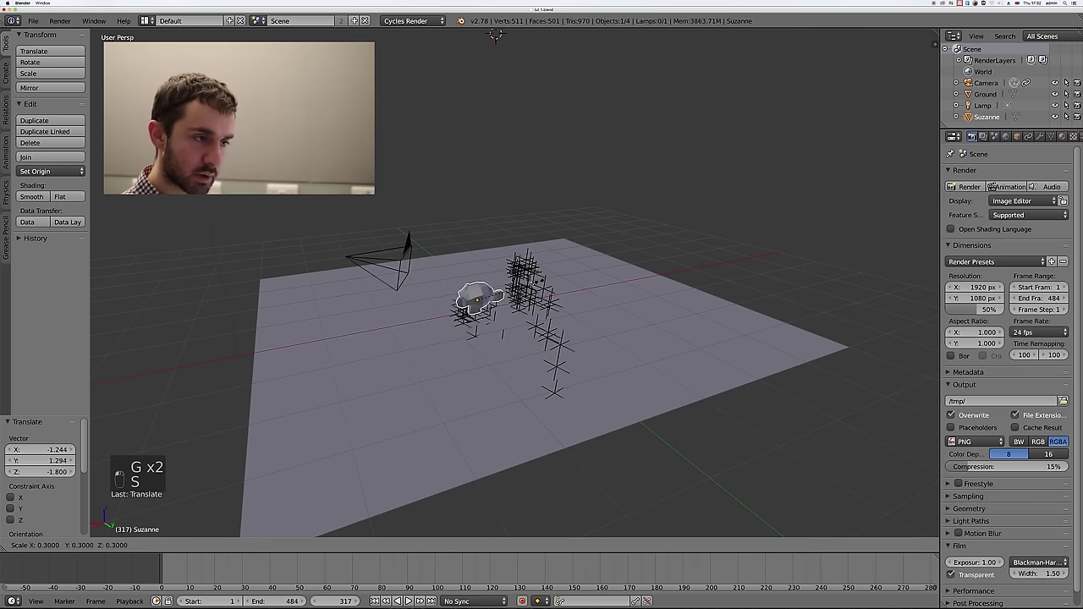
click(474, 325)
middle_drag(474, 326, 549, 326)
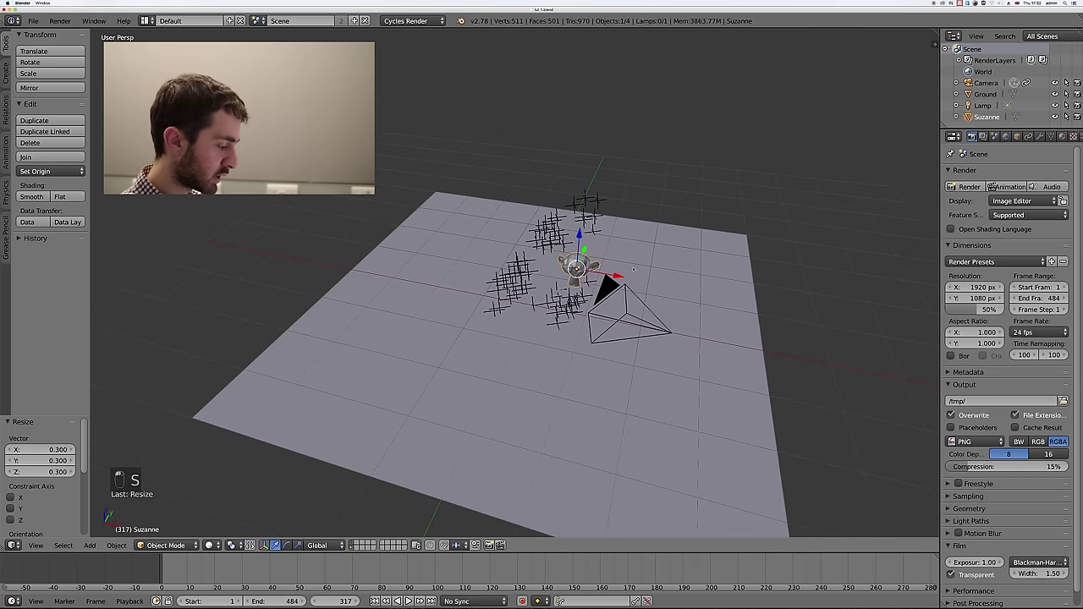
- Move the monkey parallel to the ground by about -0.28 in X and -0.59 in Y
key(shift+z)
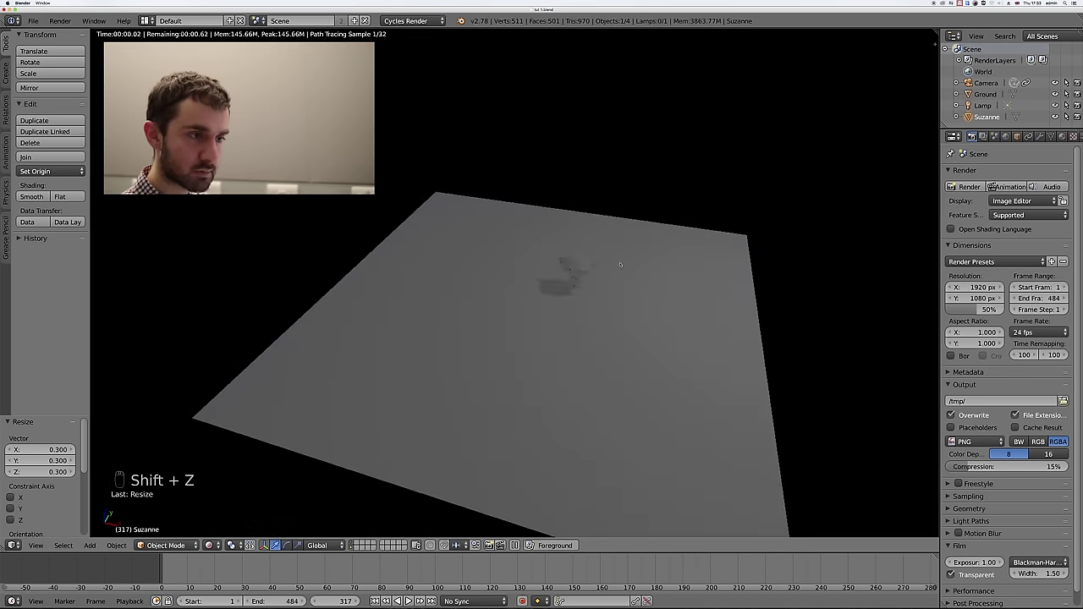
key(z)
key(g)
key(shift+z)
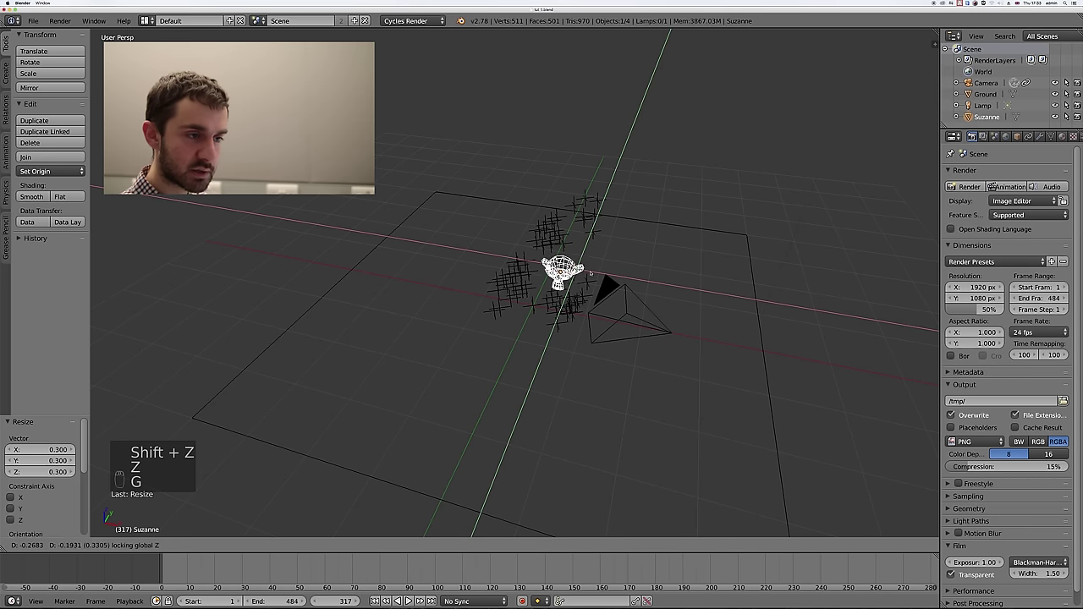
click(587, 301)
key(z)
- Rotate the monkey about 62° around the global Z axis so that it faces the camera
middle_drag(525, 254, 565, 236)
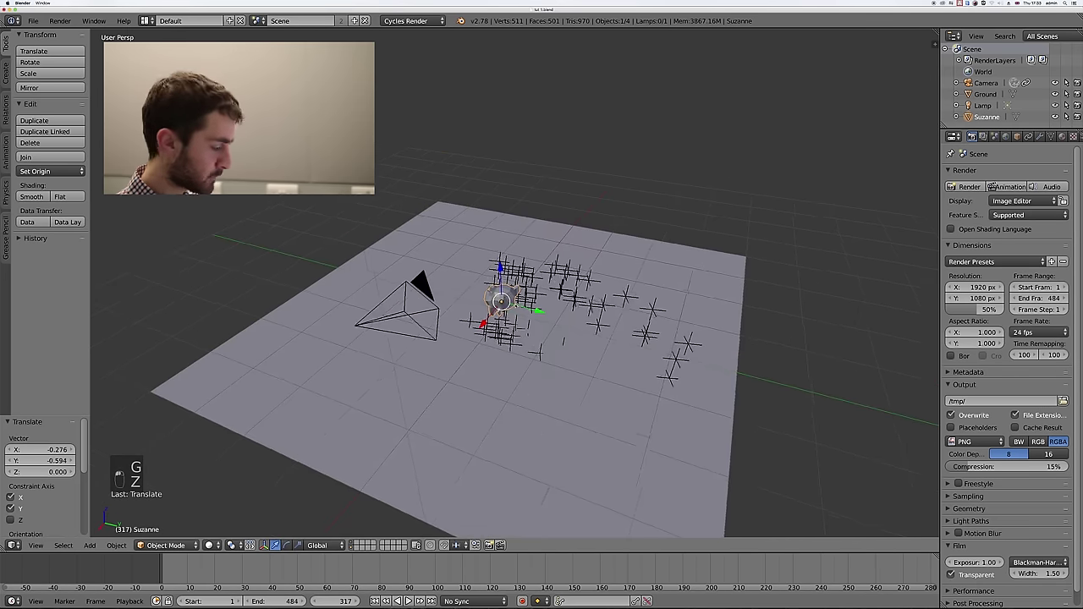
key(r)
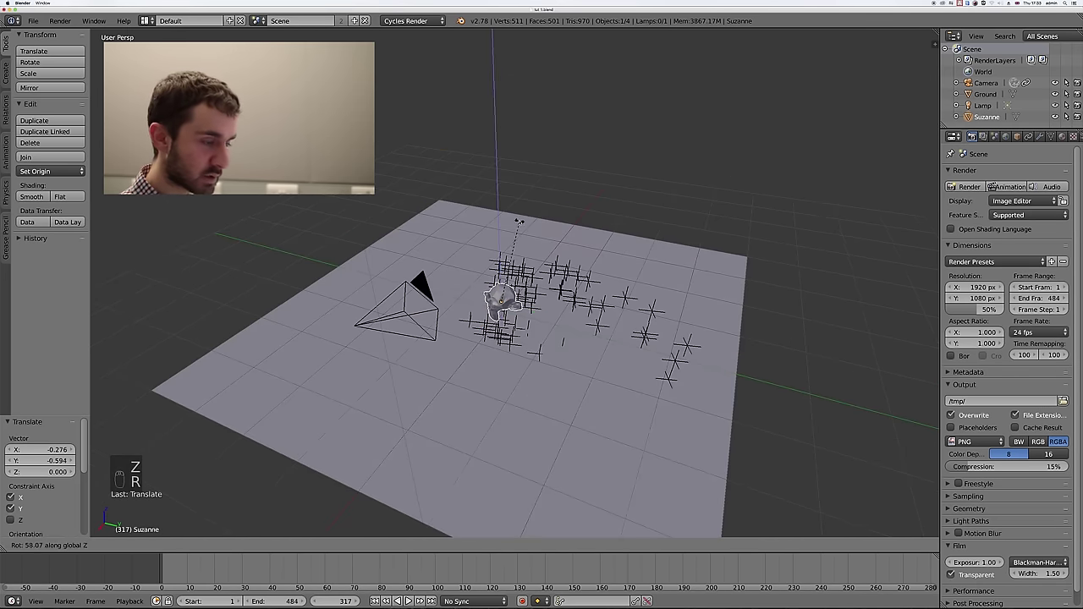
click(519, 227)
- View the monkey through the camera in wireframe and render frame 317 to check how it composites over the footage
key(KP_0)
key(z)
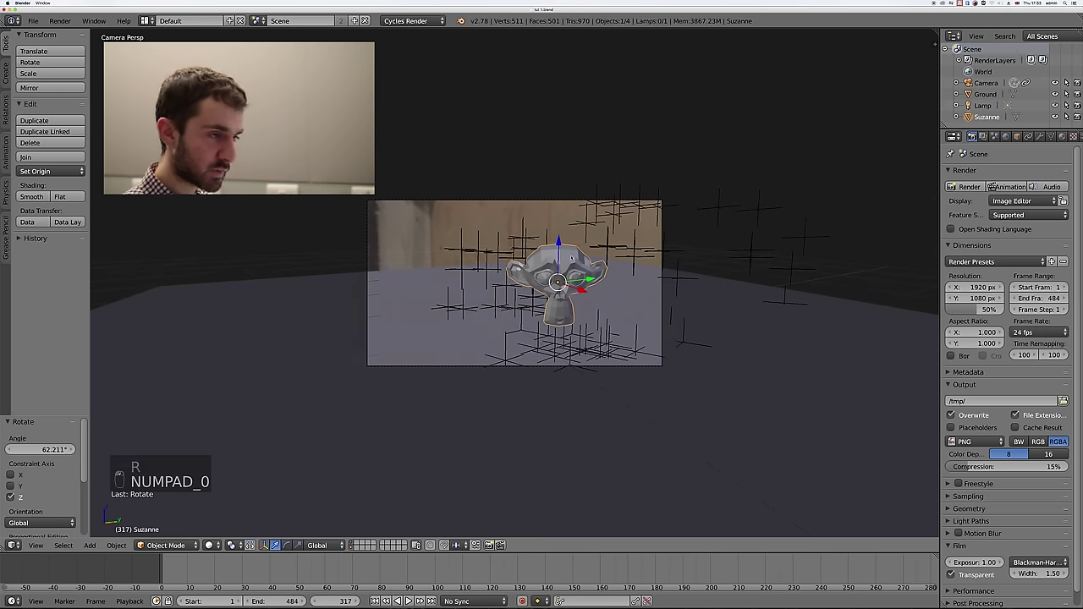
scroll(514, 282, down, 1)
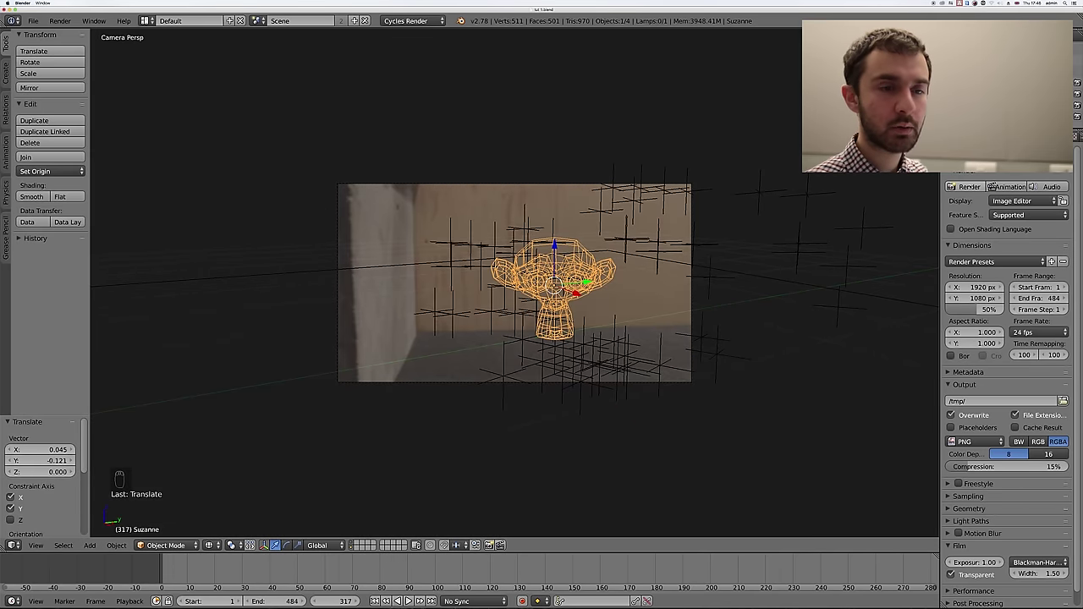
click(967, 187)
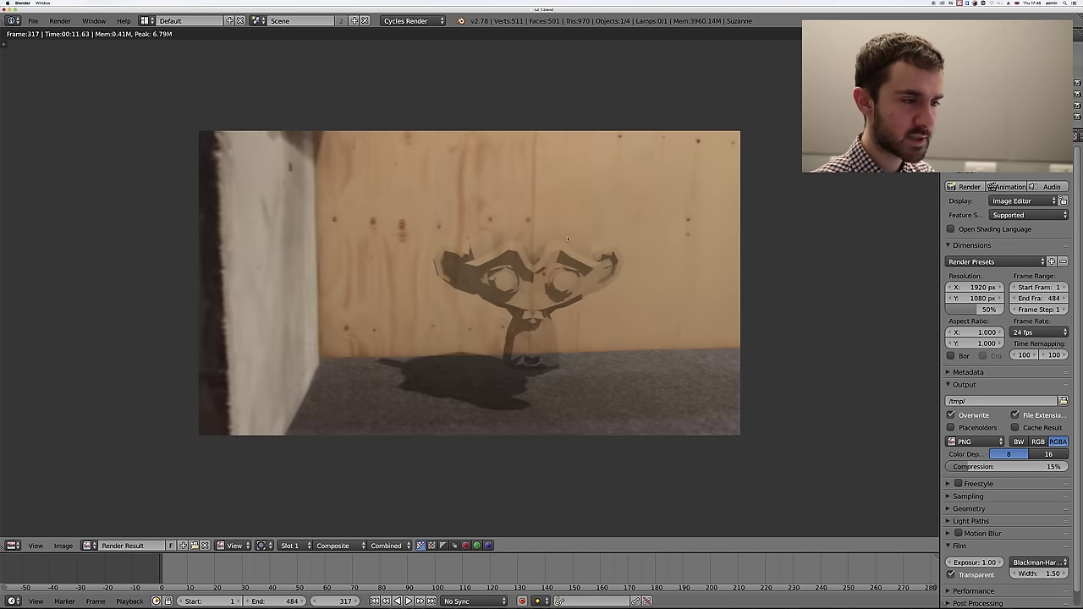
key(Escape)
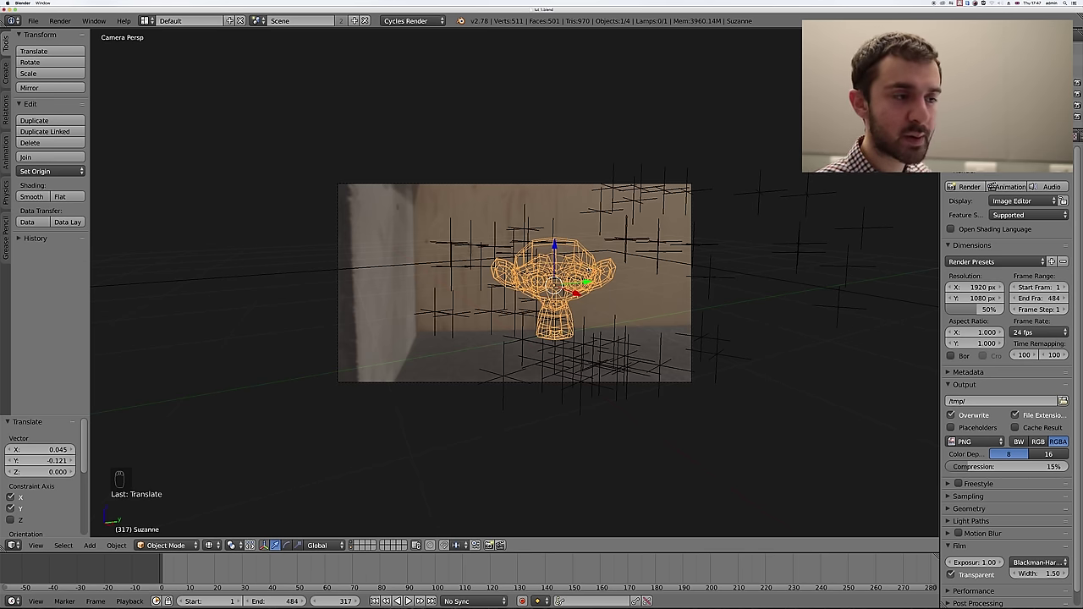
- Move the monkey to the first layer and render frame 317 again
key(m)
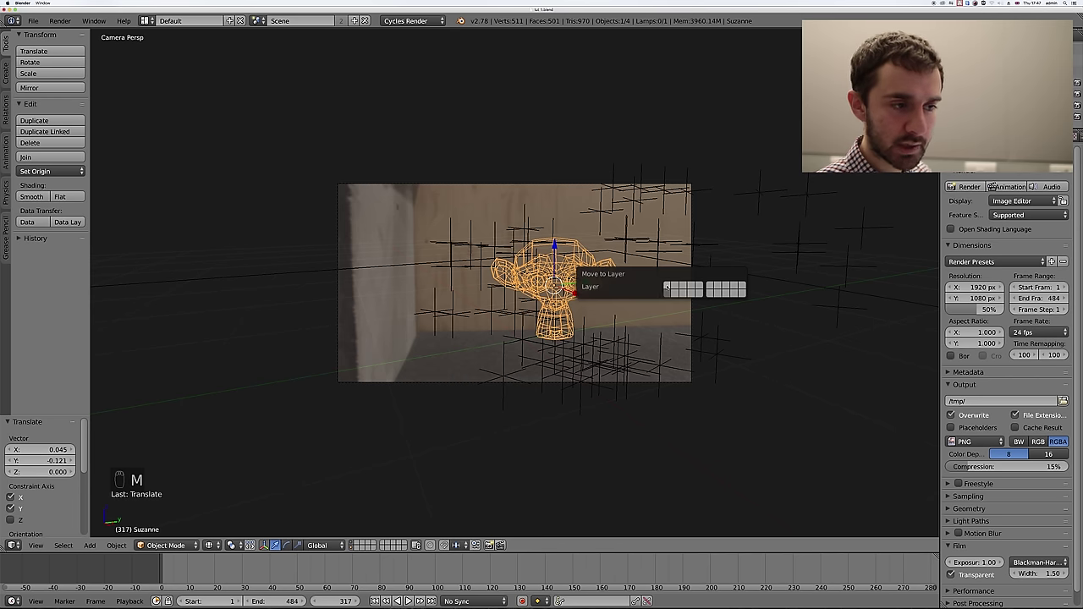
click(666, 288)
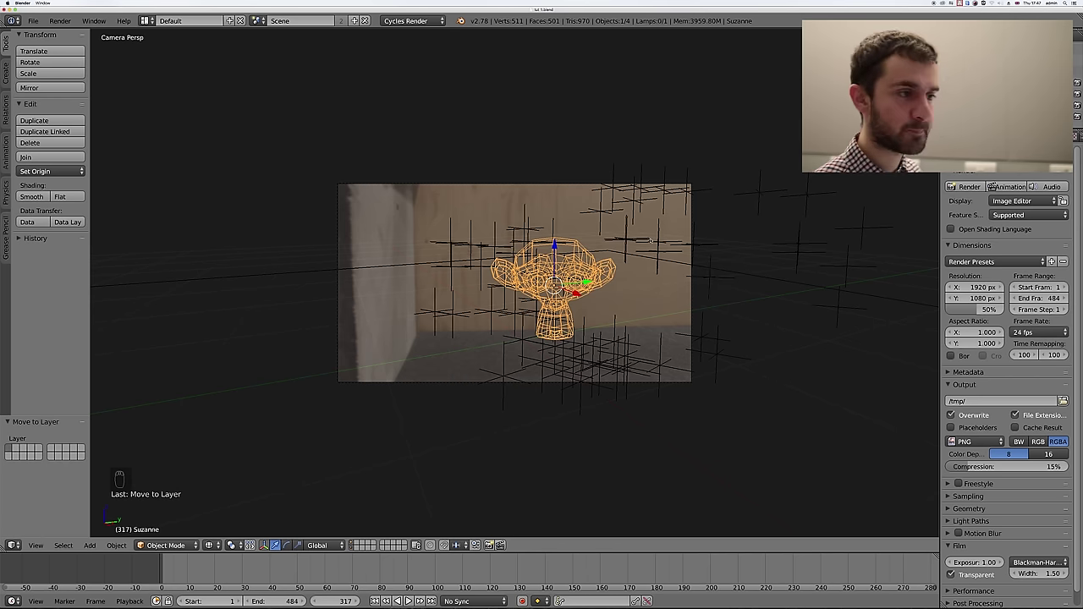
key(F12)
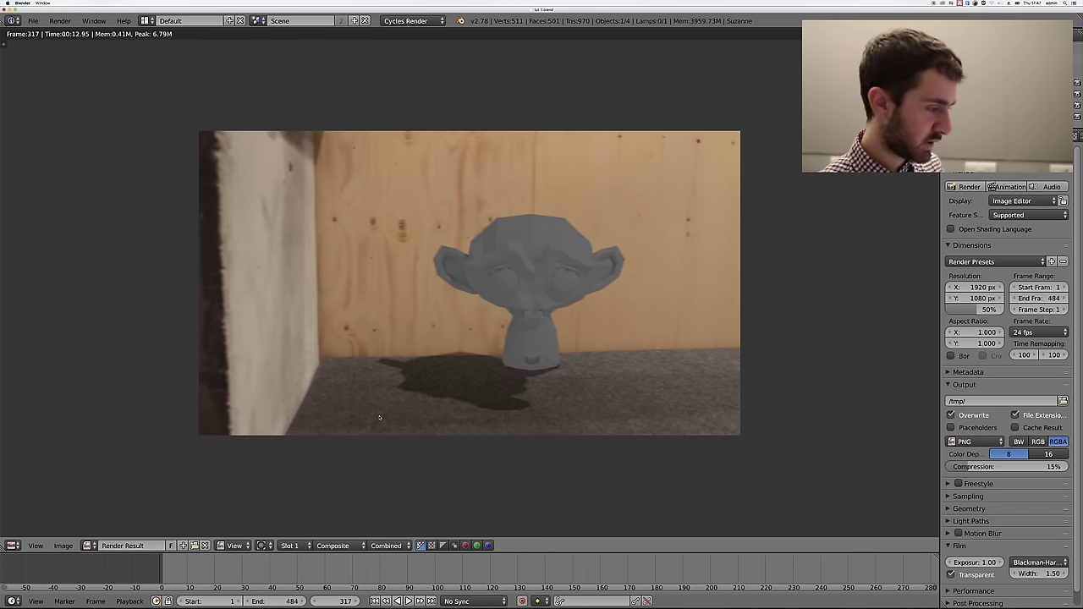
key(Escape)
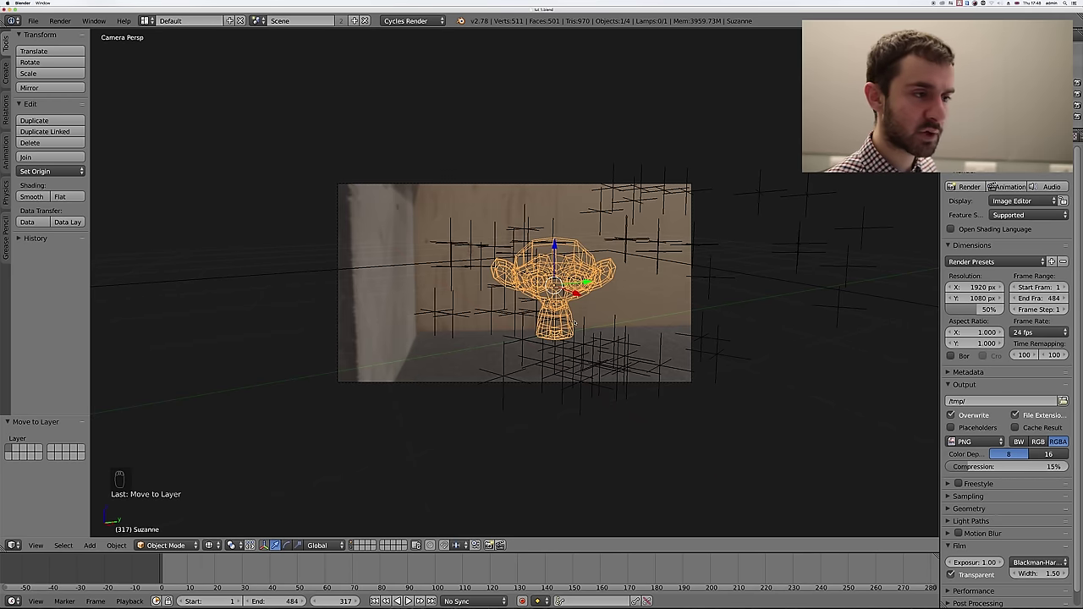
key(F11)
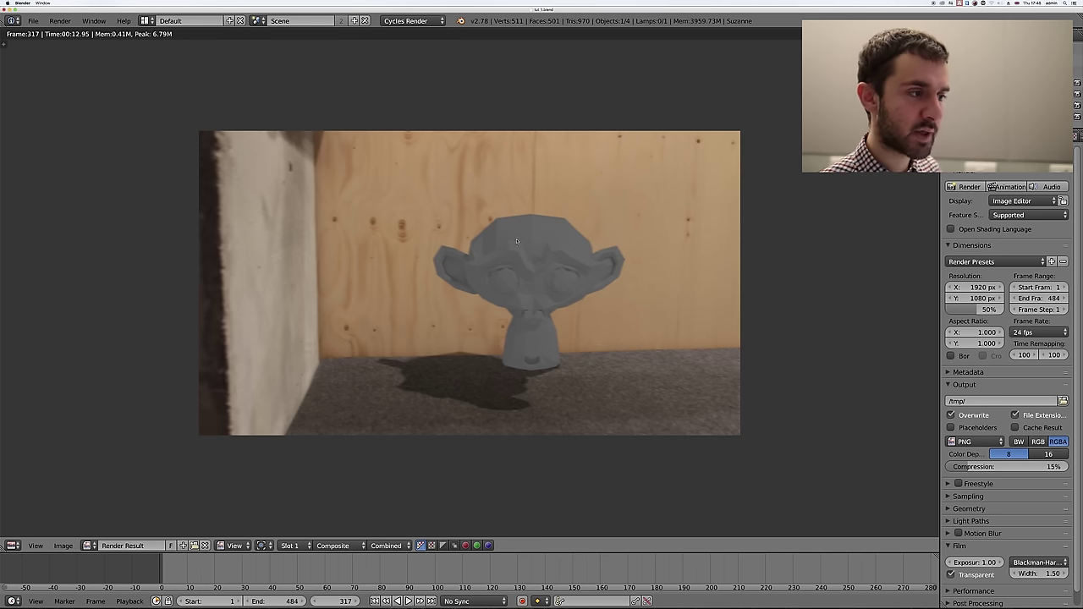
key(Escape)
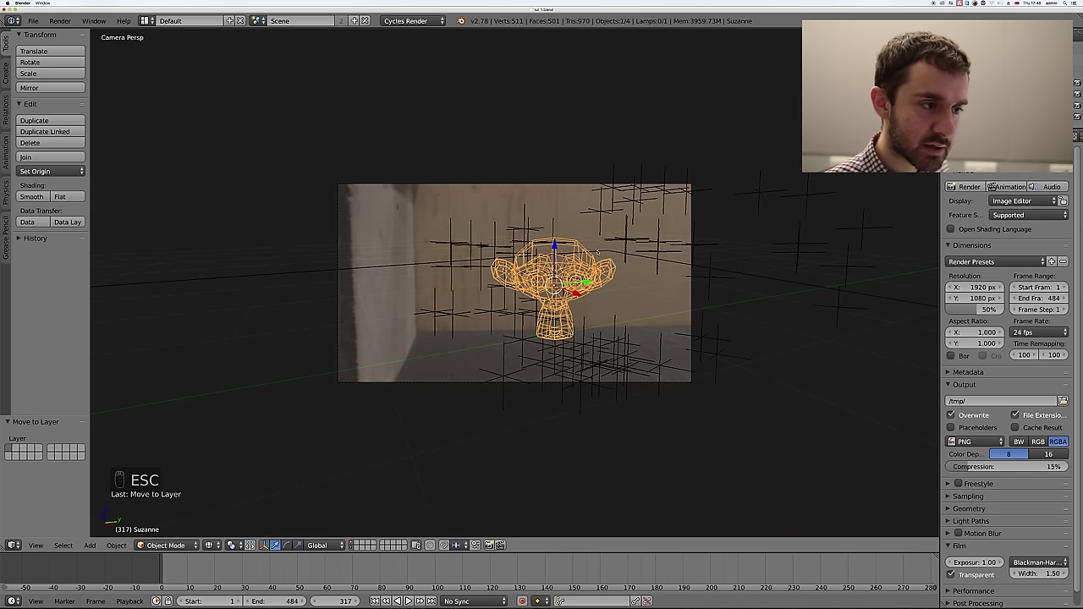
- Rotate the ground plane by about -17.8° around the global Z axis
right_click(597, 251)
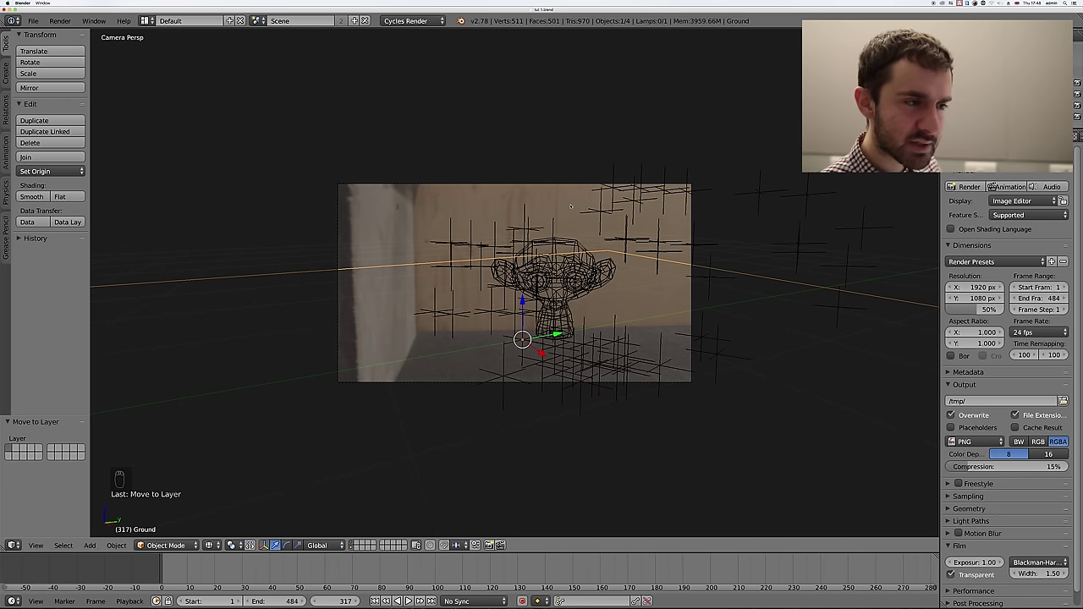
key(r)
key(z)
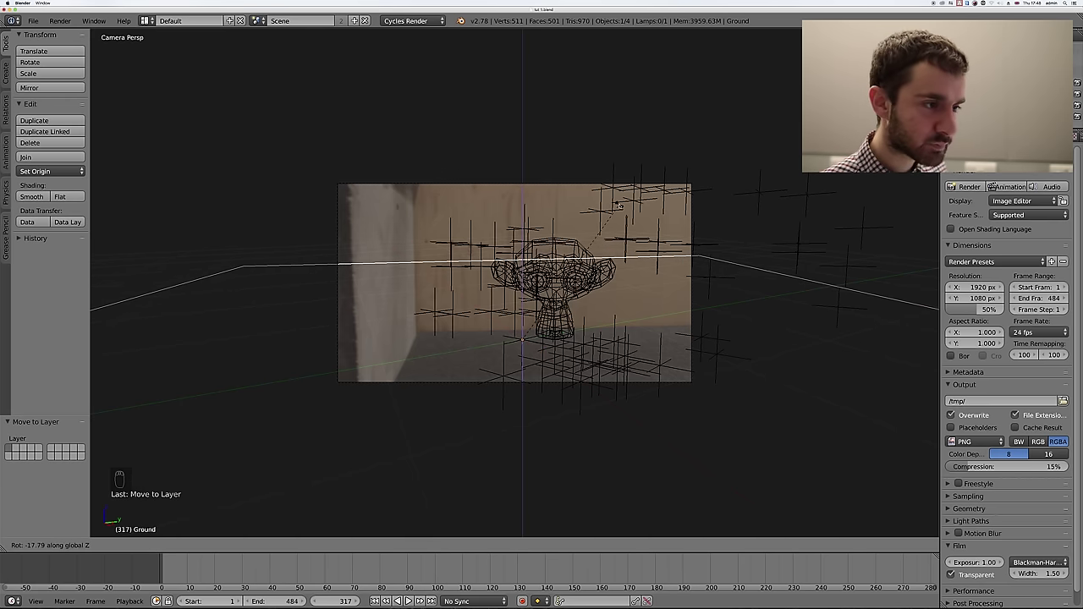
click(668, 206)
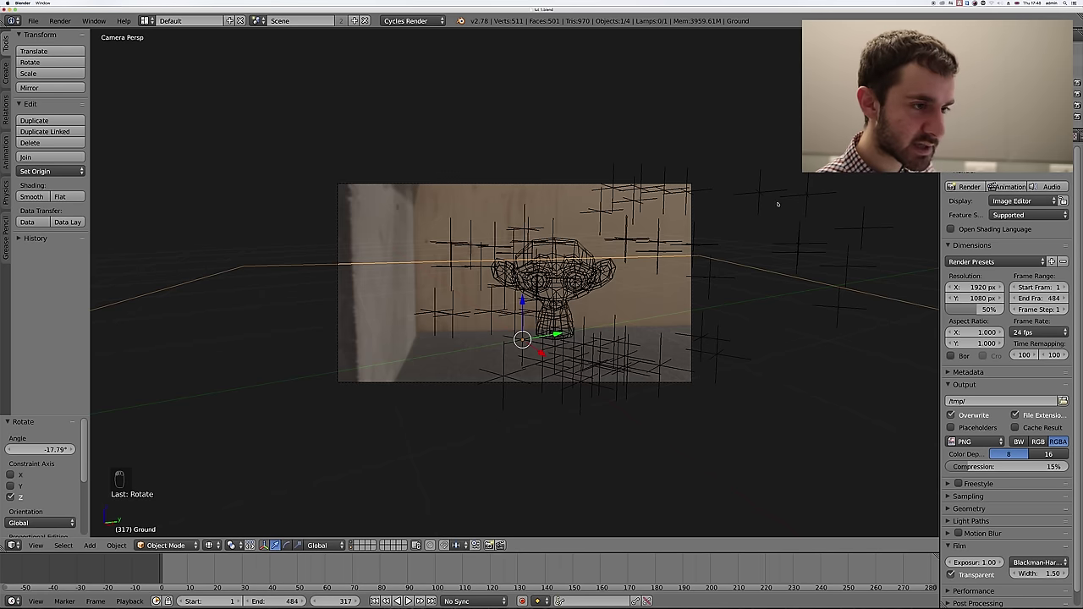
- Scale the ground plane to about 0.54 and move it horizontally by about 1.85 in X and -0.41 in Y
key(s)
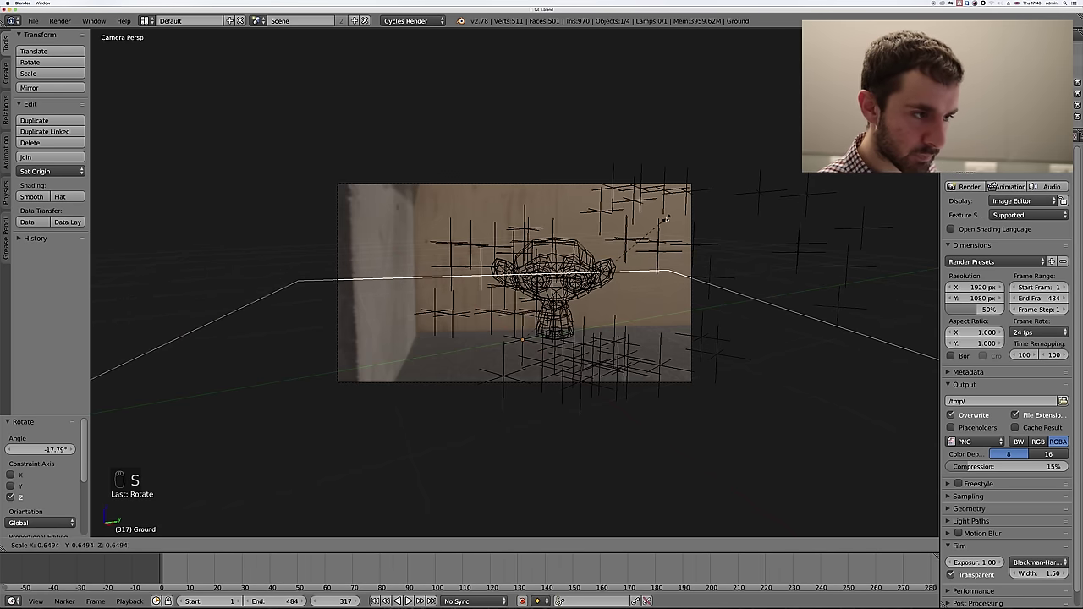
click(610, 249)
key(g)
key(g)
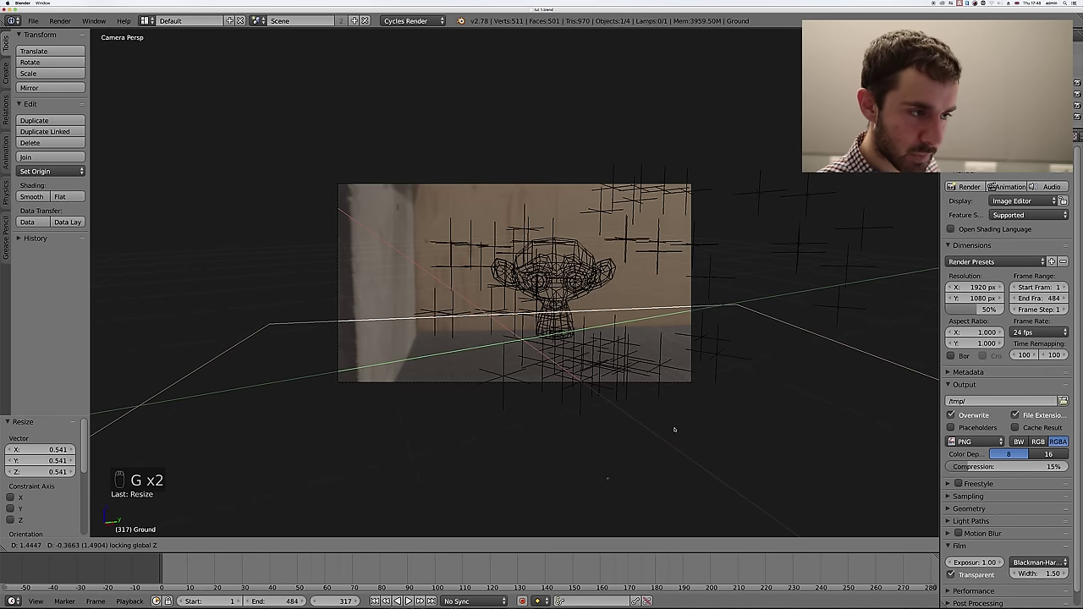
click(749, 513)
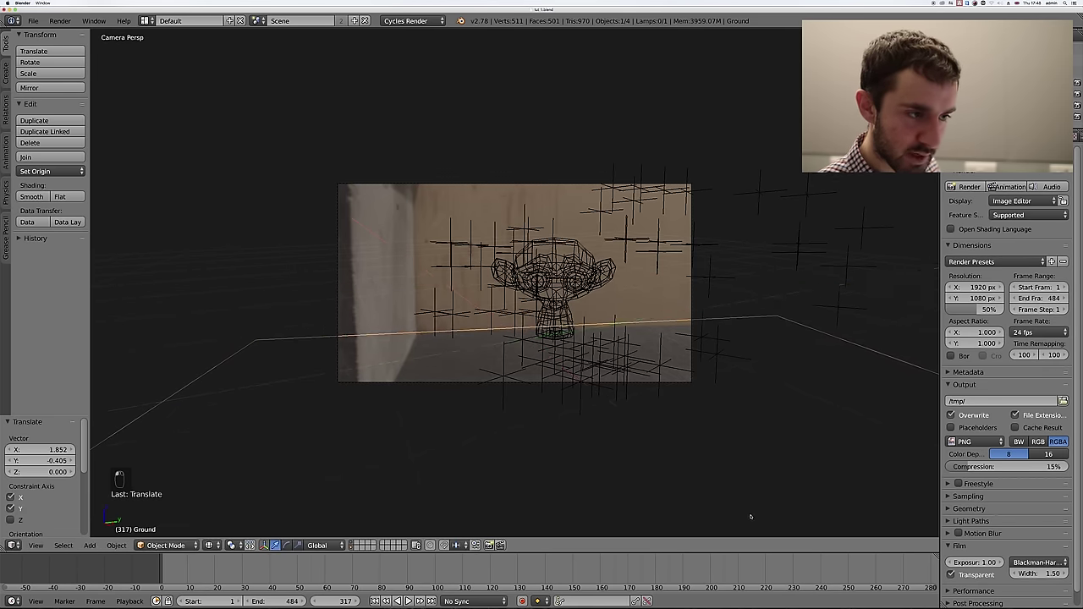
- Rotate the ground plane by about -3.7° around the global Z axis to follow the wall line
scroll(626, 365, up, 2)
key(r)
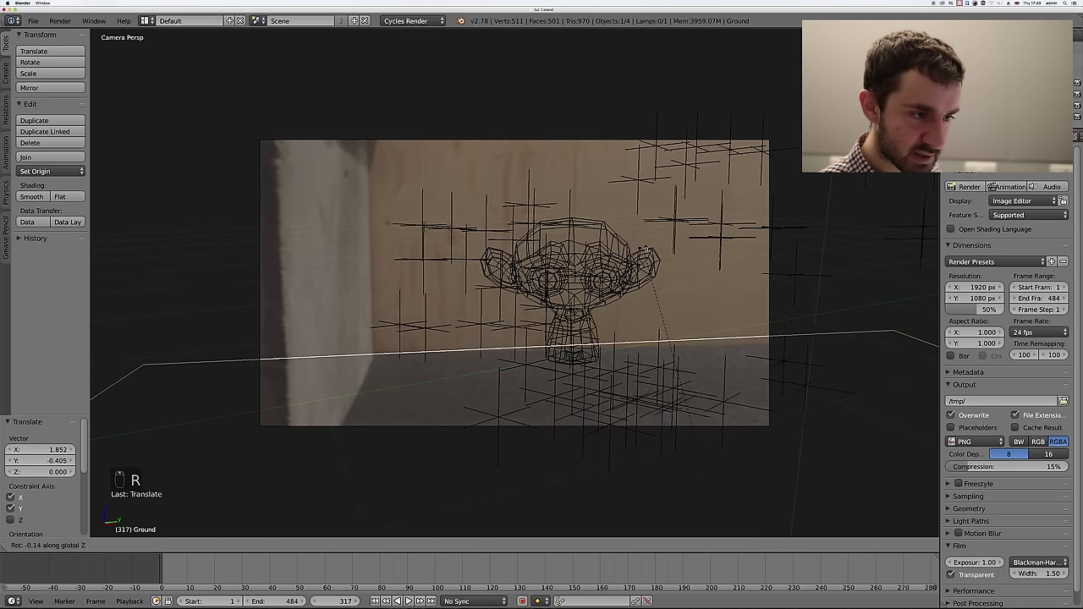
click(677, 252)
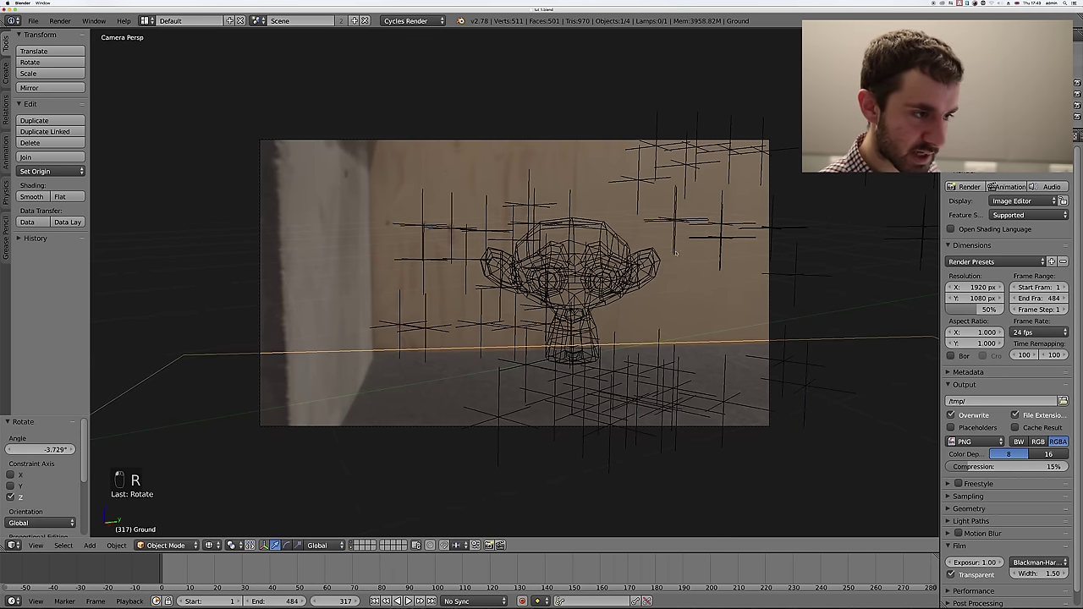
- Move the ground plane horizontally by about 0.08 in X and -0.01 in Y to match the floor's back edge
scroll(676, 256, down, 1)
scroll(676, 255, up, 4)
shift+middle_drag(688, 264, 632, 227)
key(g)
key(z)
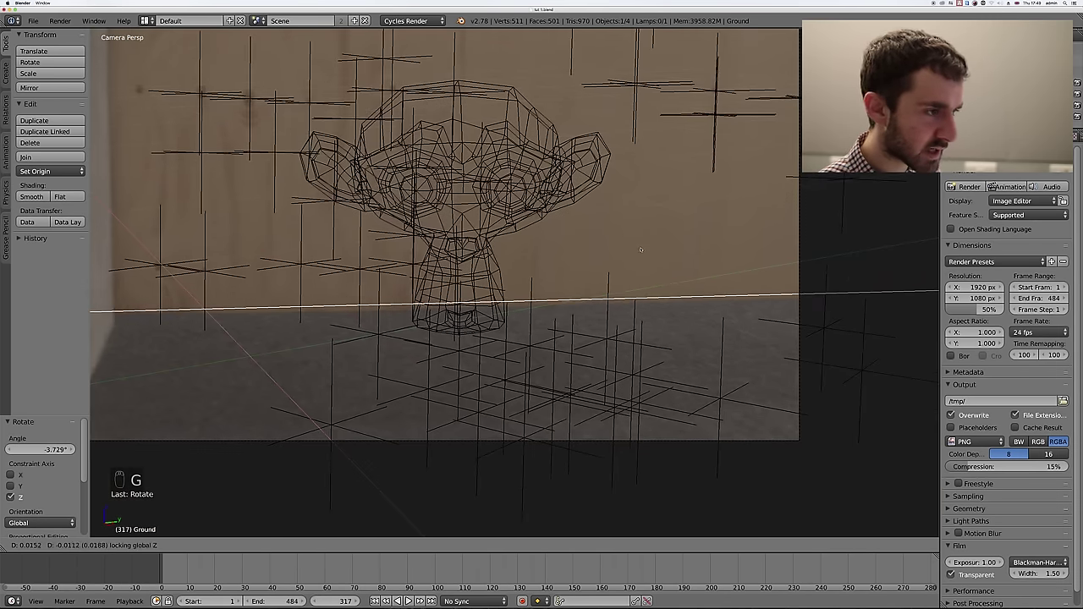
key(shift+z)
click(699, 316)
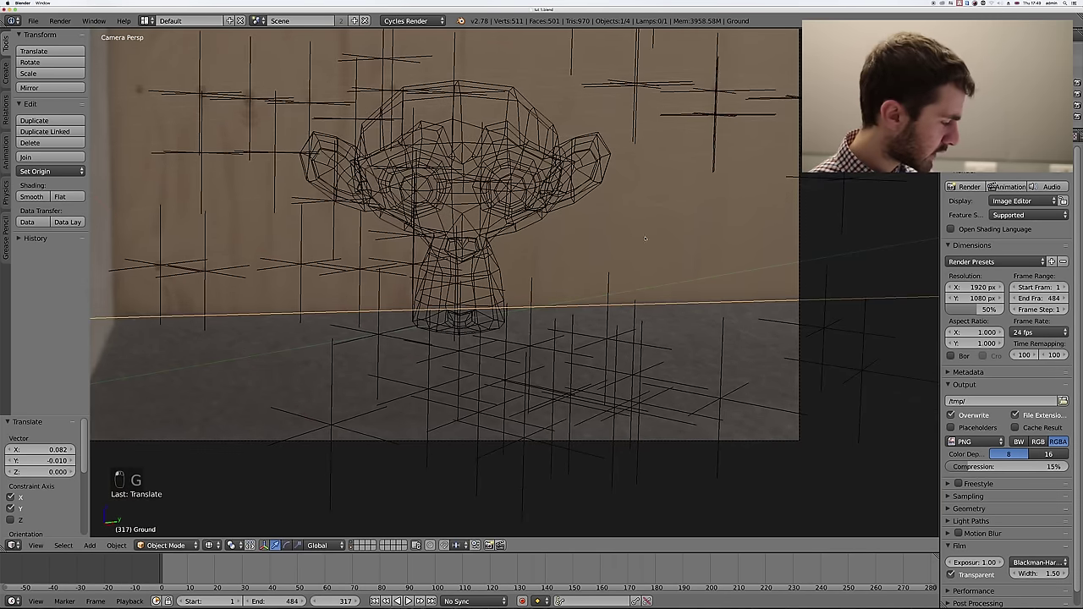
- Rotate the ground plane by about 0.16° around Z and shift it by about -0.014 in X and 0.014 in Y
key(r)
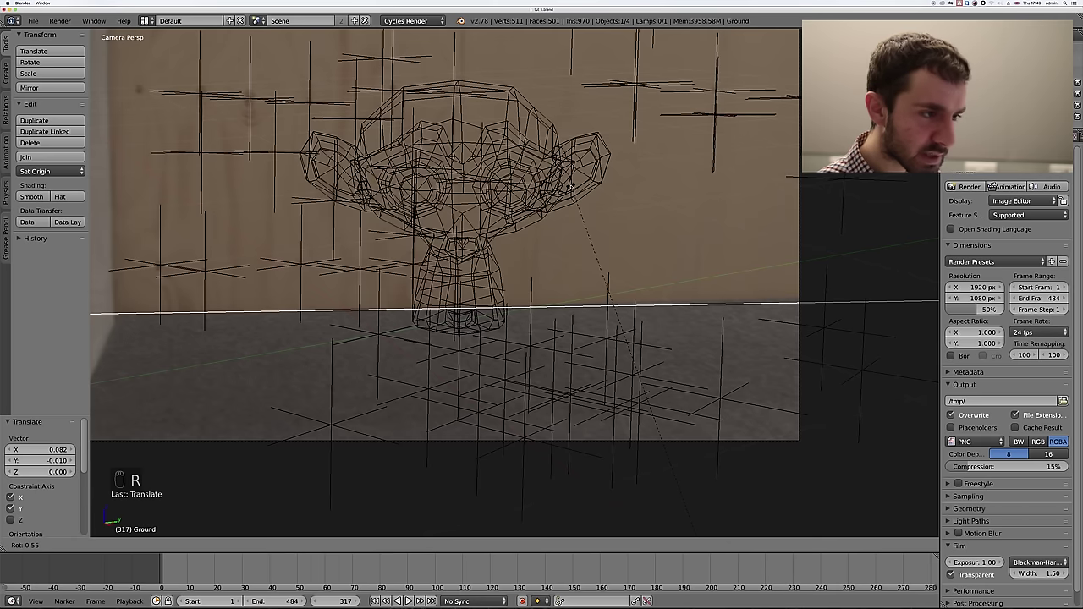
key(z)
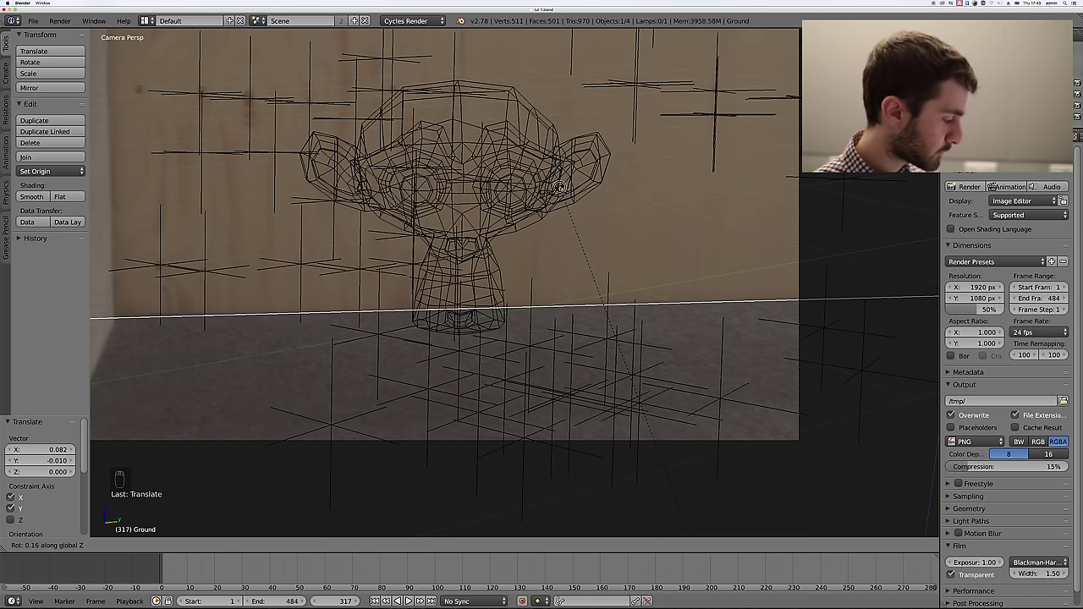
click(559, 187)
key(g)
key(shift+z)
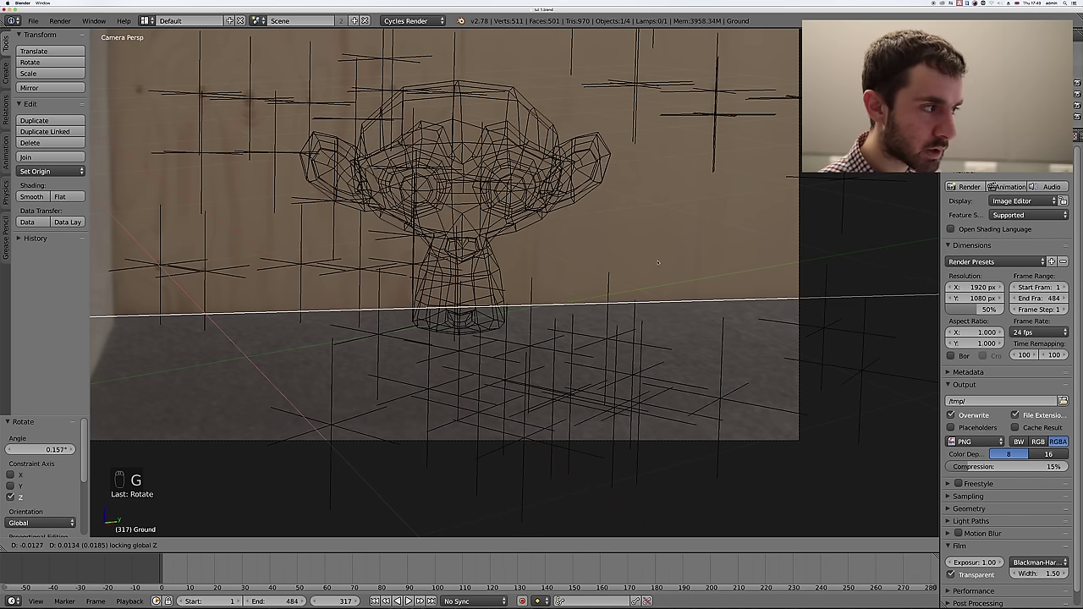
click(656, 262)
- Extrude the ground plane's back edge upward to form a wall behind the monkey
scroll(530, 290, down, 5)
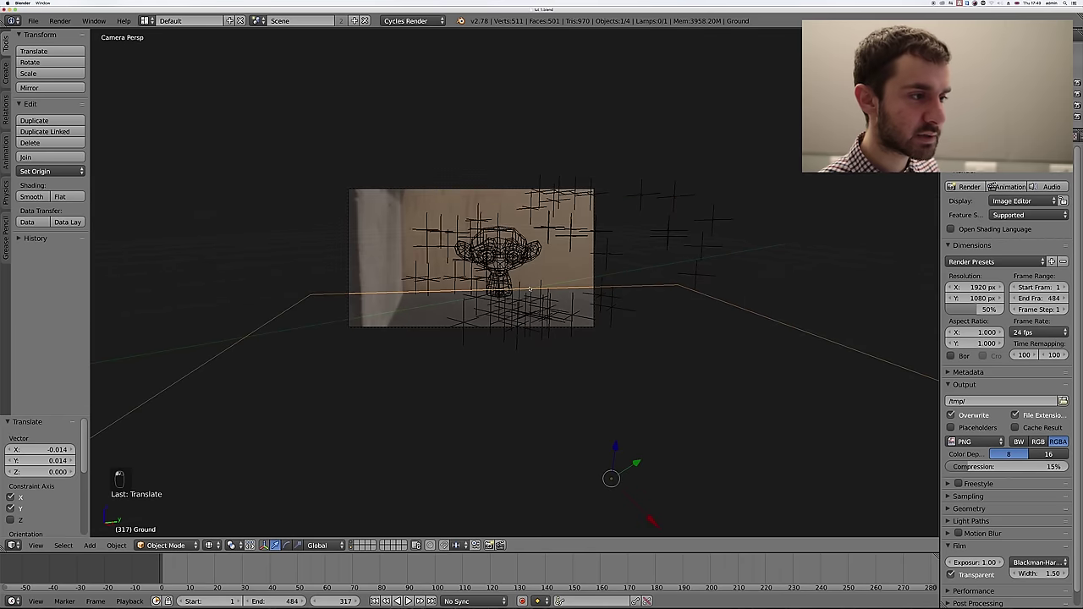
key(Tab)
right_click(309, 293)
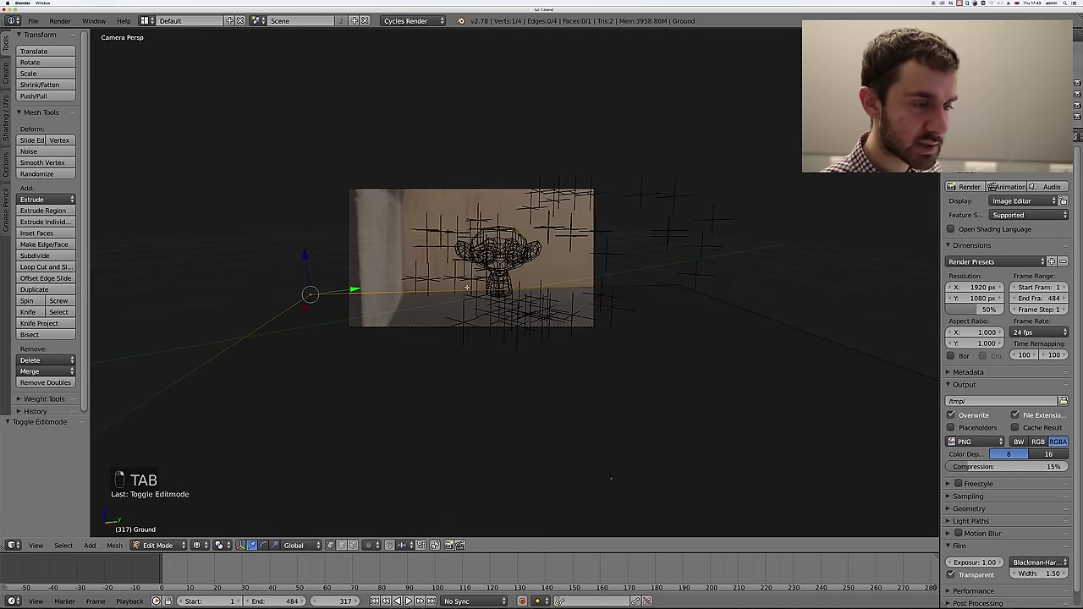
shift+right_click(688, 280)
key(e)
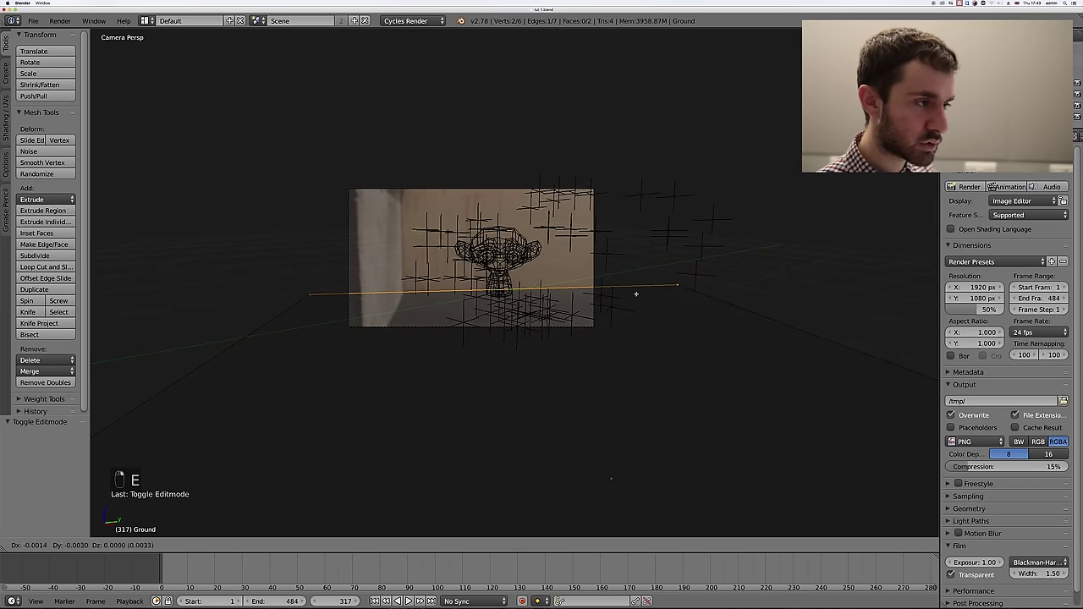
click(643, 96)
key(Tab)
- Render frame 317 to check the monkey's shadow on the floor and wall
scroll(619, 207, up, 3)
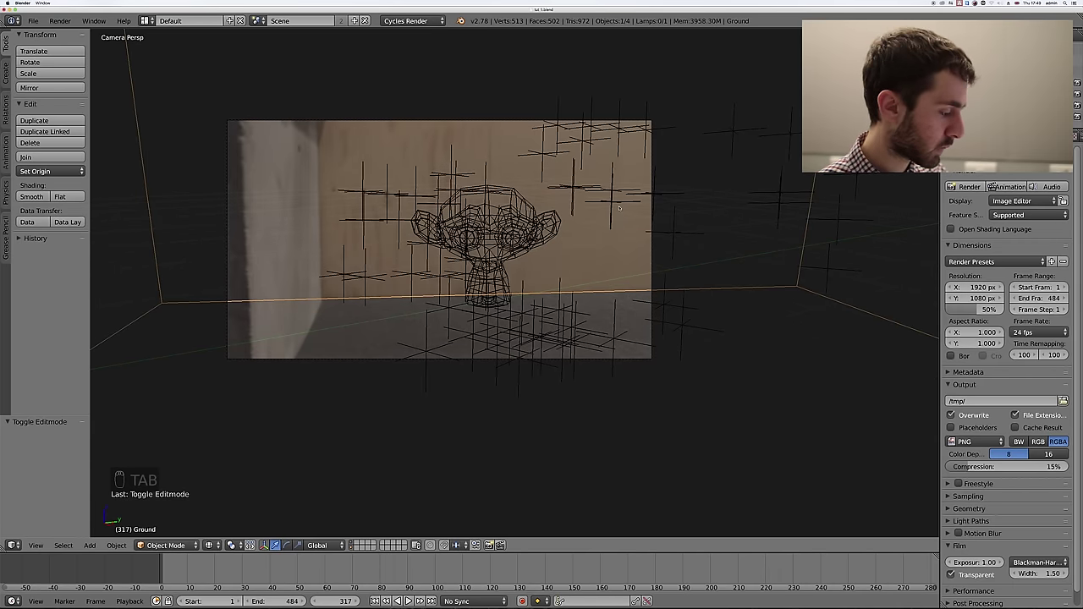
key(F12)
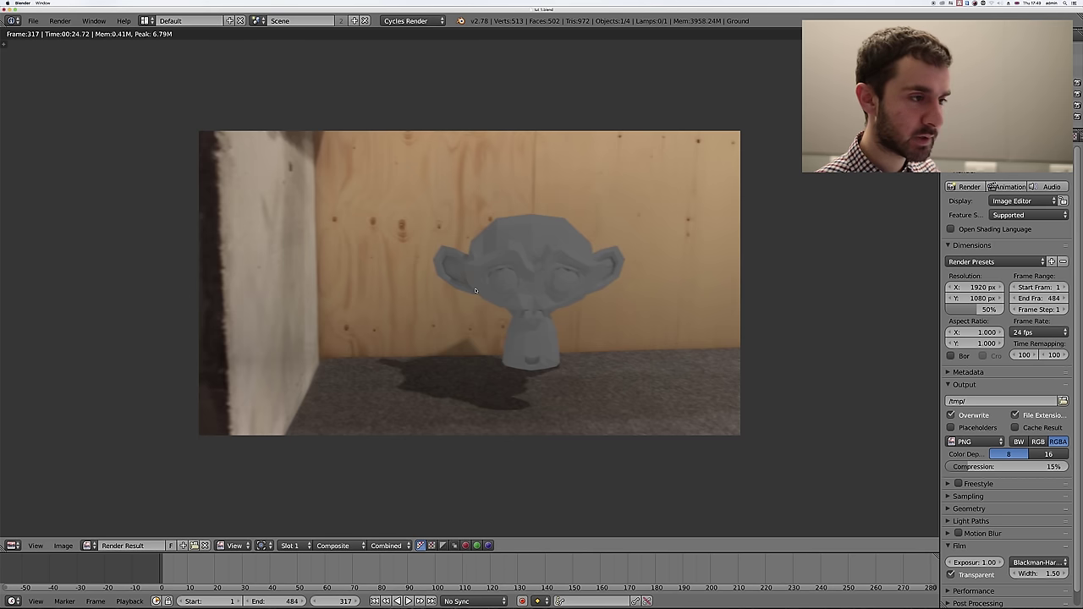
key(Escape)
- Enlarge the monkey, move it by about 0.02 in X, 0.10 in Y and 0.115 in Z, and render frame 317
right_click(486, 237)
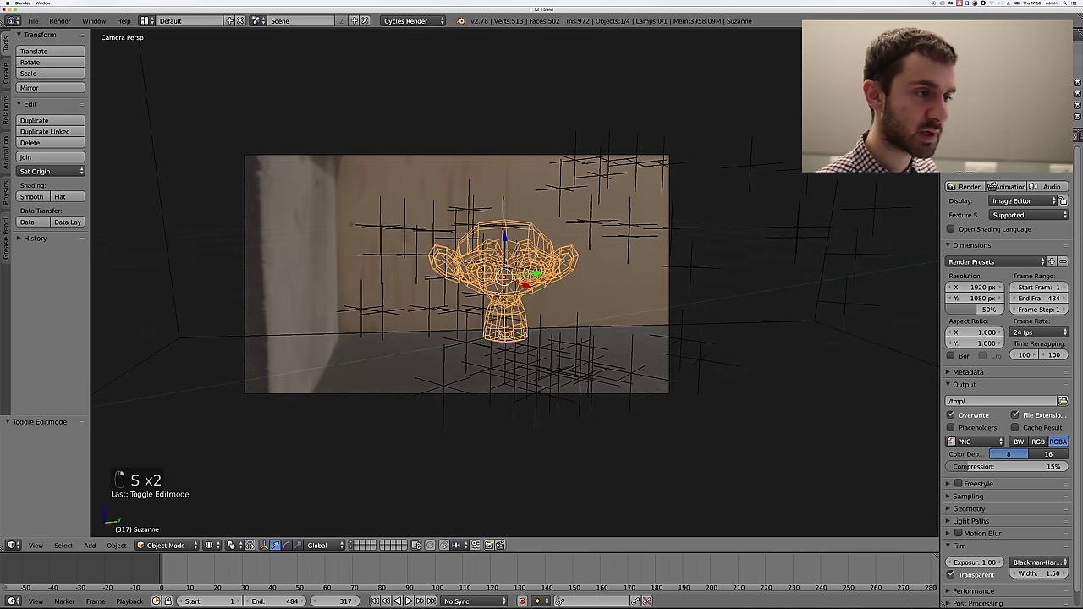
key(F12)
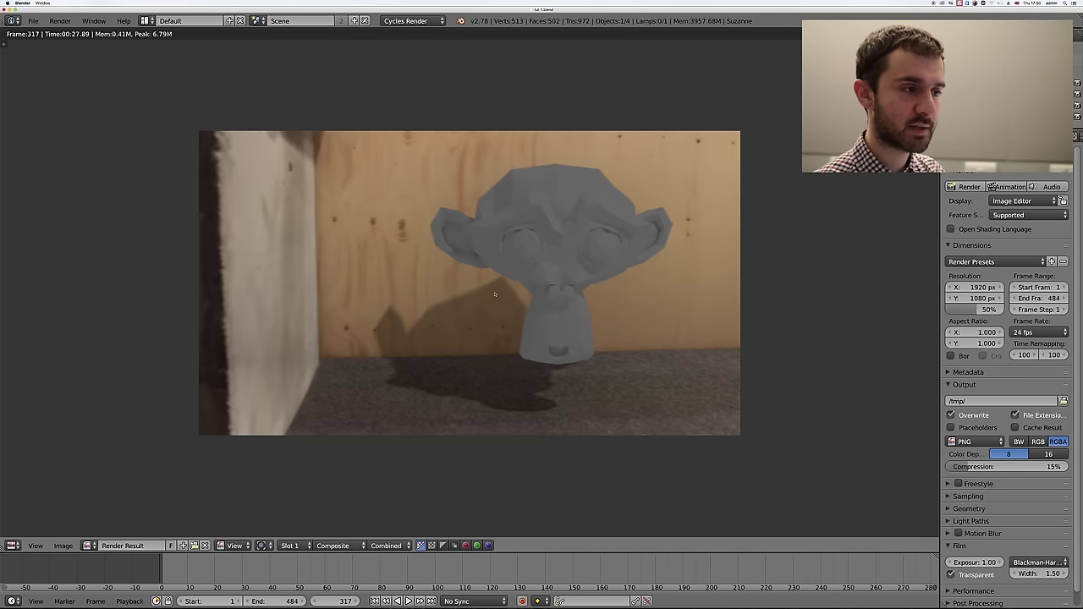
key(Escape)
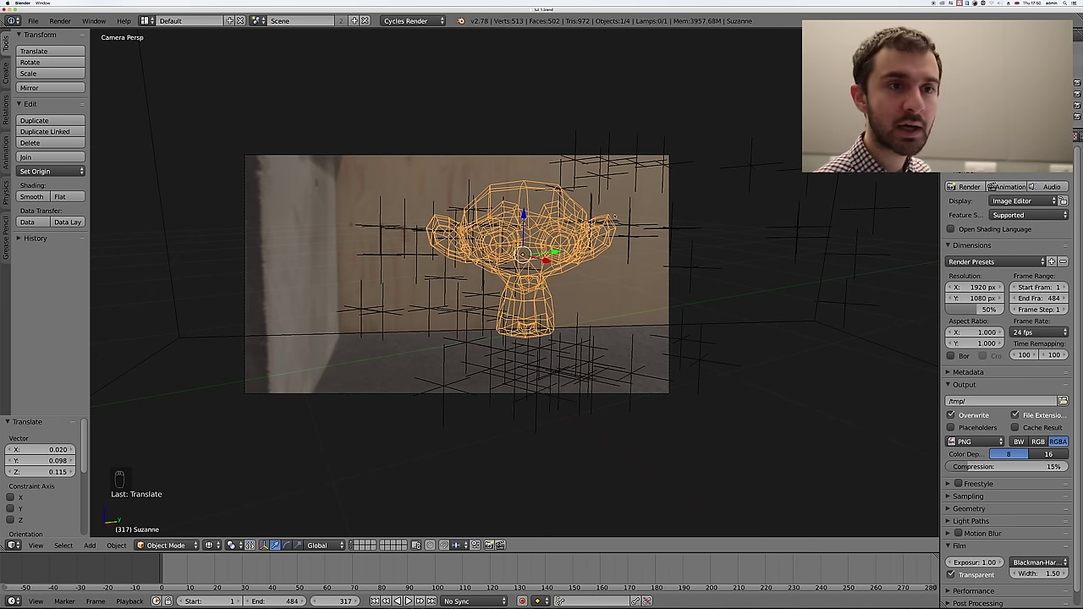
- Split the 3D viewport horizontally and turn the upper area into a Graph Editor
drag(3, 30, 4, 157)
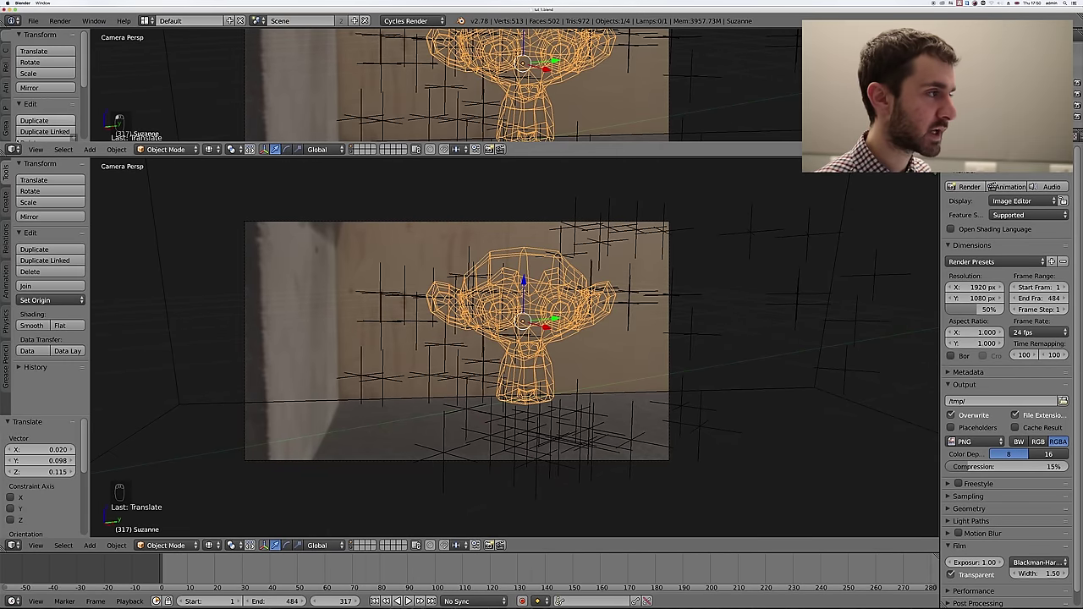
click(14, 149)
click(30, 195)
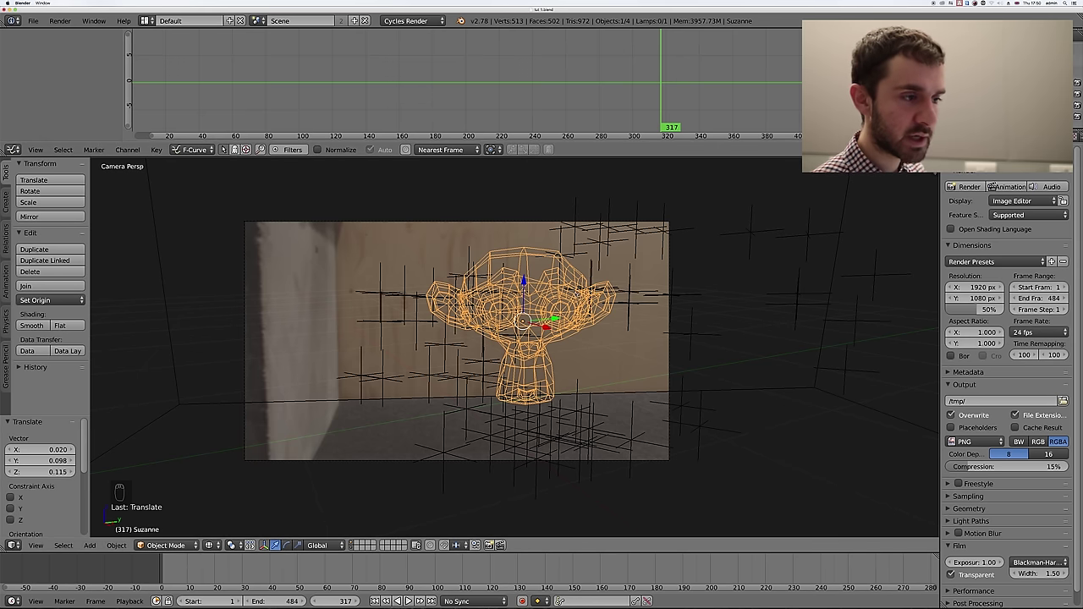
- Insert a rotation keyframe on the monkey at frame 317 and delete its X and Y Euler Rotation channels
key(i)
click(545, 305)
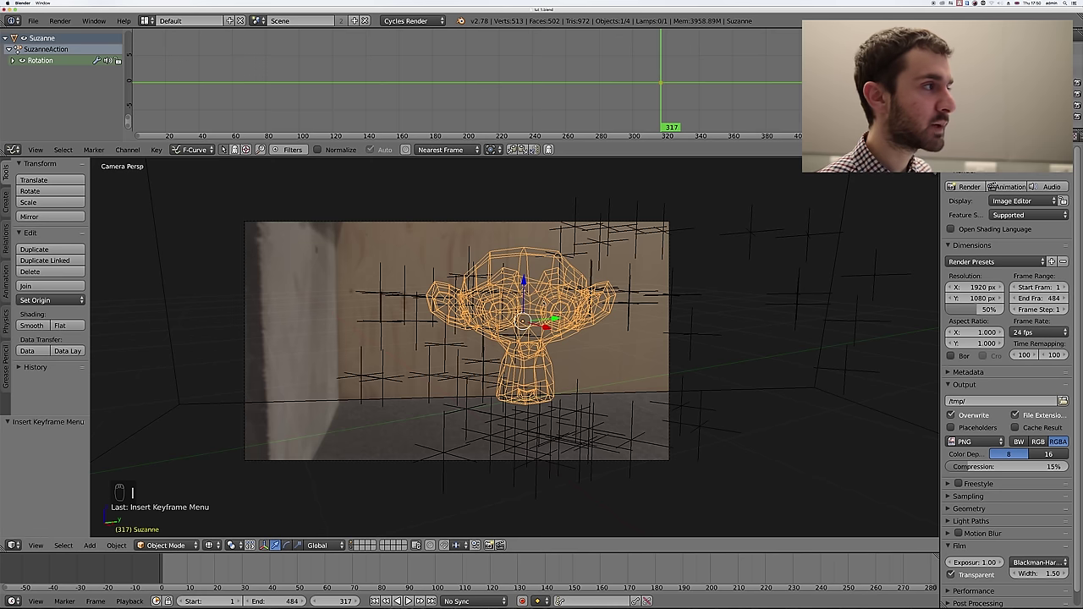
click(13, 61)
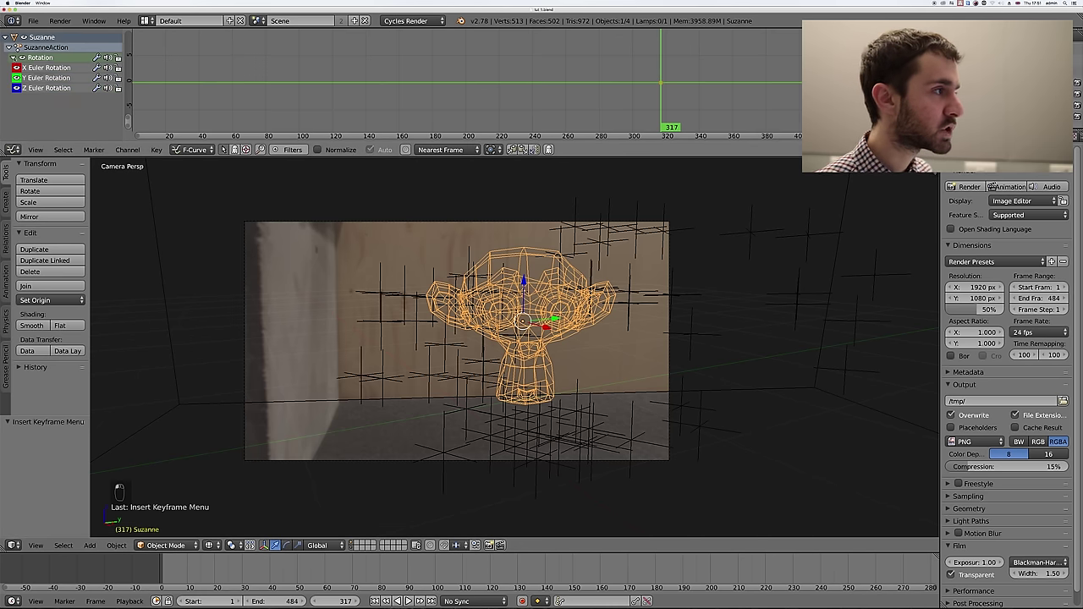
key(Delete)
click(40, 67)
key(Delete)
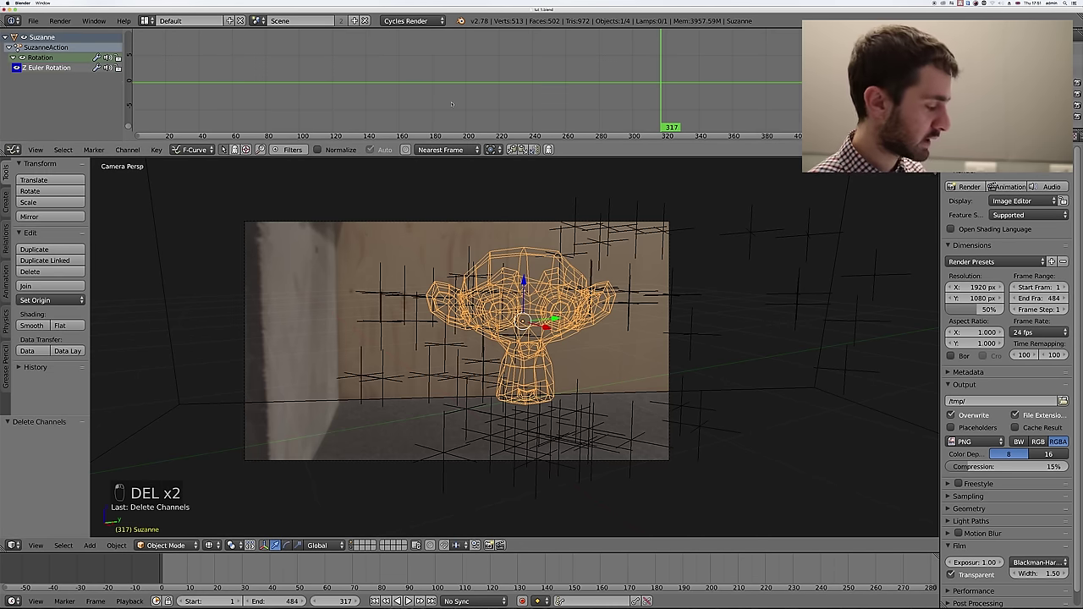
- Add a Generator modifier to the monkey's Z Euler Rotation curve and play the animation briefly
key(n)
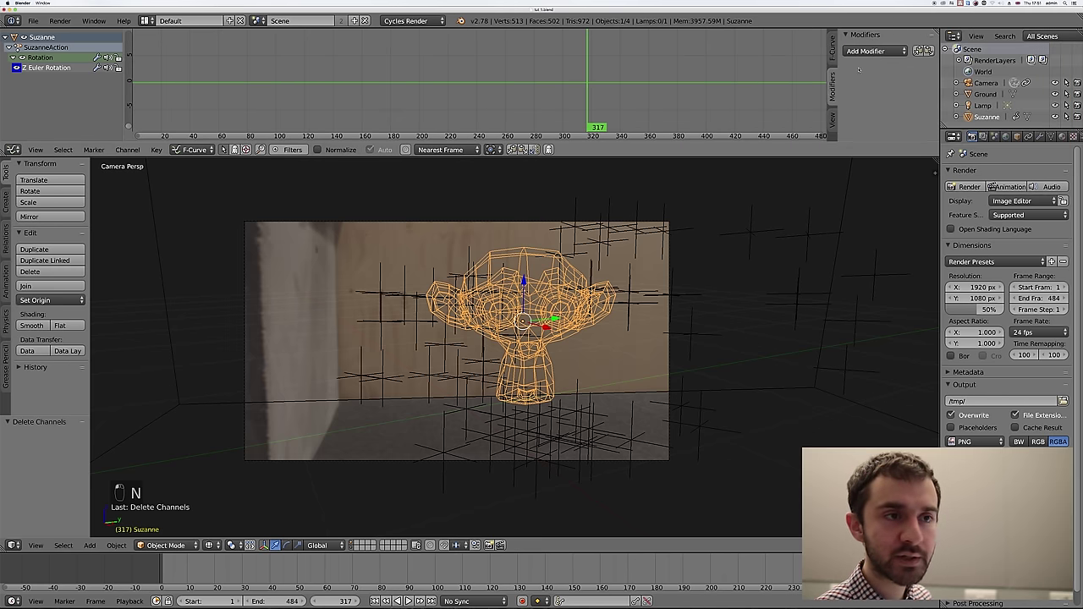
click(871, 51)
click(880, 64)
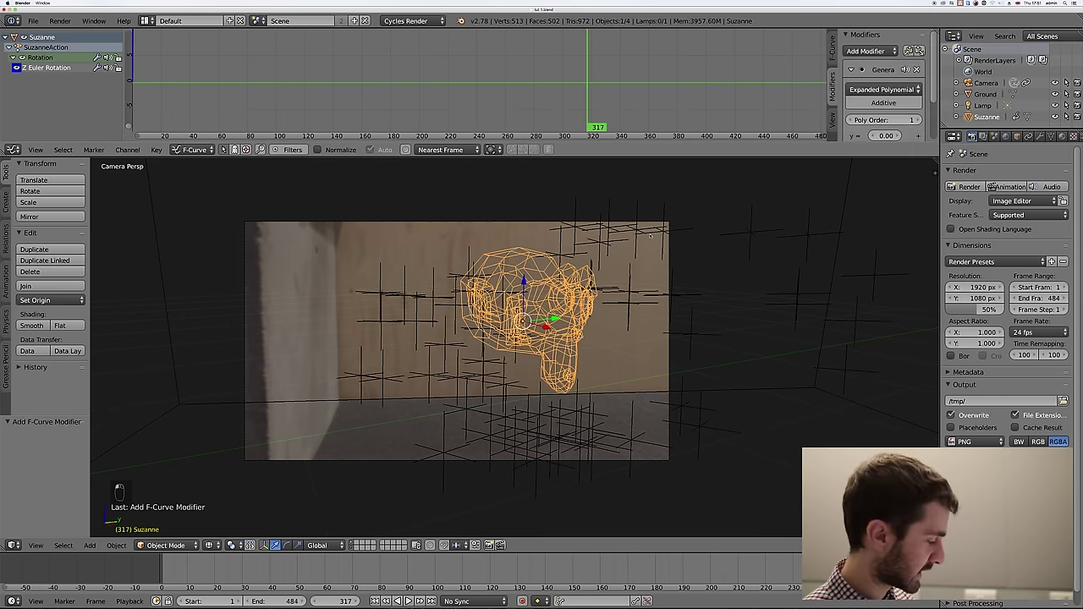
key(alt+a)
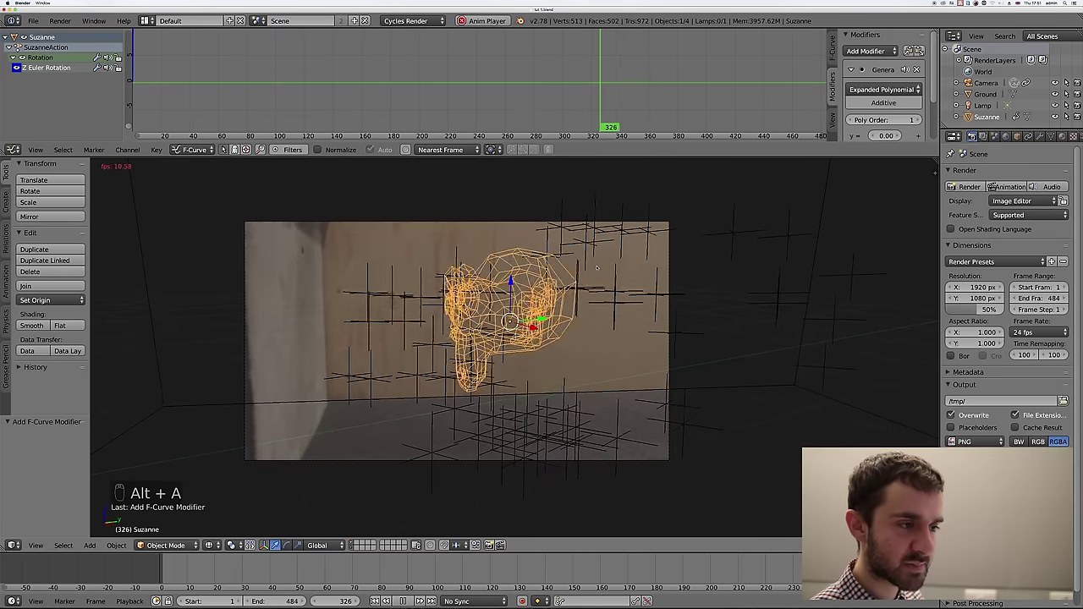
key(alt+a)
- Set the Generator modifier's x coefficient to 0.10 and play the animation from frame 1
scroll(884, 97, down, 3)
click(885, 104)
text(0.1)
key(Return)
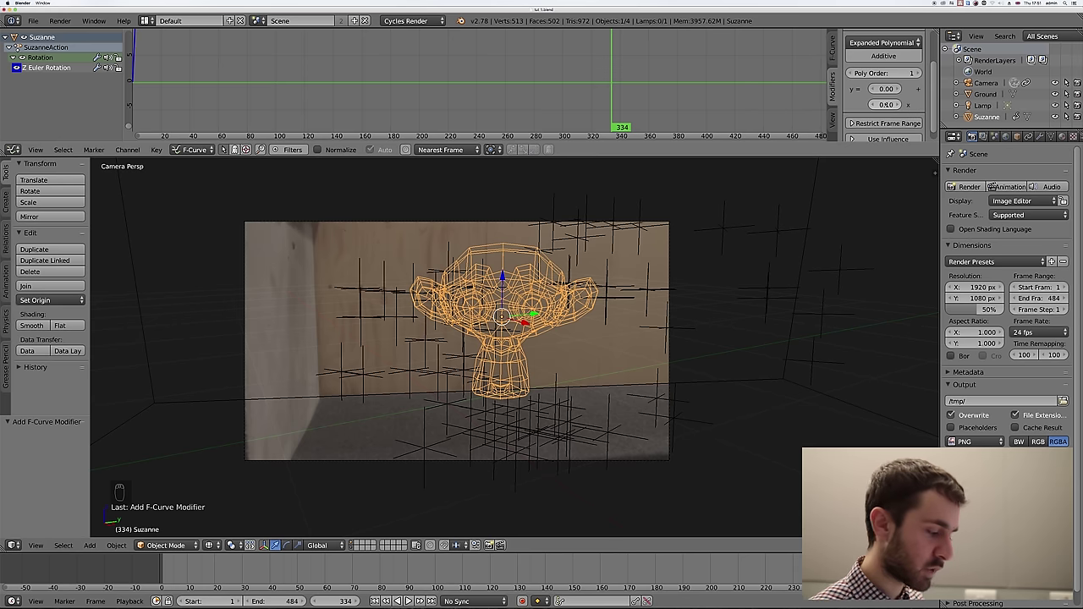
key(shift+Left)
key(alt+a)
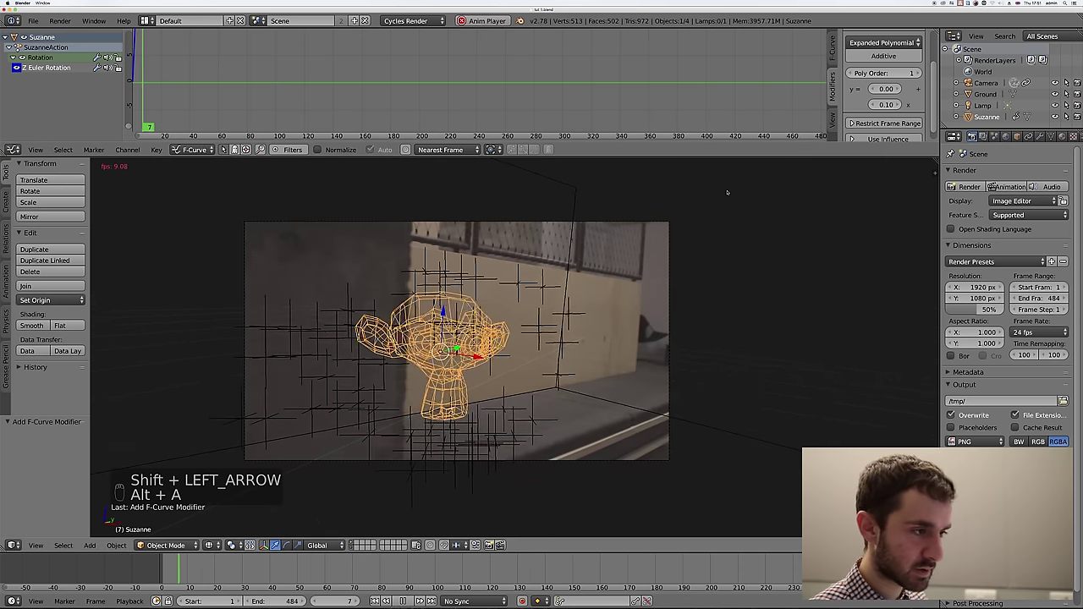
key(alt+a)
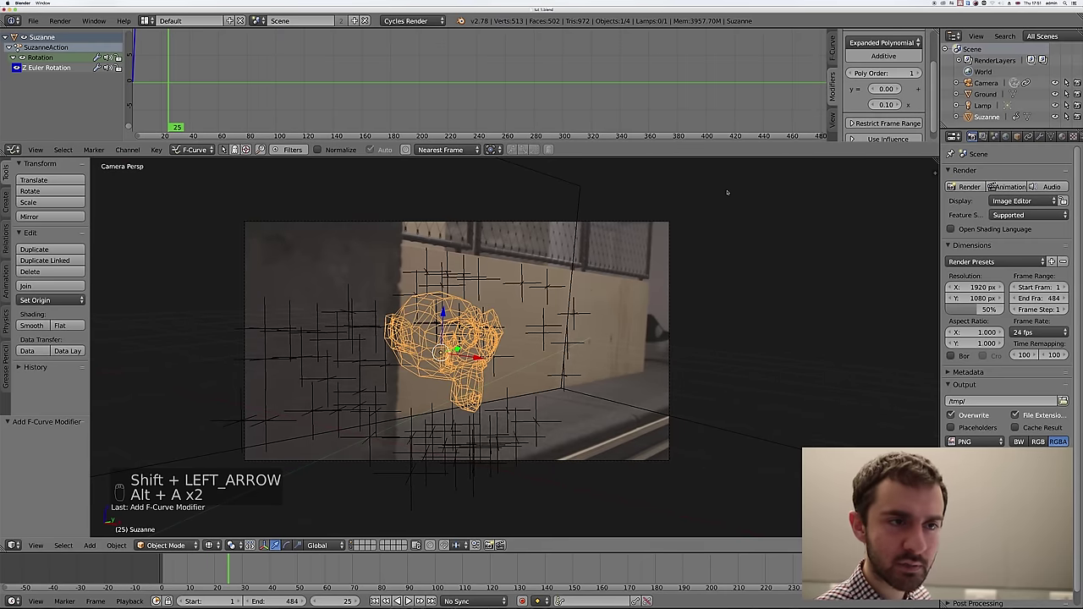
- Set the Generator modifier's x coefficient to 0.05 and play the animation from frame 1
click(885, 104)
text(0)
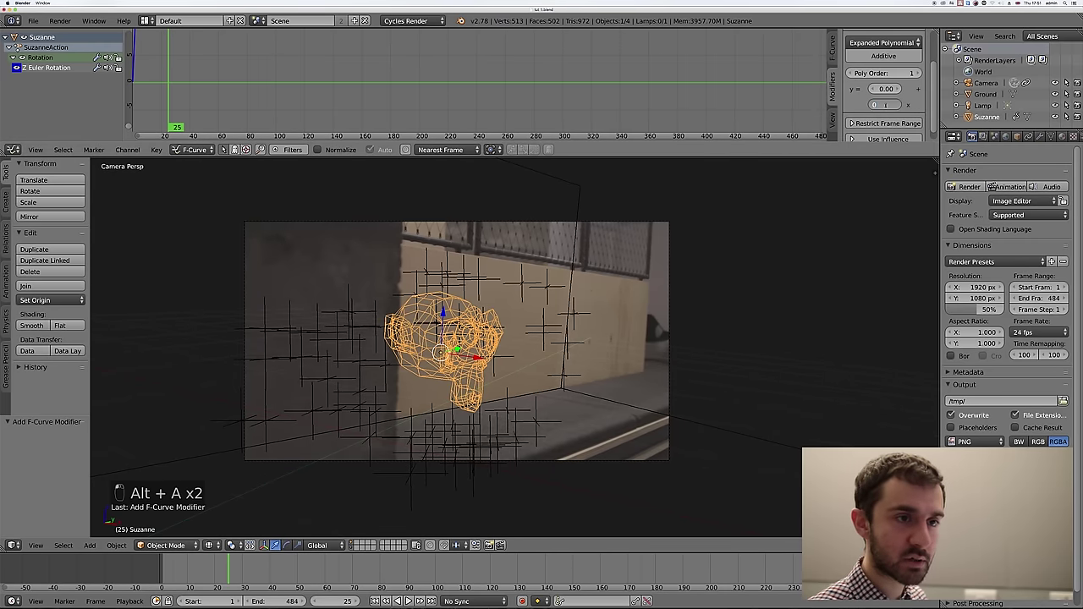
text(.05)
key(Return)
key(shift+Left)
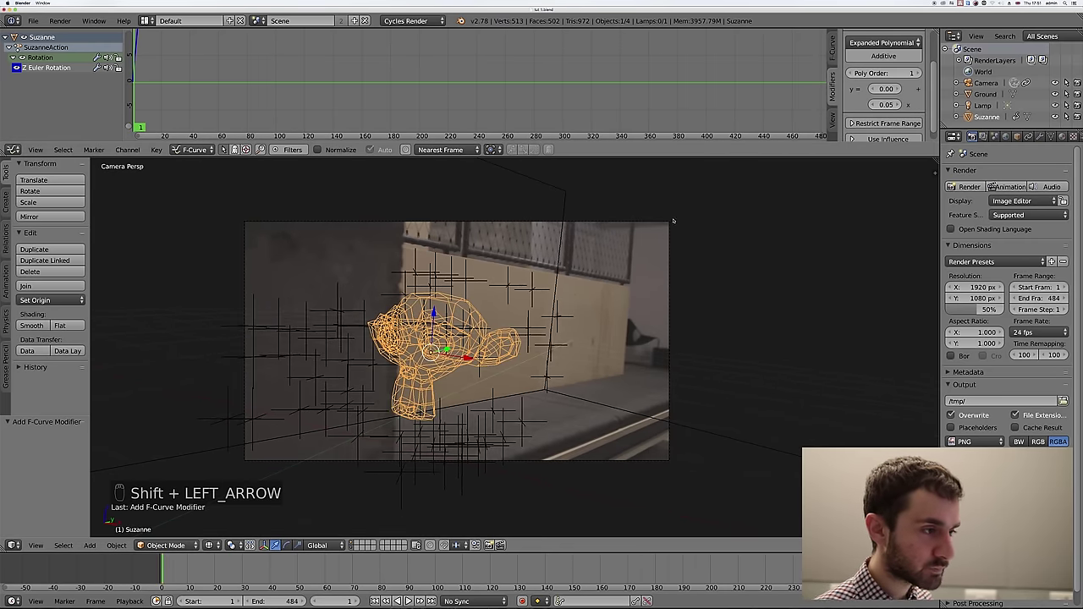
key(alt+a)
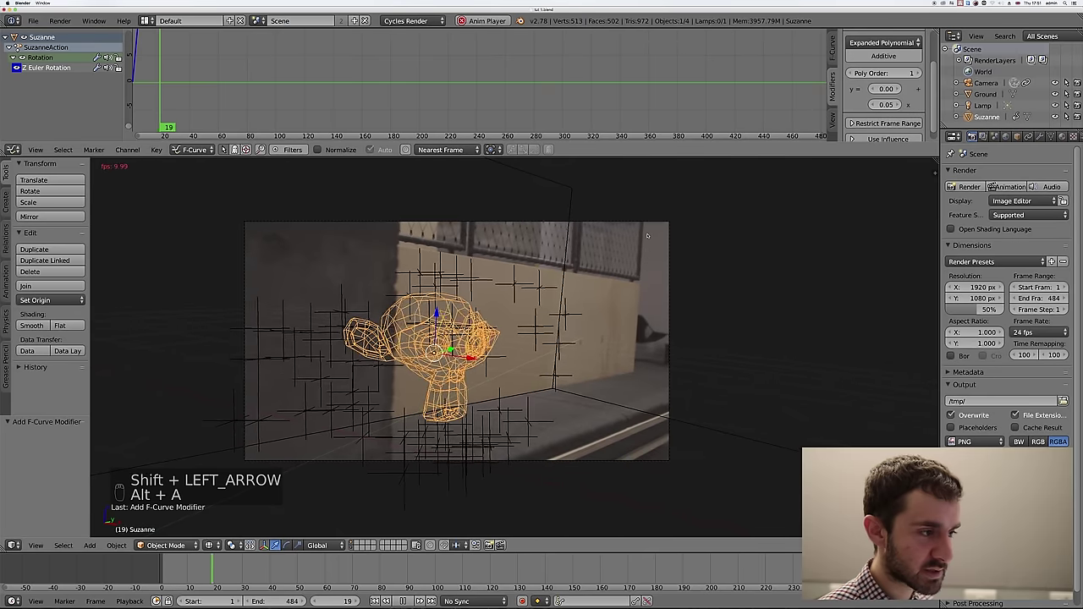
- Show the viewport in solid shading during playback, stop the animation and return to frame 1
key(z)
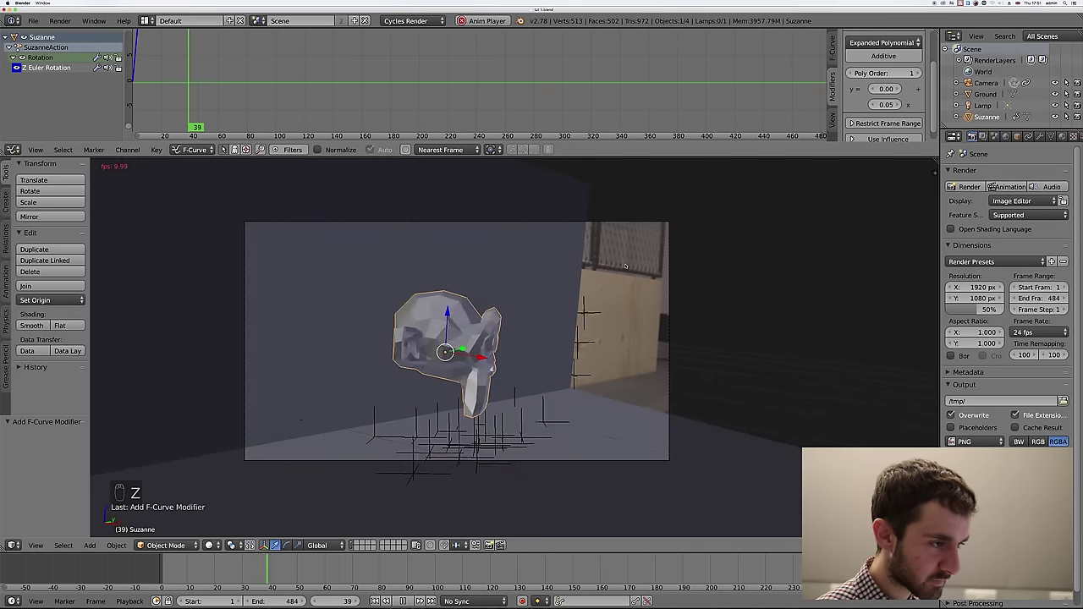
key(alt+a)
key(Left)
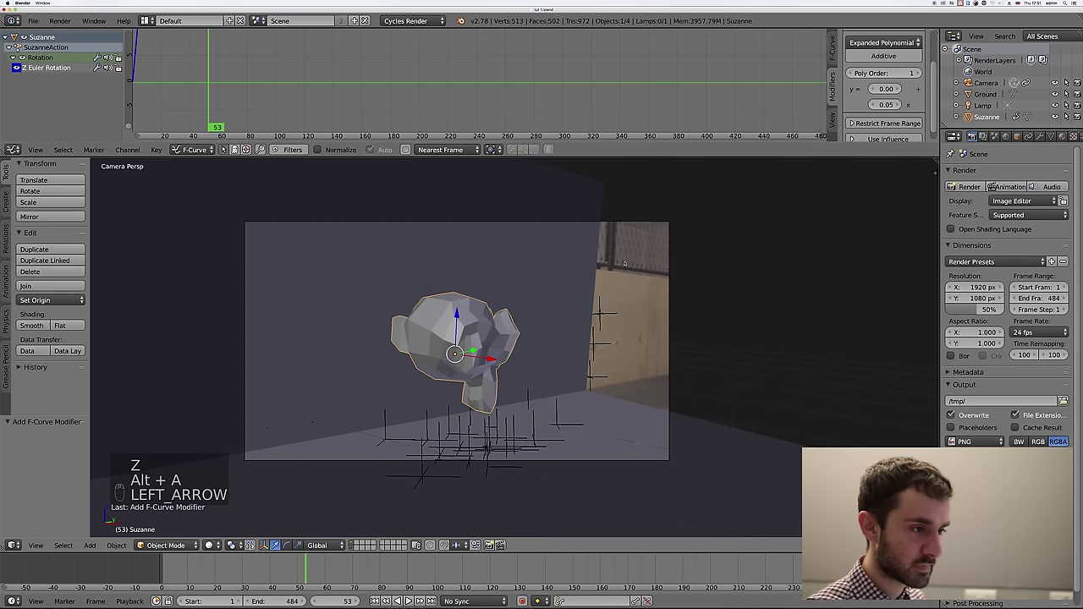
key(shift+Left)
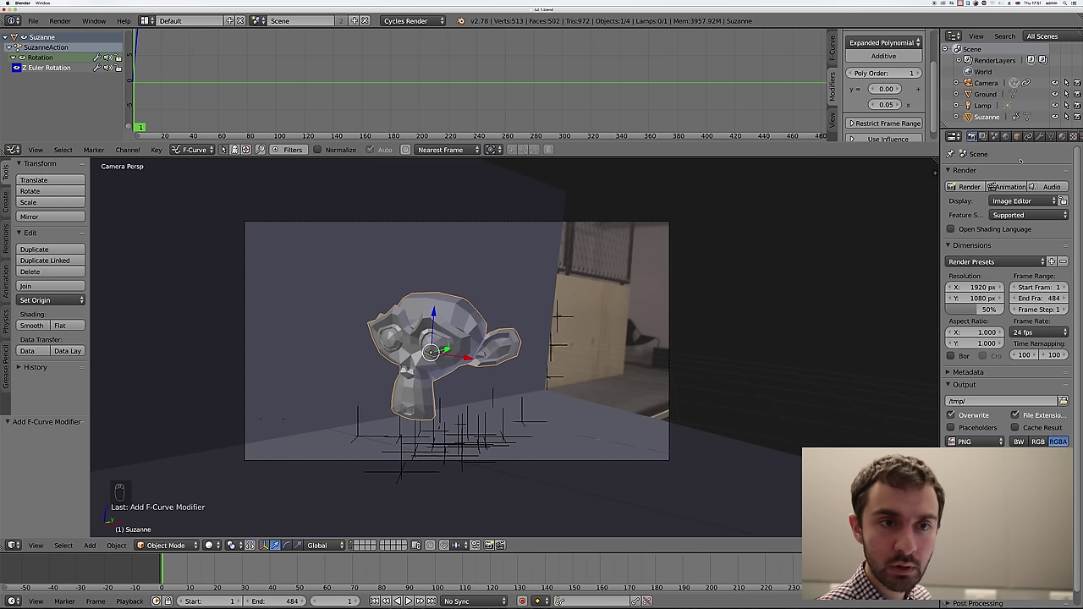
- Create a new material for the monkey and set its surface shader to Glossy BSDF
click(1063, 136)
click(954, 211)
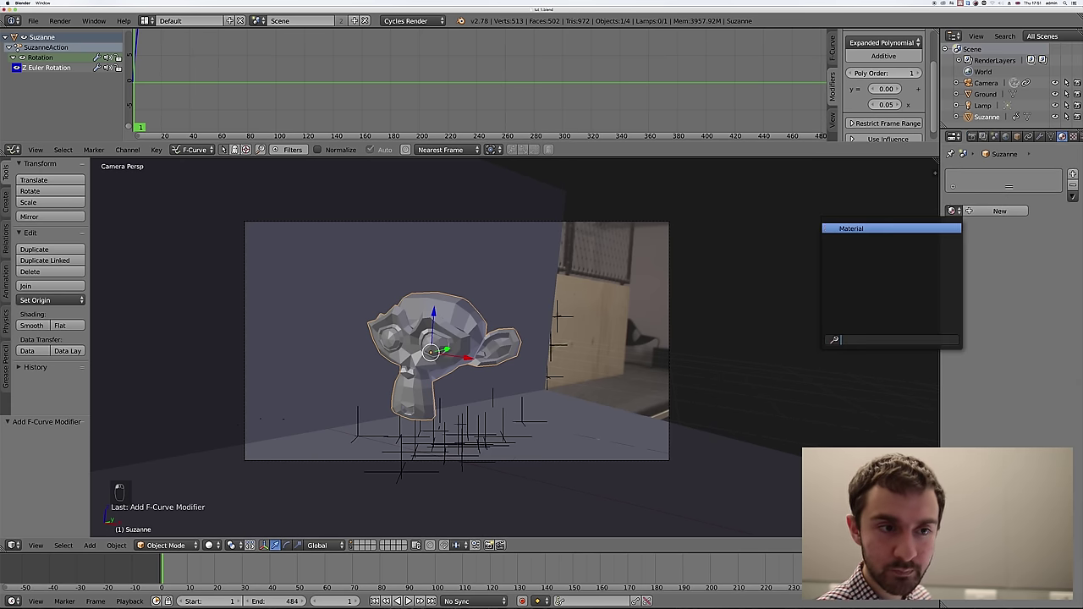
click(984, 210)
click(990, 211)
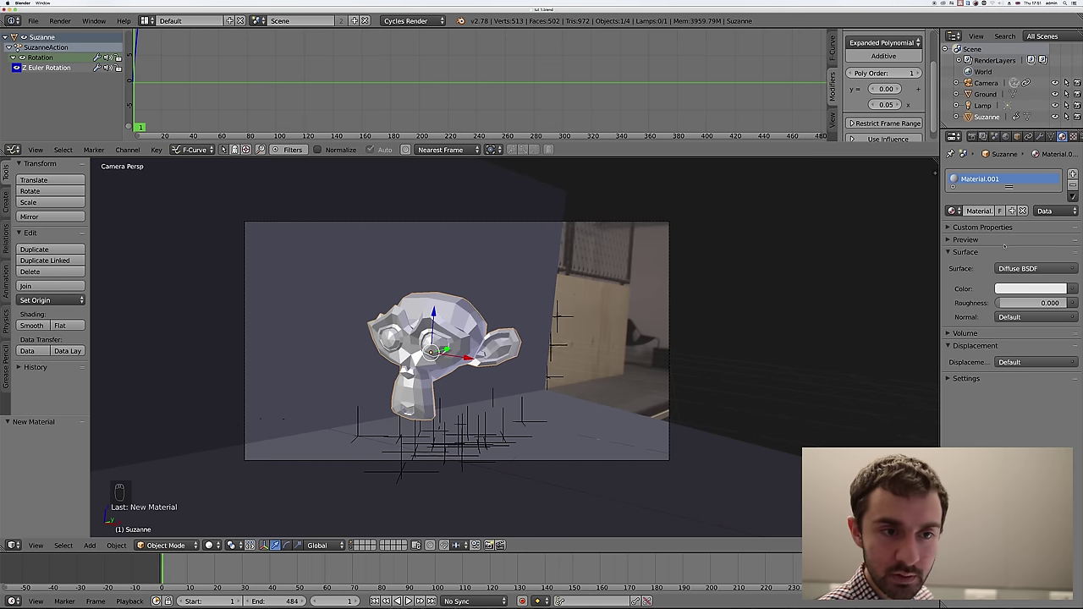
click(1016, 269)
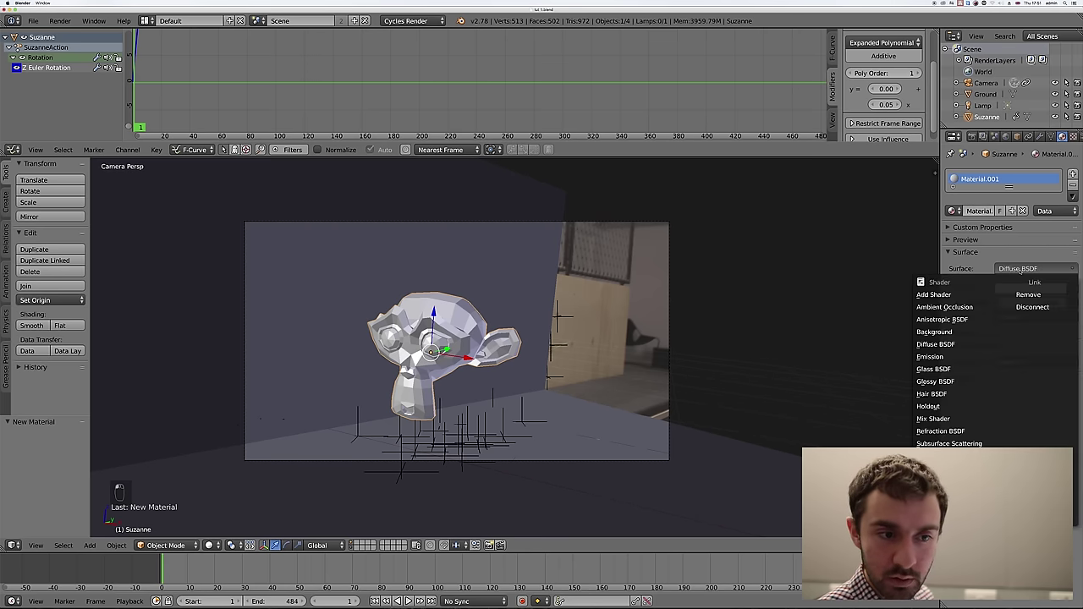
click(935, 382)
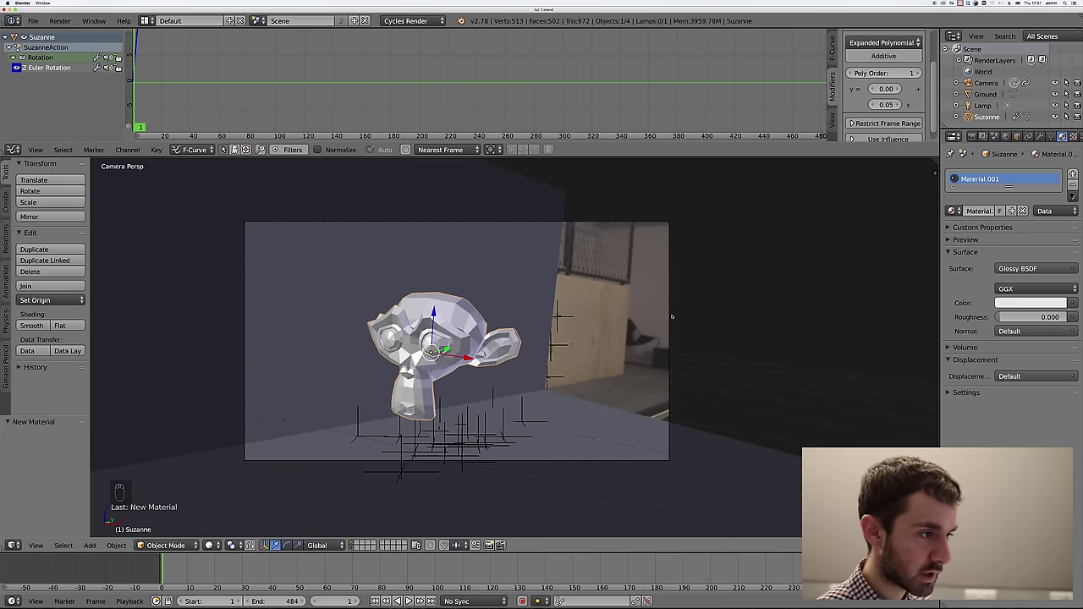
- Show the viewport in wireframe and render a still image to check the glossy monkey
key(shift+z)
key(z)
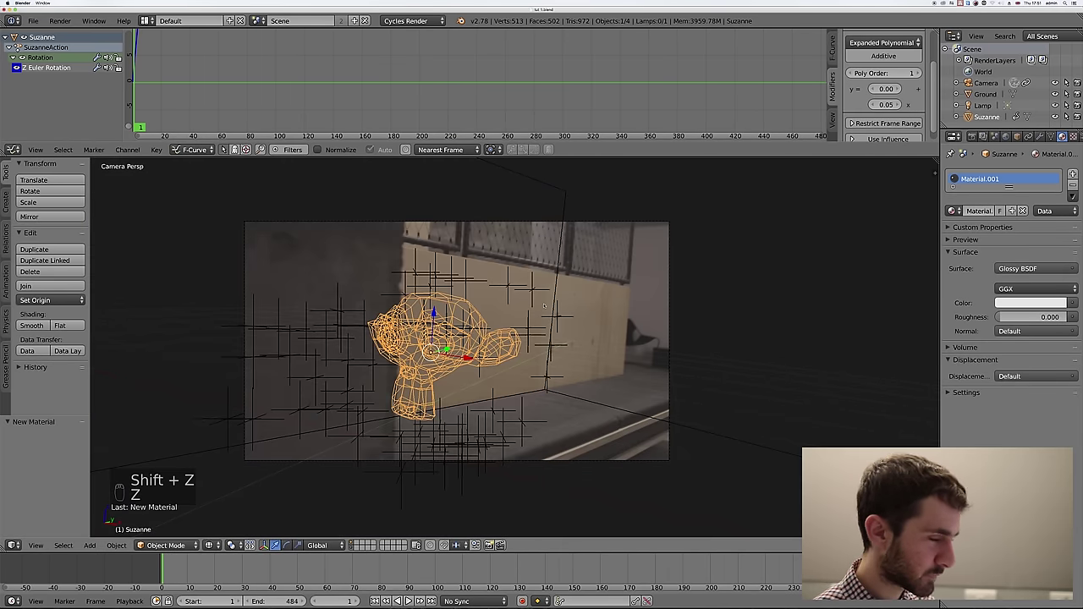
key(F12)
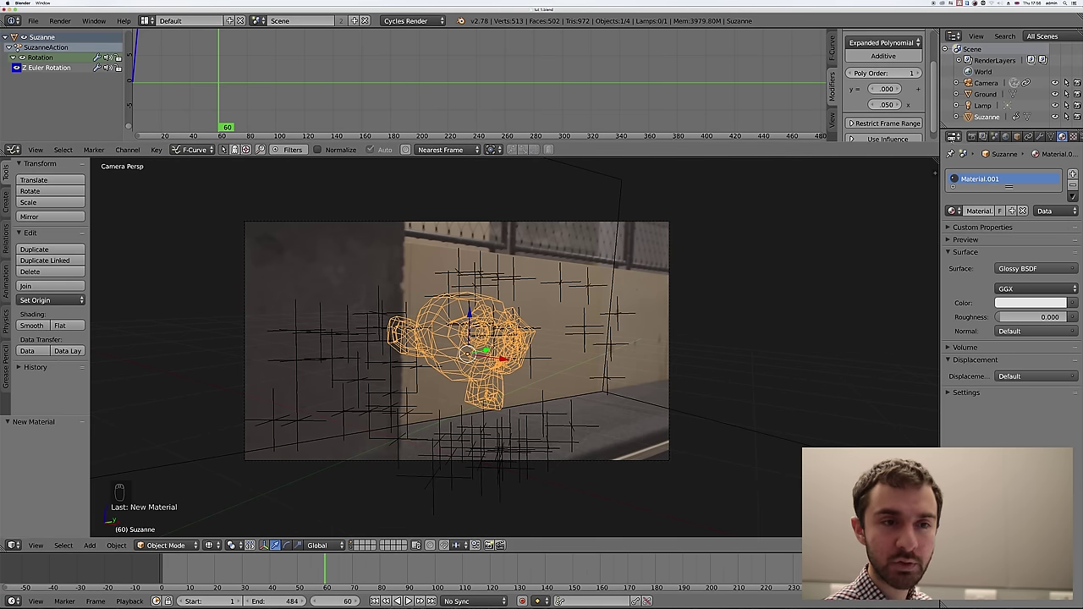
- Enable nodes for the world and load PANO_20170119_175311.jpg as an Environment Texture for the background color
click(1005, 136)
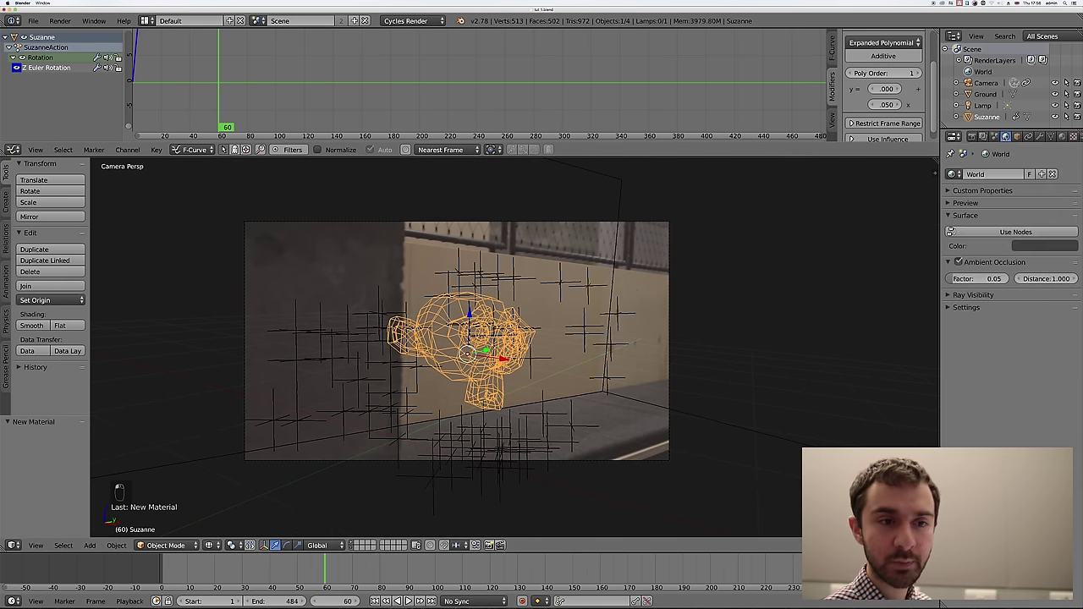
click(995, 232)
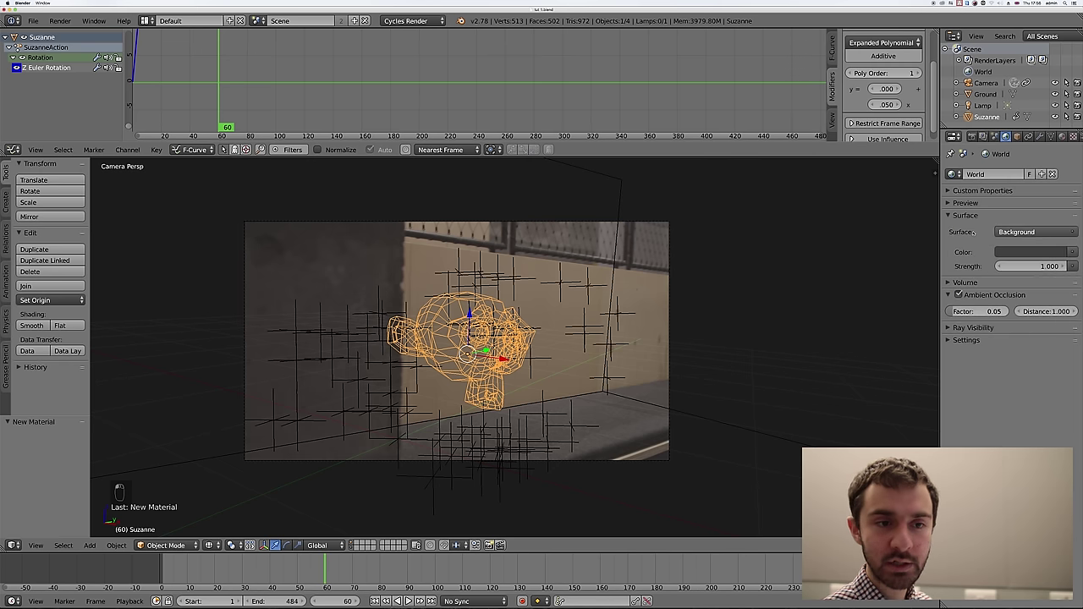
click(1070, 251)
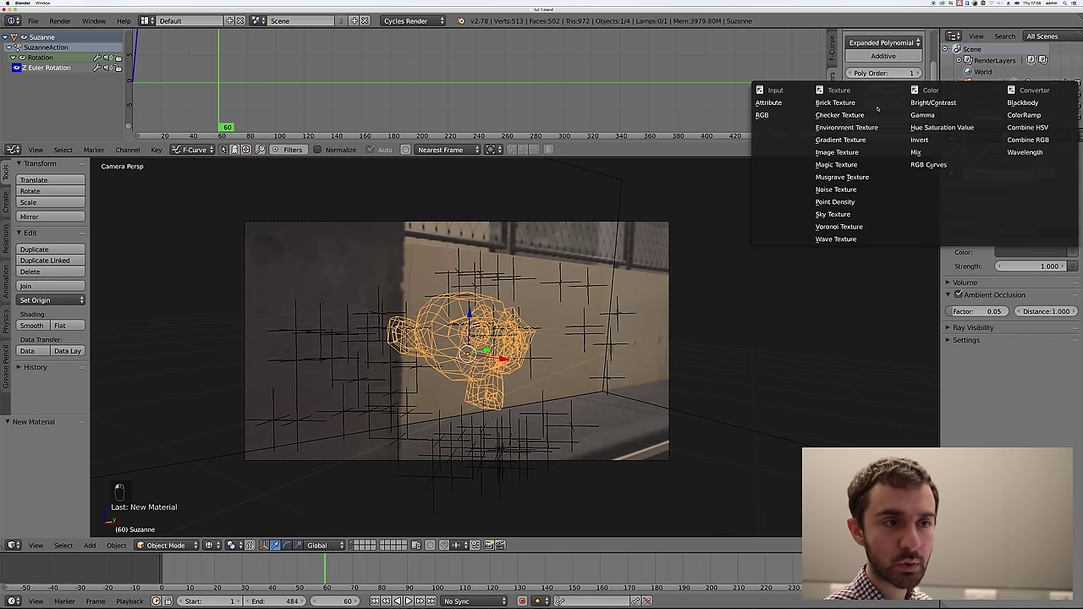
click(861, 126)
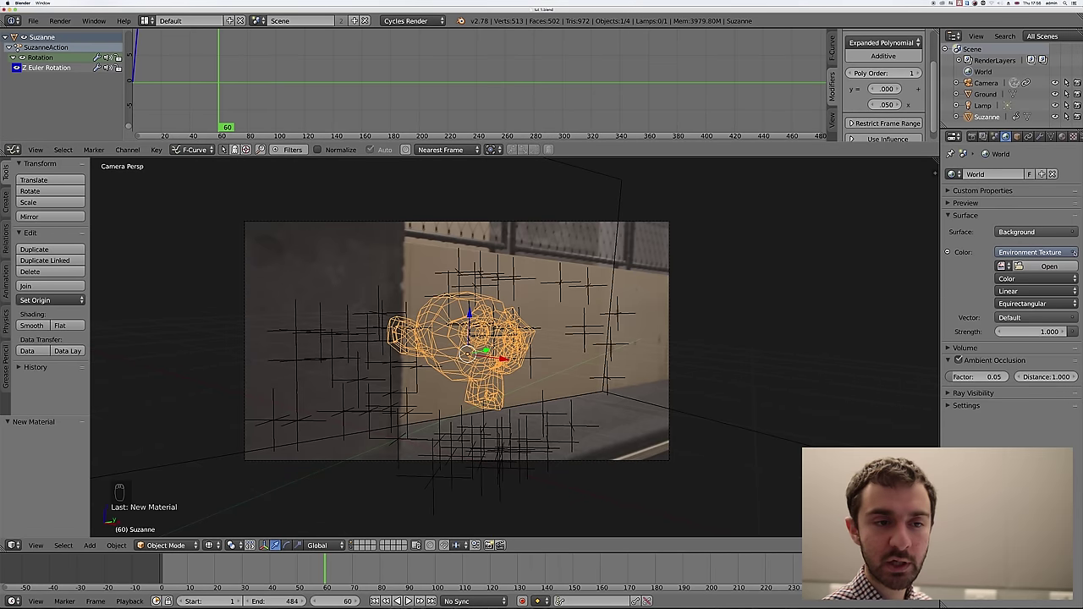
click(1031, 267)
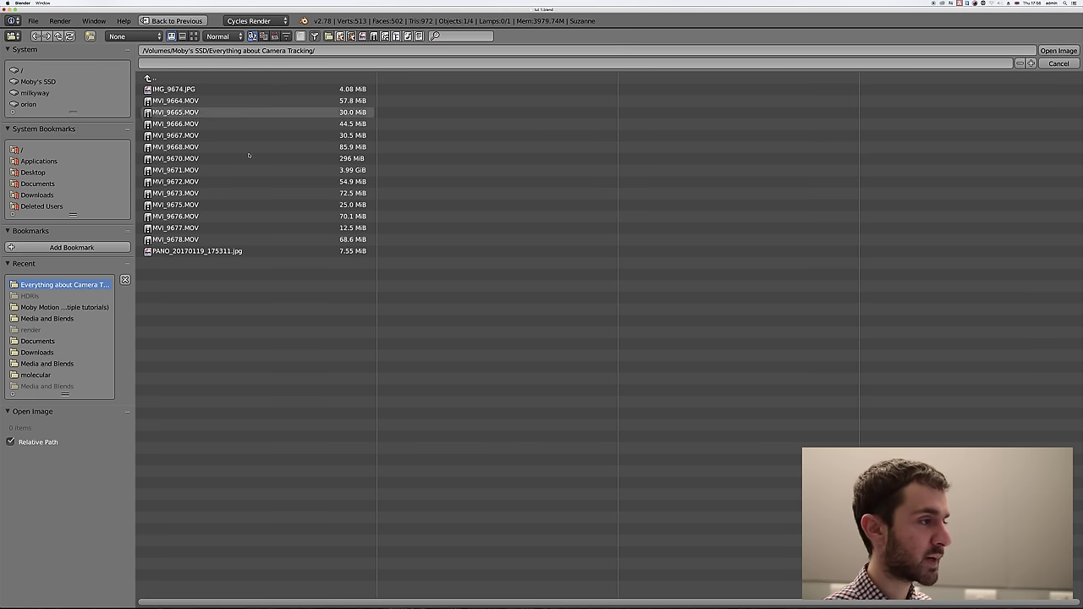
click(249, 251)
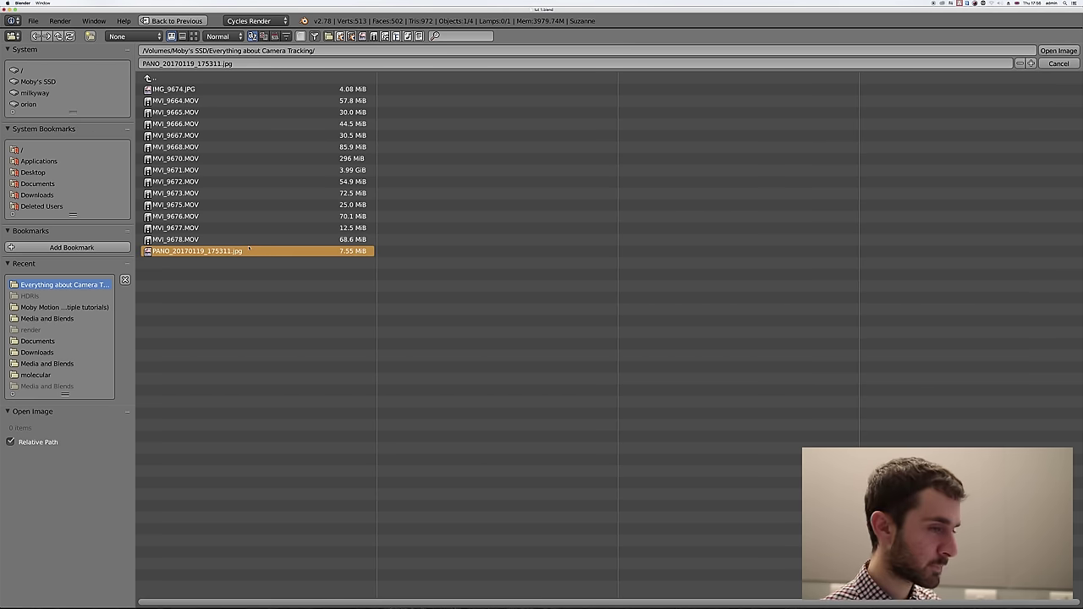
double_click(249, 250)
- Preview the scene in rendered shading and turn off the film's Transparent option to show the panorama behind it
key(shift+z)
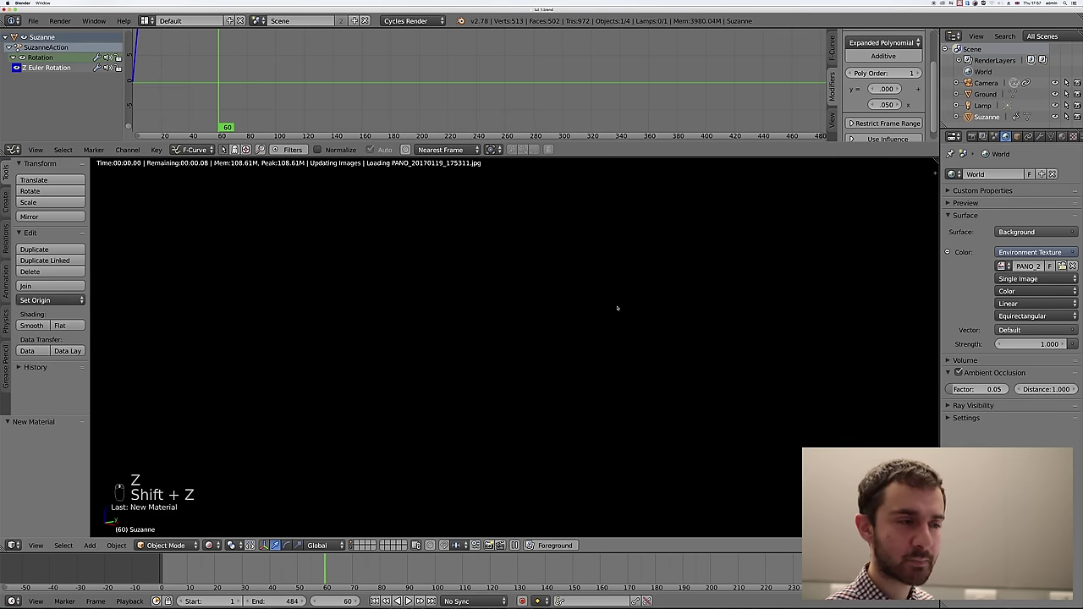
scroll(609, 310, up, 5)
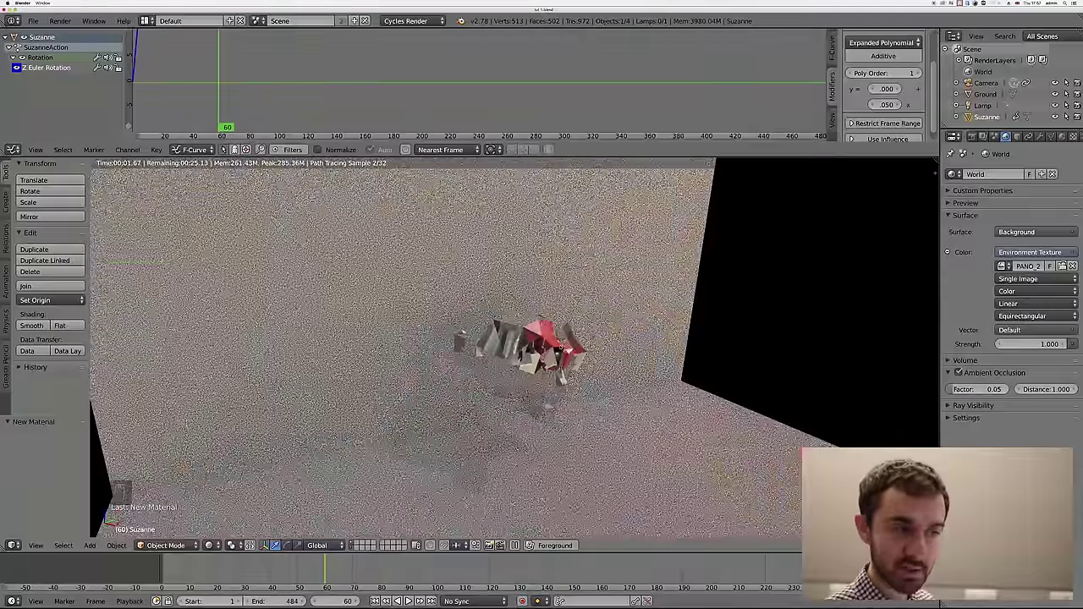
scroll(608, 311, down, 5)
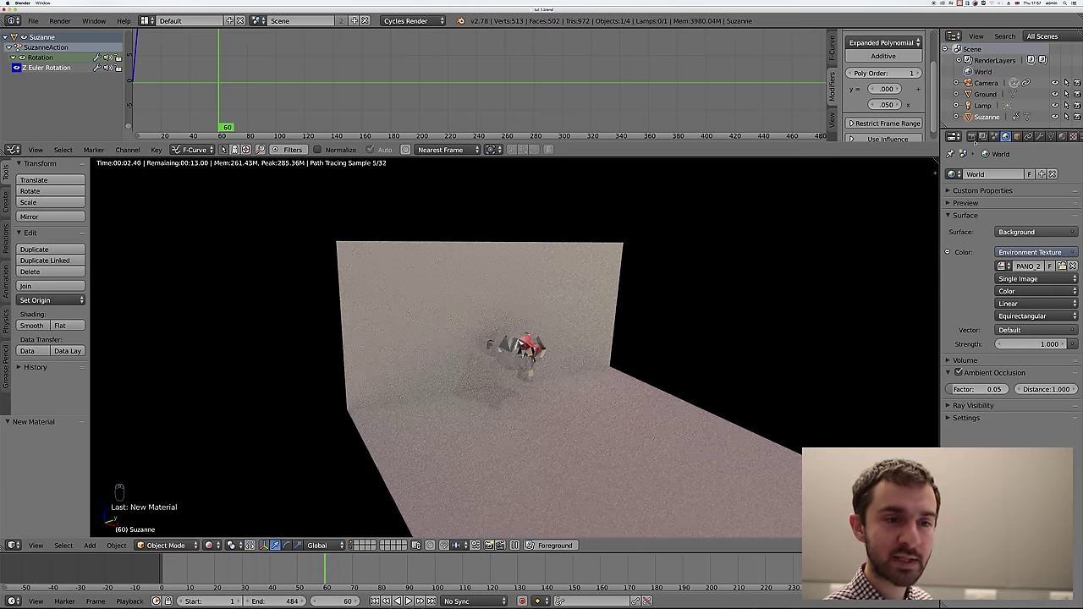
click(971, 136)
scroll(1014, 321, down, 1)
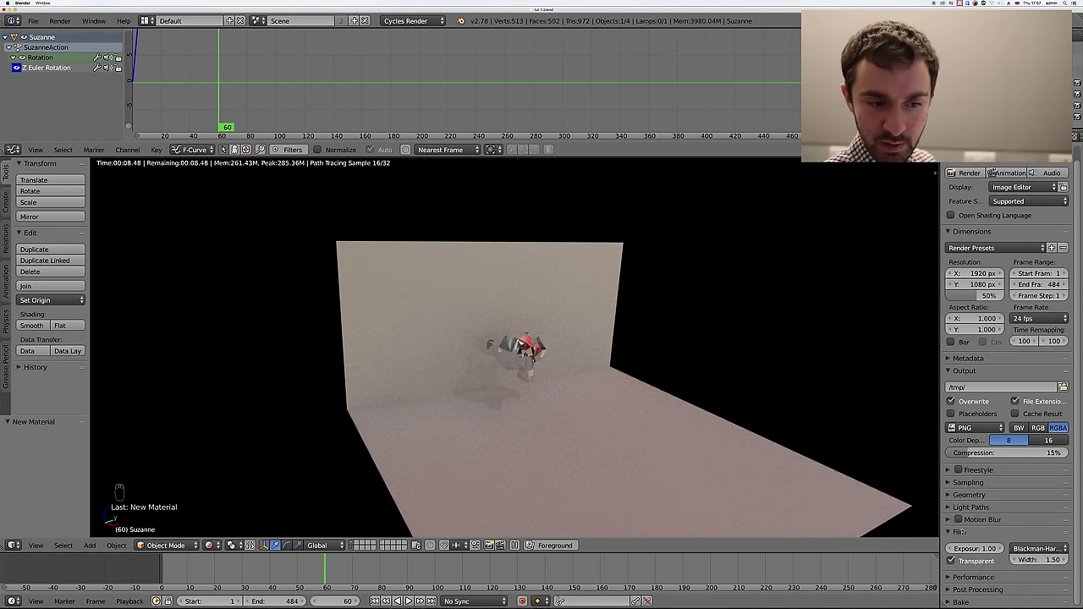
click(952, 561)
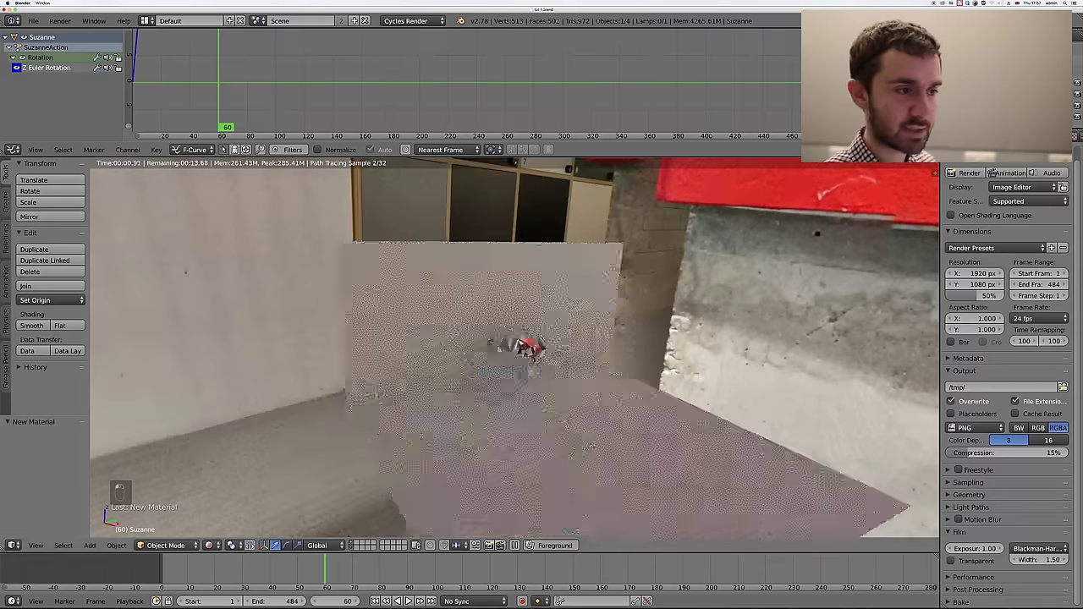
scroll(383, 178, down, 5)
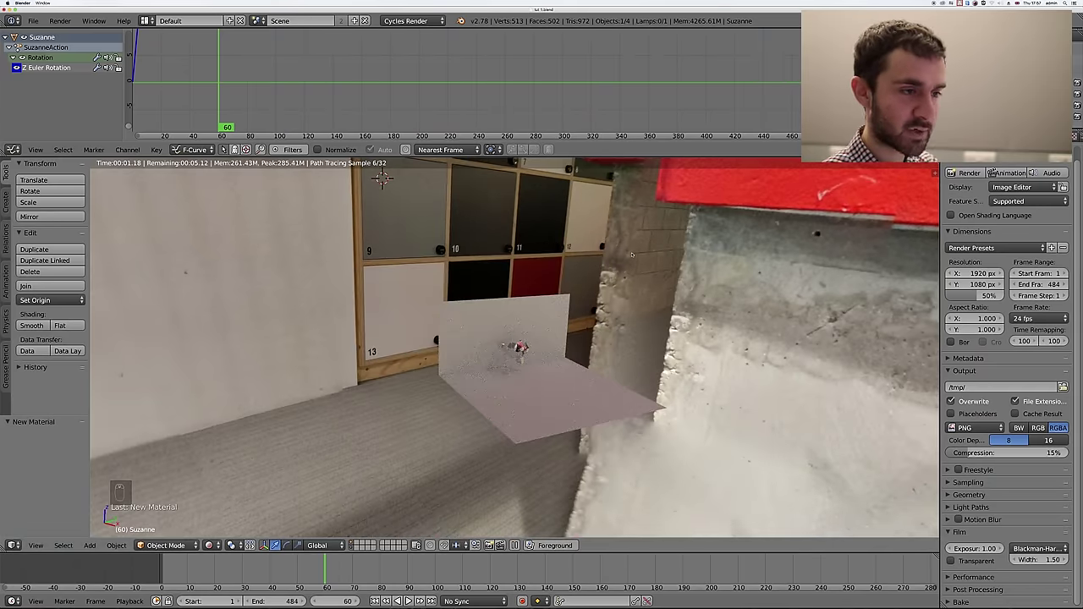
scroll(632, 255, up, 5)
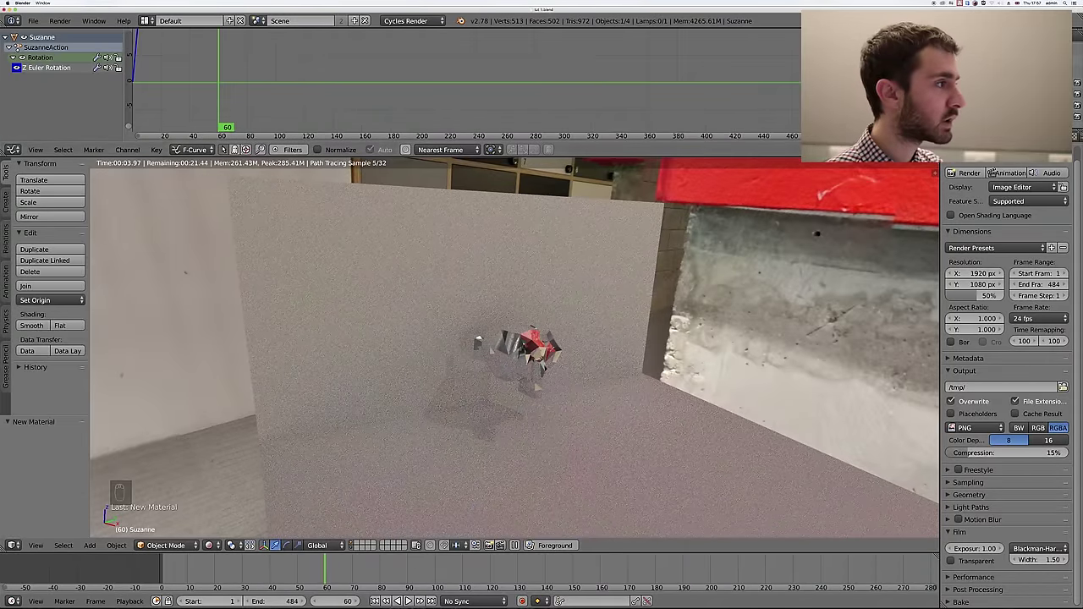
- Replace the Graph Editor with the Node Editor and display the World shader nodes
click(12, 149)
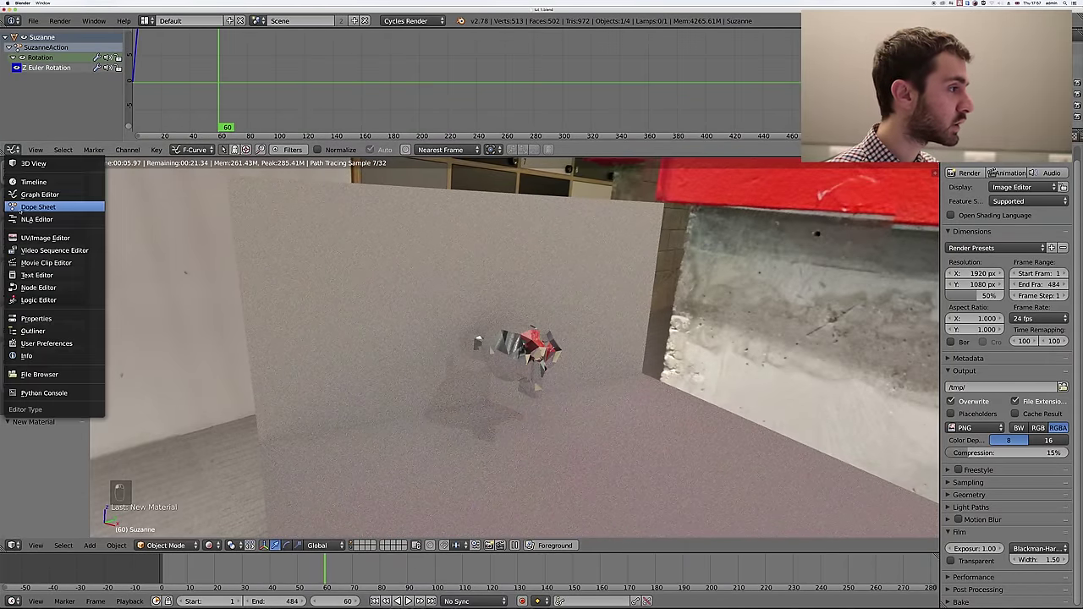
click(38, 288)
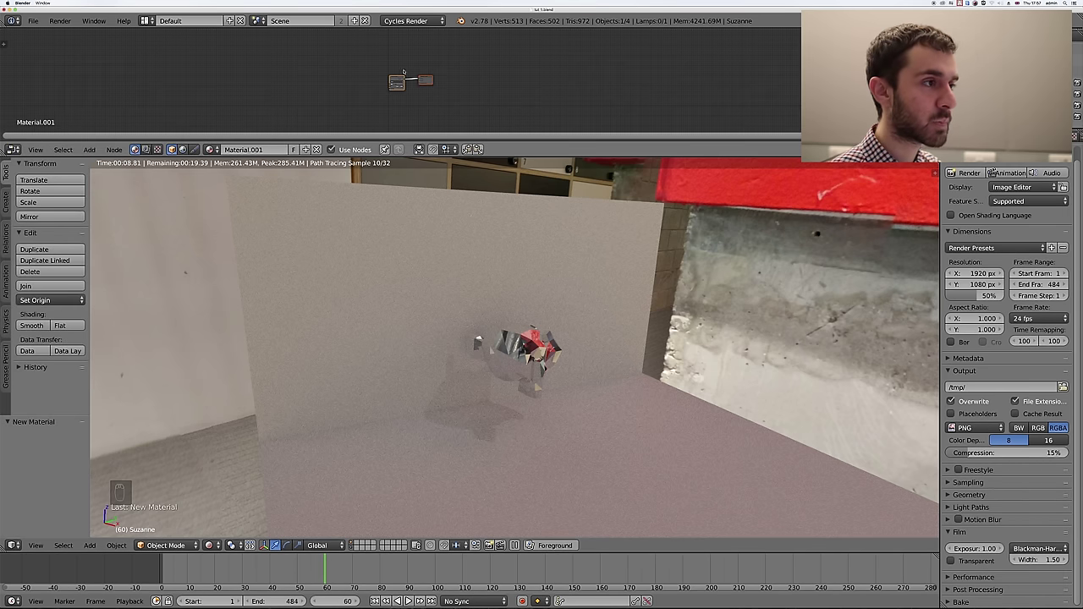
click(182, 149)
scroll(453, 90, up, 4)
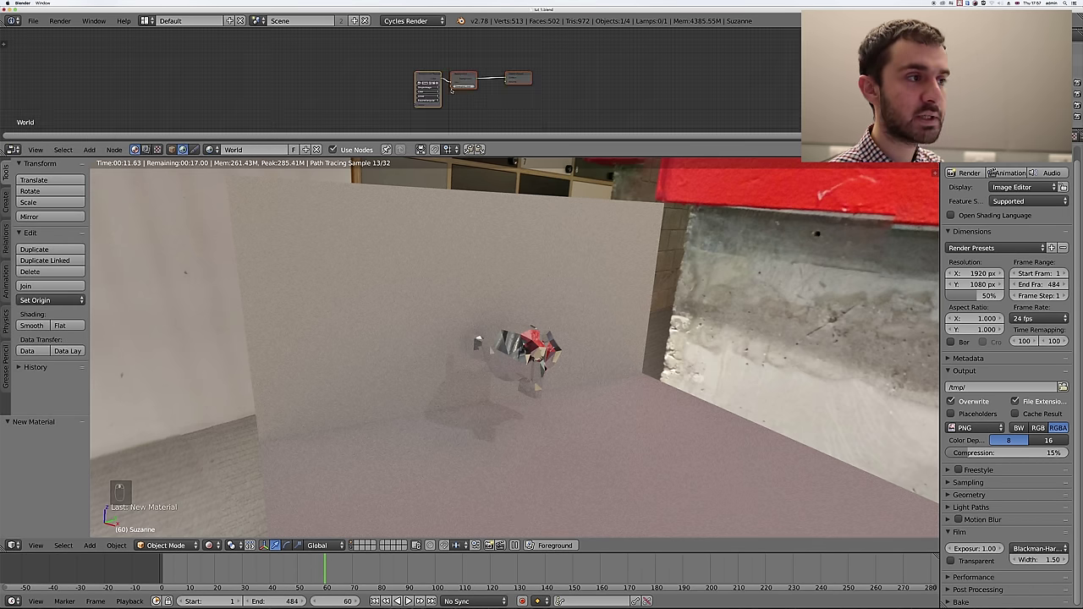
middle_drag(453, 90, 459, 81)
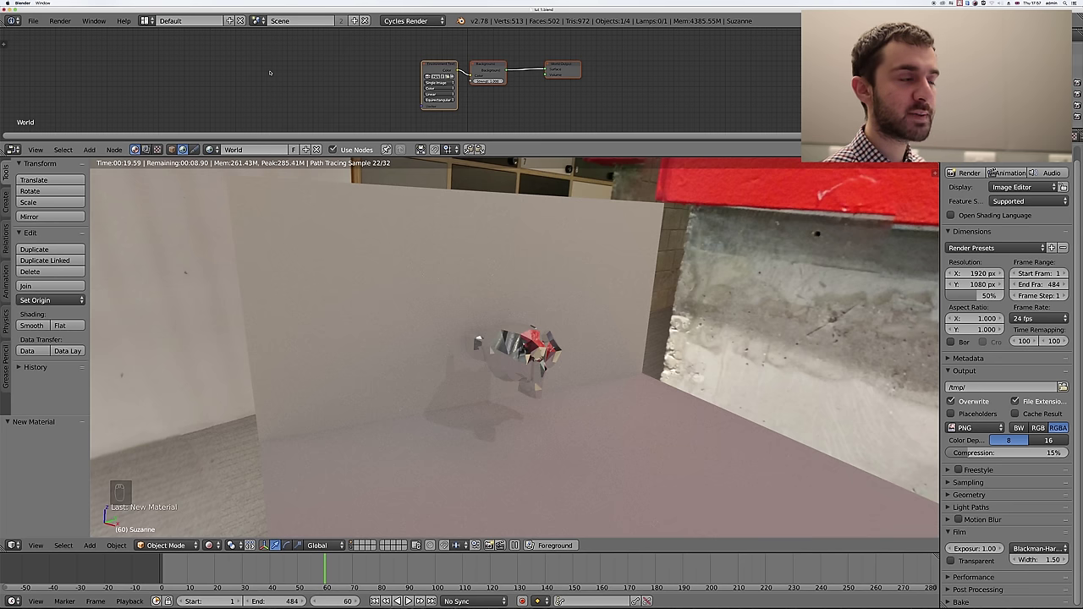
- Add a Texture Coordinate node to the world shader, well before the Environment Texture node
key(shift+a)
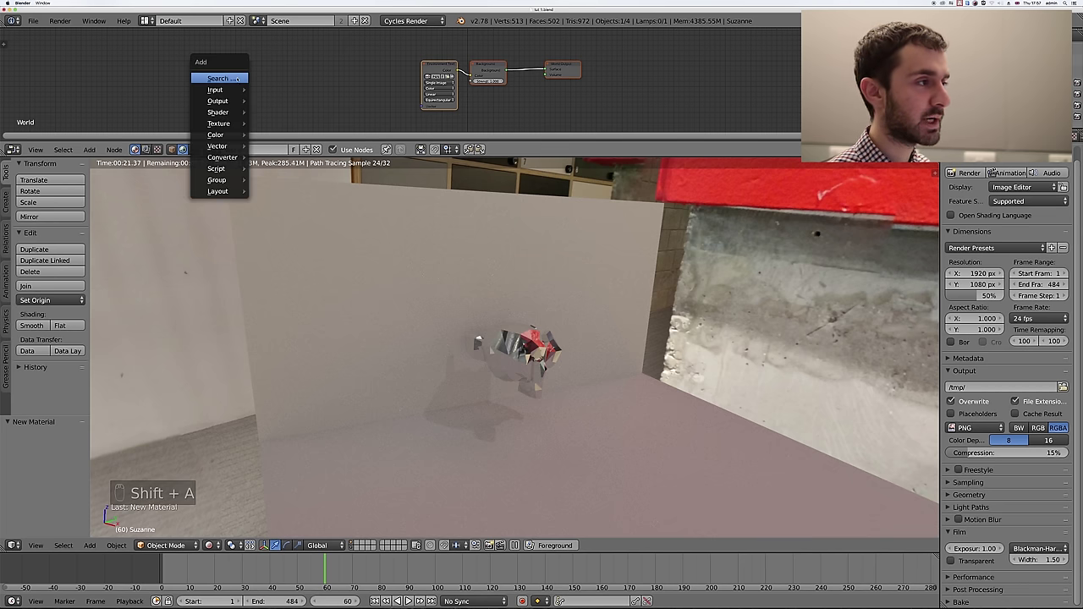
mouse_move(236, 89)
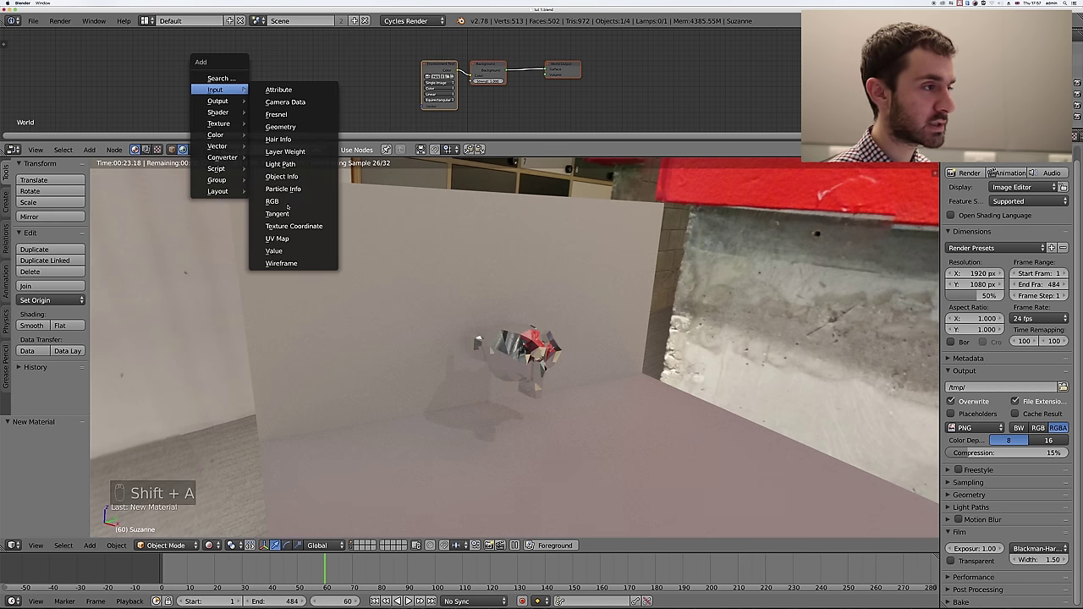
click(280, 226)
click(206, 58)
- Add a Mapping node and link it between the Texture Coordinate's Generated output and the Environment Texture's Vector input
key(shift+a)
key(shift+a)
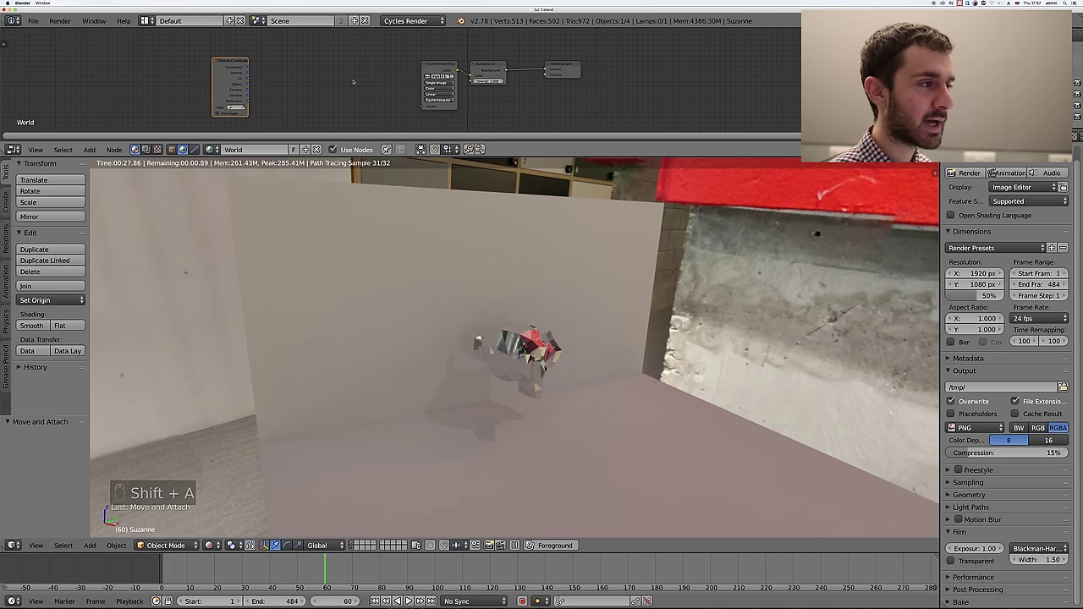
mouse_move(346, 136)
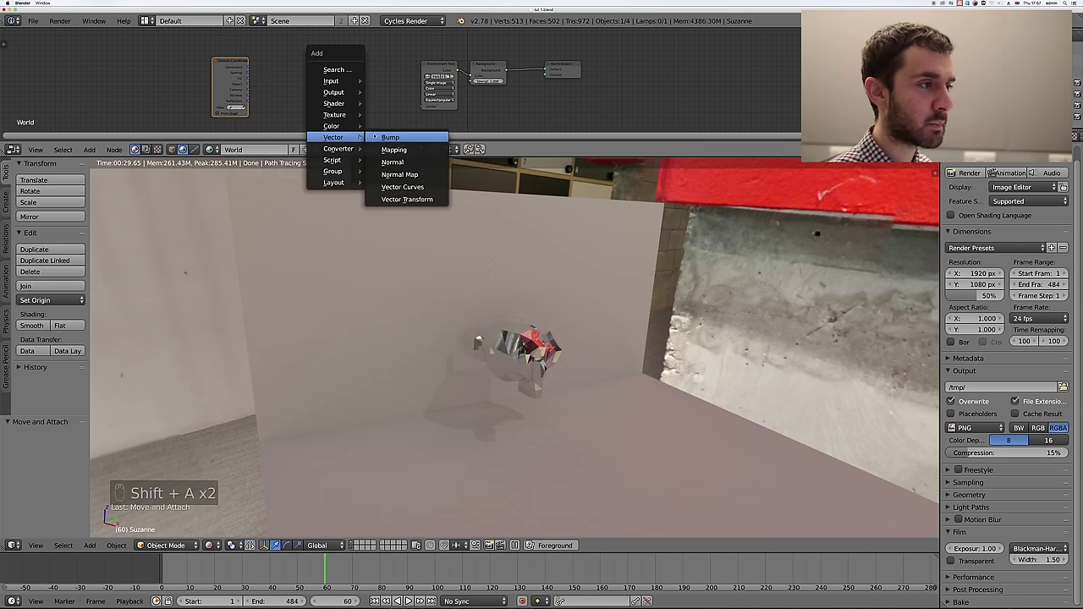
click(393, 150)
click(306, 61)
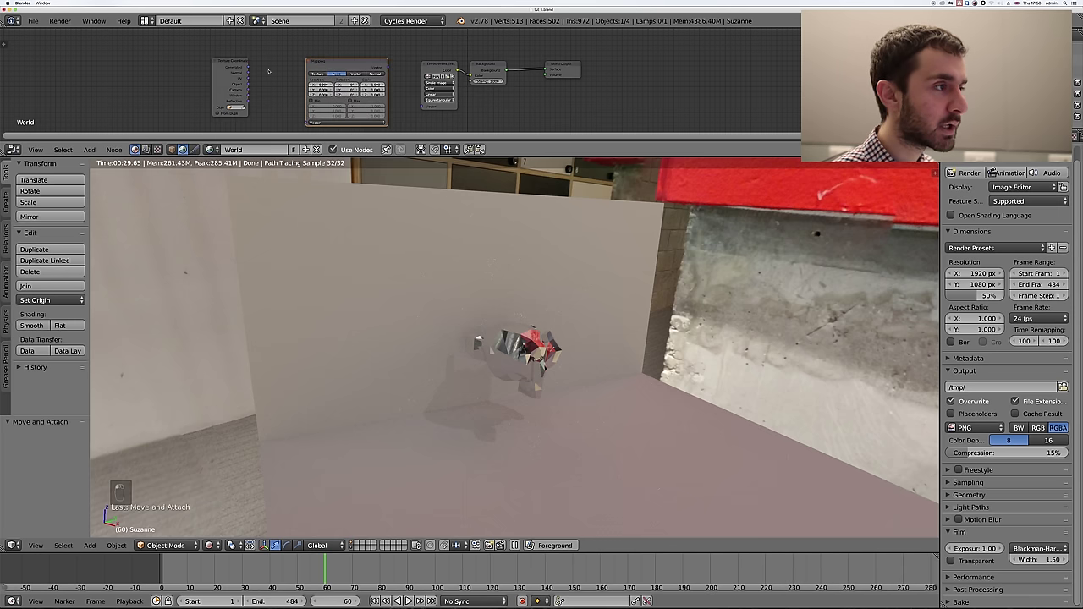
drag(388, 70, 422, 105)
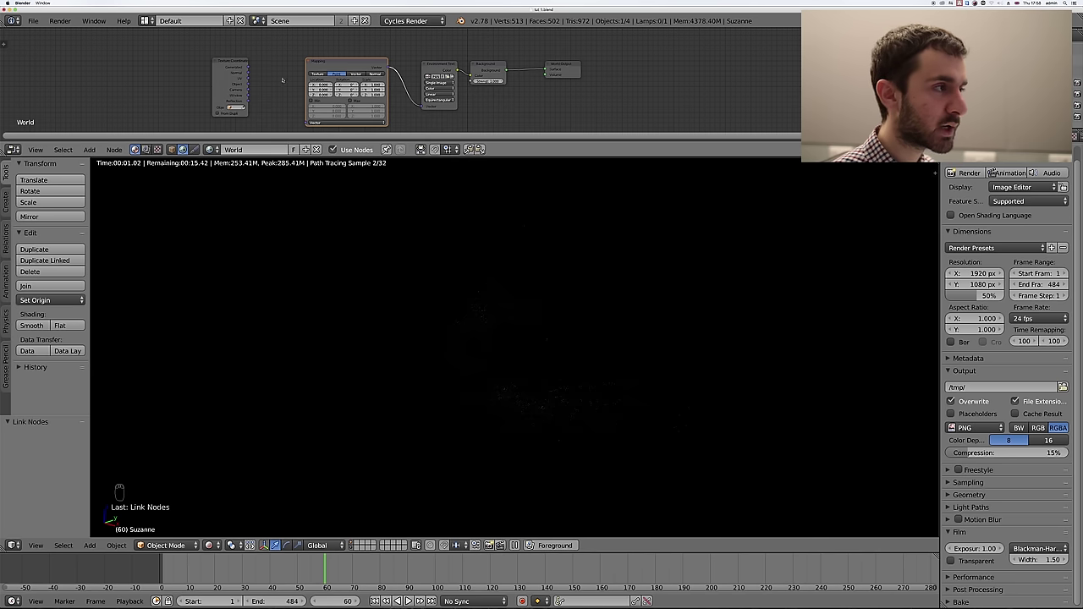
drag(248, 67, 308, 124)
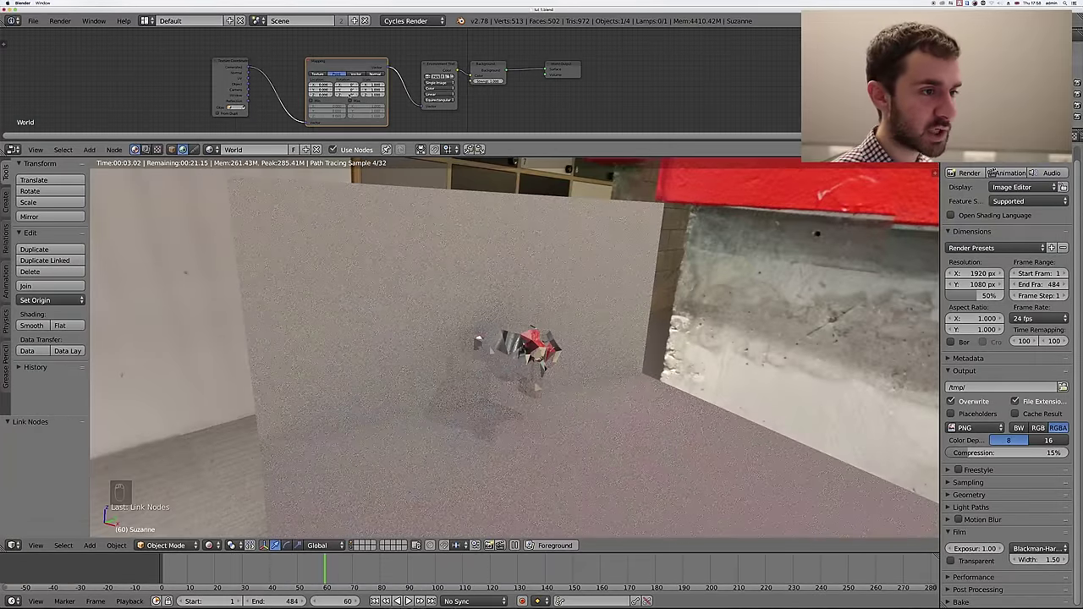
- Rotate the panorama around Z with the Mapping node's rotation and view the scene through the camera
drag(347, 93, 381, 93)
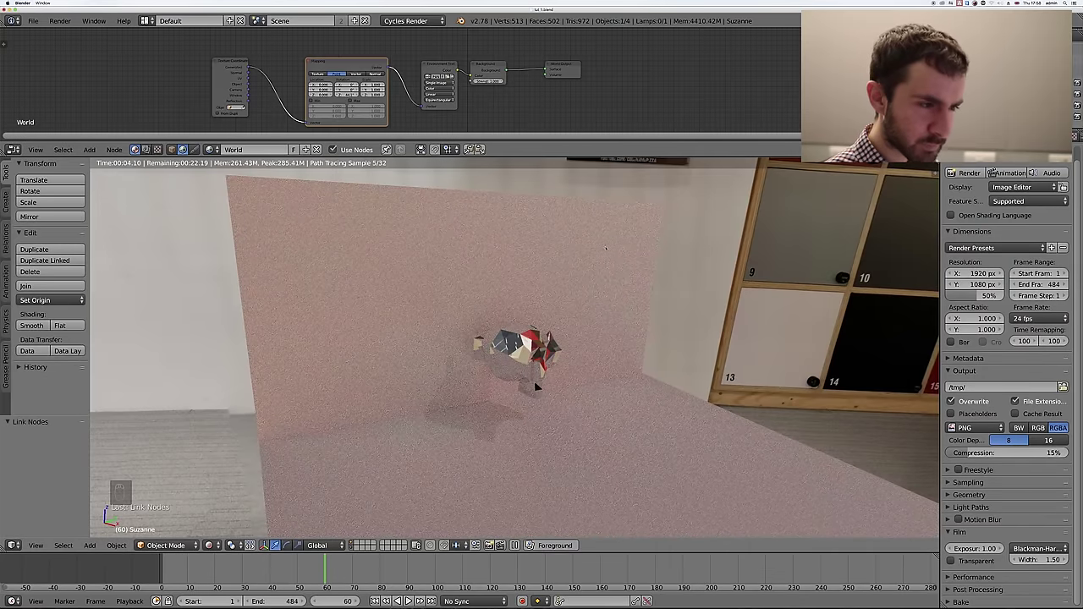
key(KP_0)
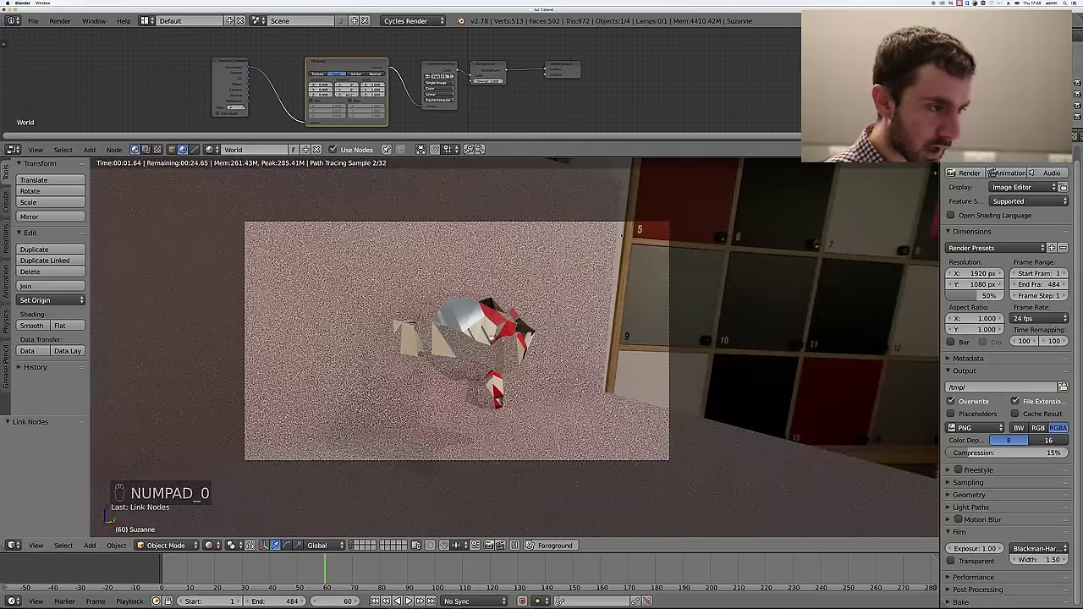
- Hide the ground's layer and compare footage with panorama by turning the film's Transparent option on and off again
click(362, 542)
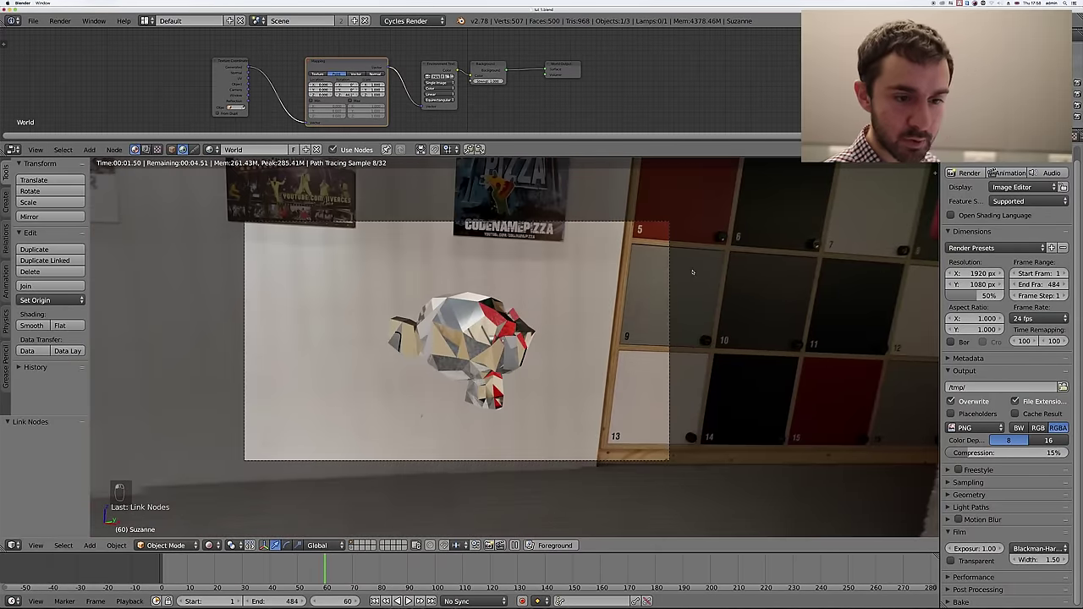
click(960, 561)
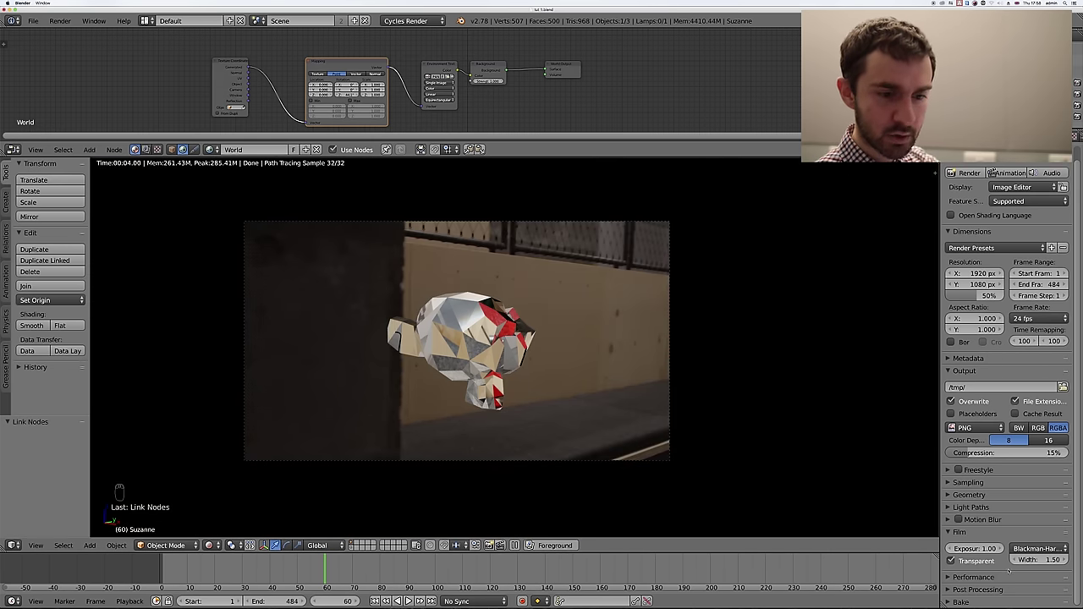
click(979, 562)
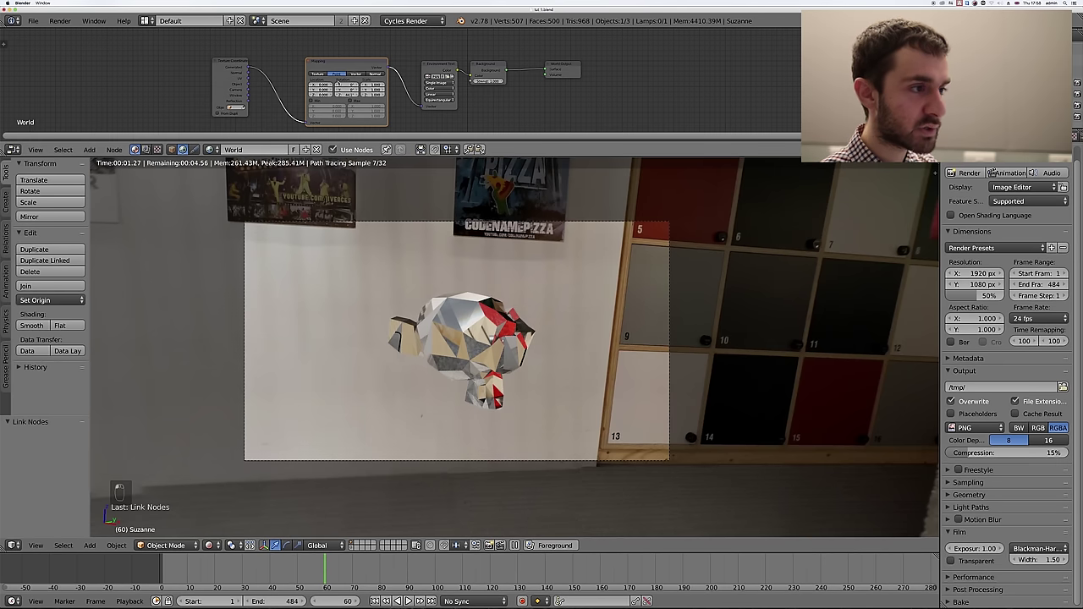
- Rotate the panorama around Z with the Mapping node until its plywood wall and fence sit behind the monkey
drag(346, 93, 639, 93)
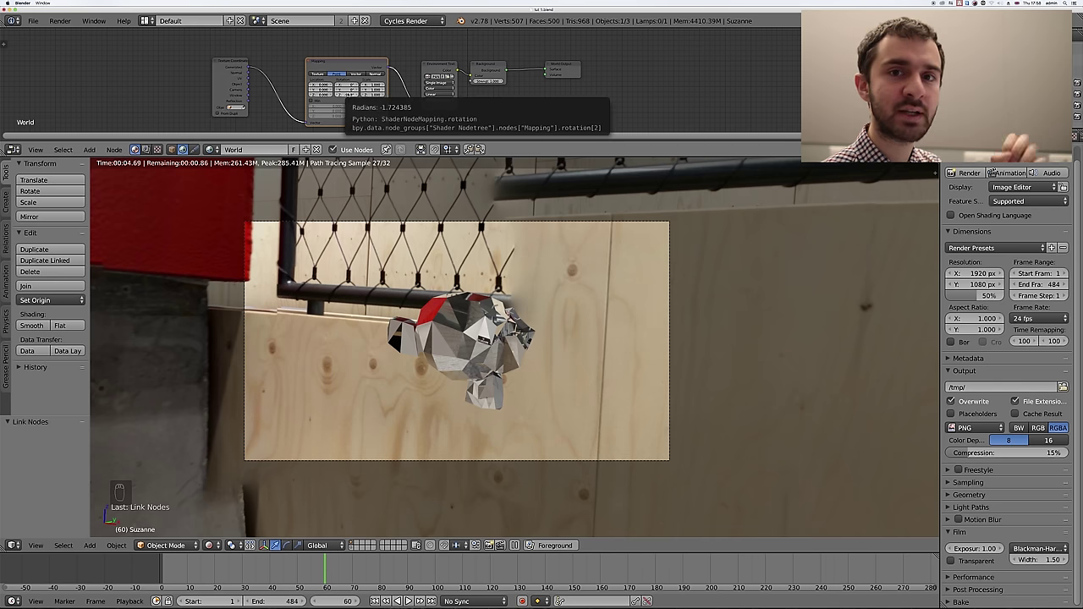
drag(347, 95, 423, 95)
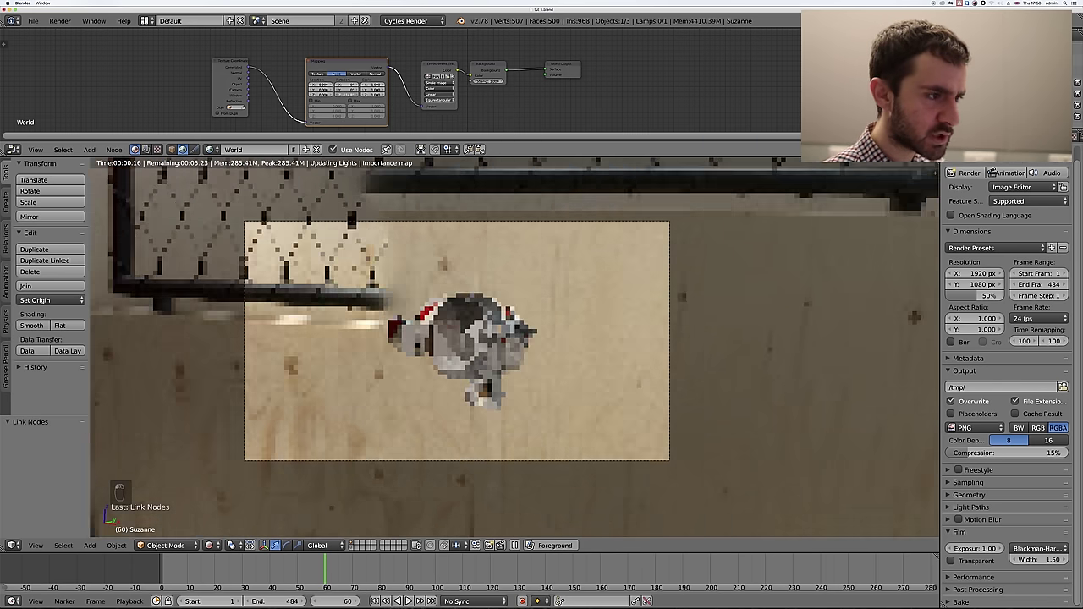
scroll(406, 172, down, 5)
scroll(406, 172, down, 1)
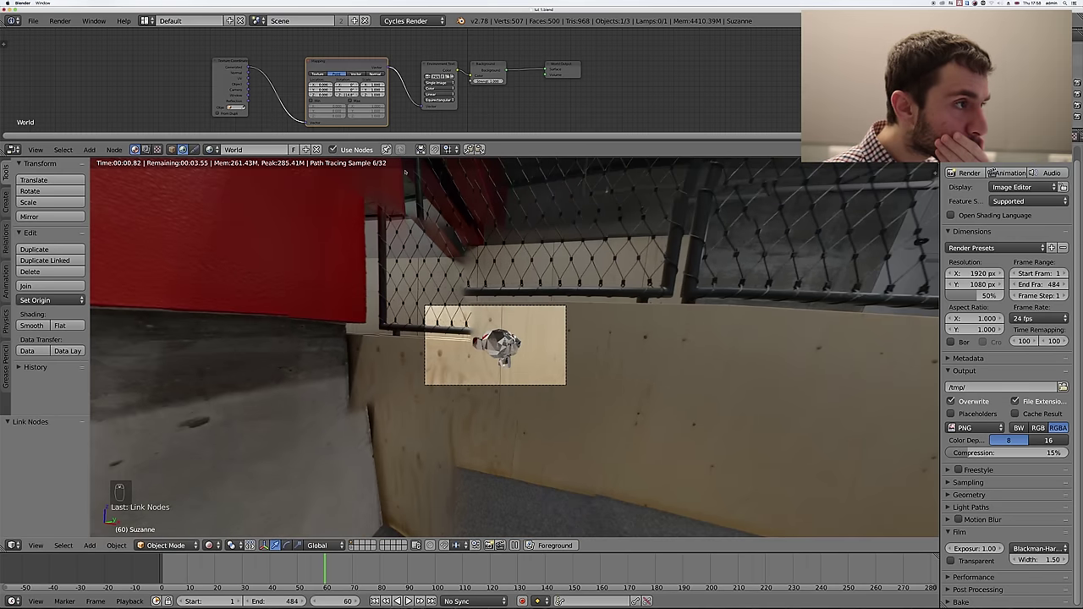
drag(349, 95, 406, 94)
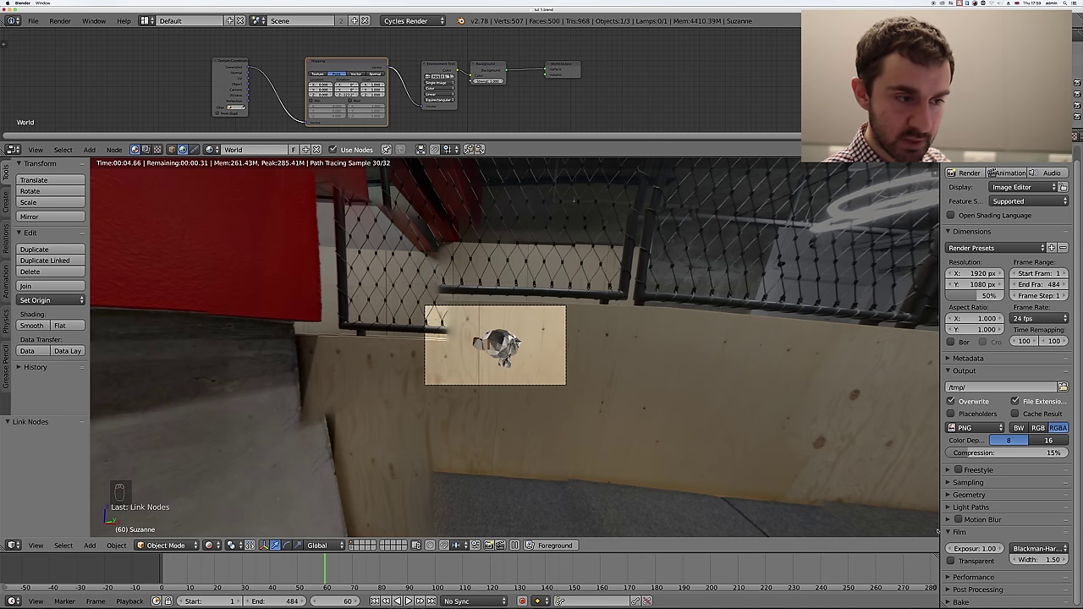
- Compare footage and panorama by toggling the film's Transparent option, and refine the Mapping node's Z rotation to match
click(951, 561)
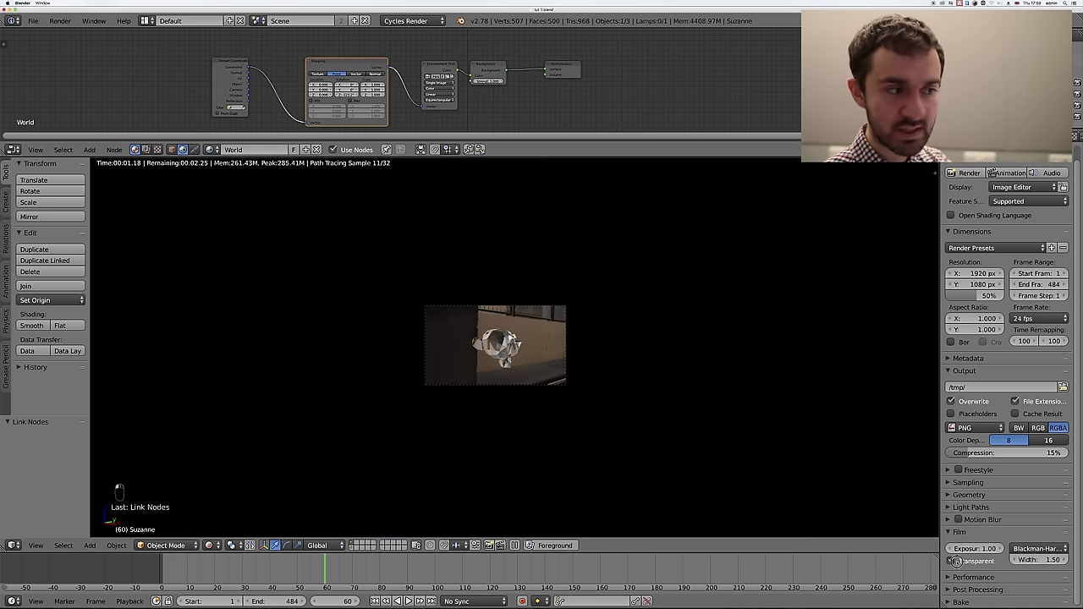
click(952, 560)
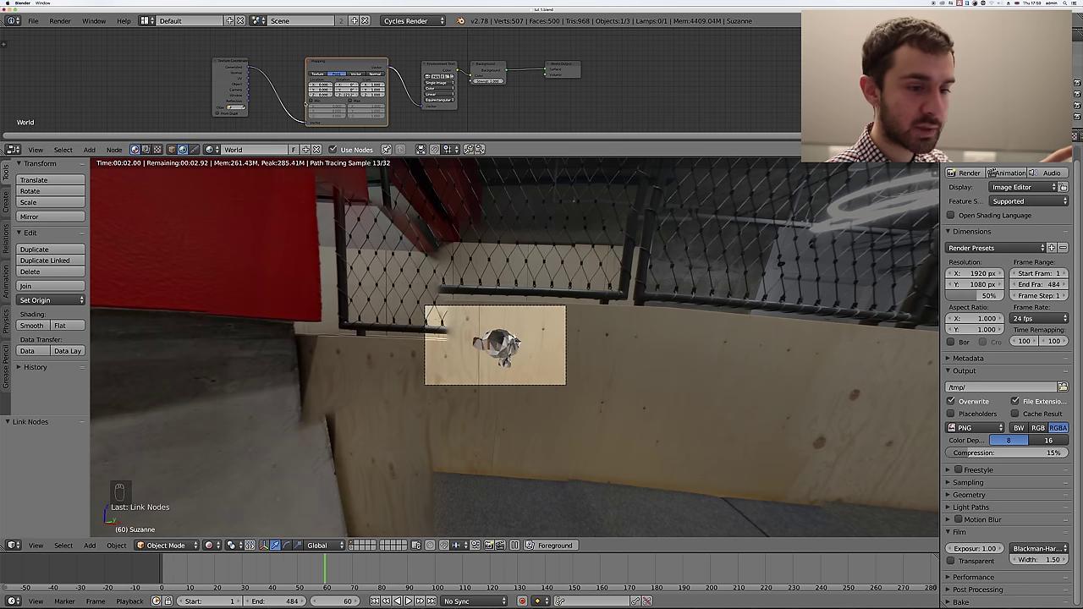
click(951, 561)
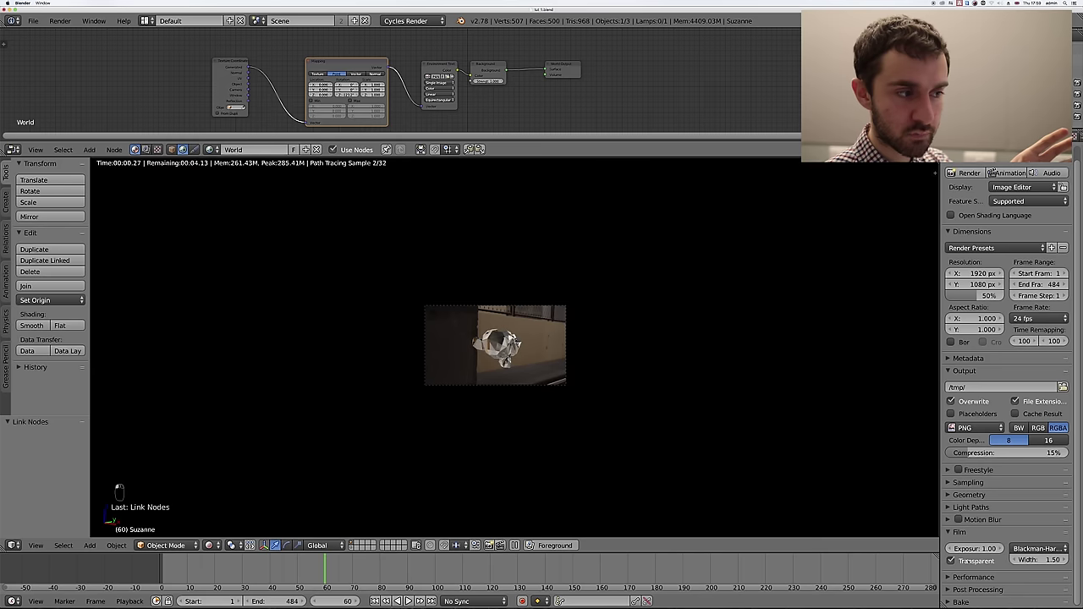
click(951, 561)
drag(343, 91, 389, 91)
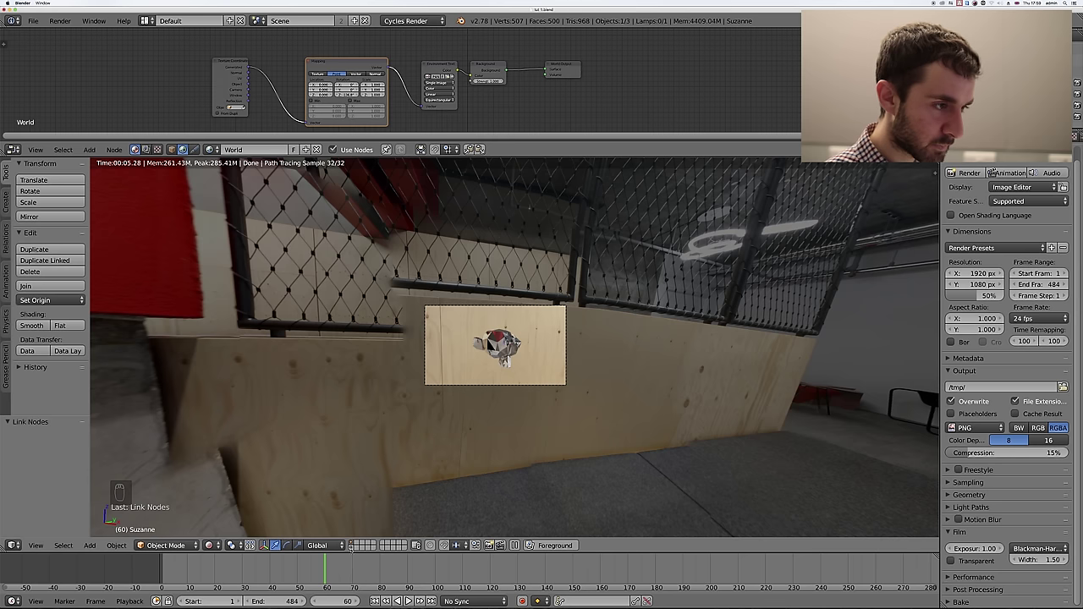
- Show the ground's layer again and turn off the ground's Glossy ray visibility in its Cycles settings
scroll(495, 346, up, 8)
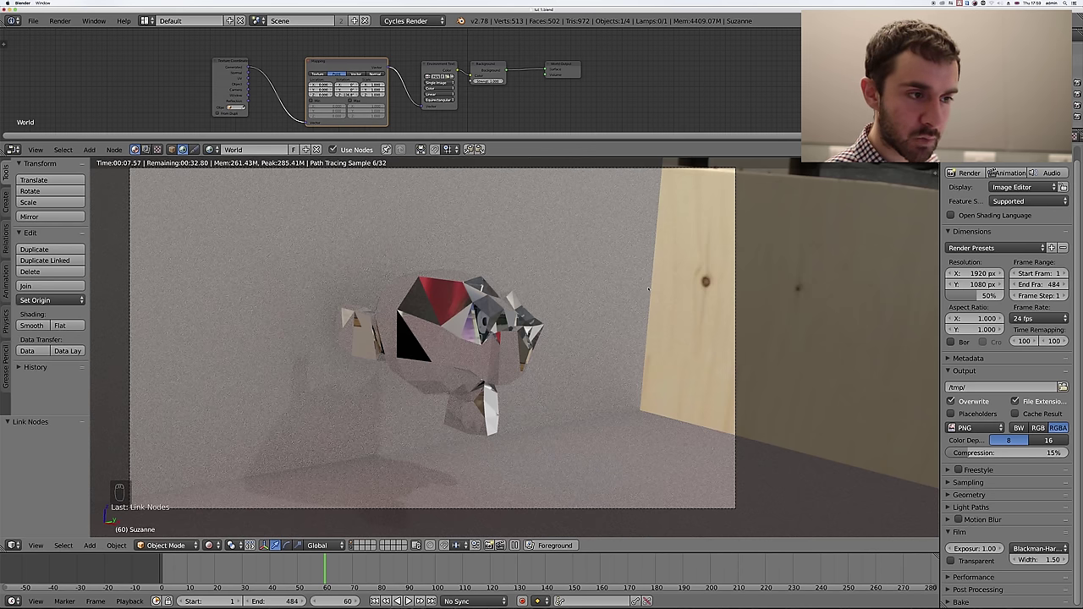
key(z)
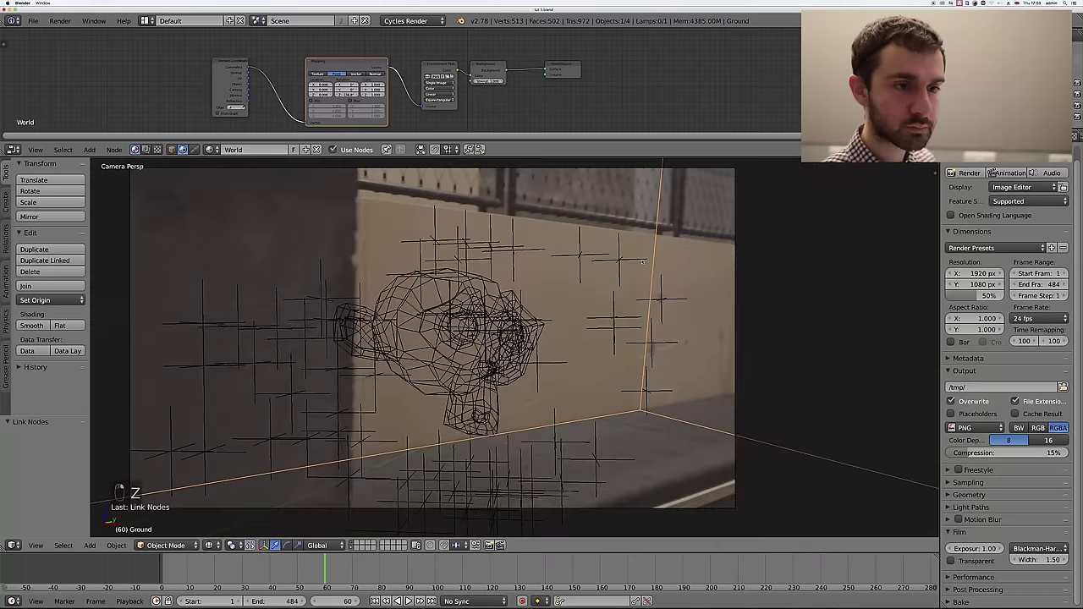
click(1018, 156)
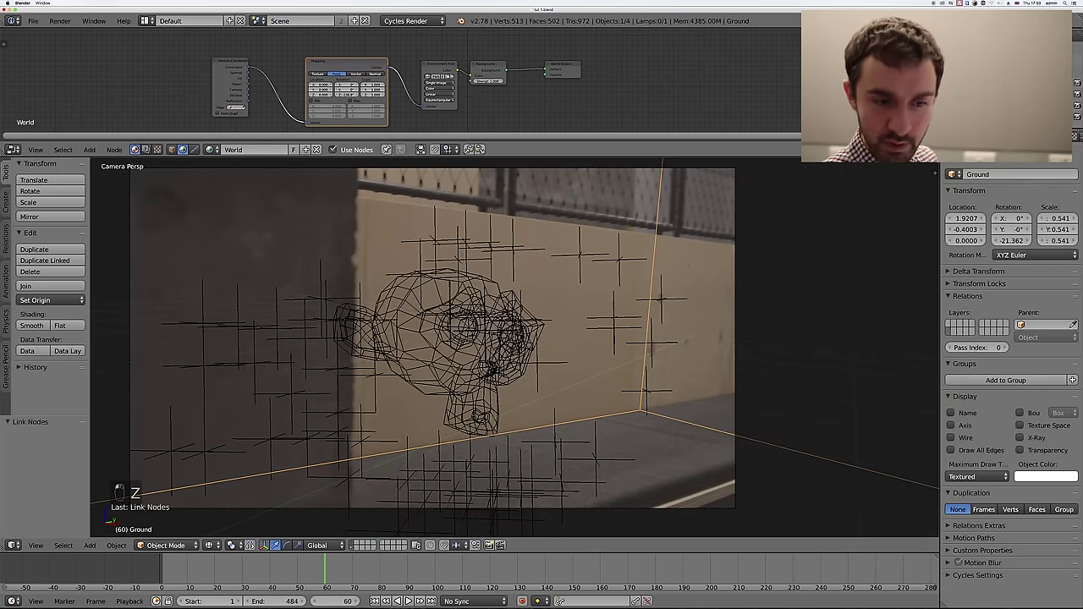
click(972, 575)
scroll(990, 565, down, 3)
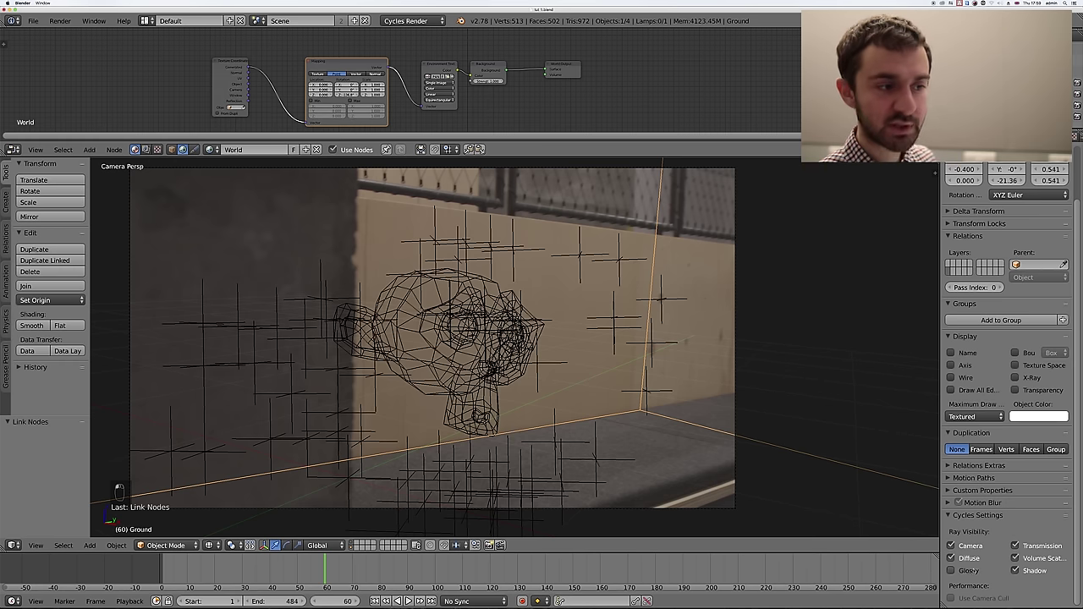
key(shift+z)
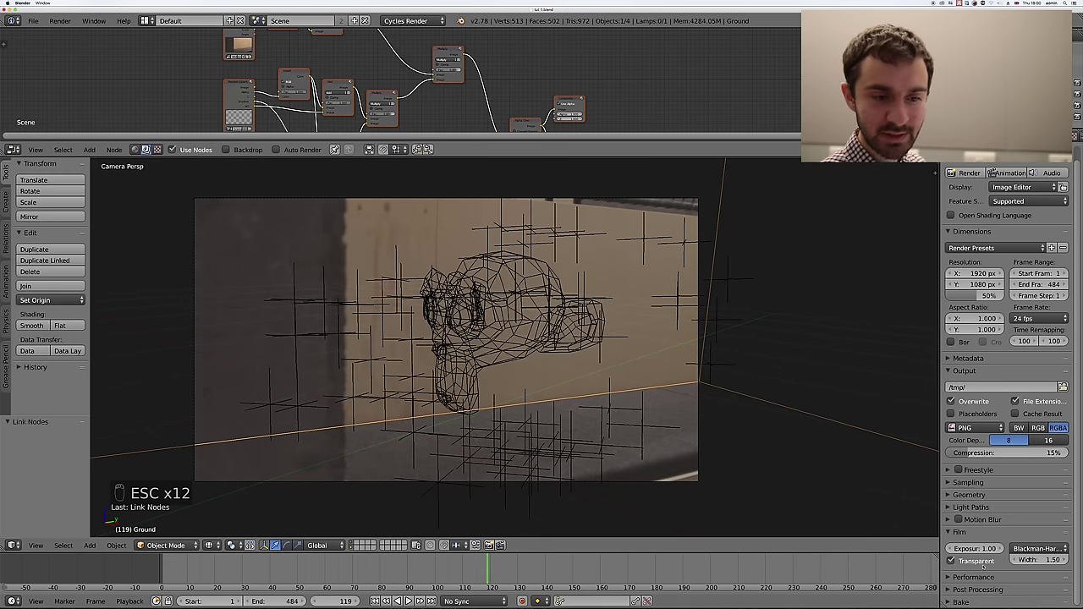
- Start a test render of frame 119 with a transparent film, cutting it short after setting the render samples to 20
click(972, 561)
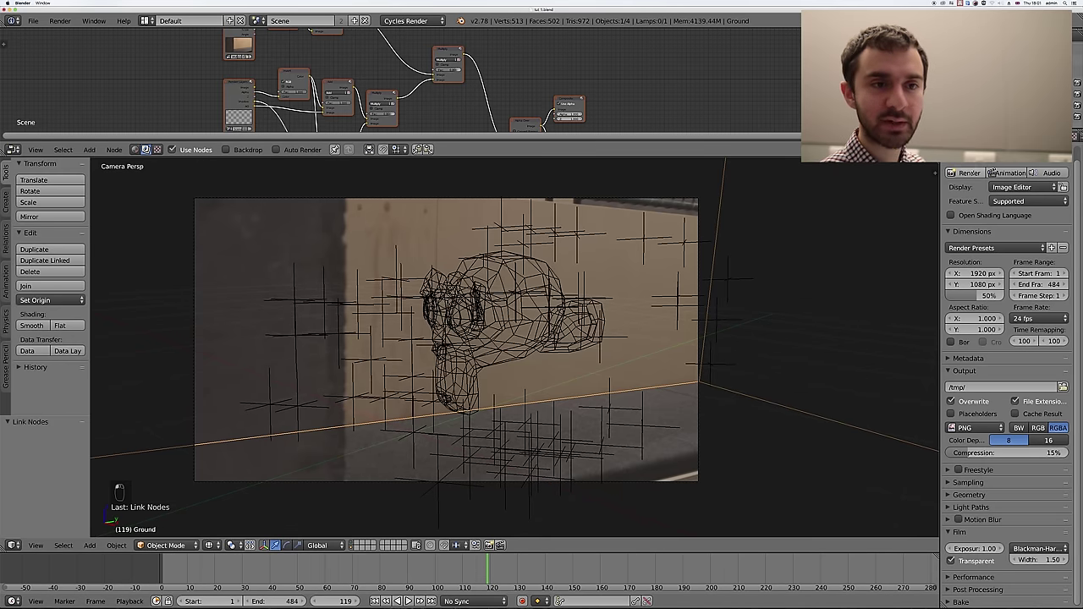
click(977, 171)
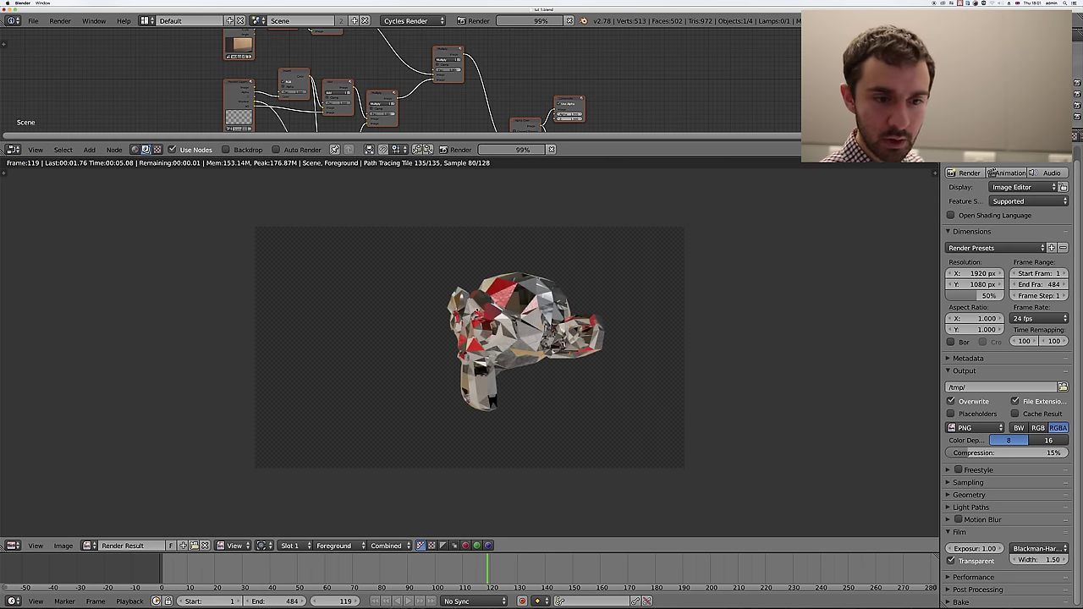
click(972, 482)
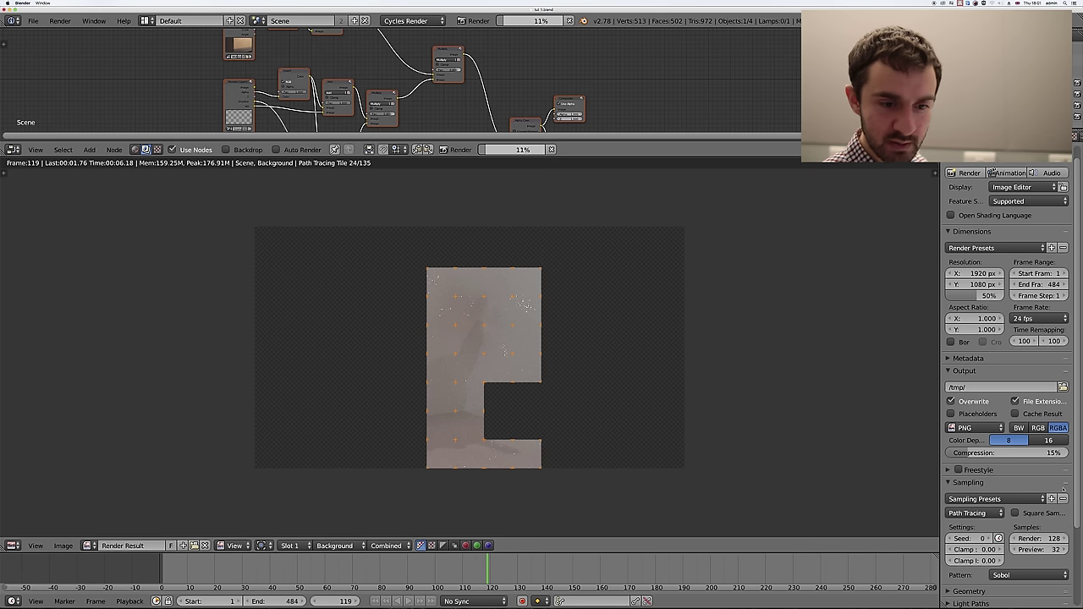
click(1034, 539)
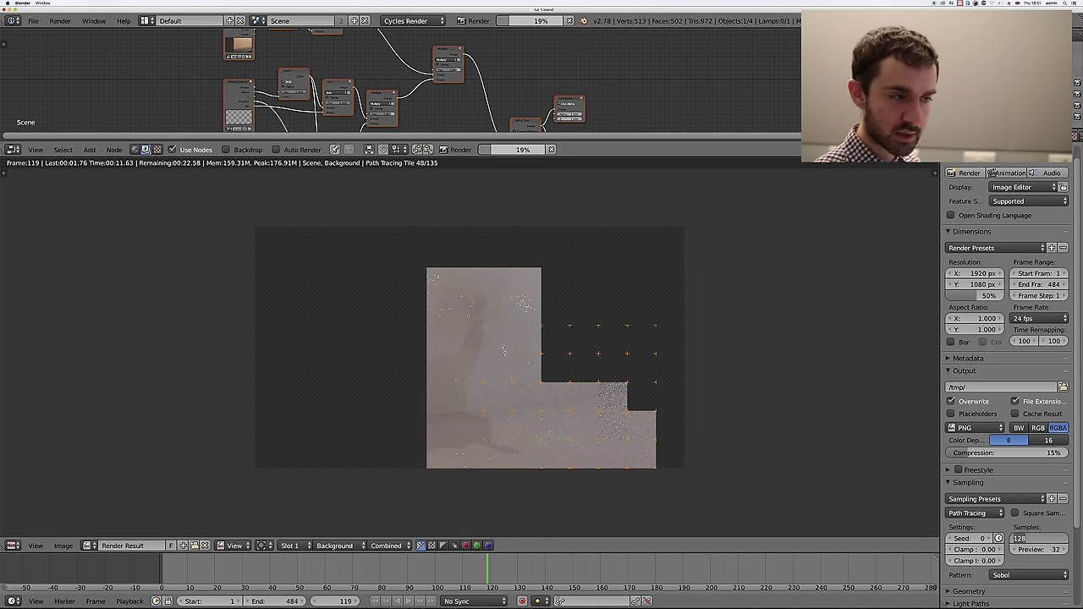
text(20)
key(Return)
key(Escape)
key(Escape)
key(Escape)
key(Escape)
key(Escape)
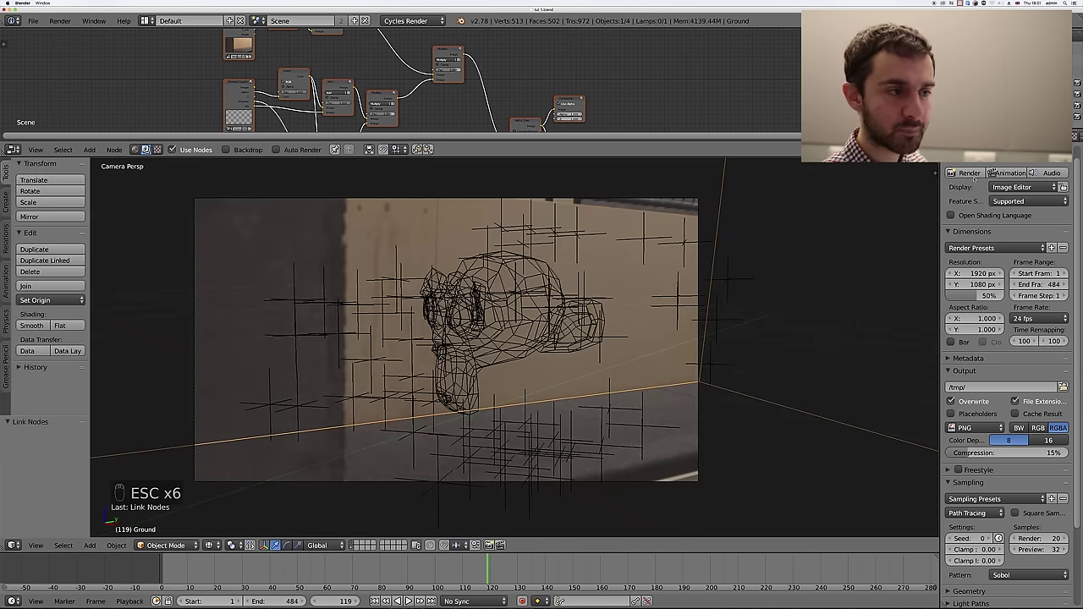
- Render frame 119 again and examine the composited monkey's reflections and shadow up close
click(971, 174)
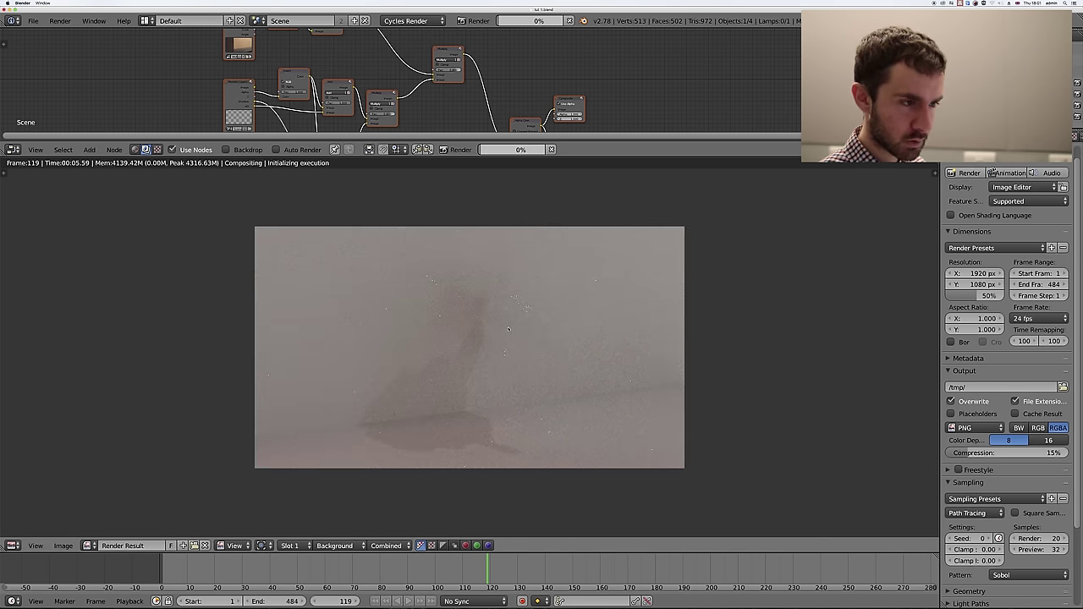
scroll(529, 319, up, 2)
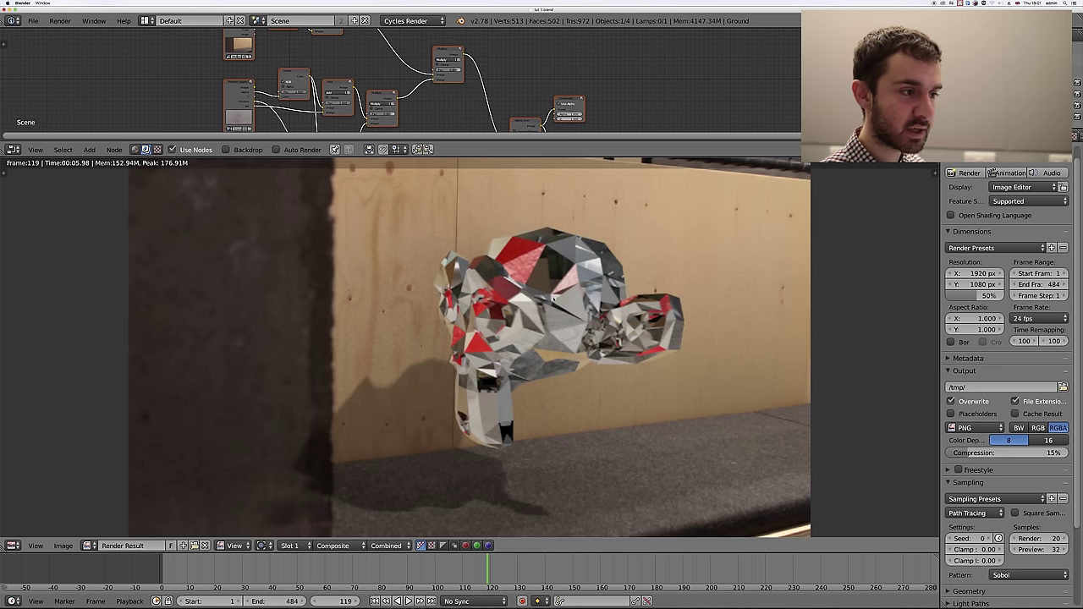
scroll(554, 291, down, 2)
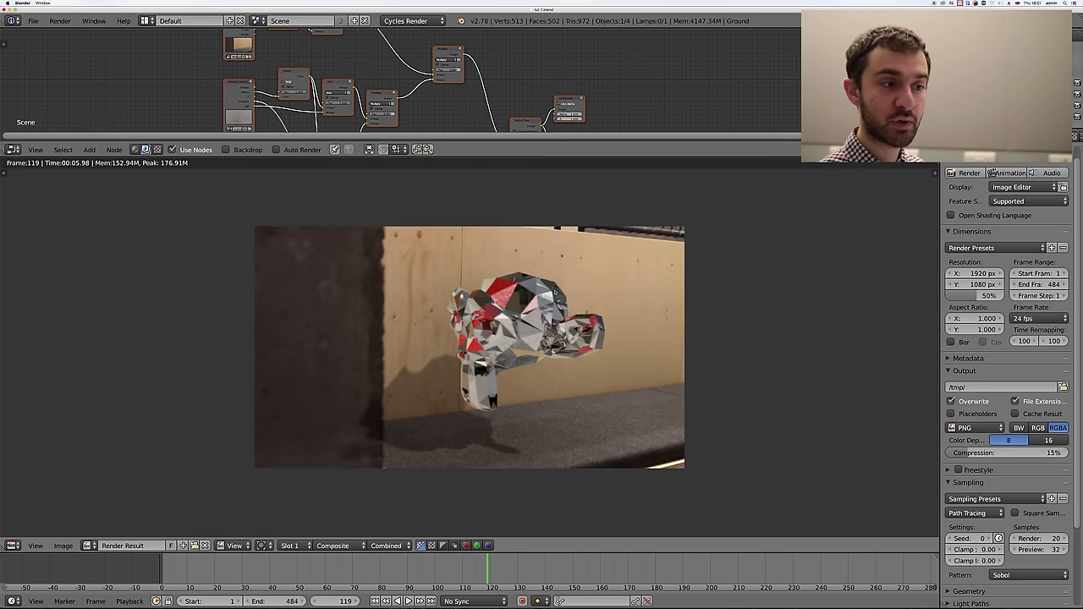
scroll(441, 313, up, 1)
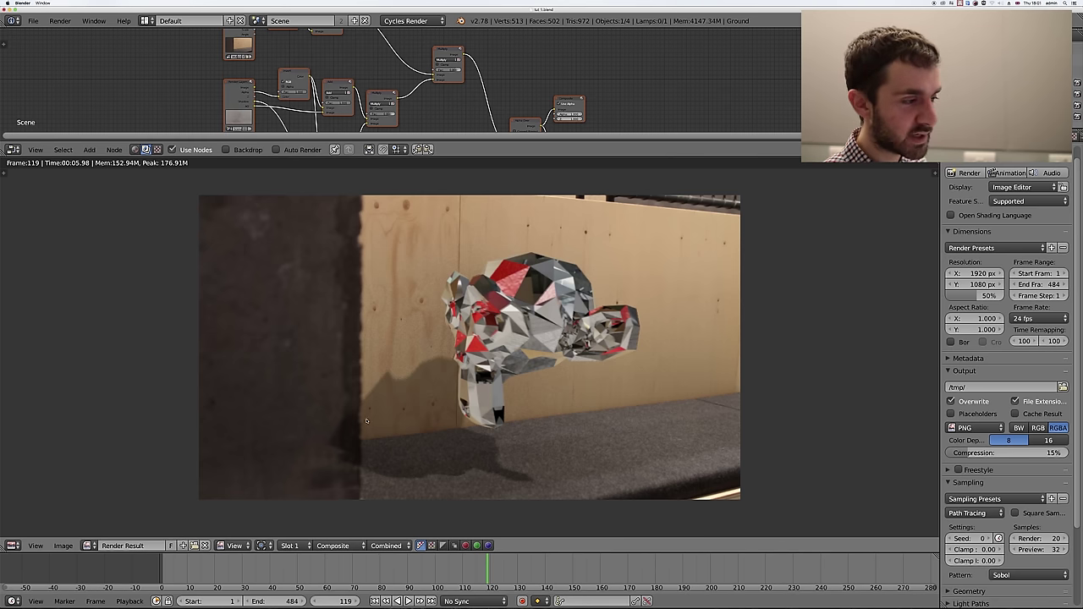
- Close the render, move the timeline to frame 10 and render that frame
key(Escape)
key(Escape)
key(Escape)
key(Escape)
key(Escape)
key(Escape)
key(Escape)
key(Escape)
key(Escape)
click(301, 562)
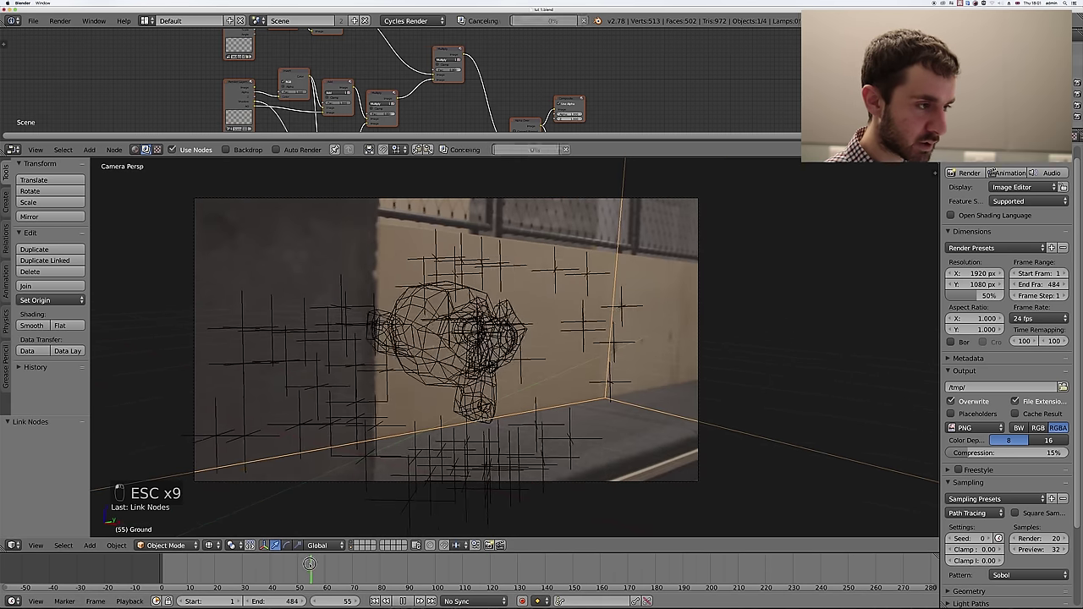
drag(301, 563, 187, 562)
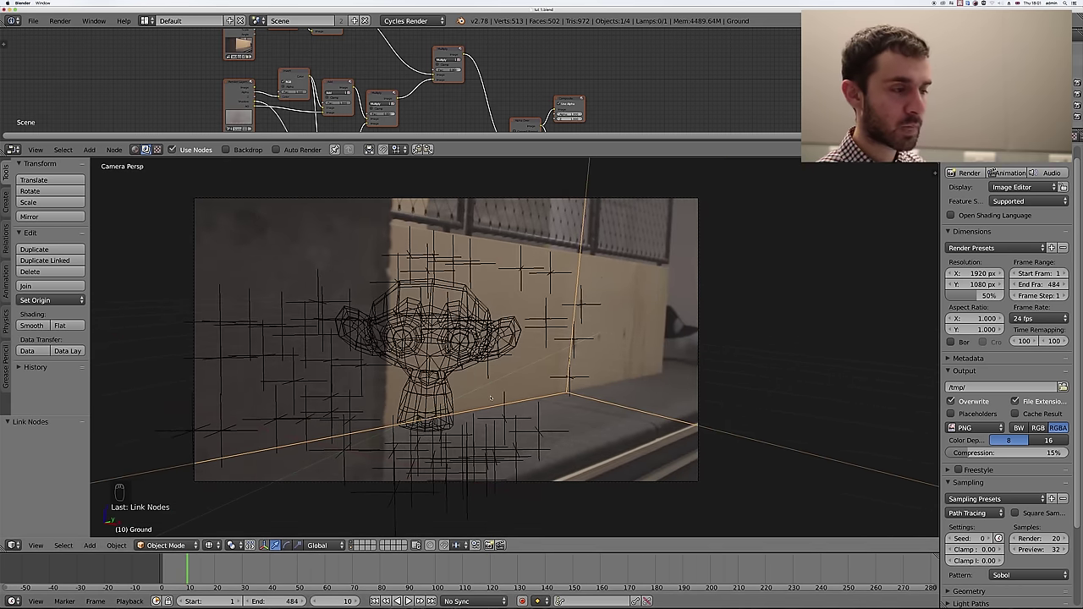
key(F12)
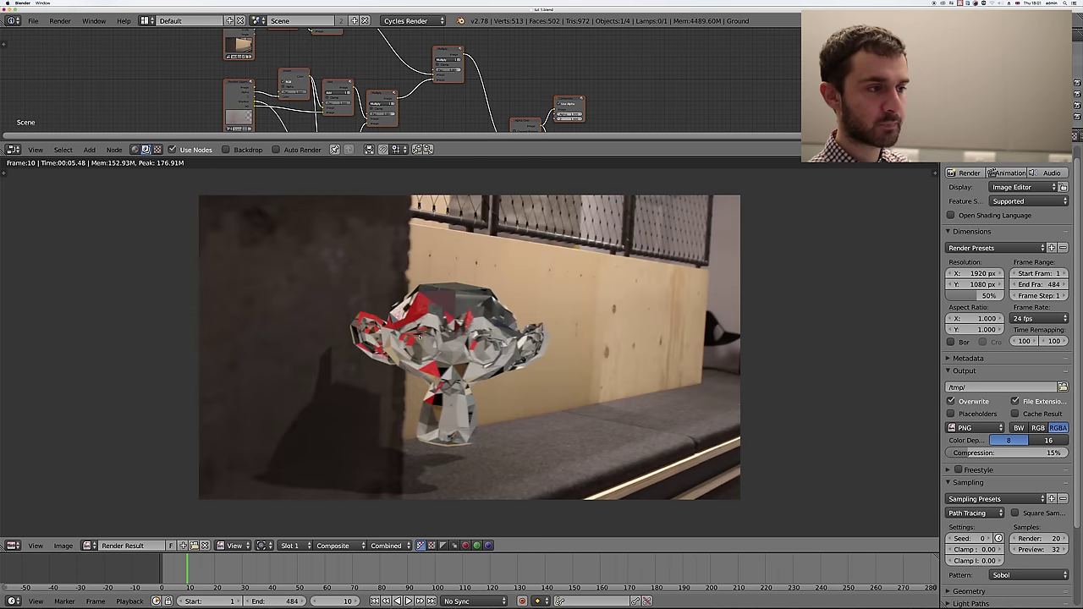
- Return to the 3D scene, add a mesh cube and reassign its layer
key(Escape)
middle_drag(372, 338, 449, 343)
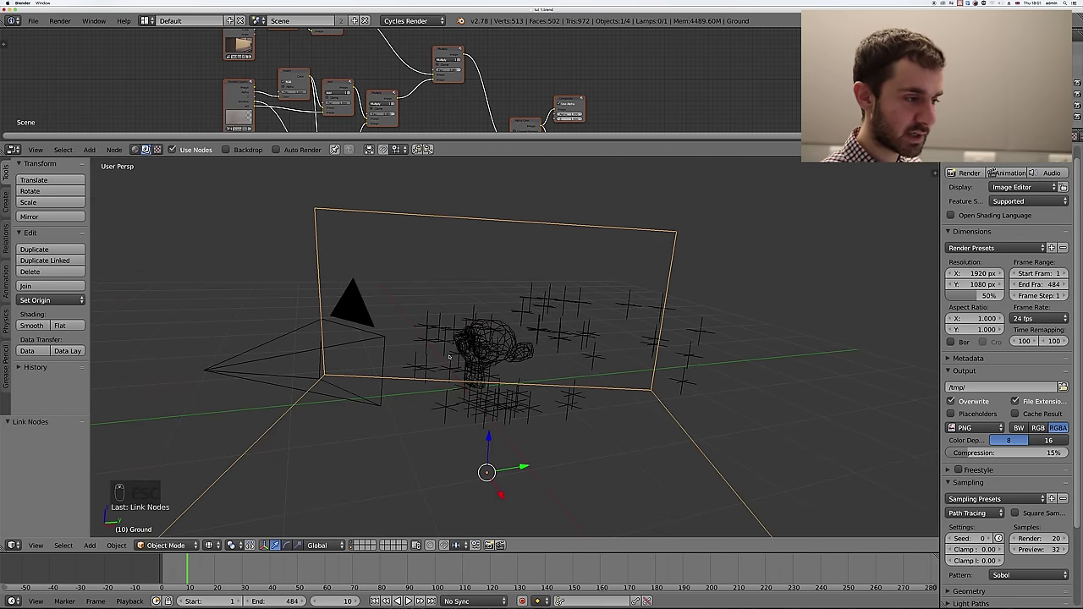
key(shift+a)
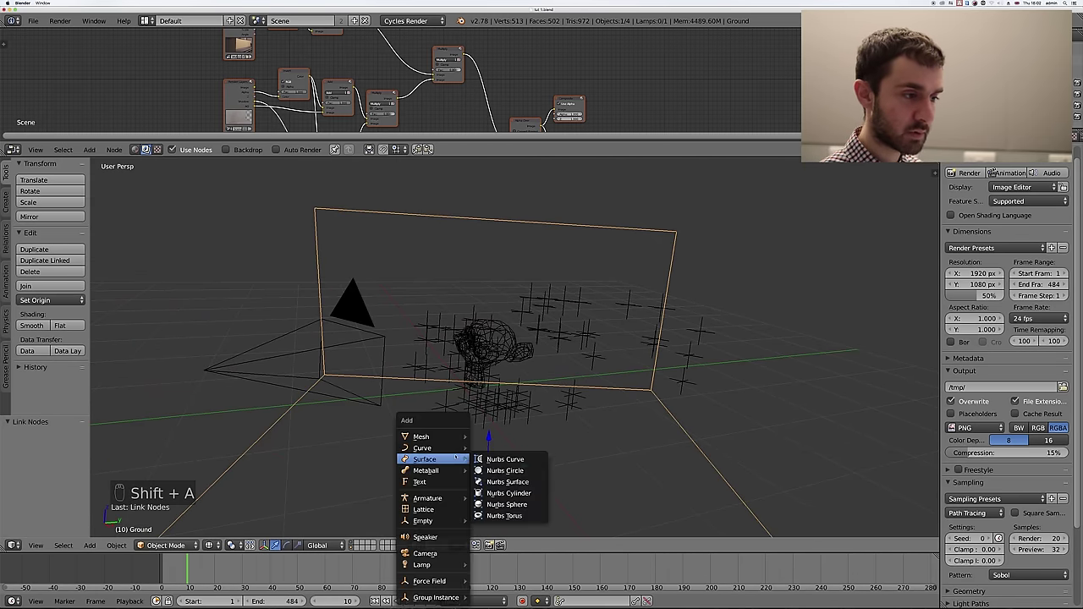
mouse_move(460, 436)
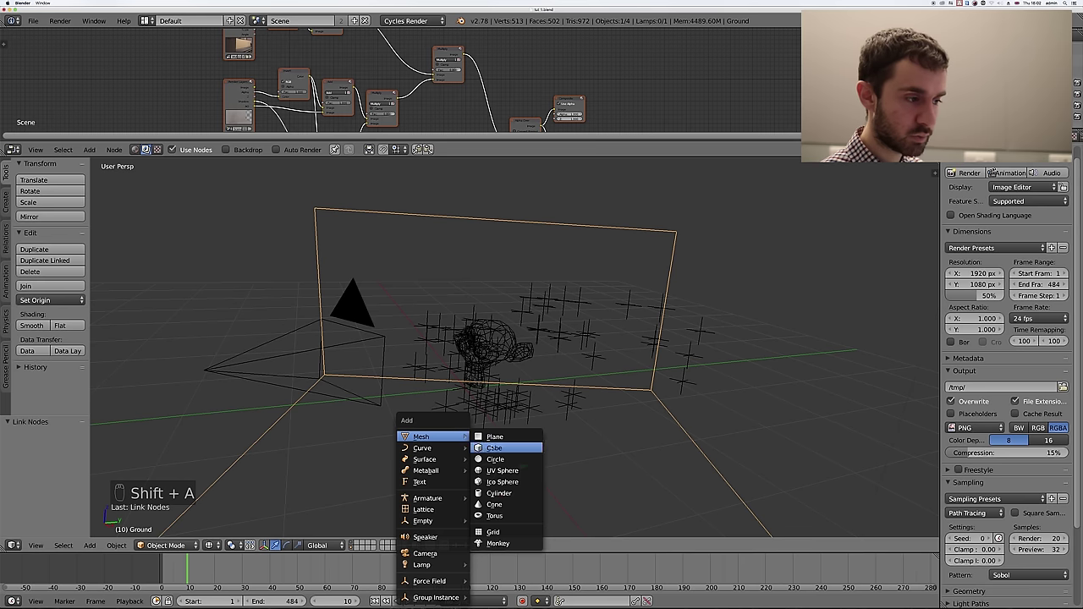
click(499, 447)
scroll(545, 366, down, 6)
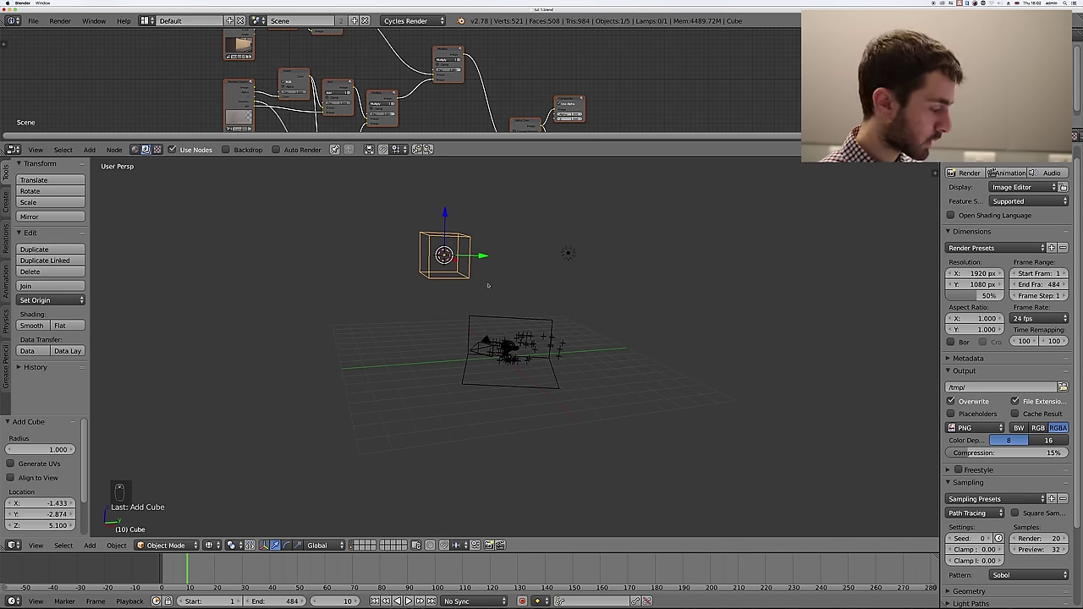
key(m)
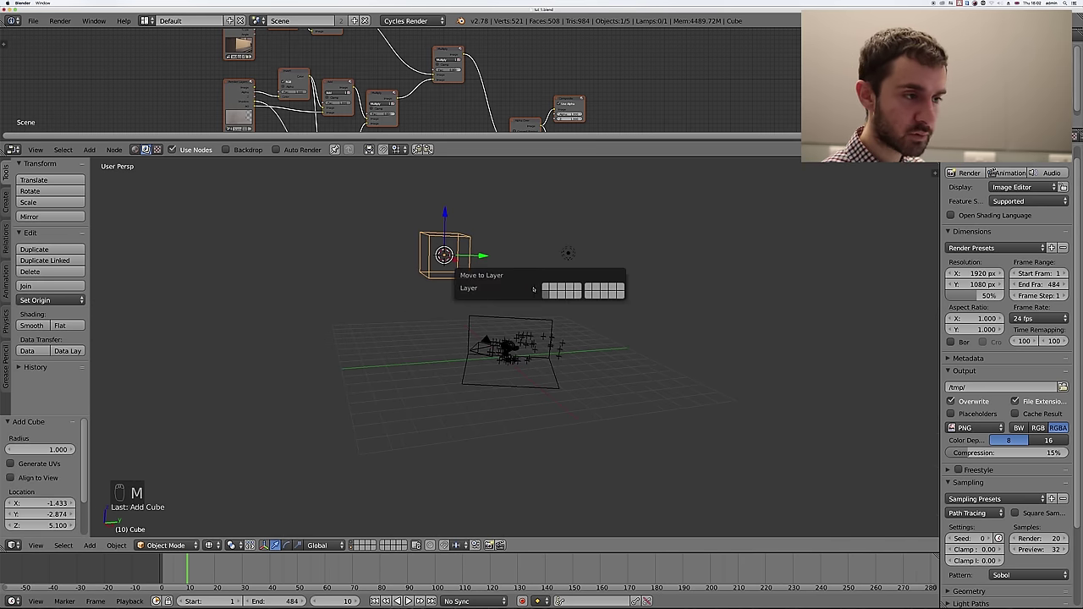
click(574, 291)
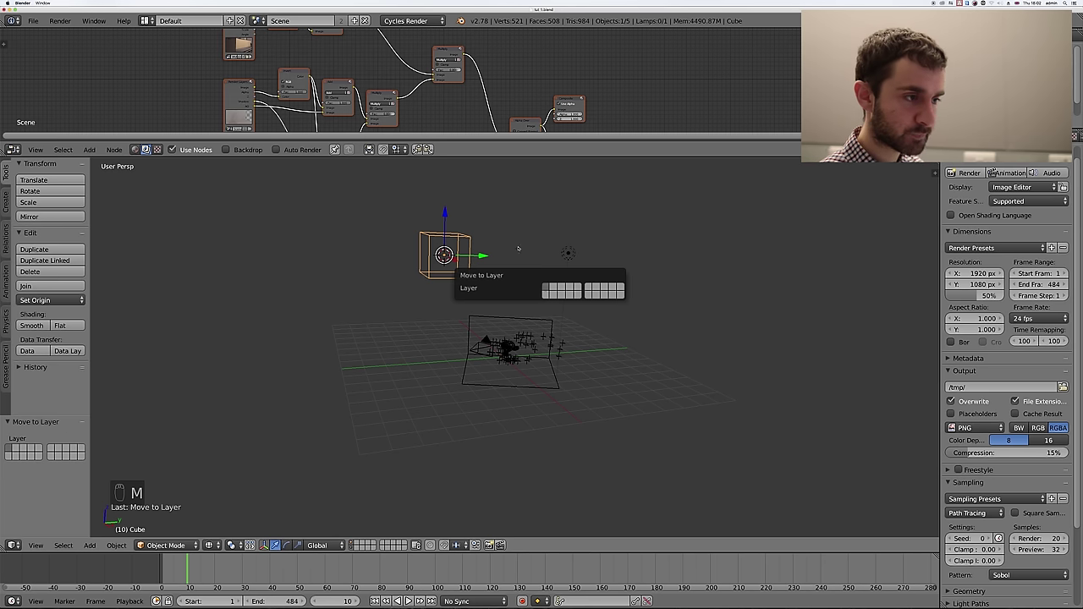
- Move the cube down between the camera and the monkey, and scale it to about 0.303 in X and Y only
scroll(491, 264, up, 4)
key(g)
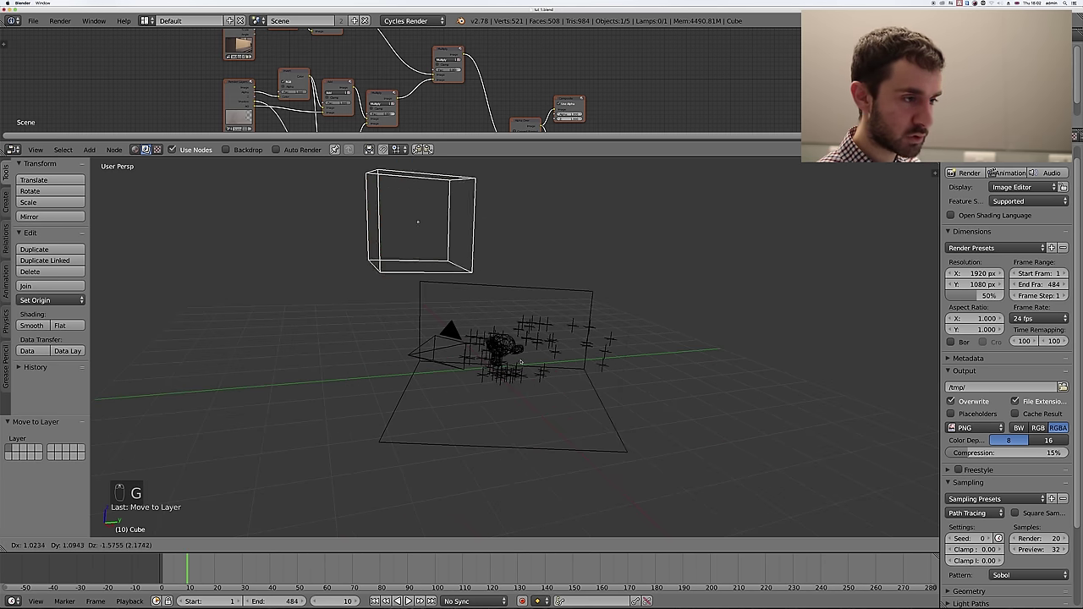
click(520, 397)
middle_drag(520, 397, 529, 337)
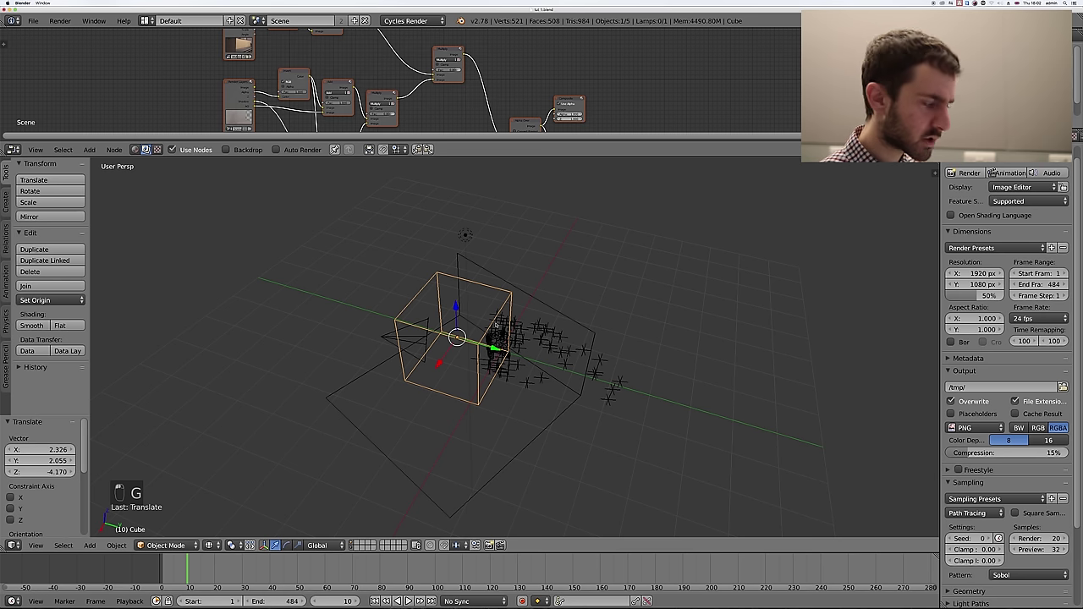
key(s)
key(shift+z)
click(481, 308)
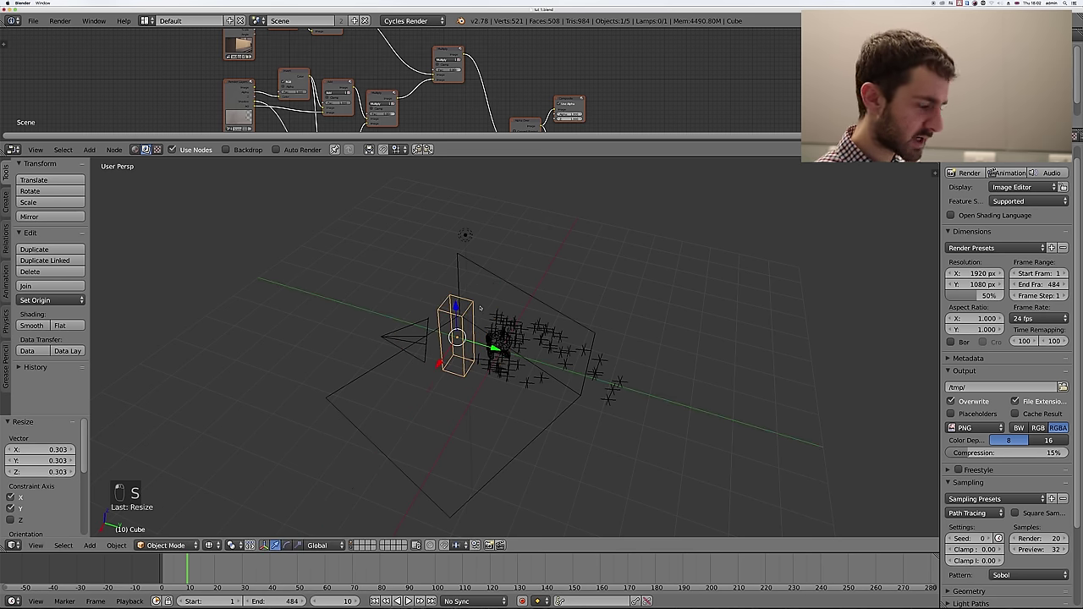
key(KP_0)
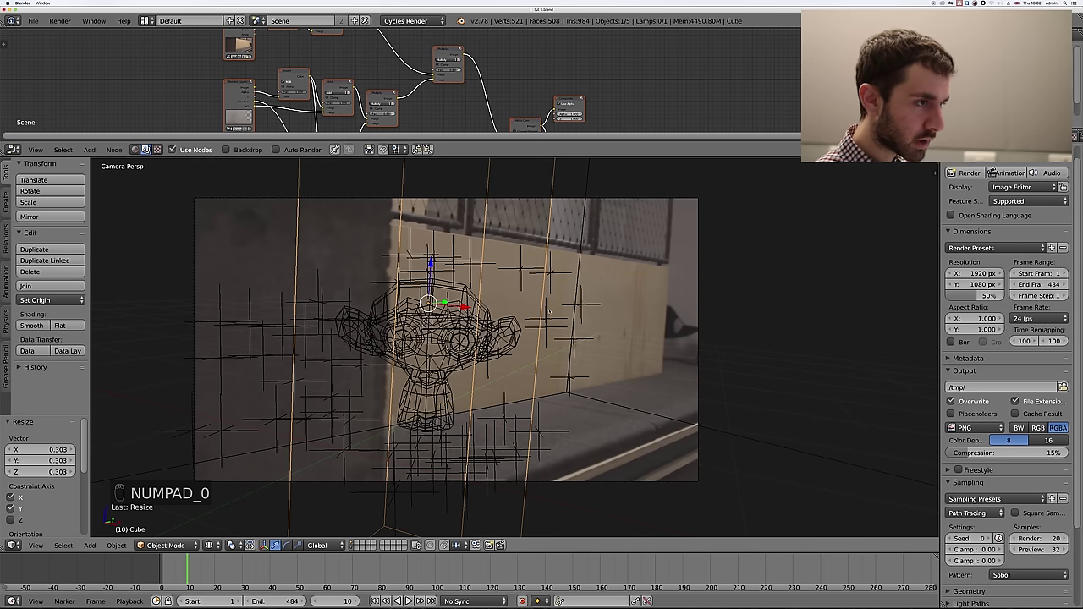
- Move the cube horizontally by about -0.375 in X and -0.449 in Y so its edge lines up with the dark pillar's edge
key(g)
key(shift+z)
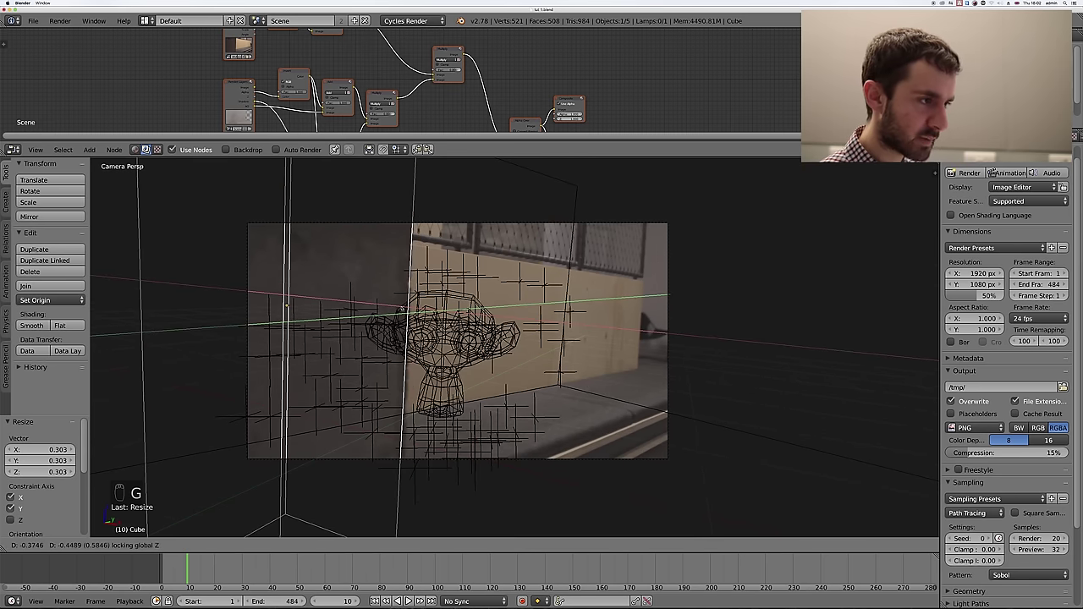
click(285, 302)
middle_drag(508, 339, 558, 322)
scroll(433, 316, down, 5)
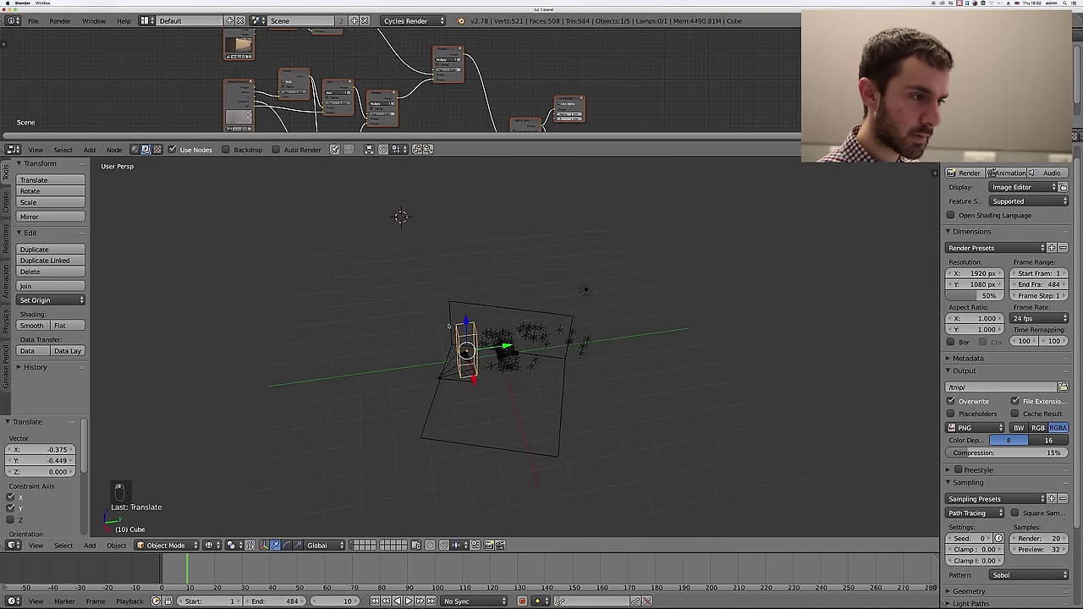
key(KP_0)
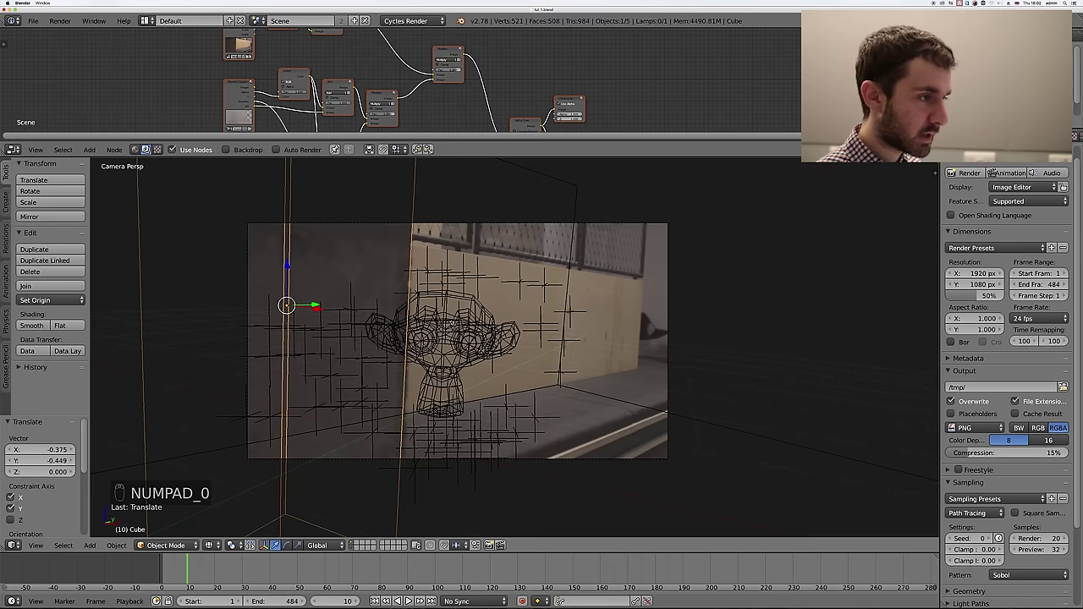
- Play the animation and scrub it to frame 208 to check how the cube follows the pillar
key(alt+a)
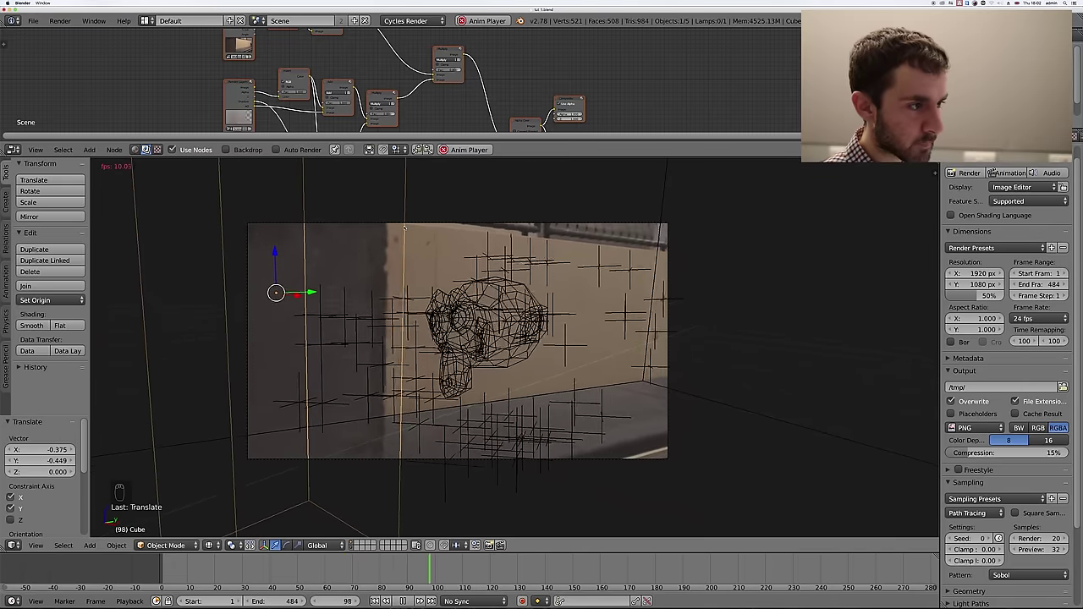
key(alt+a)
drag(563, 558, 733, 560)
middle_drag(565, 473, 565, 405)
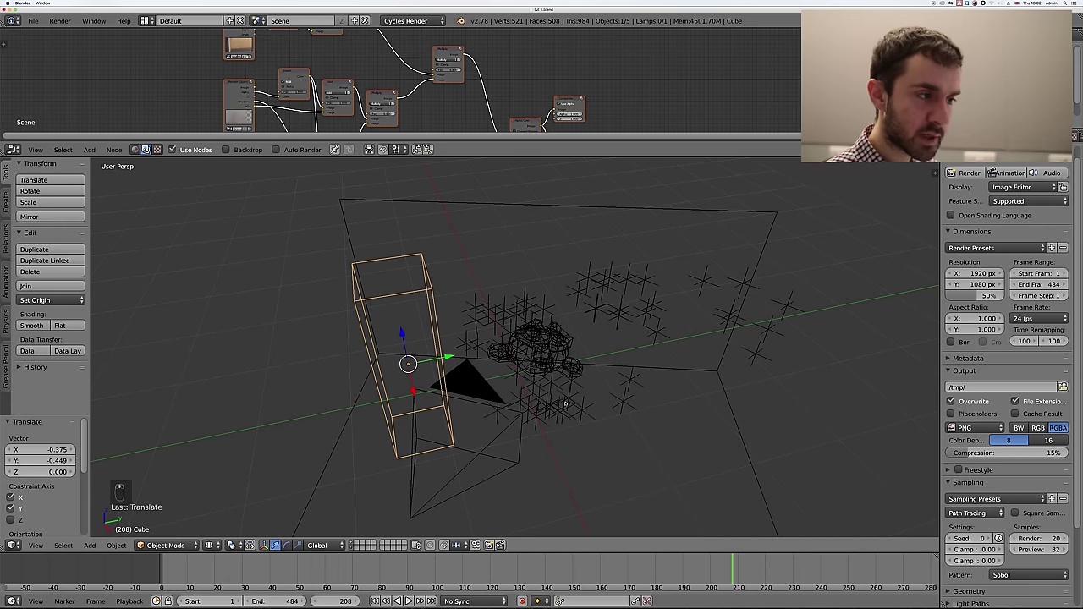
key(KP_0)
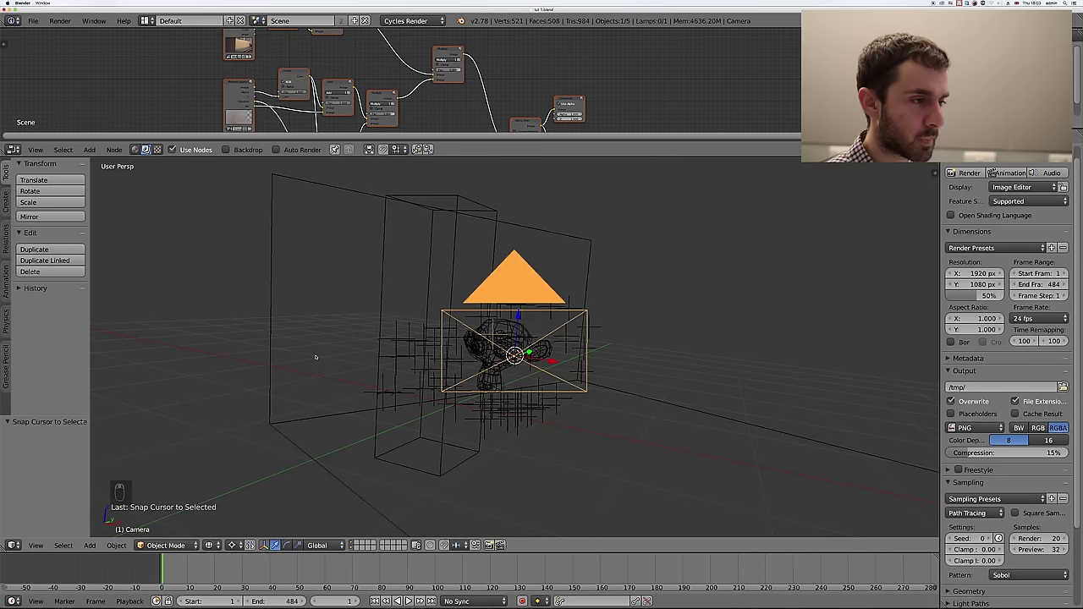
- Select the cube in the camera view and set the pivot point to the 3D Cursor
middle_drag(474, 338, 674, 343)
click(515, 307)
scroll(482, 322, down, 2)
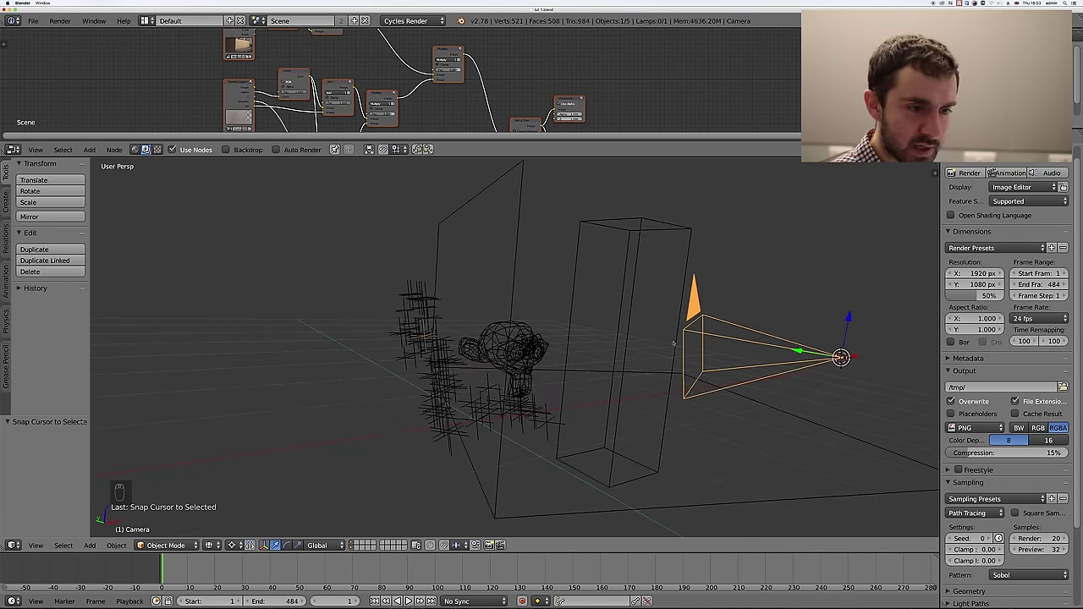
key(KP_0)
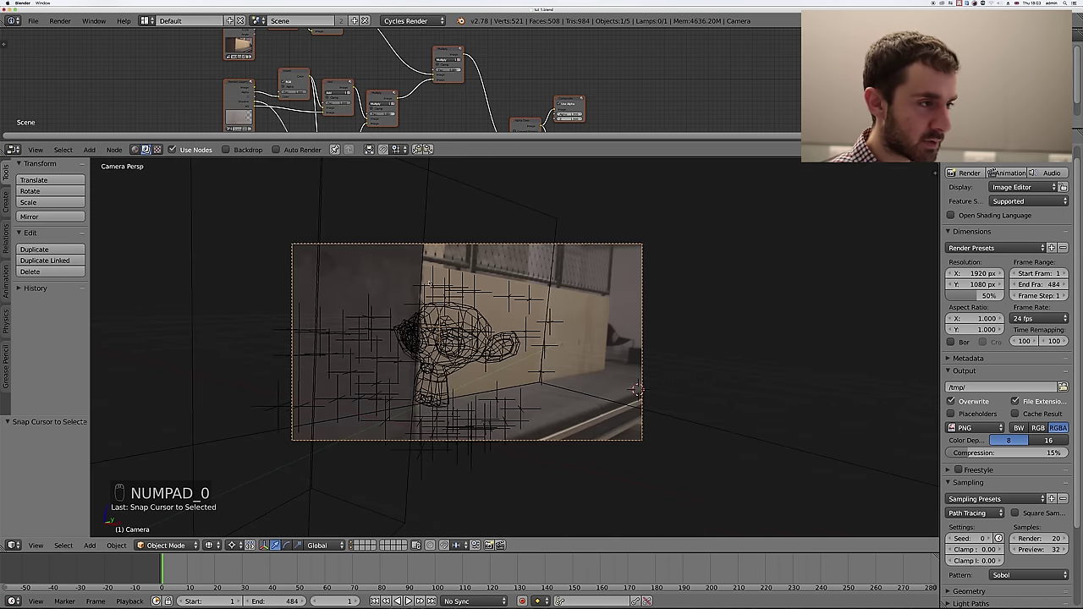
right_click(425, 222)
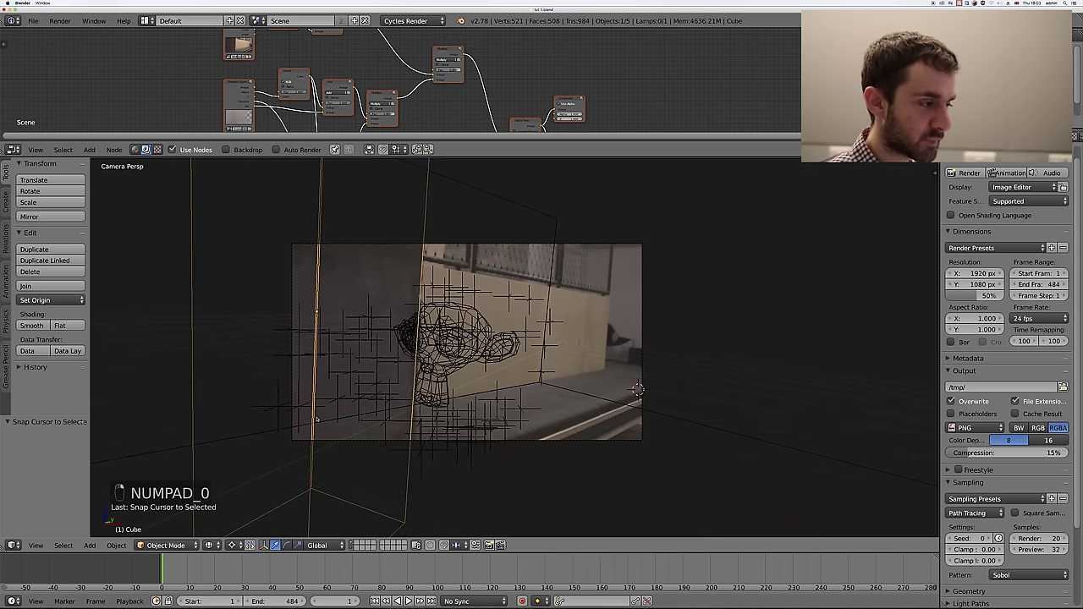
click(232, 545)
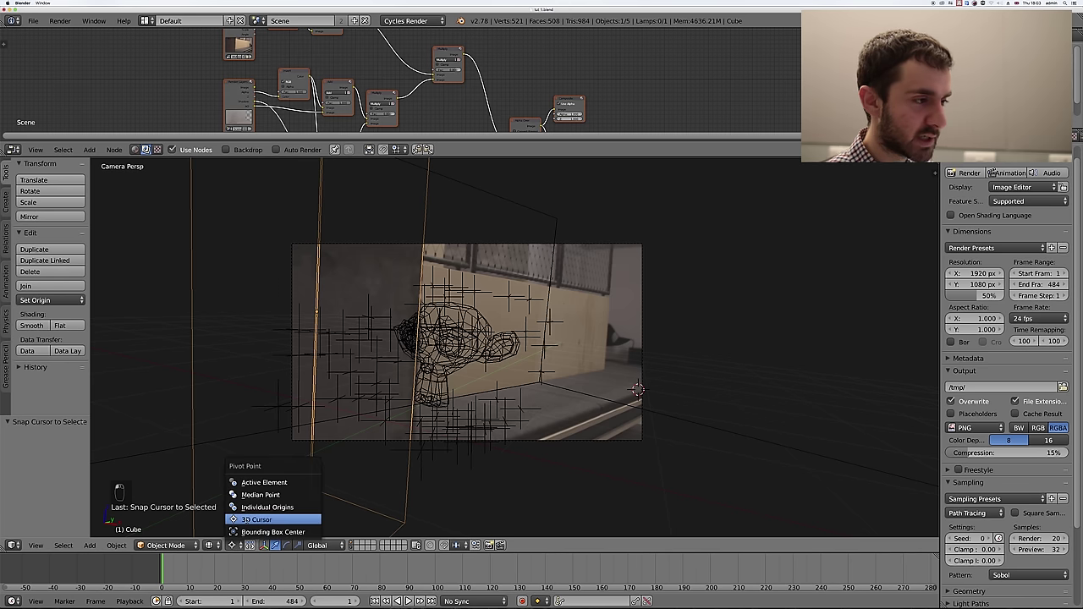
click(256, 519)
- Try scaling the cube about the 3D cursor at the camera to shift its depth, up to about 1.795
key(s)
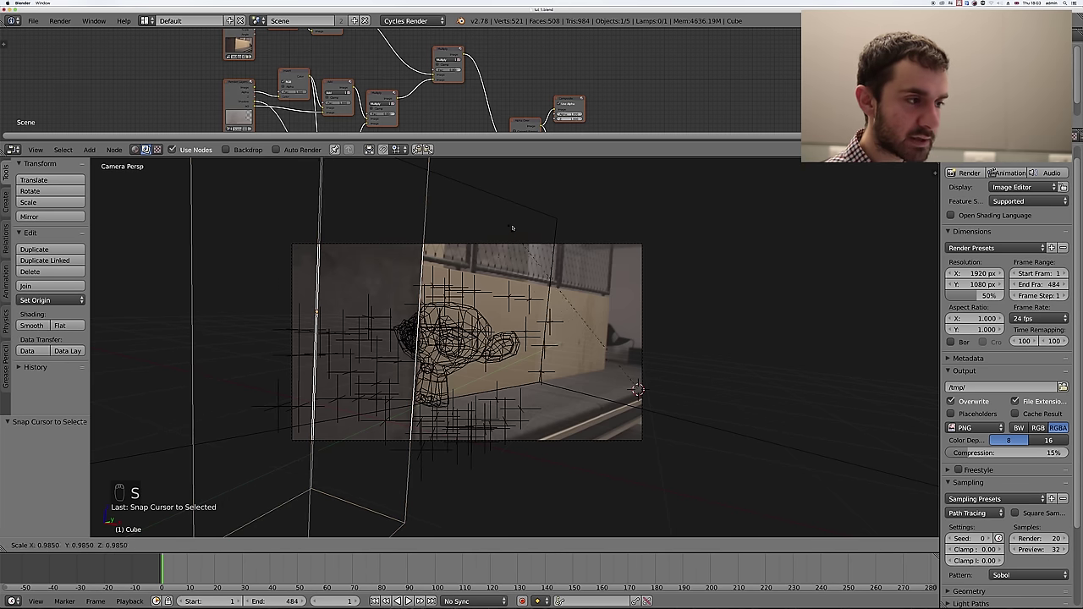
click(343, 210)
middle_drag(342, 210, 402, 296)
key(s)
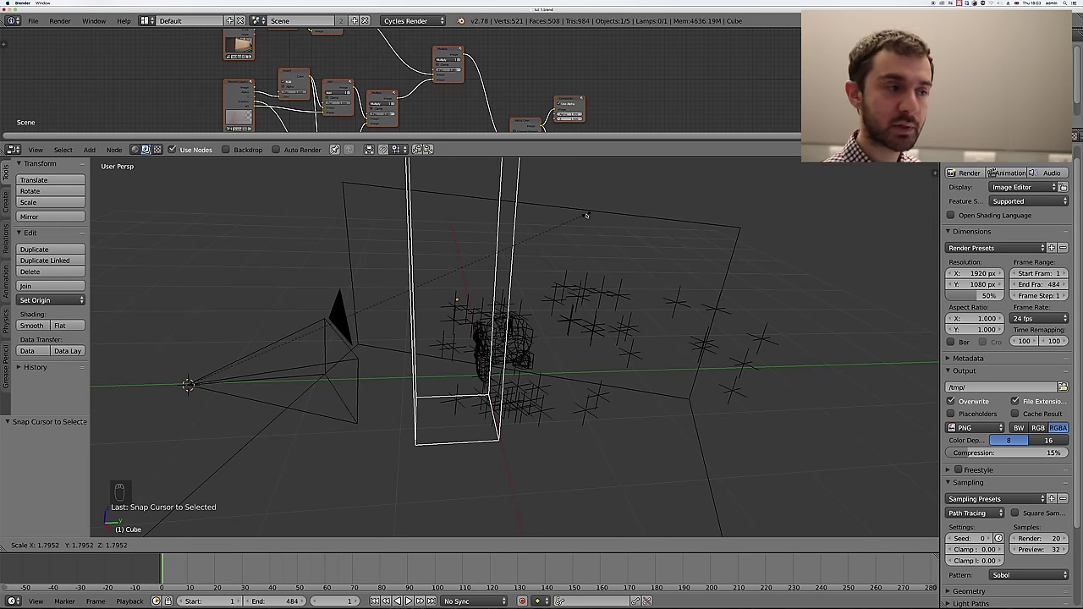
click(586, 215)
key(KP_0)
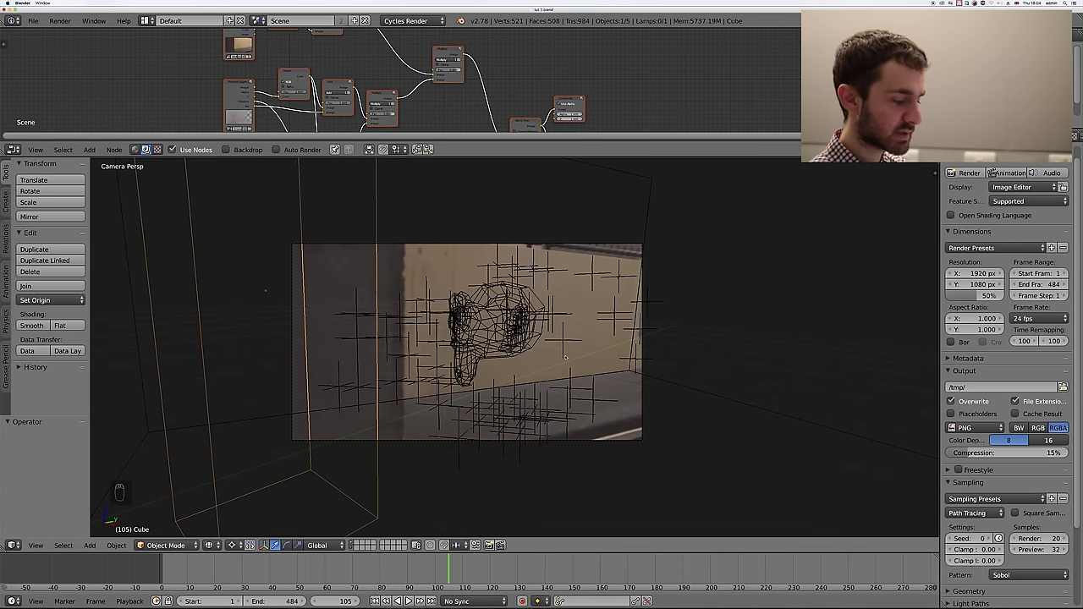
- Scale the cube to 0.9 about the 3D cursor at frame 1 and check its tracking in playback
key(shift+Left)
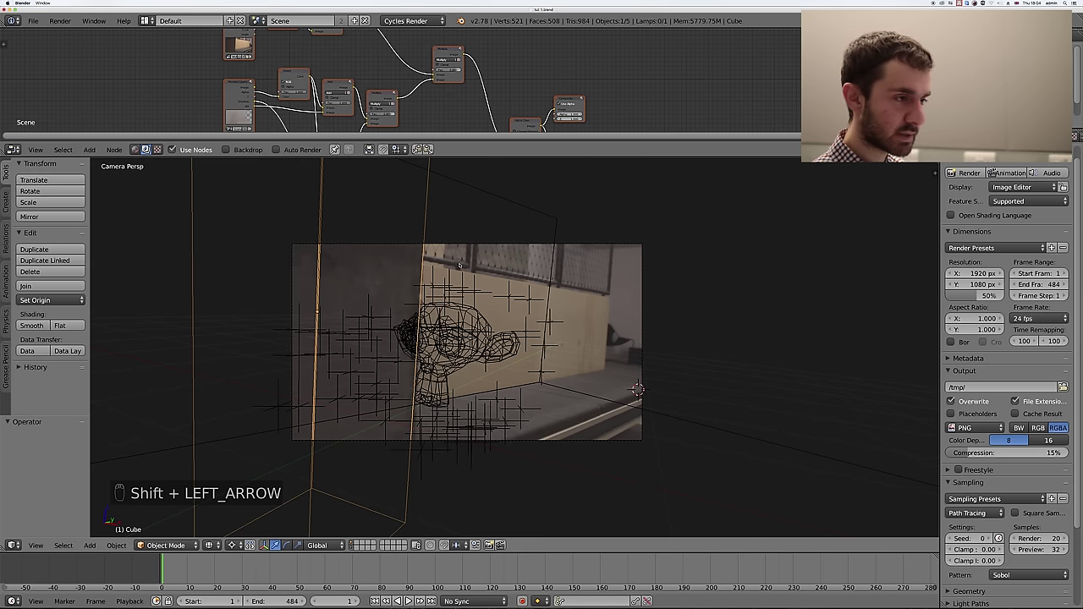
key(s)
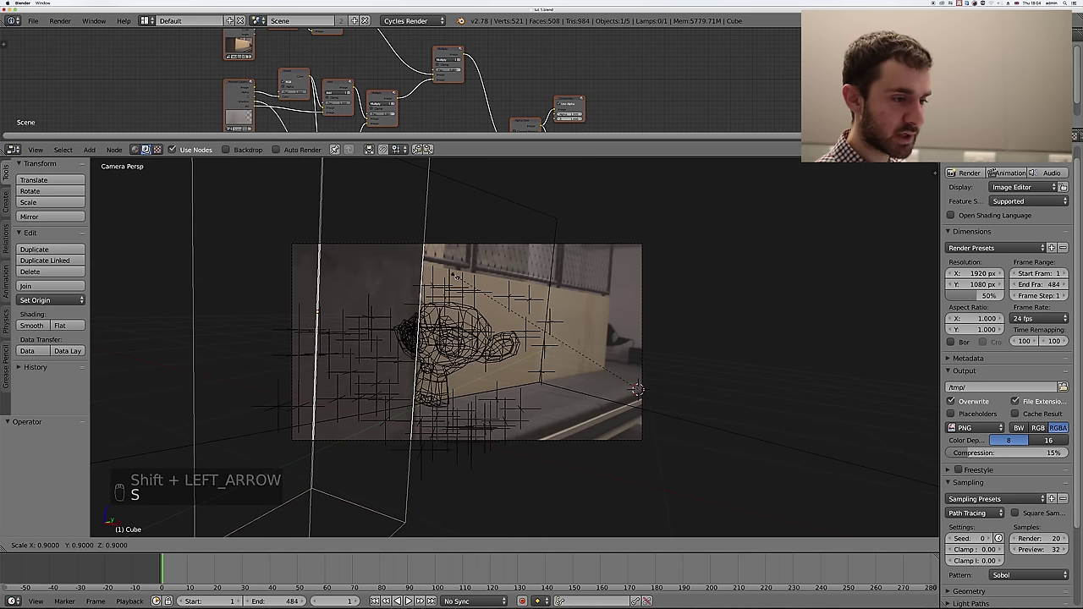
click(636, 389)
key(alt+a)
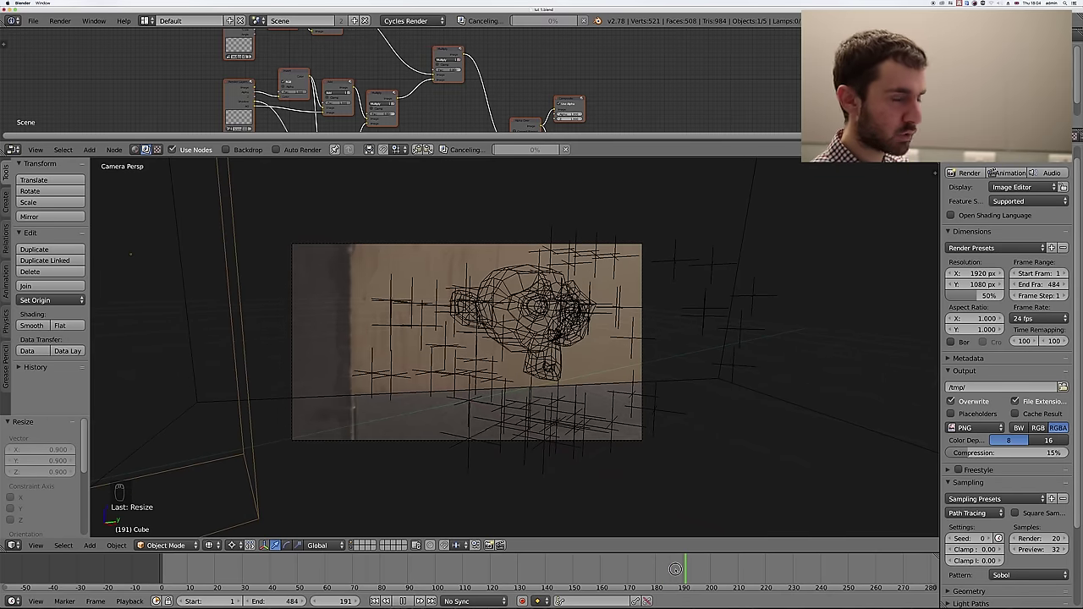
key(alt+a)
- Scale the cube by about 1.345 from the 3D cursor at frame 1 and scrub to frame 194 to check its alignment
key(shift+Left)
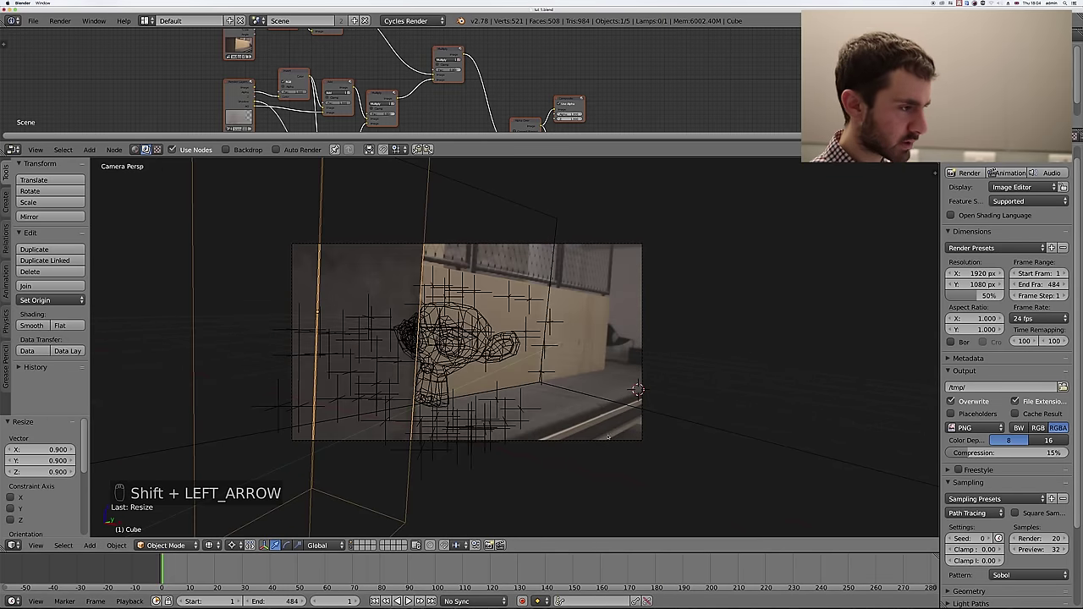
key(s)
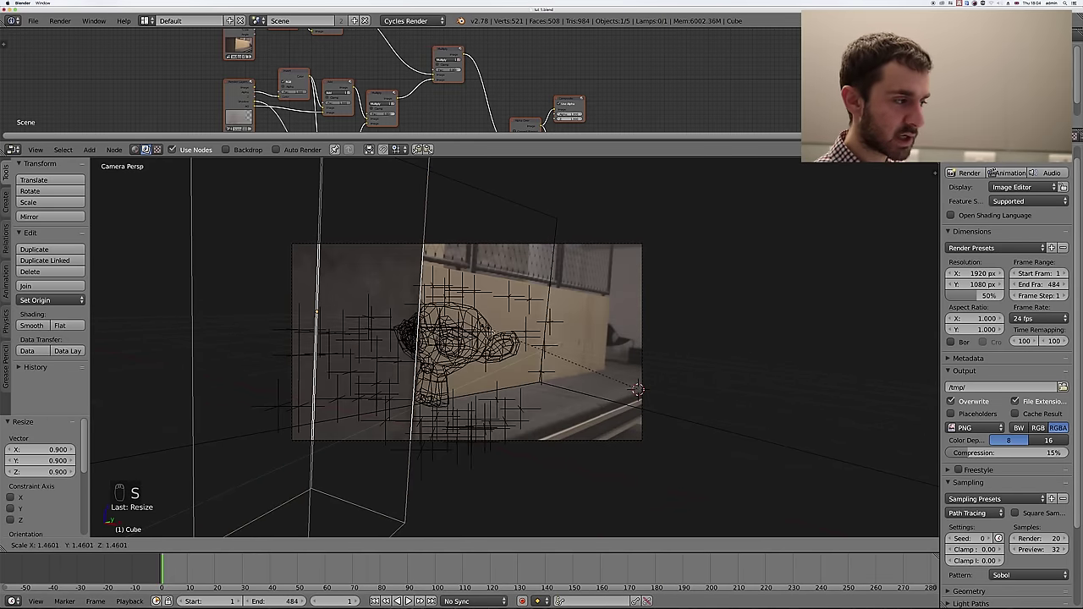
click(672, 435)
drag(558, 565, 695, 565)
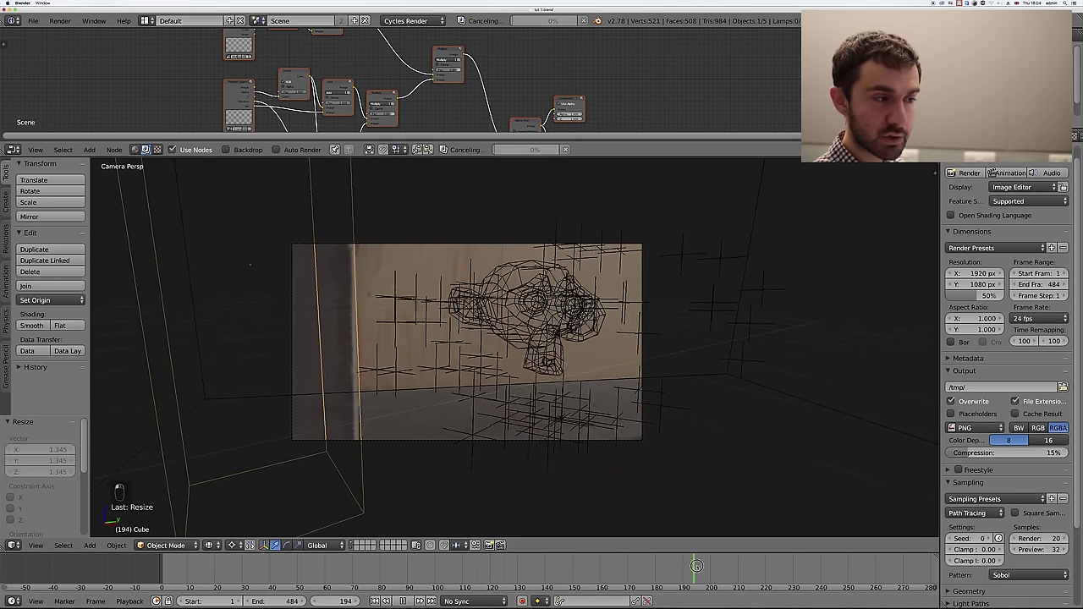
- Play the animation from frame 1 to check the cube against the pillar, and preview frame 53 in rendered shading
key(shift+Left)
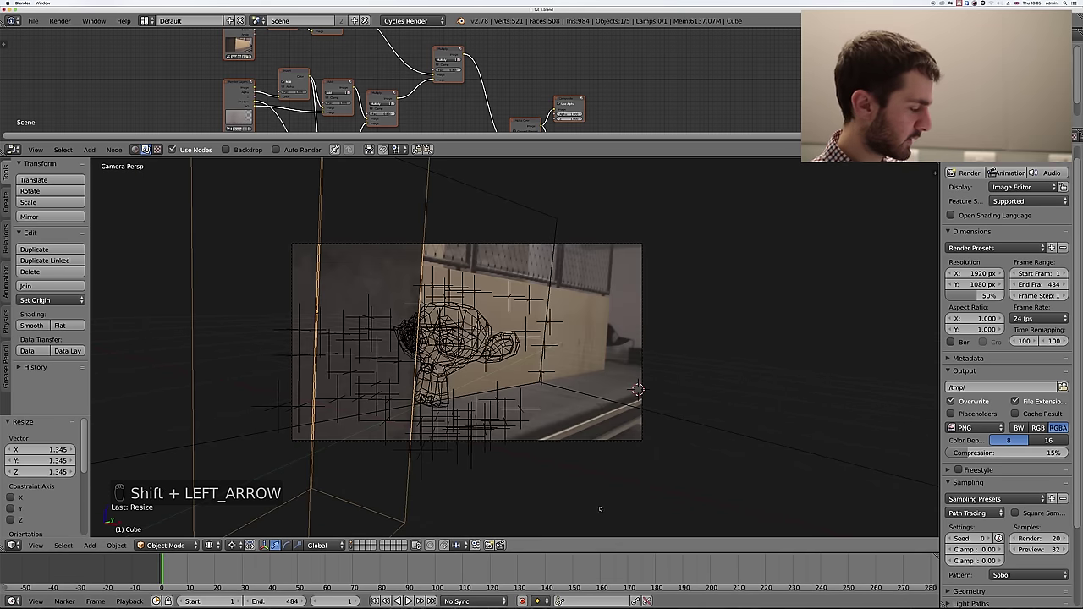
key(alt+a)
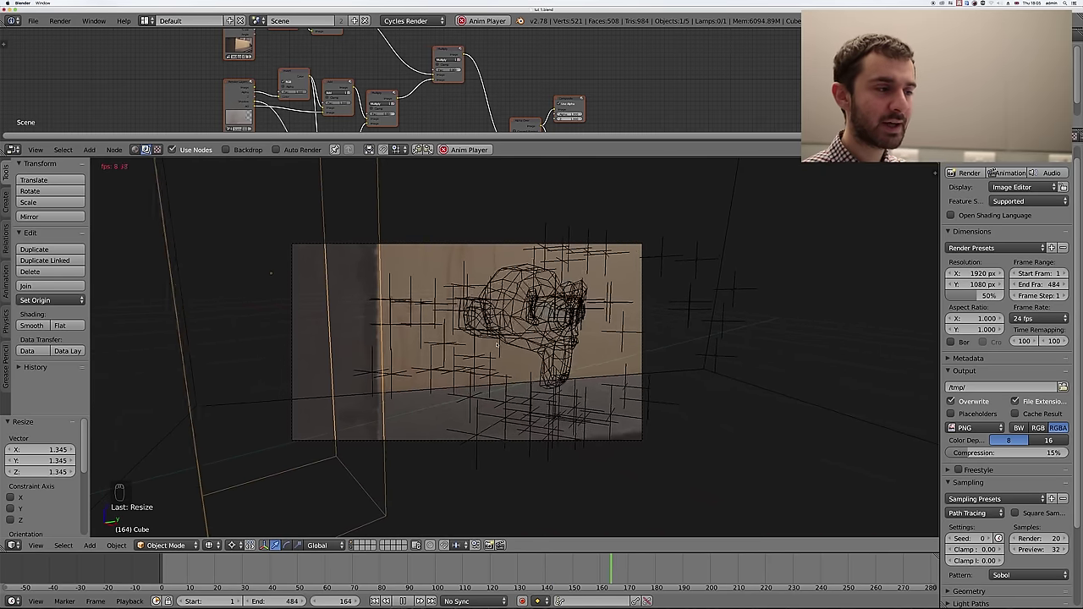
key(alt+a)
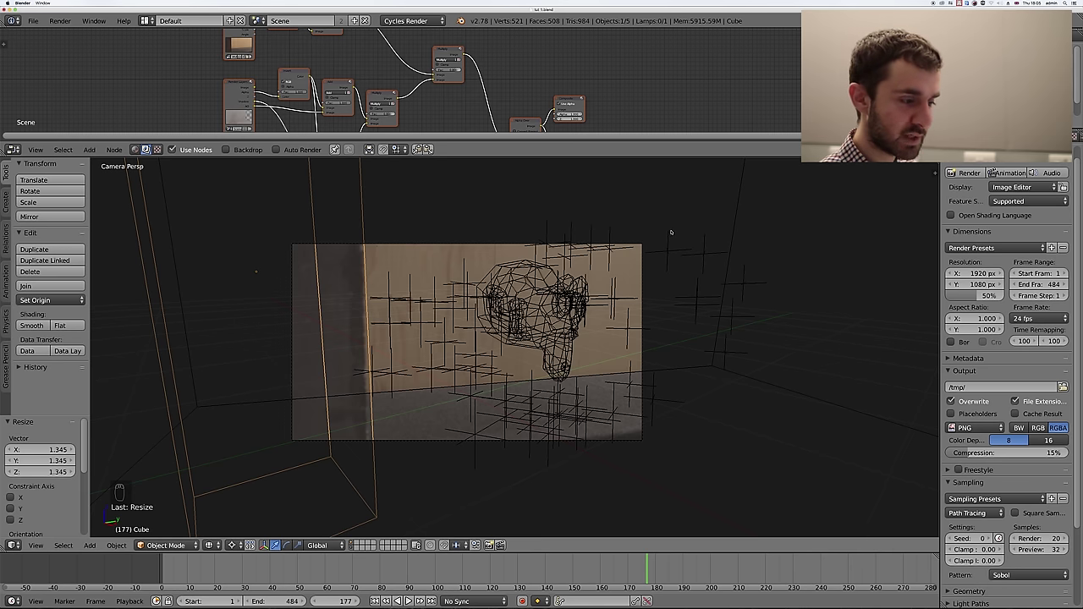
drag(490, 571, 306, 571)
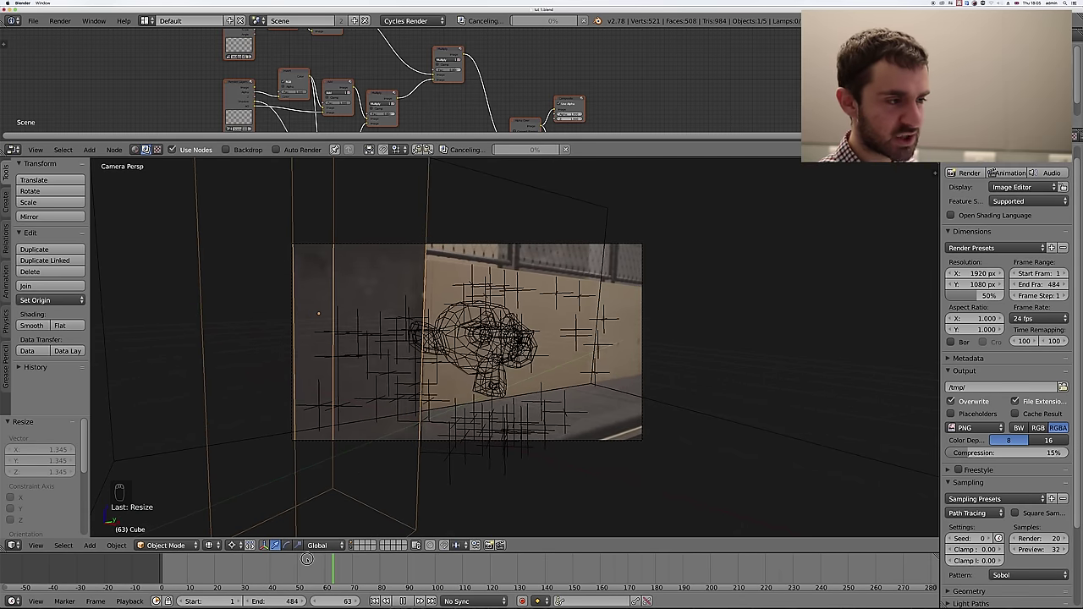
key(shift+z)
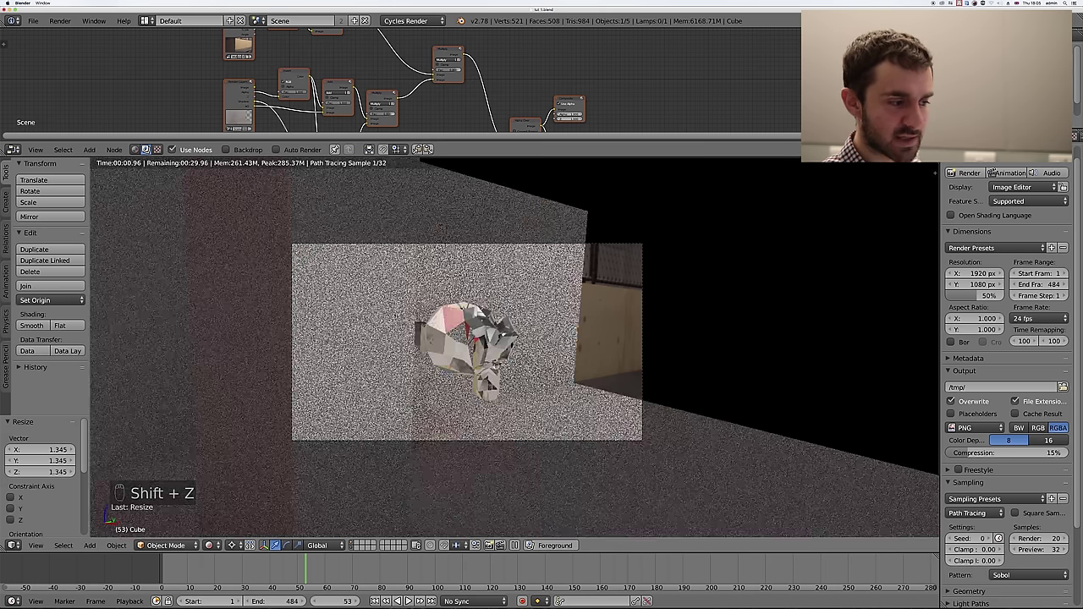
key(z)
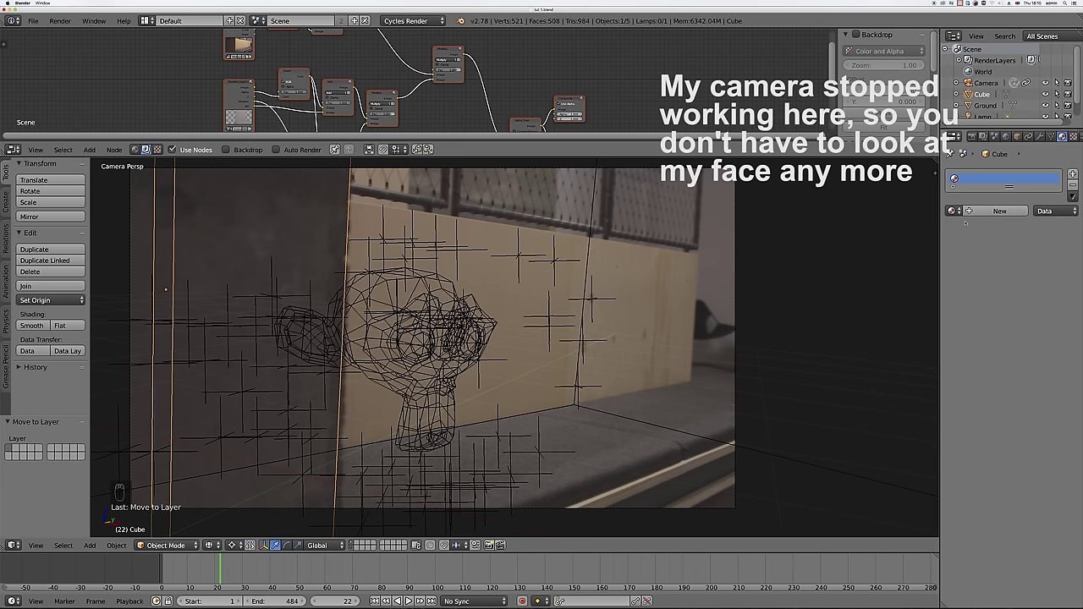
- Give the cube a new material with a Holdout surface shader
click(999, 210)
click(1005, 269)
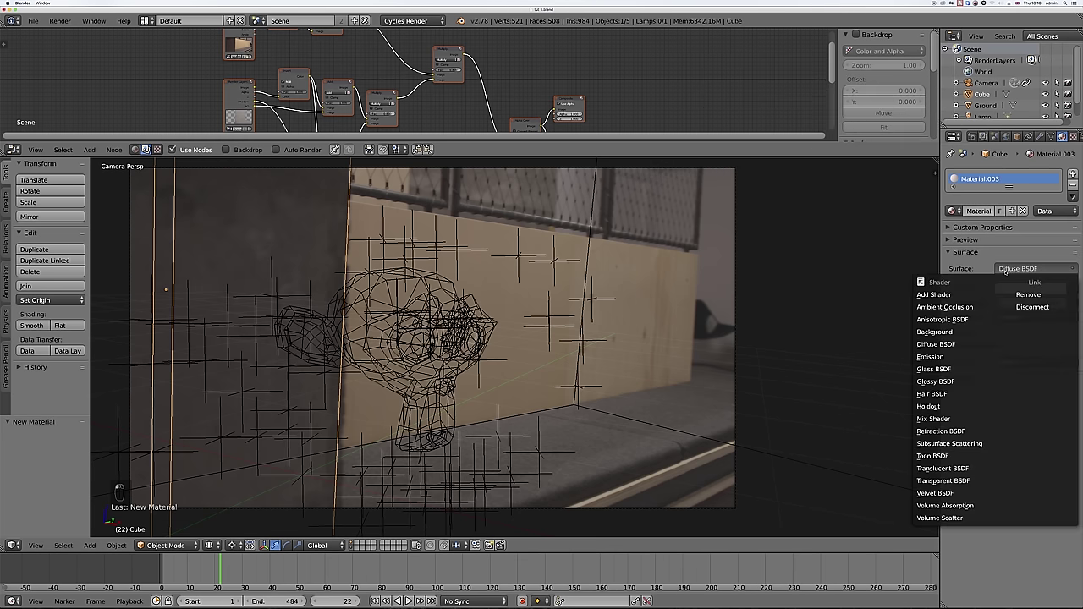
click(930, 406)
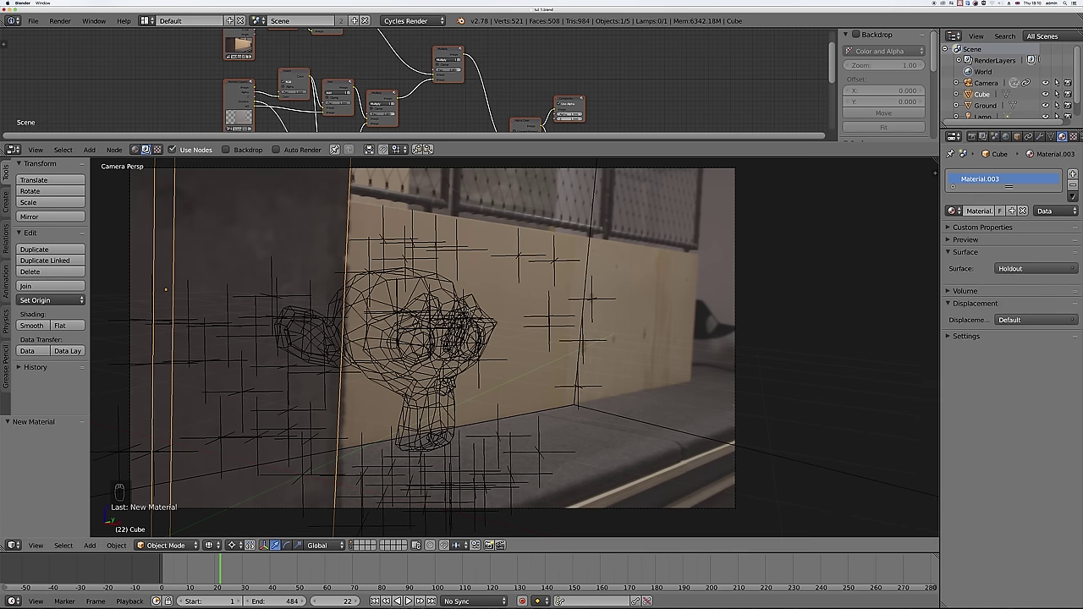
- Render frame 22 and examine the monkey's edge where the pillar hides it, along with the nearby shadows
key(F12)
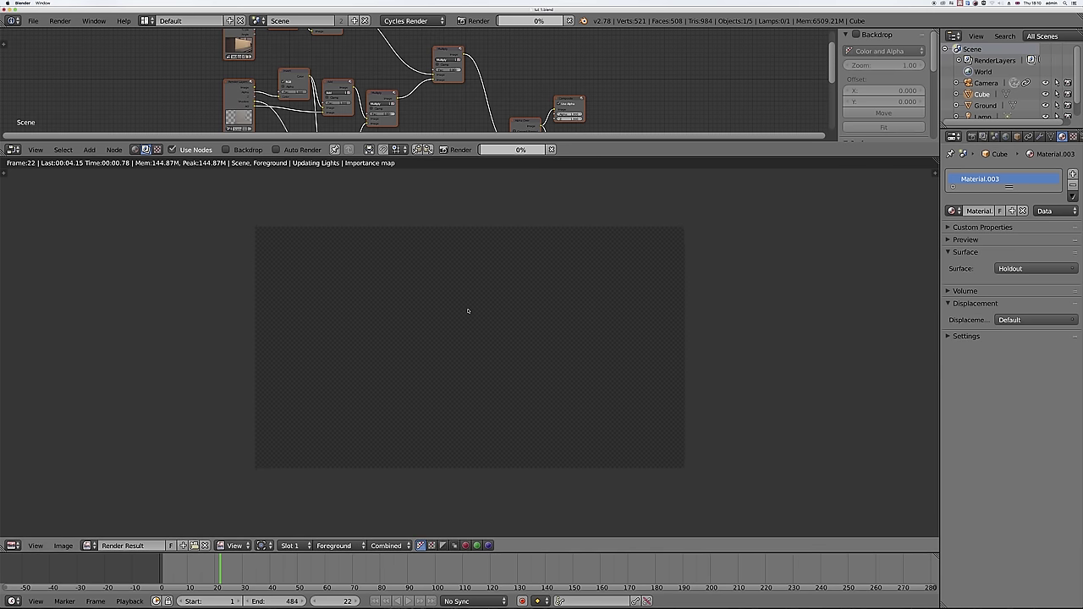
scroll(411, 356, up, 1)
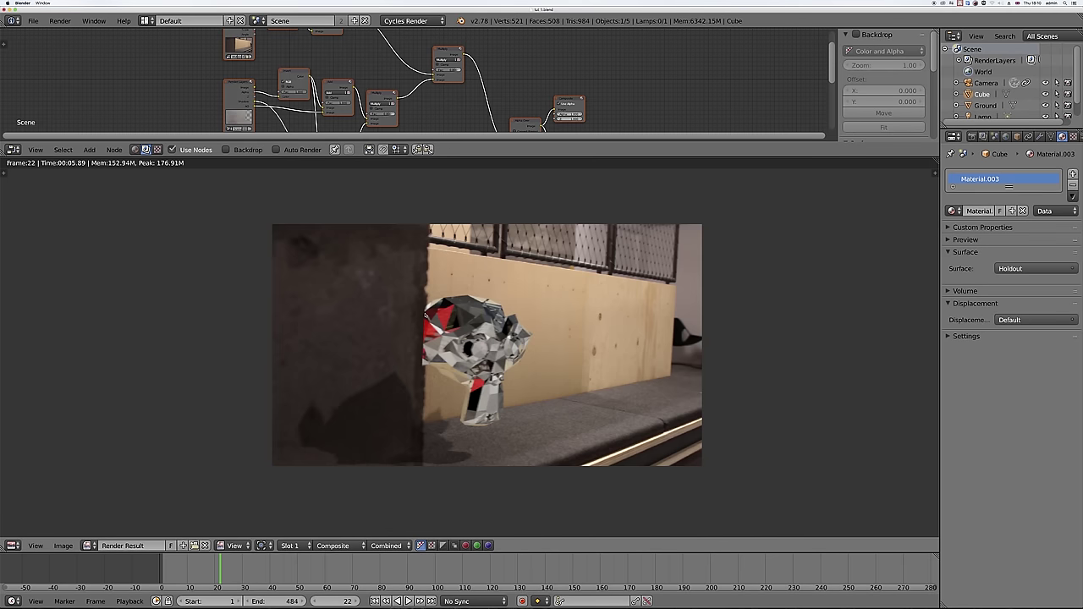
scroll(426, 317, up, 4)
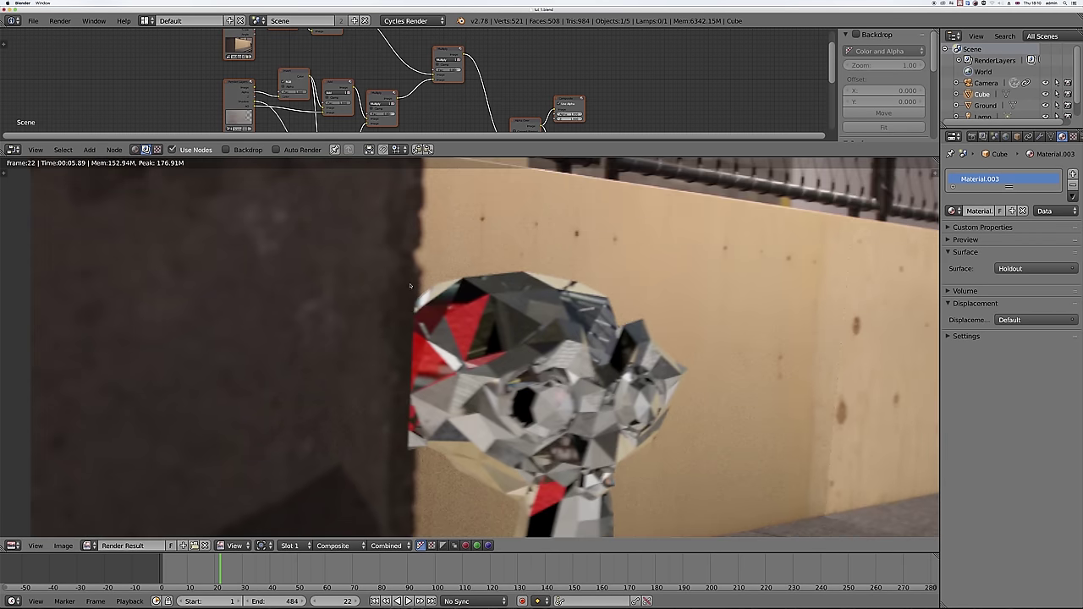
scroll(395, 372, down, 1)
scroll(423, 364, down, 2)
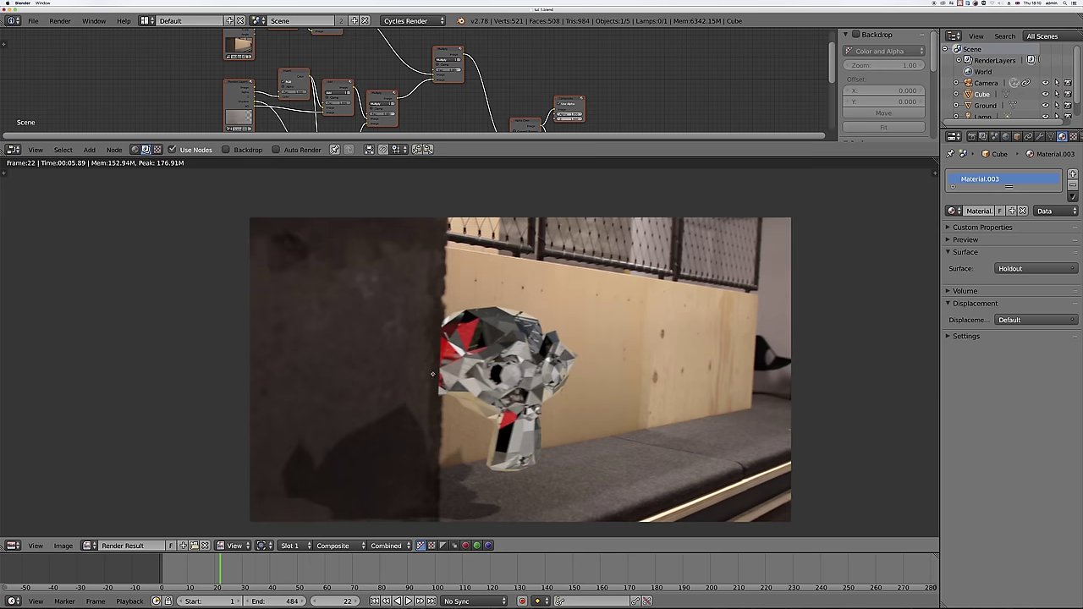
middle_drag(432, 381, 430, 351)
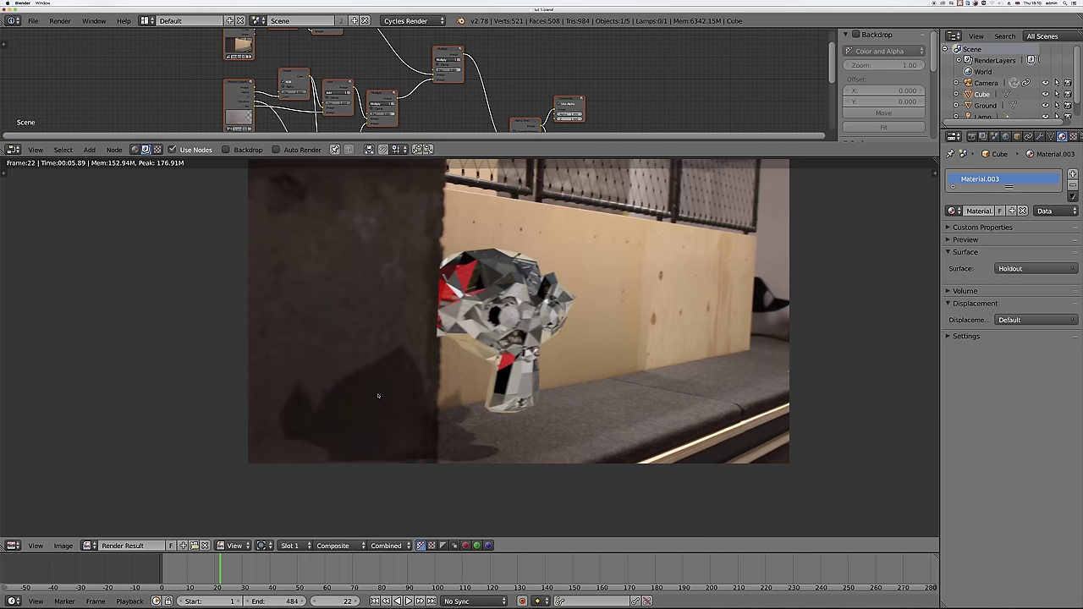
- Close the render, inspect the cube's position relative to the monkey from the side, and return to the camera view
key(Escape)
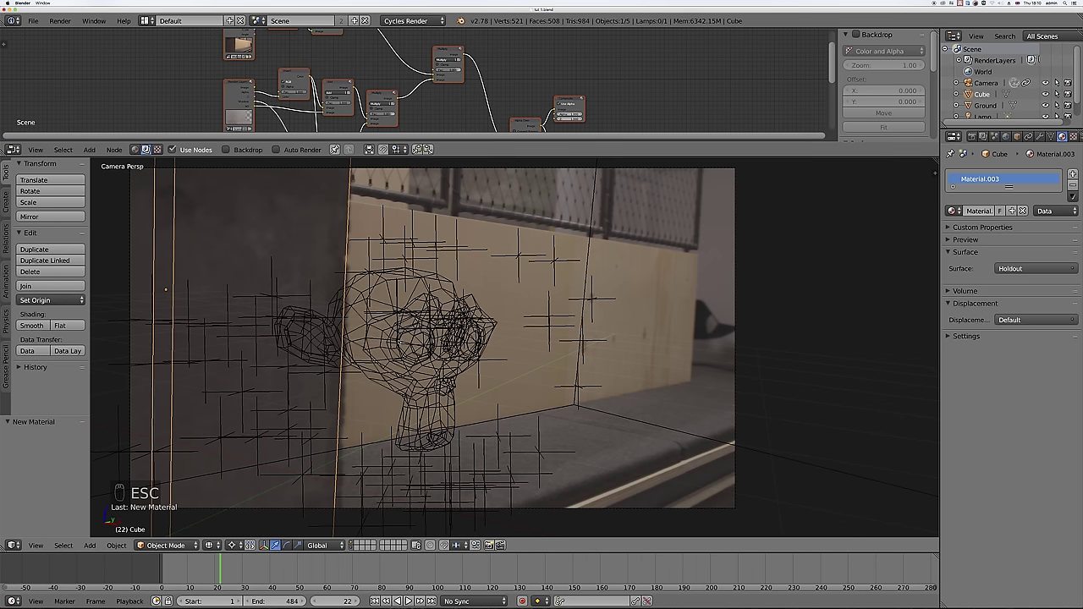
scroll(415, 309, down, 2)
middle_drag(397, 304, 424, 309)
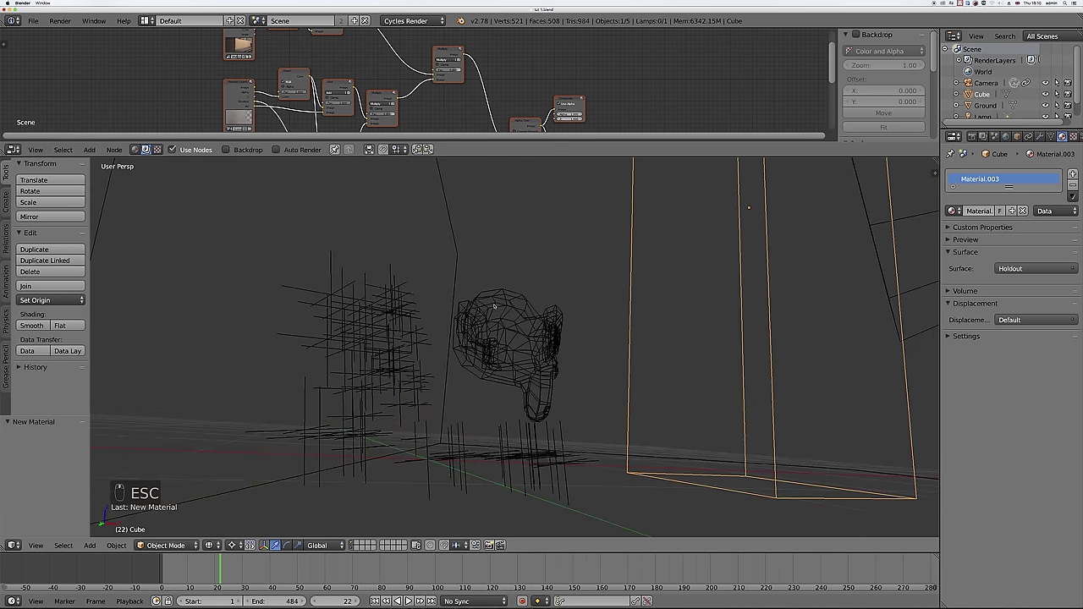
key(KP_0)
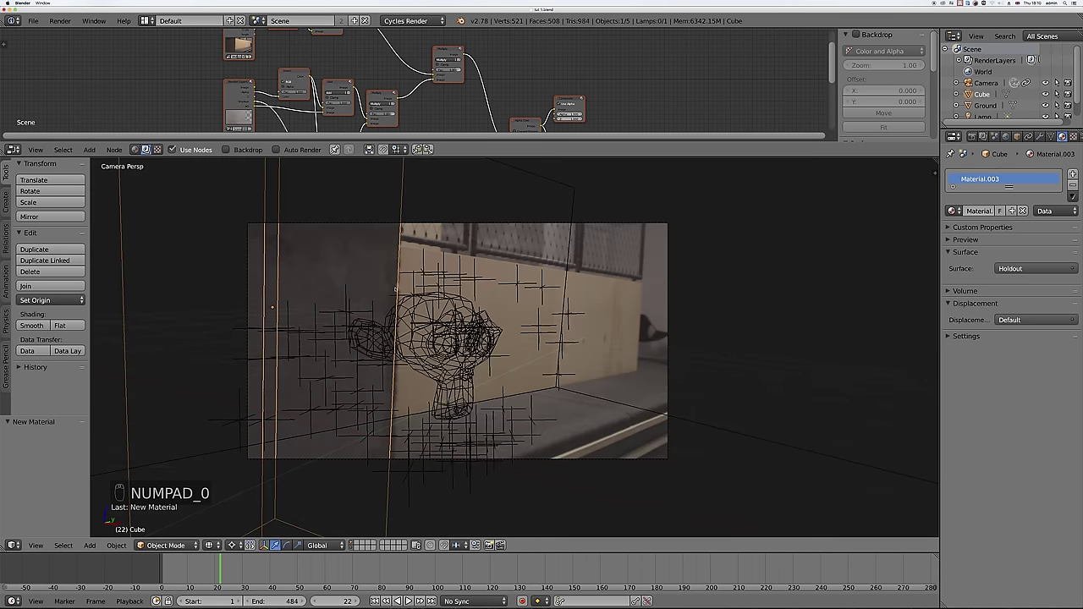
- Try the cube on the first second-row object layer and assign it back to the first layer
key(m)
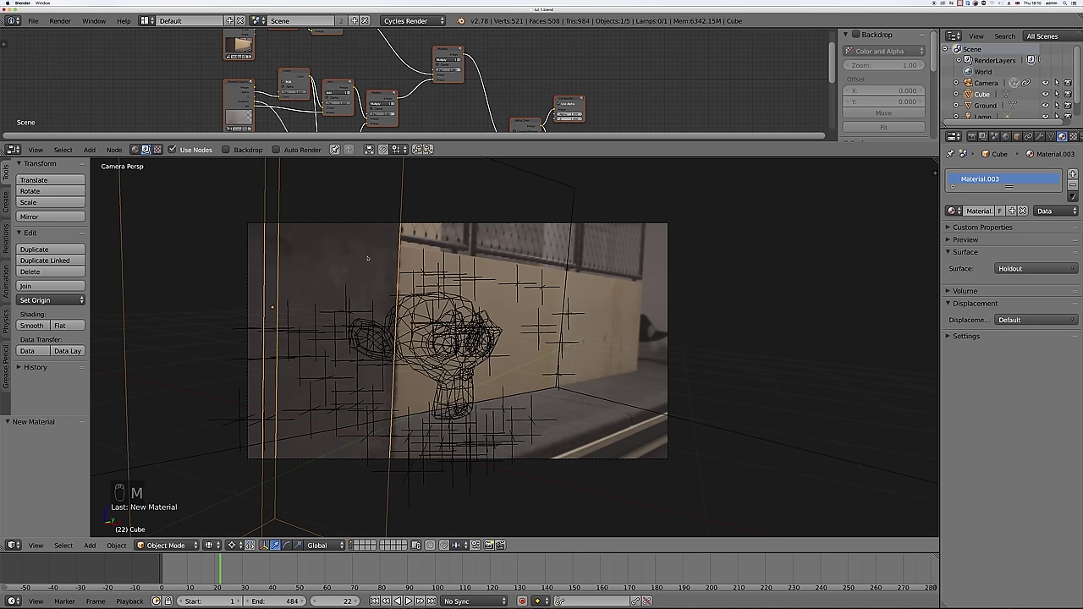
key(m)
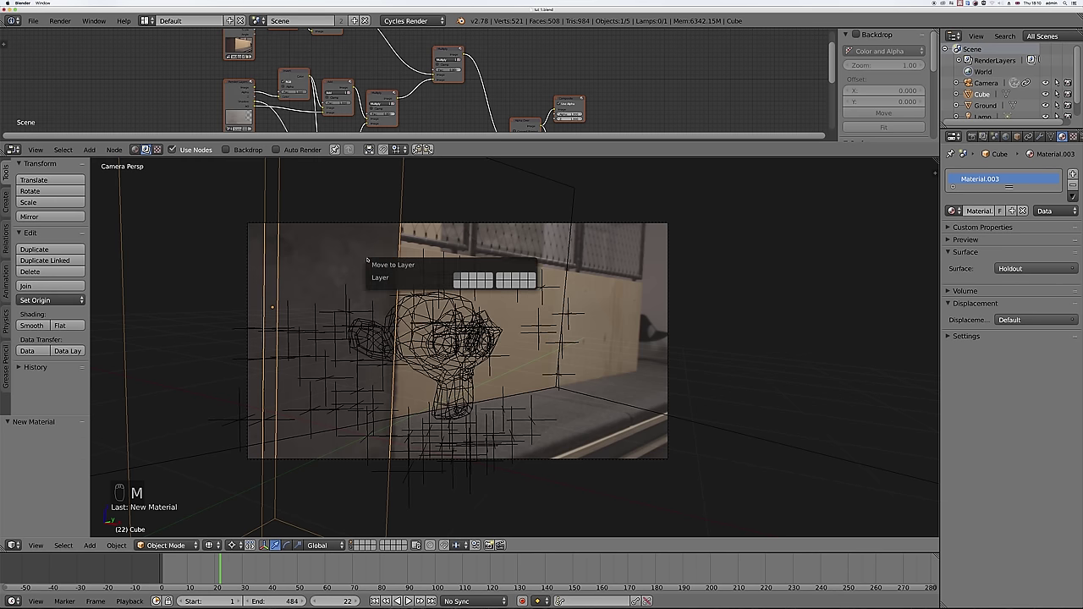
click(456, 283)
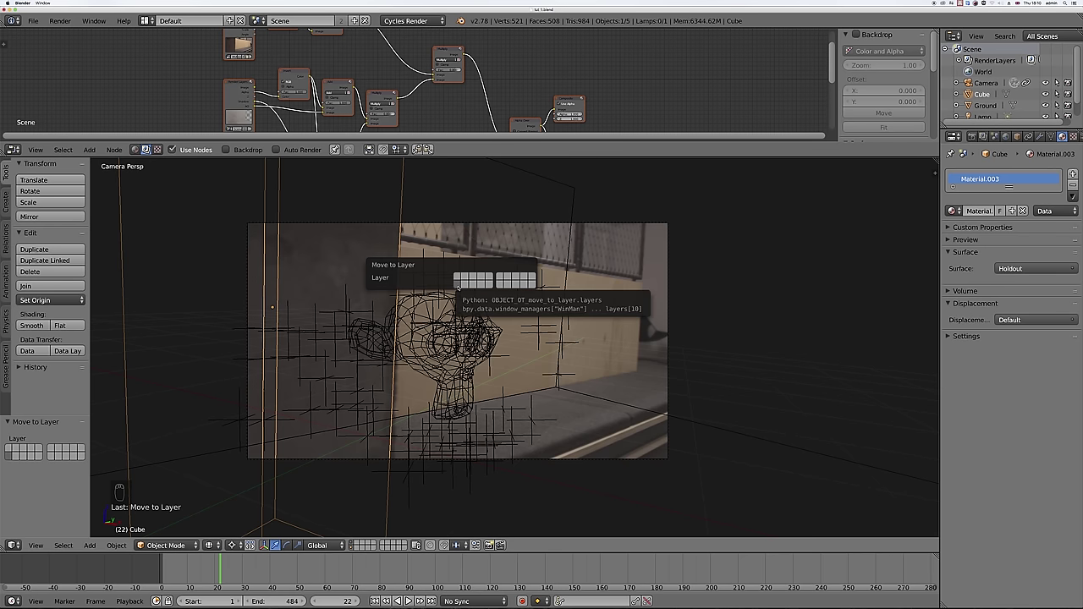
click(457, 280)
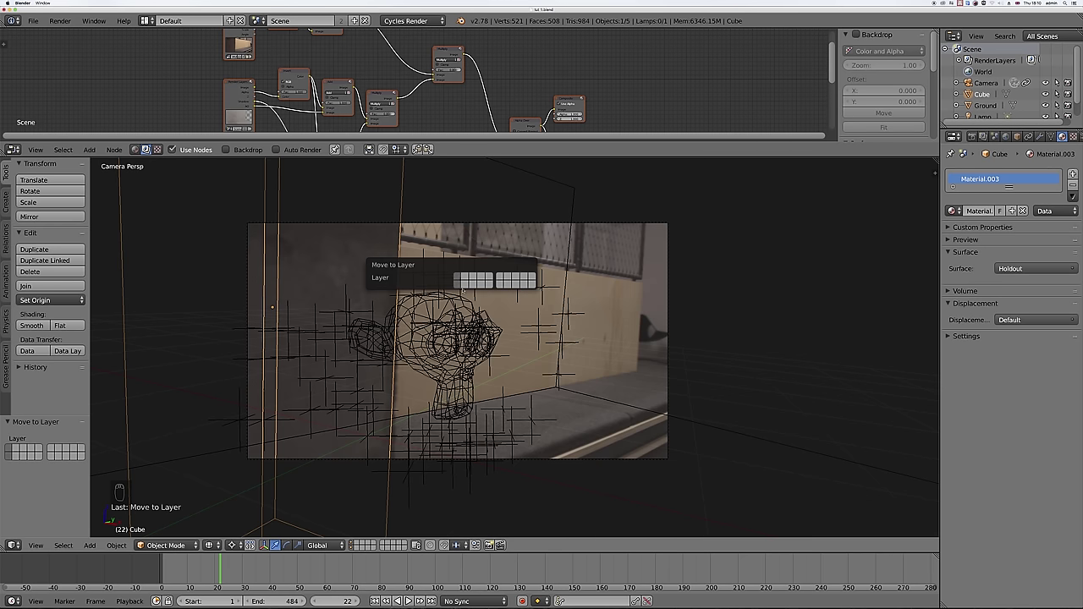
key(Escape)
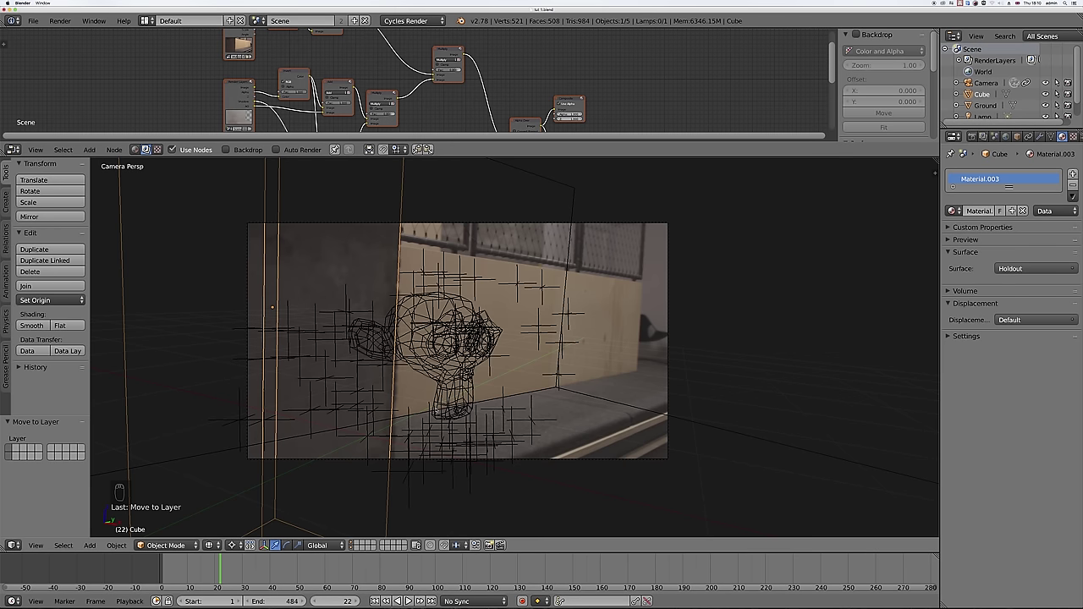
right_click(478, 370)
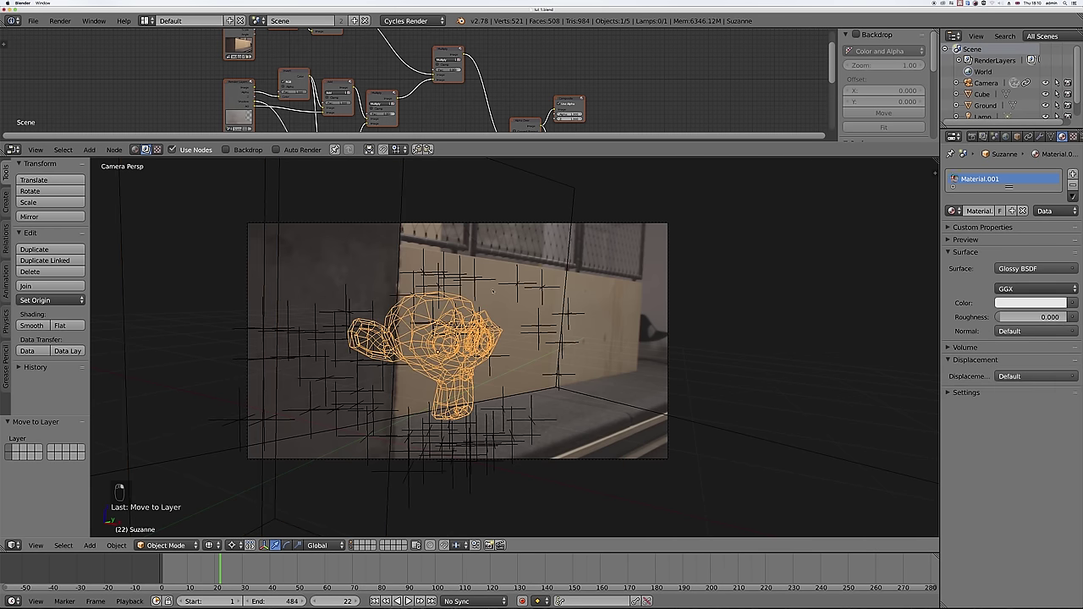
right_click(567, 253)
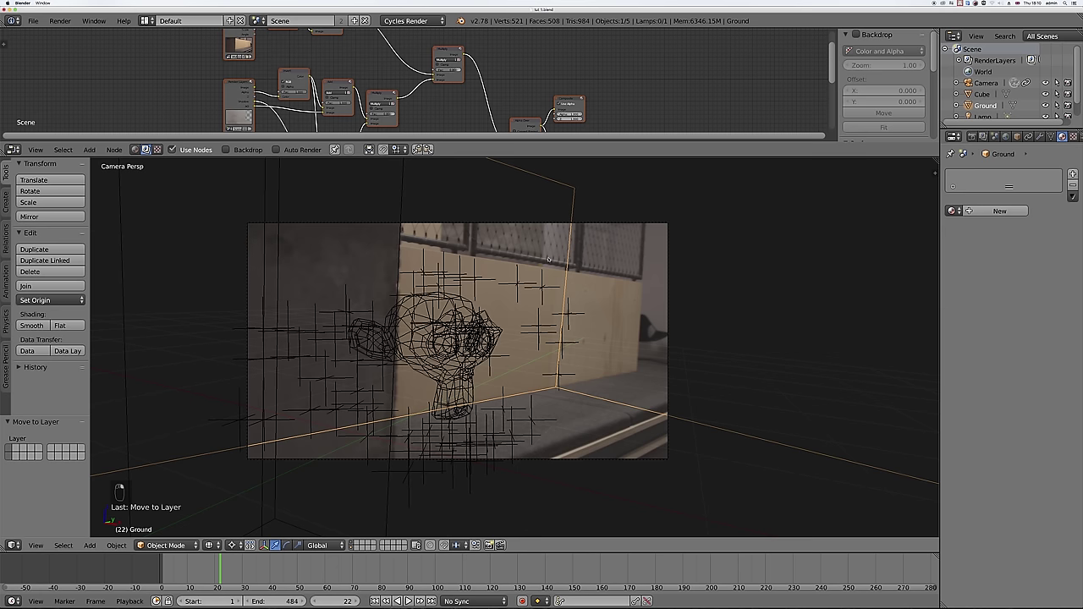
right_click(400, 237)
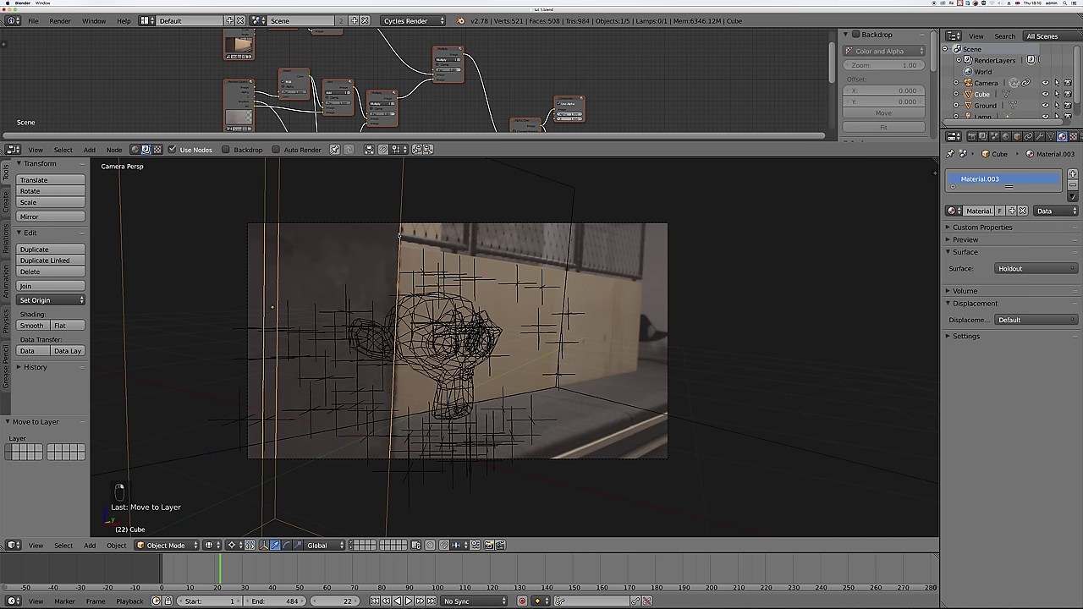
- Render frame 1 and examine the monkey's edge at the pillar and the shading where the ground meets the wooden wall
drag(220, 561, 162, 562)
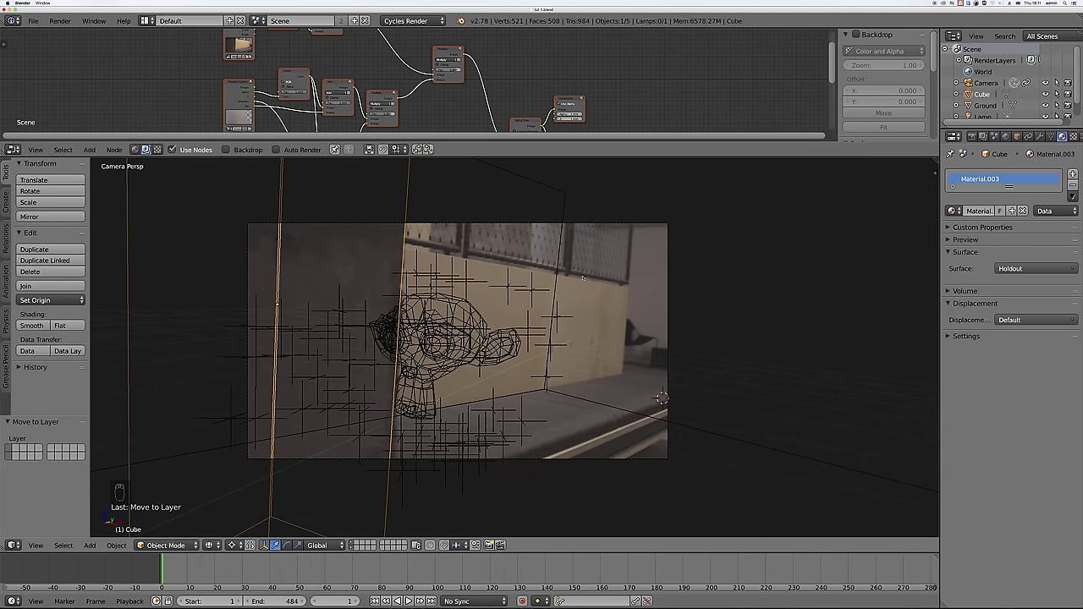
key(F12)
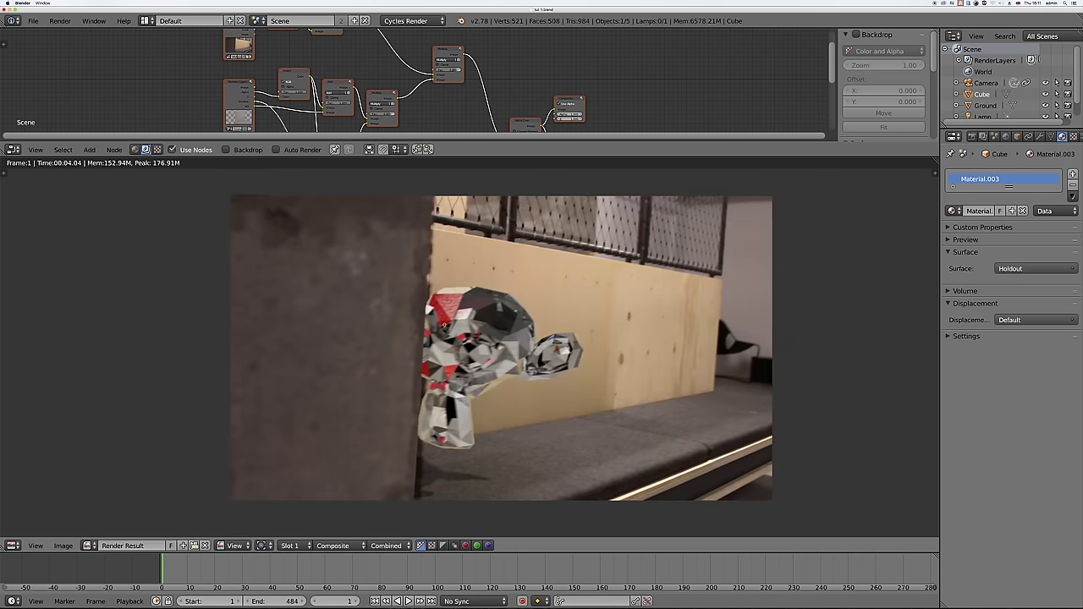
scroll(461, 372, down, 4)
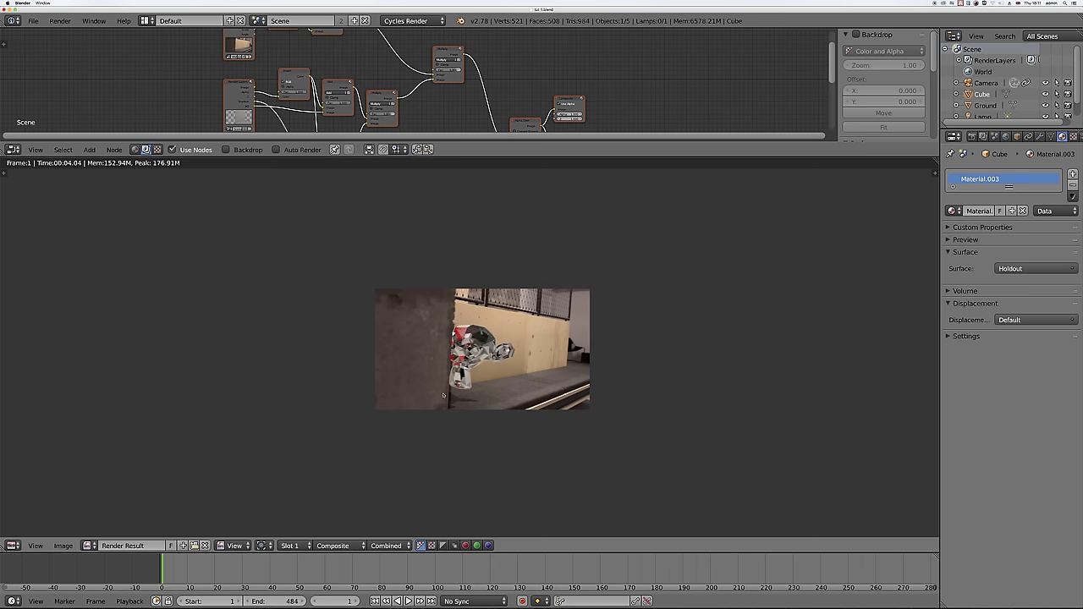
scroll(442, 395, up, 7)
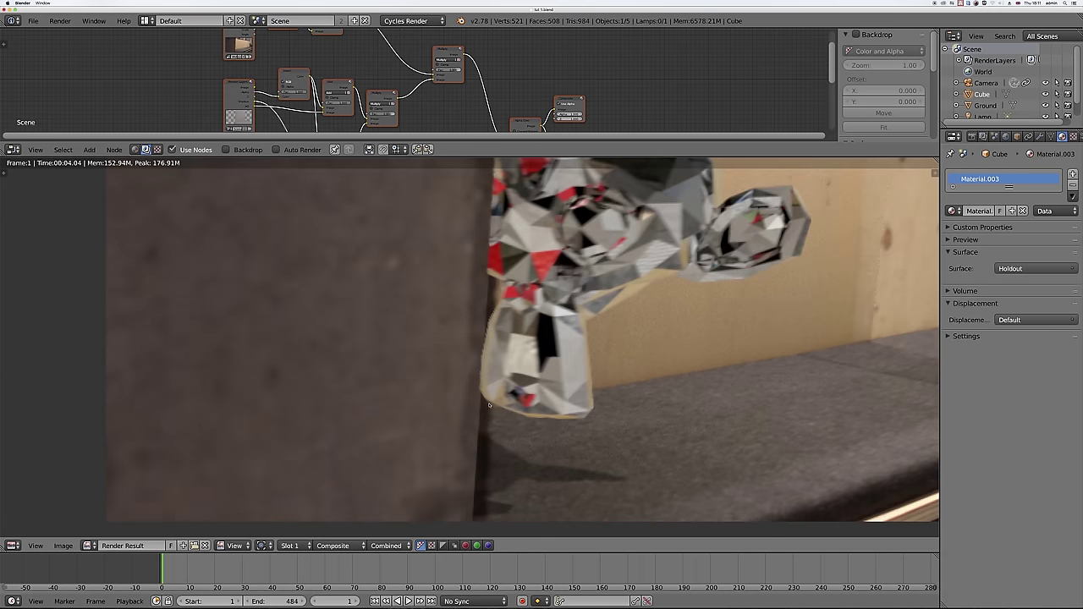
middle_drag(619, 252, 523, 347)
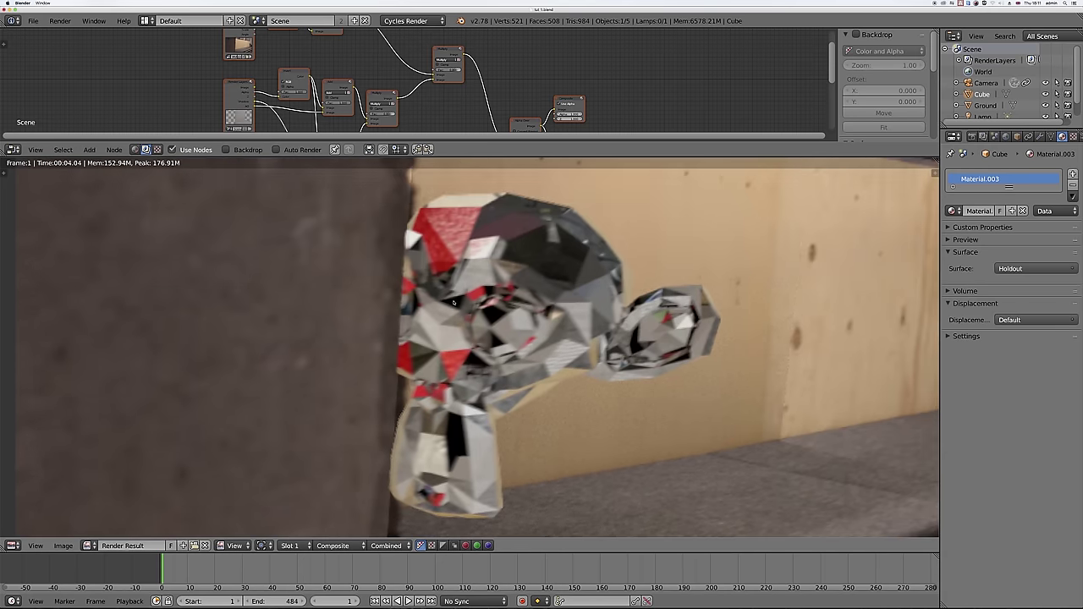
scroll(539, 273, down, 3)
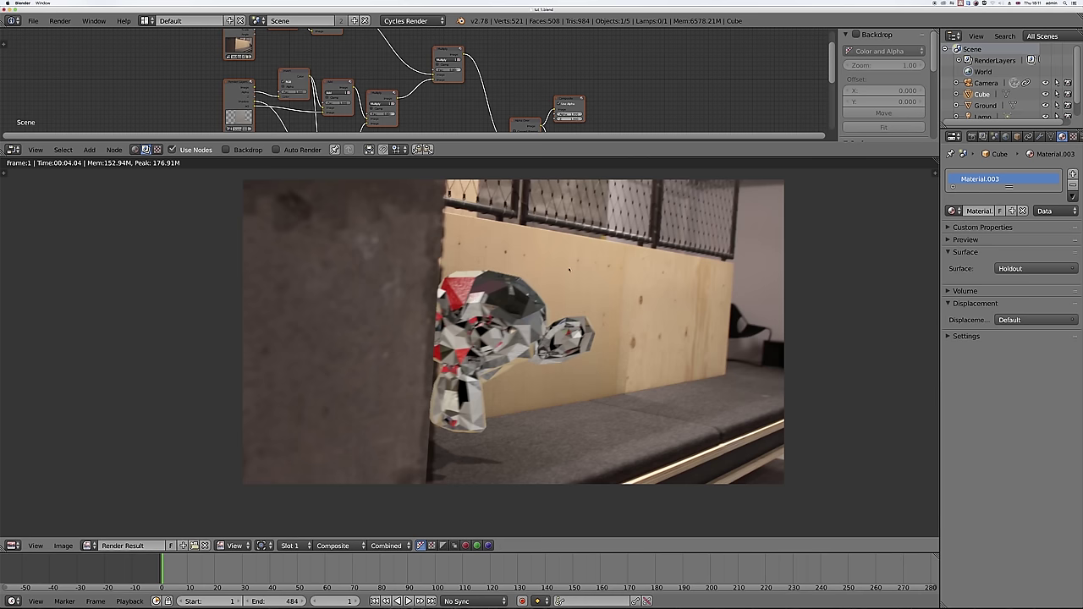
middle_drag(633, 295, 482, 251)
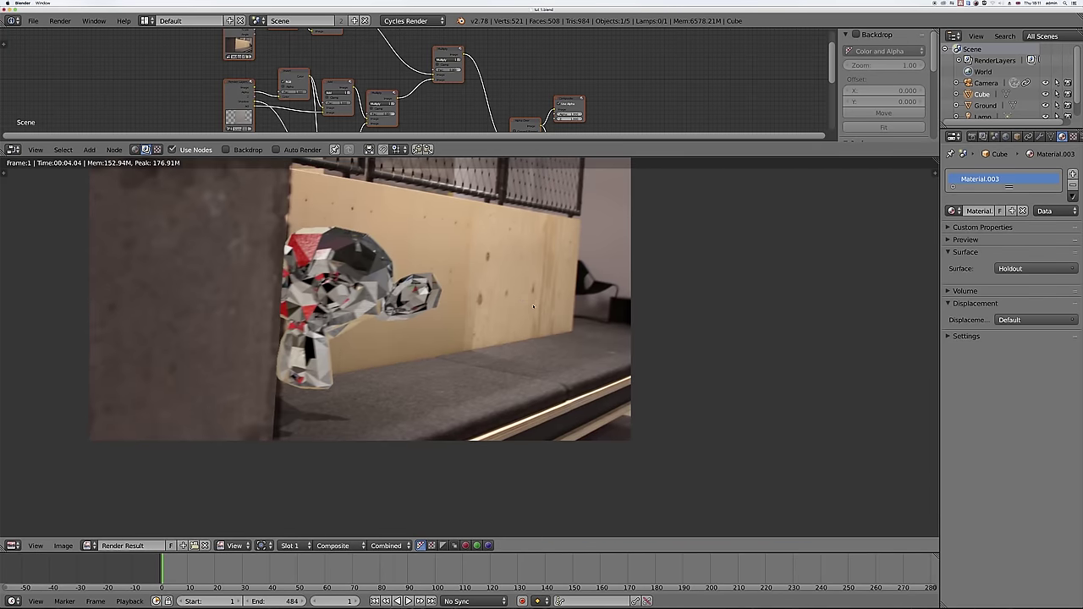
scroll(494, 337, up, 4)
scroll(493, 337, up, 2)
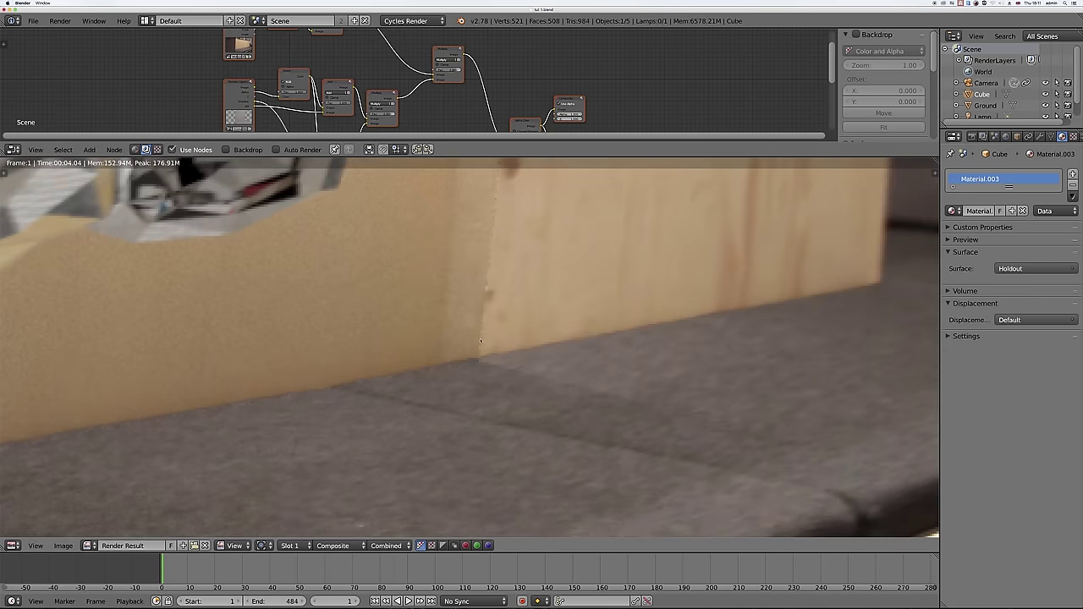
key(Escape)
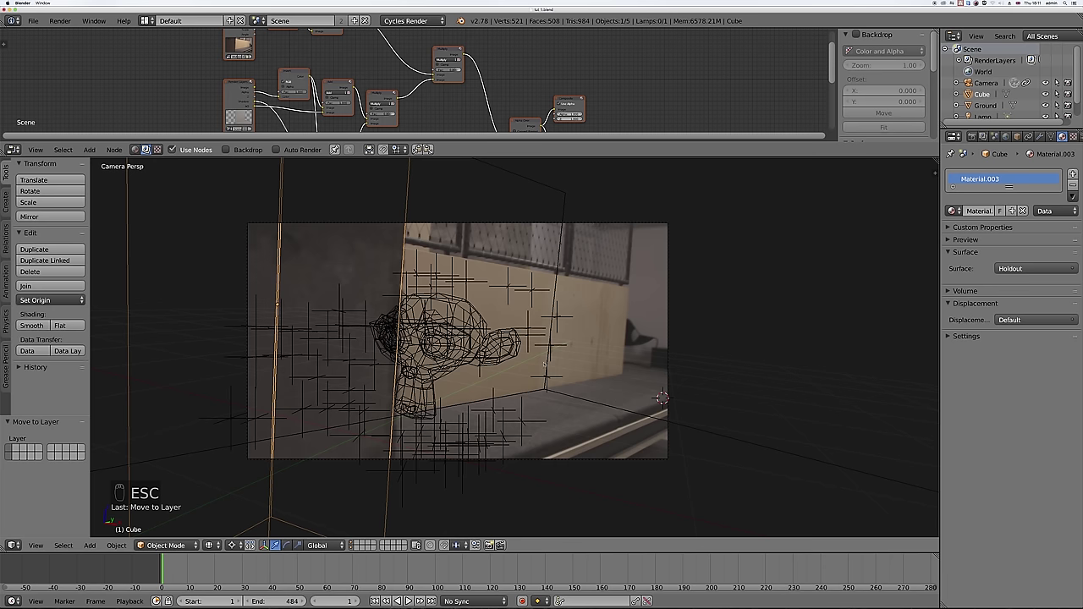
- Select the ground-and-wall mesh and set the pivot point to Active Element
right_click(539, 350)
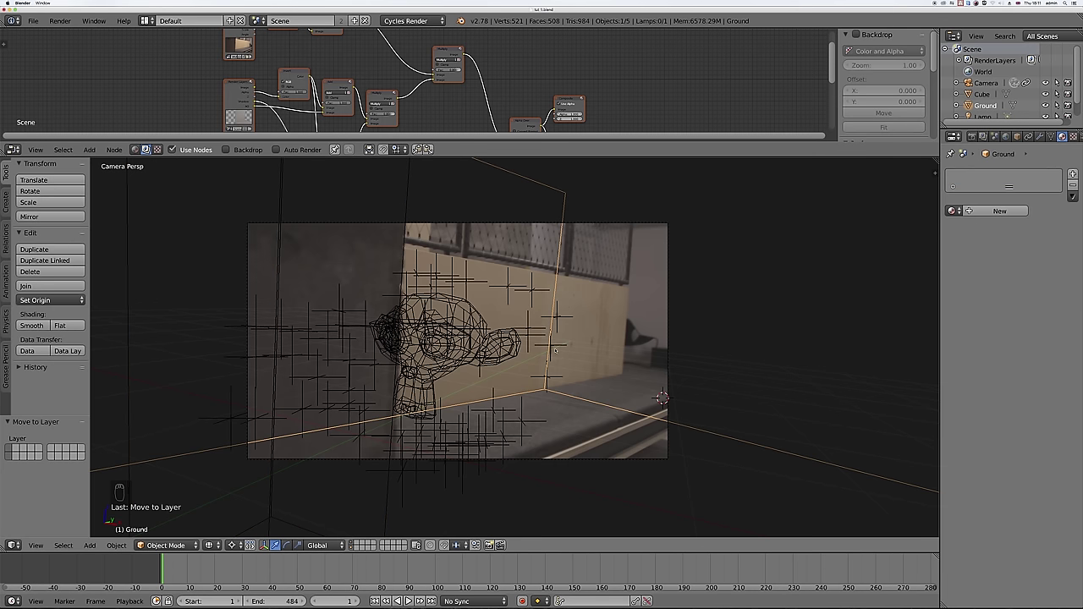
middle_drag(538, 339, 538, 424)
scroll(539, 424, up, 2)
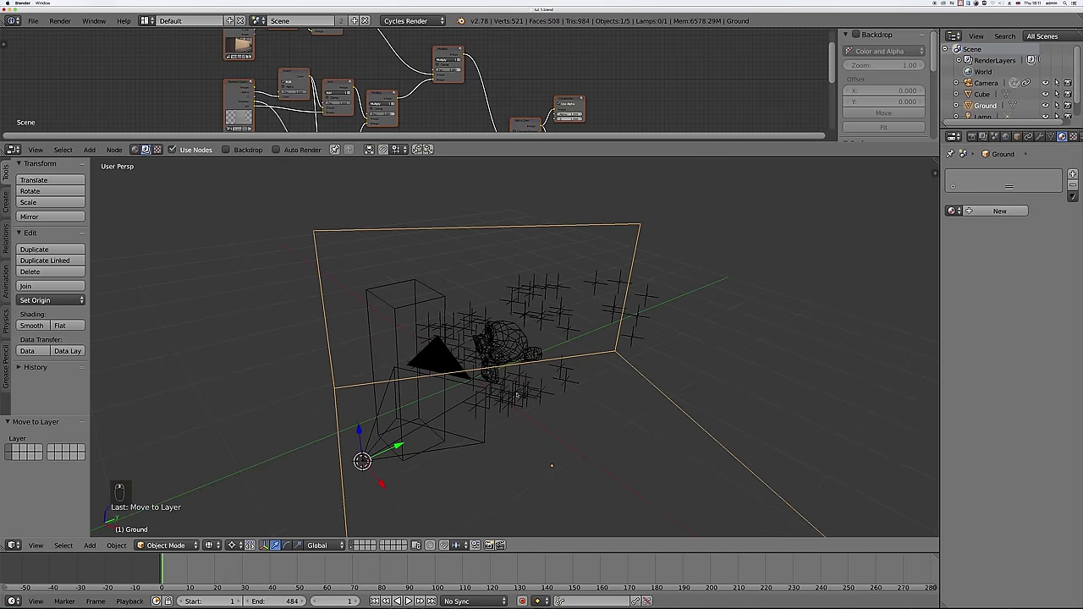
click(231, 545)
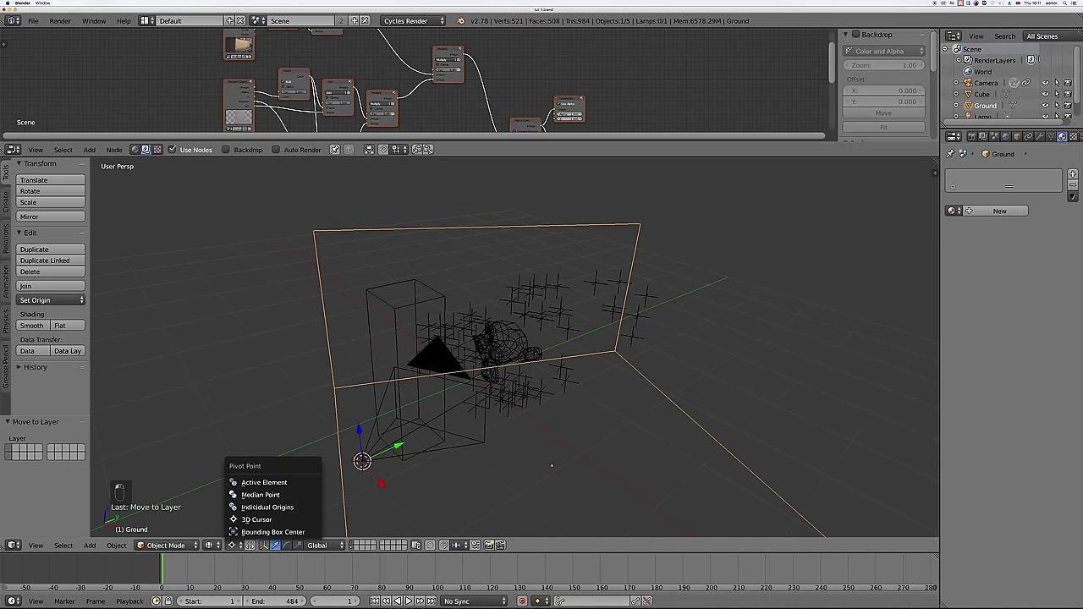
click(258, 482)
- In the camera view, move the ground-and-wall mesh about 1.845 units along the Y axis
key(g)
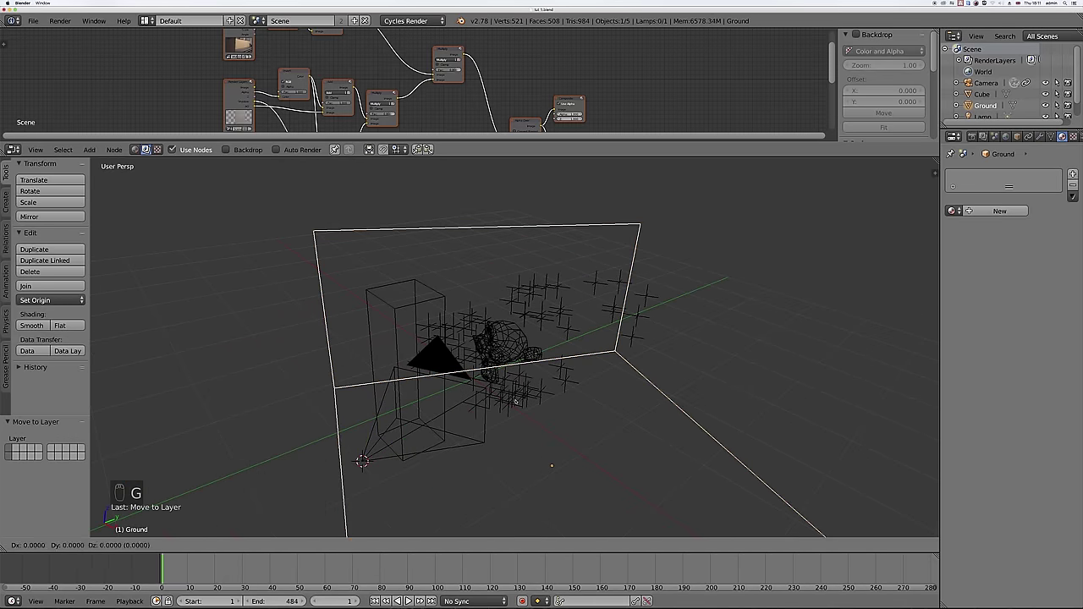
key(KP_0)
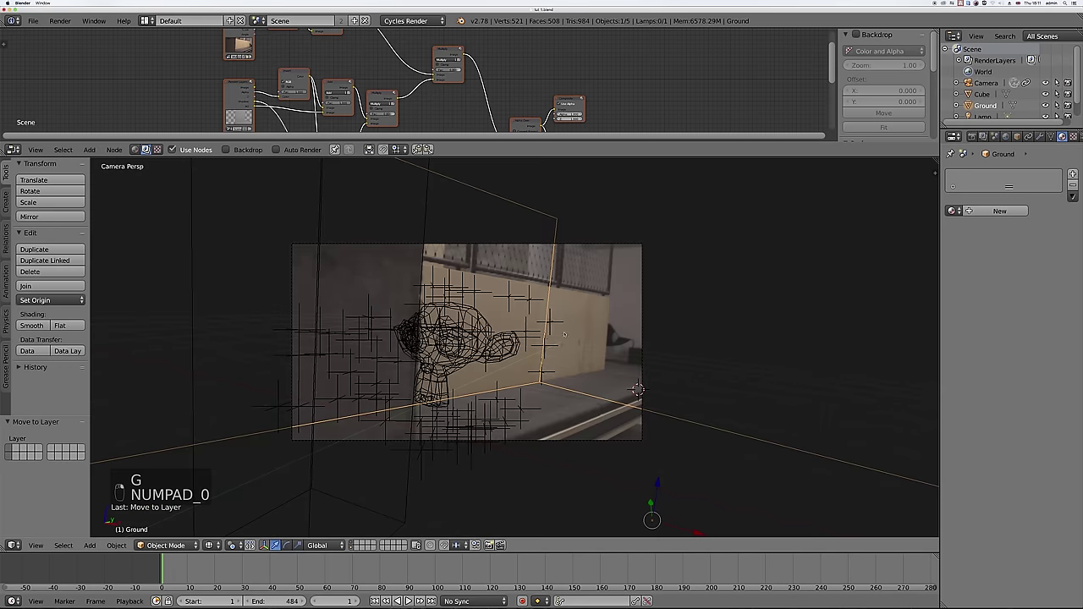
key(g)
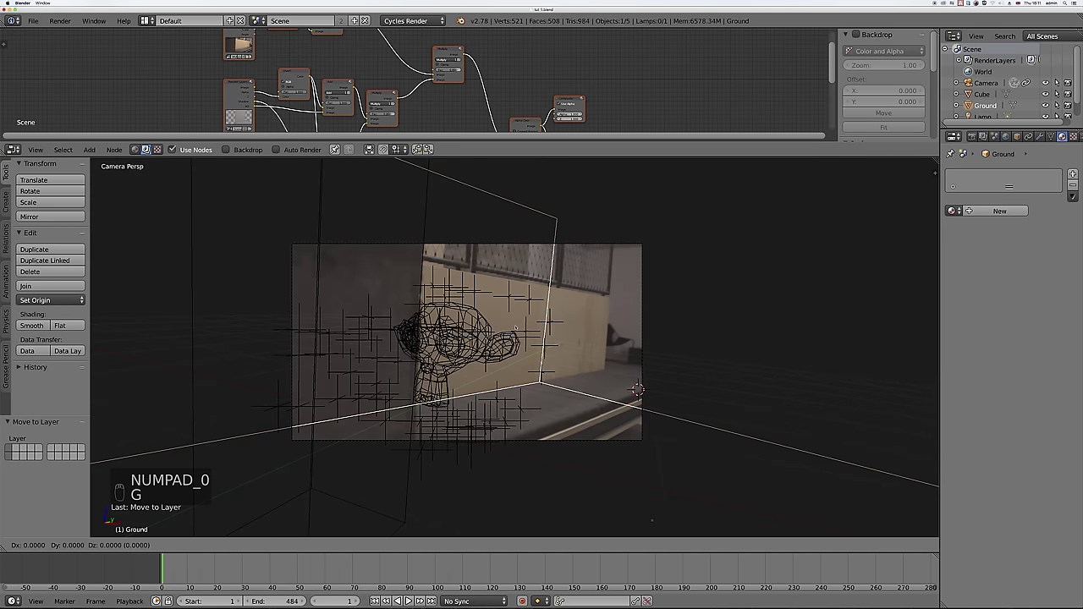
key(y)
click(356, 560)
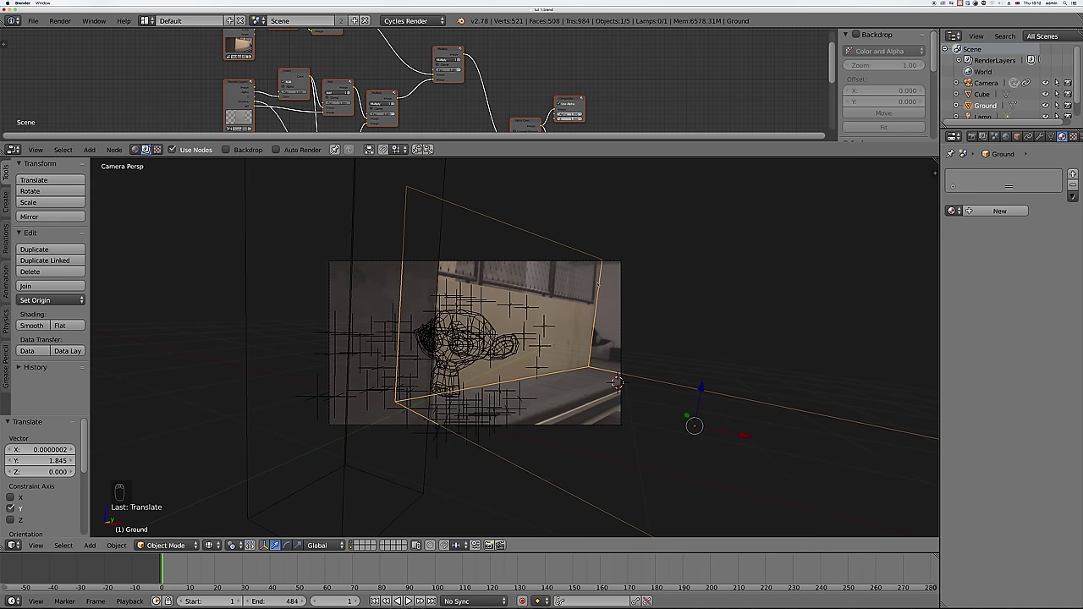
- Play the animation to frame 160 and scale the whole ground-and-wall mesh by about 1.3 along its local Y axis
click(393, 562)
key(alt+a)
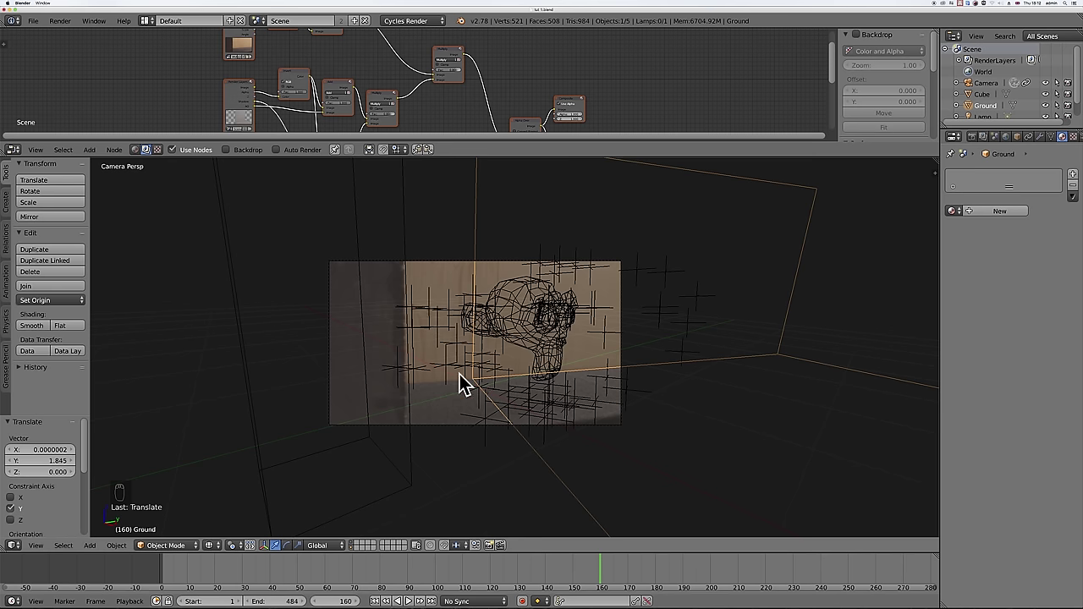
key(Tab)
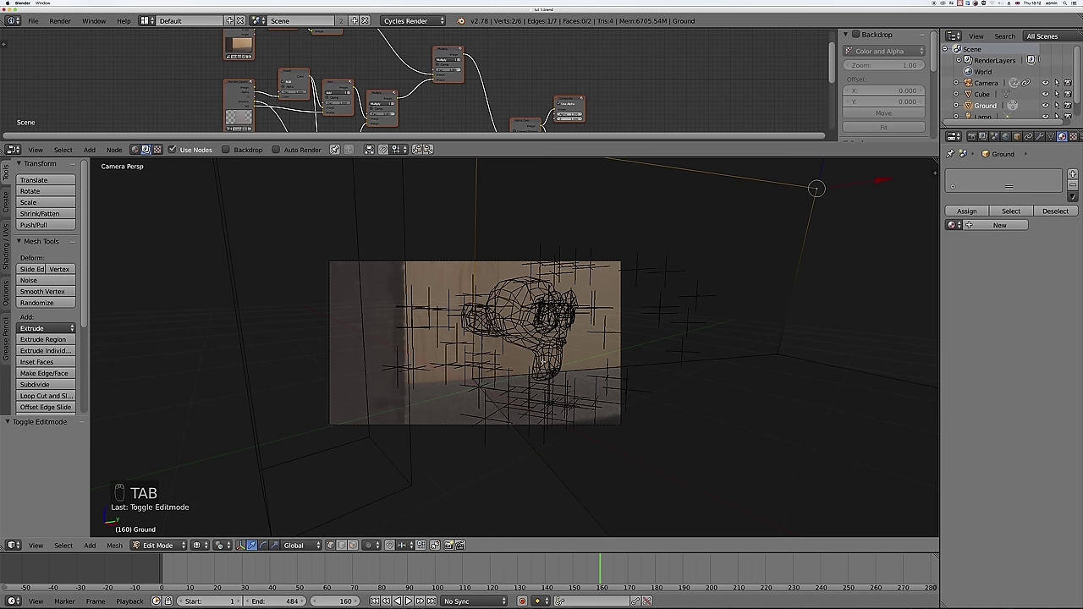
key(a)
key(a)
key(a)
key(a)
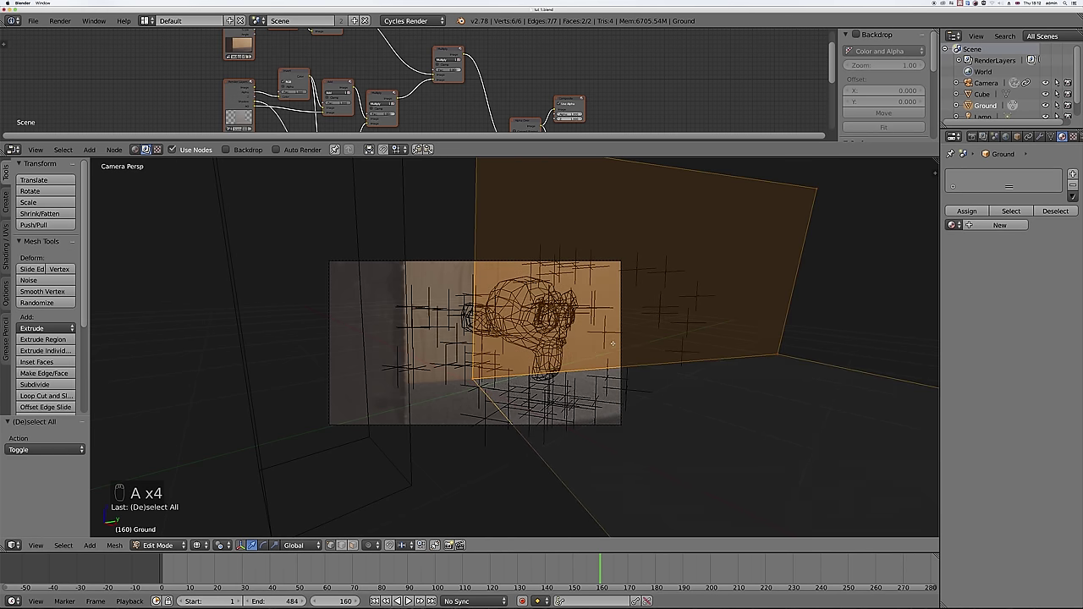
key(s)
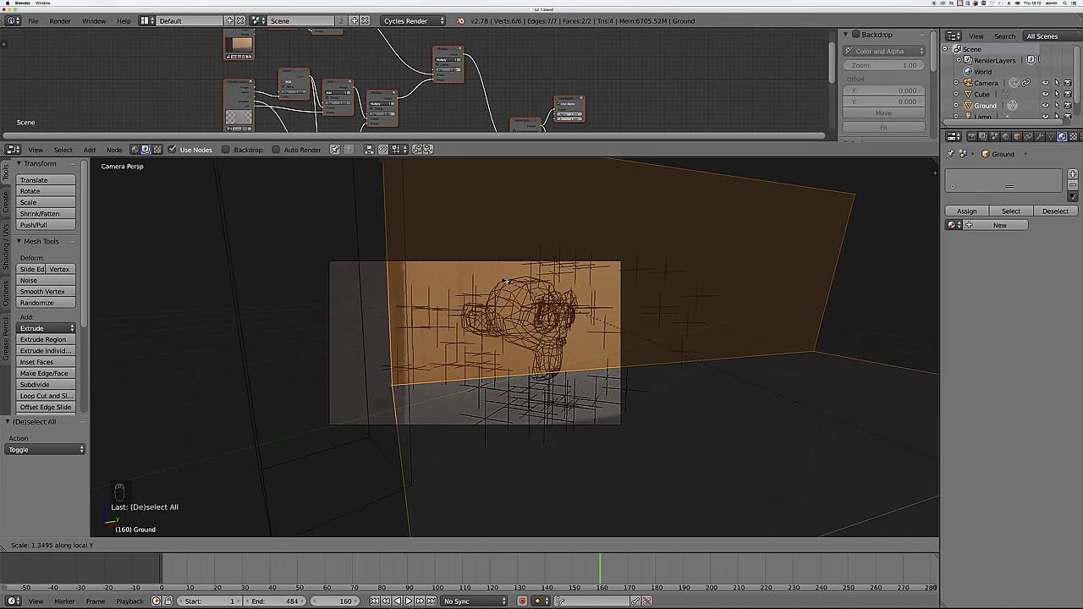
click(509, 283)
key(Tab)
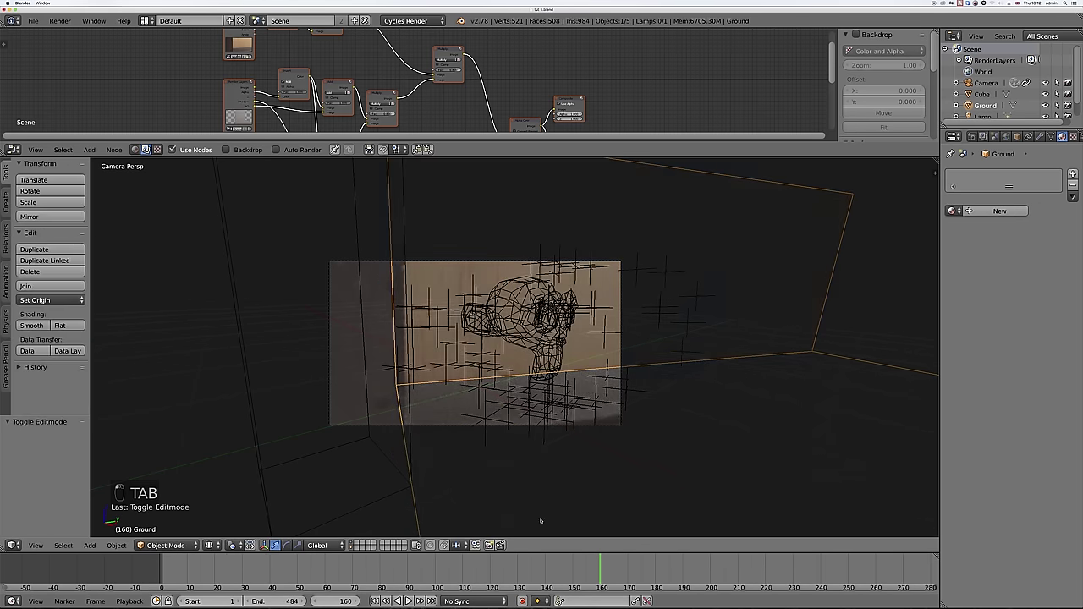
- Scrub back to frame 65 to check the ground-and-wall mesh against the footage
click(387, 586)
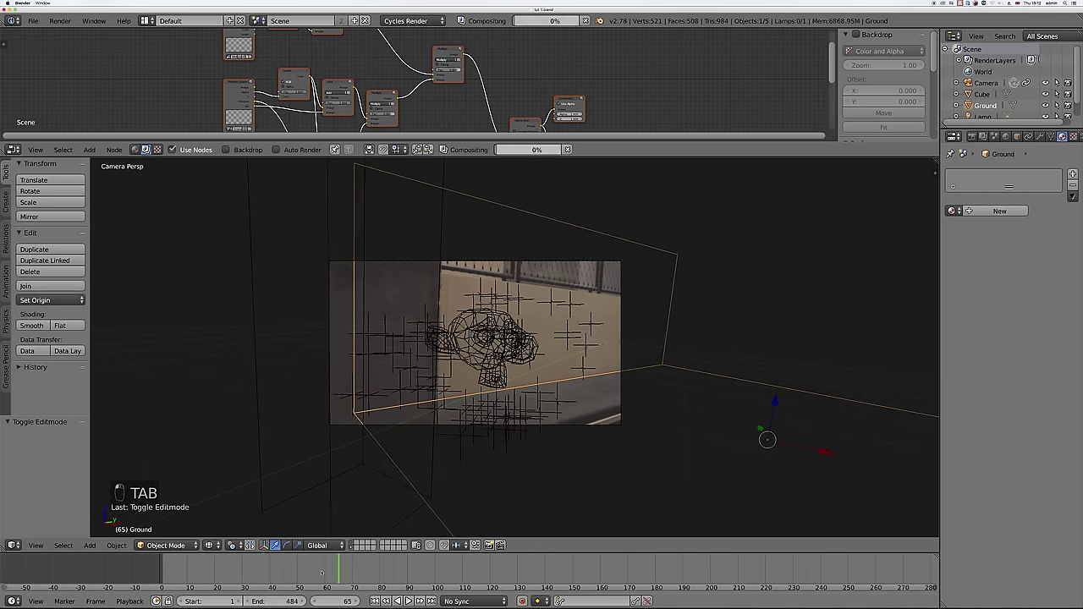